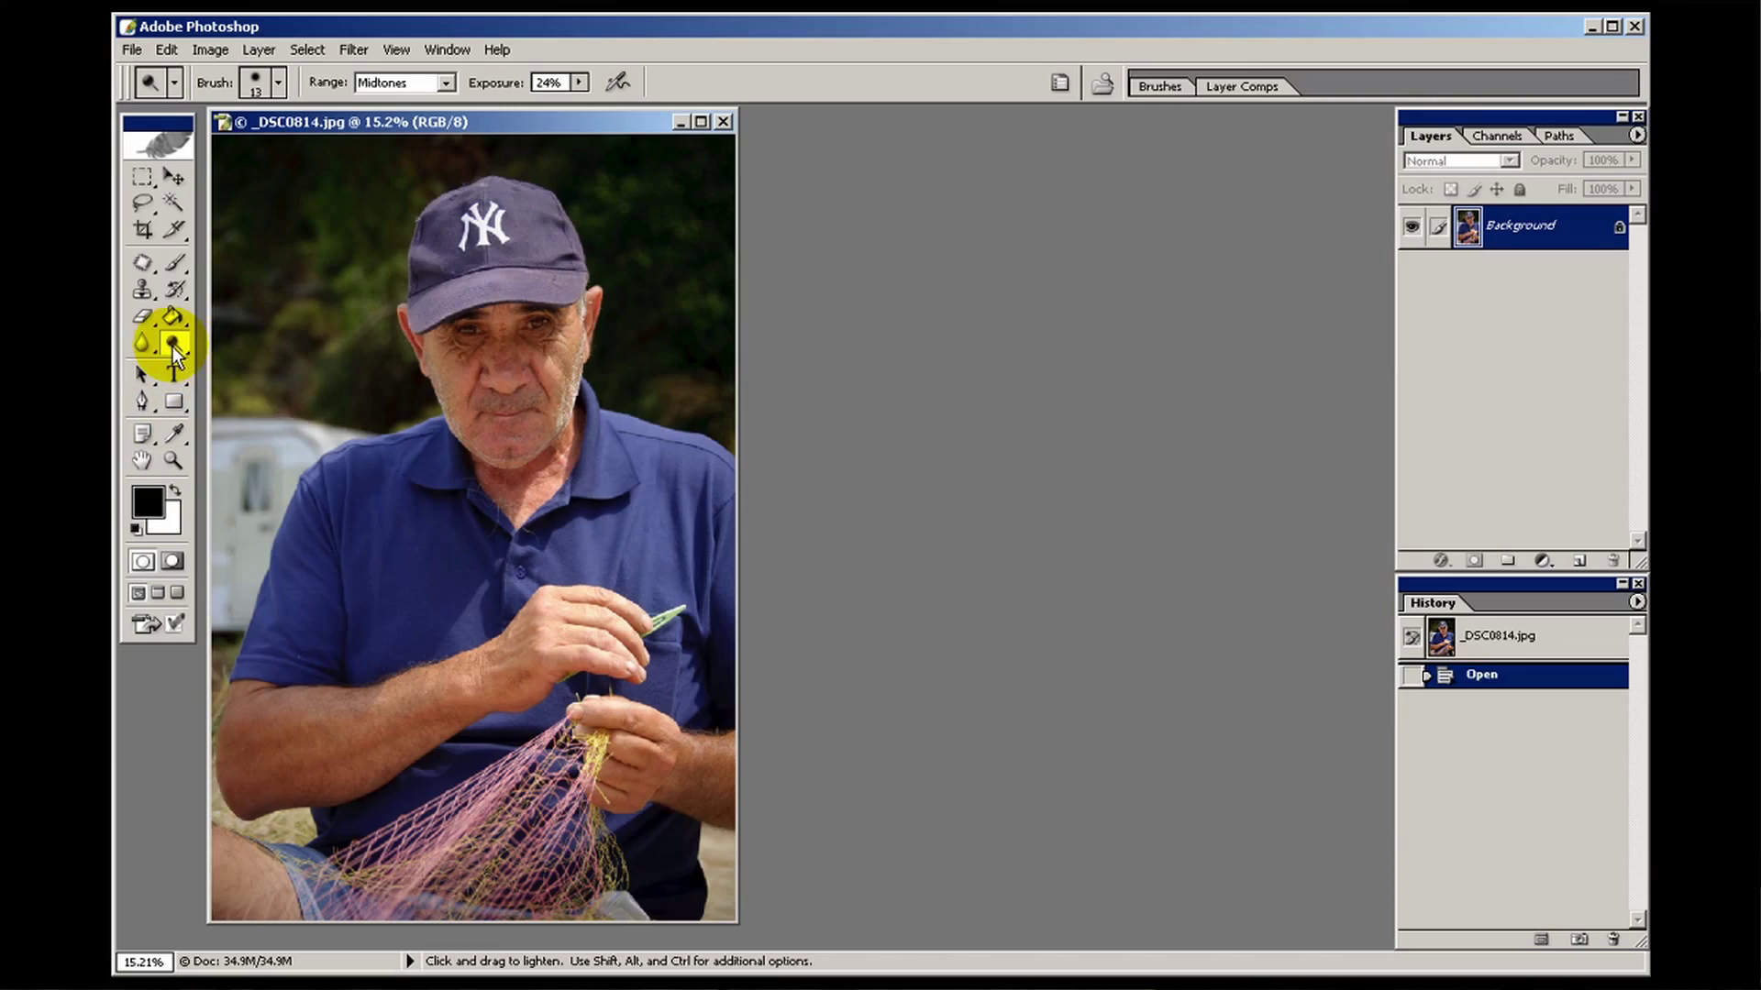
Activate the Dodge Tool from the group of toning tools
left_click(172, 345)
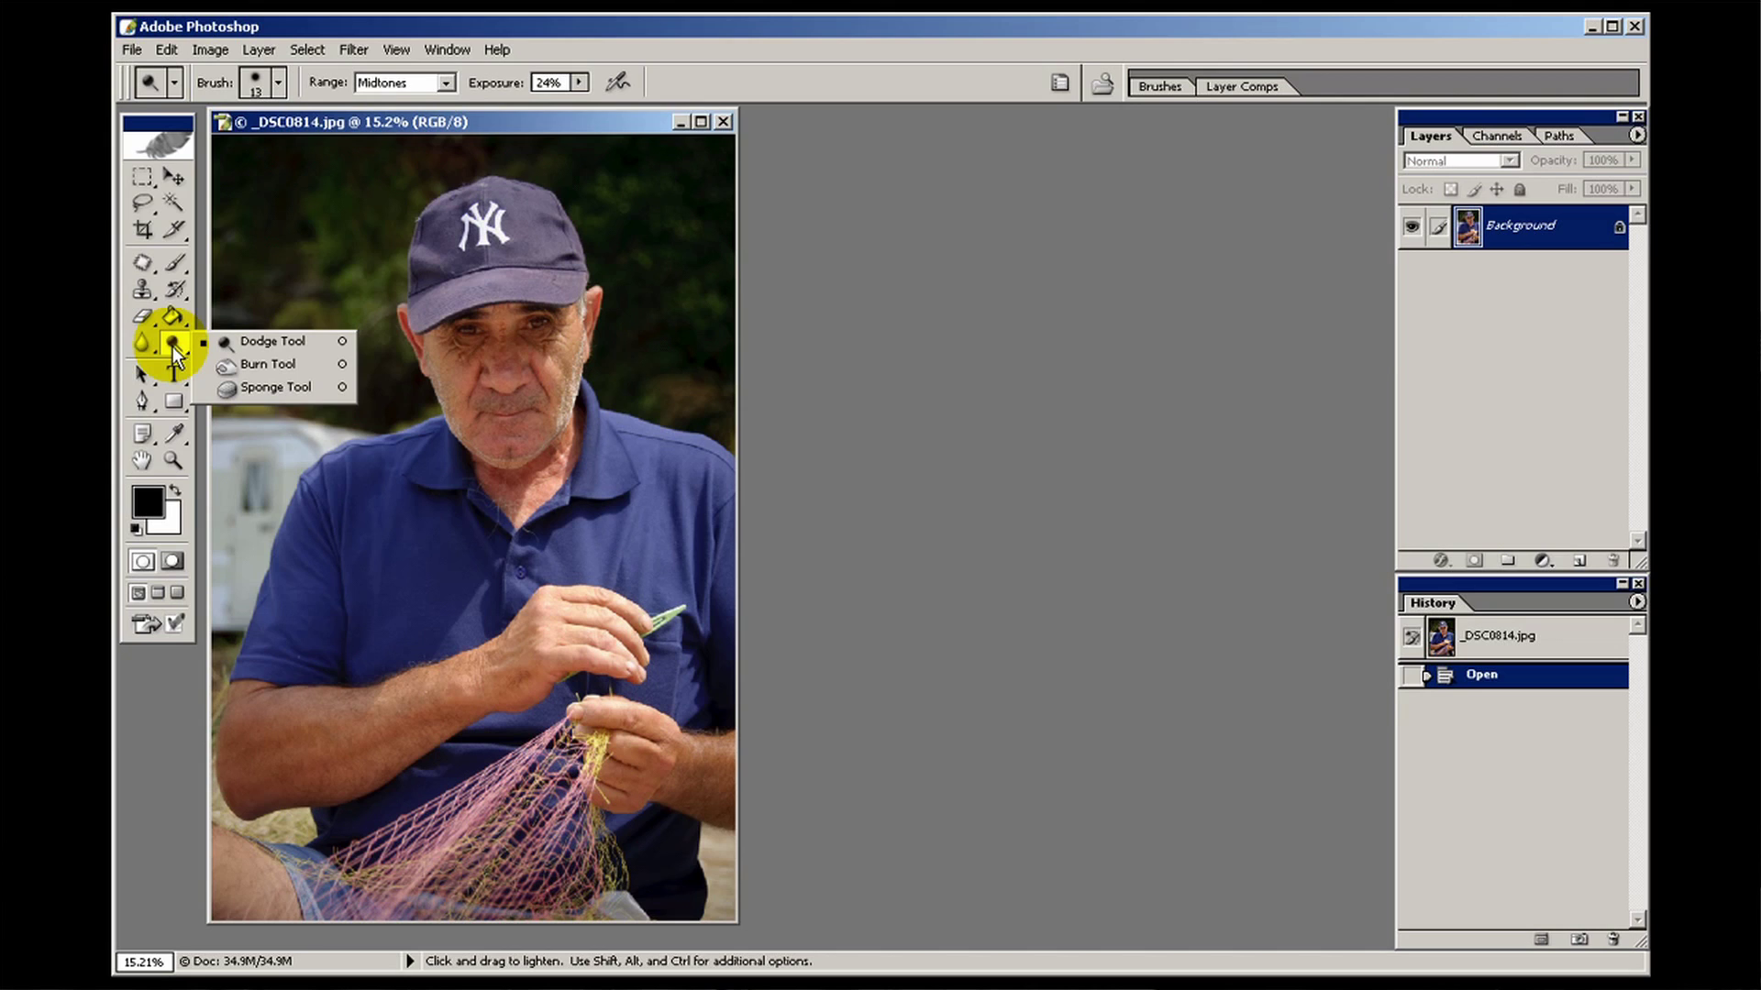
left_click(280, 381)
left_click_drag(184, 343, 249, 339)
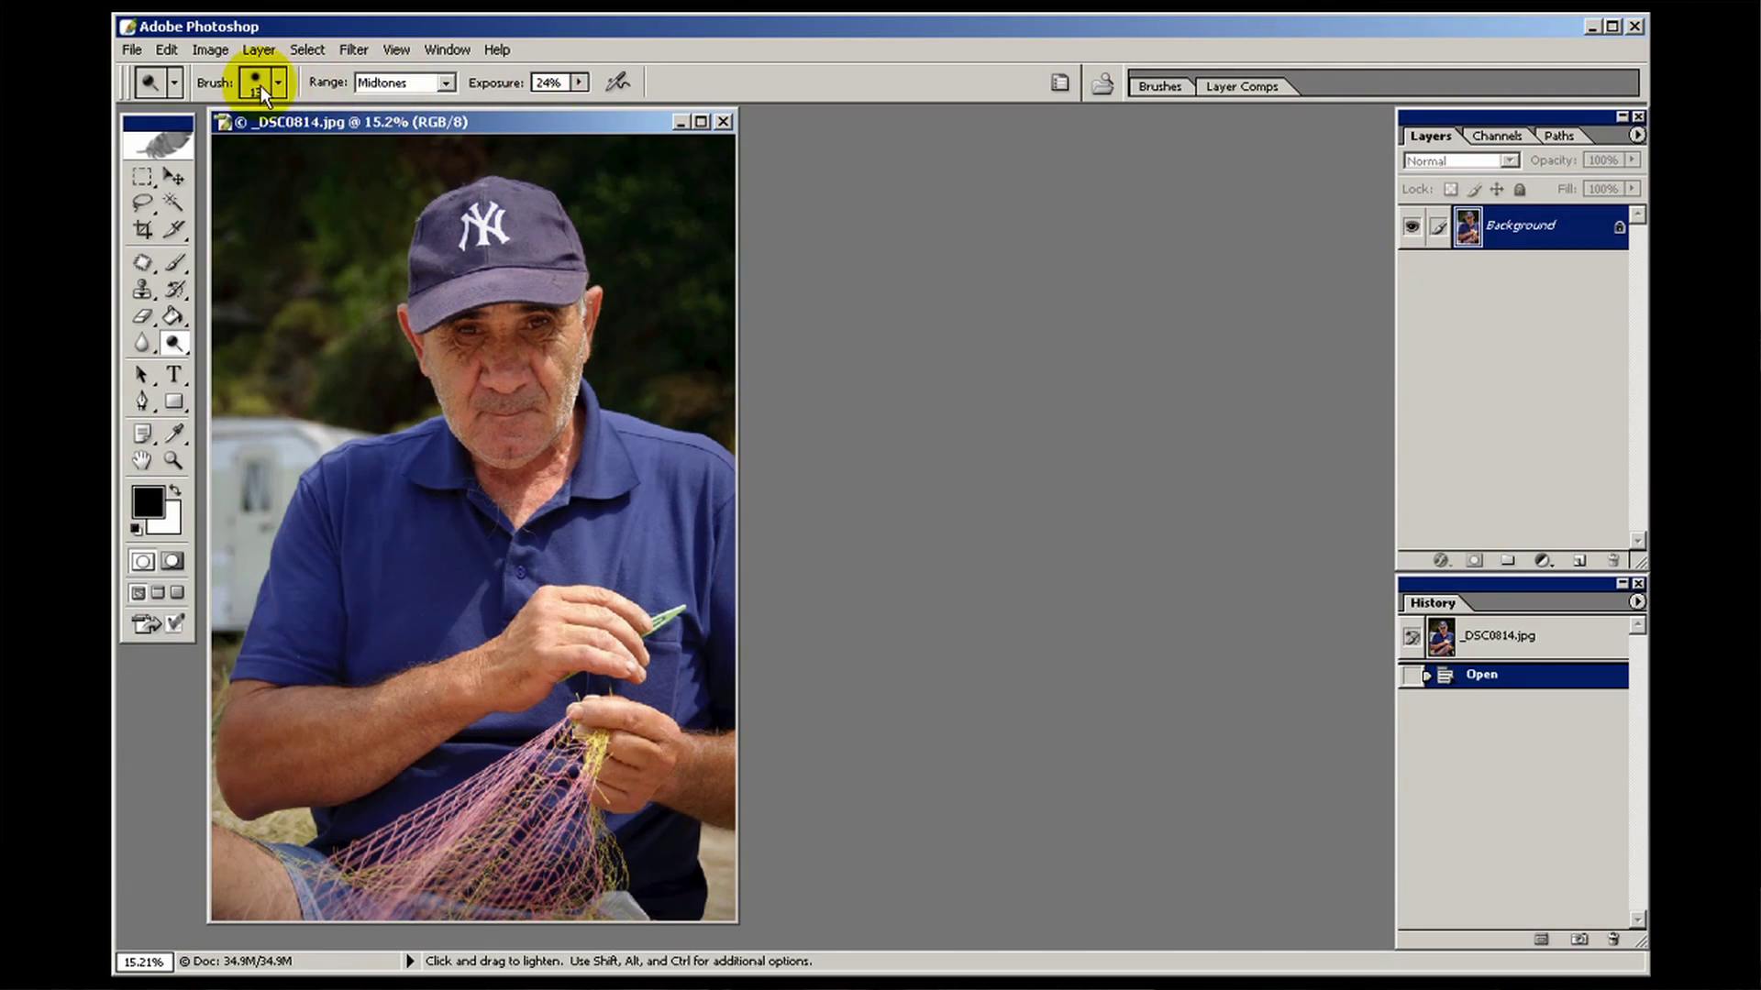
Set the Dodge Tool's brush diameter to 100 px and pick the soft 27 px brush preset
left_click(260, 85)
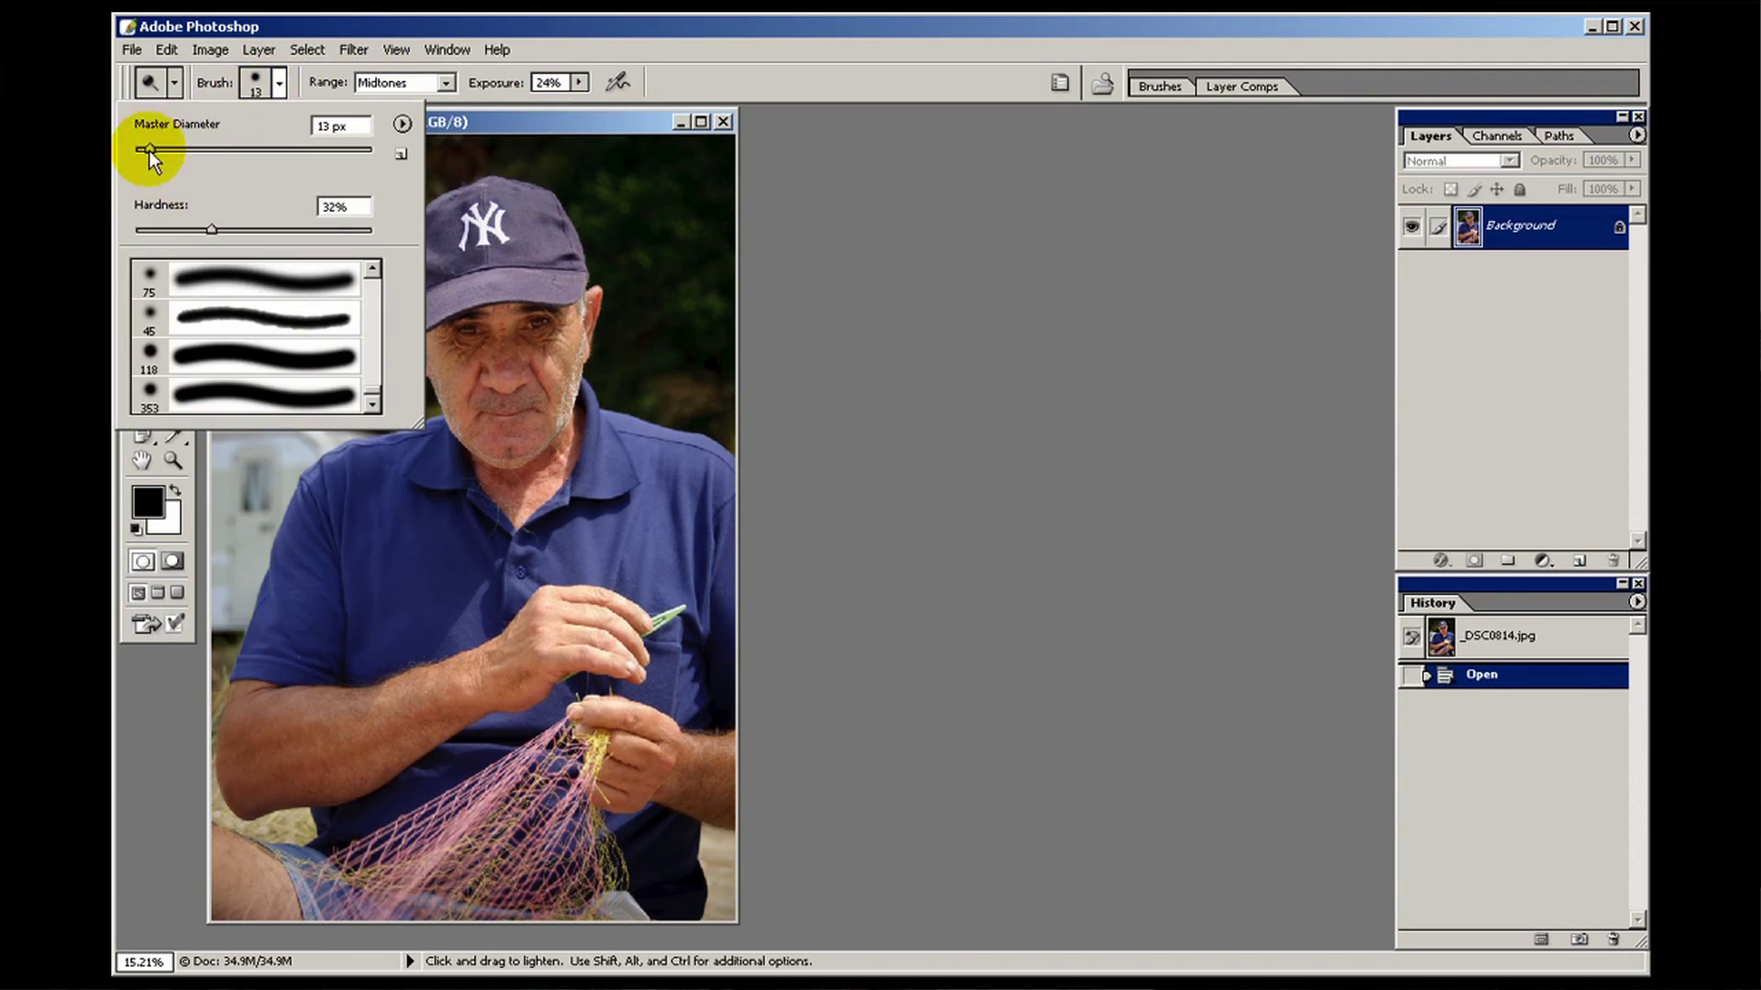
mouse_move(148, 147)
left_mouse_down()
mouse_move(385, 151)
mouse_move(157, 163)
mouse_move(254, 171)
left_mouse_up()
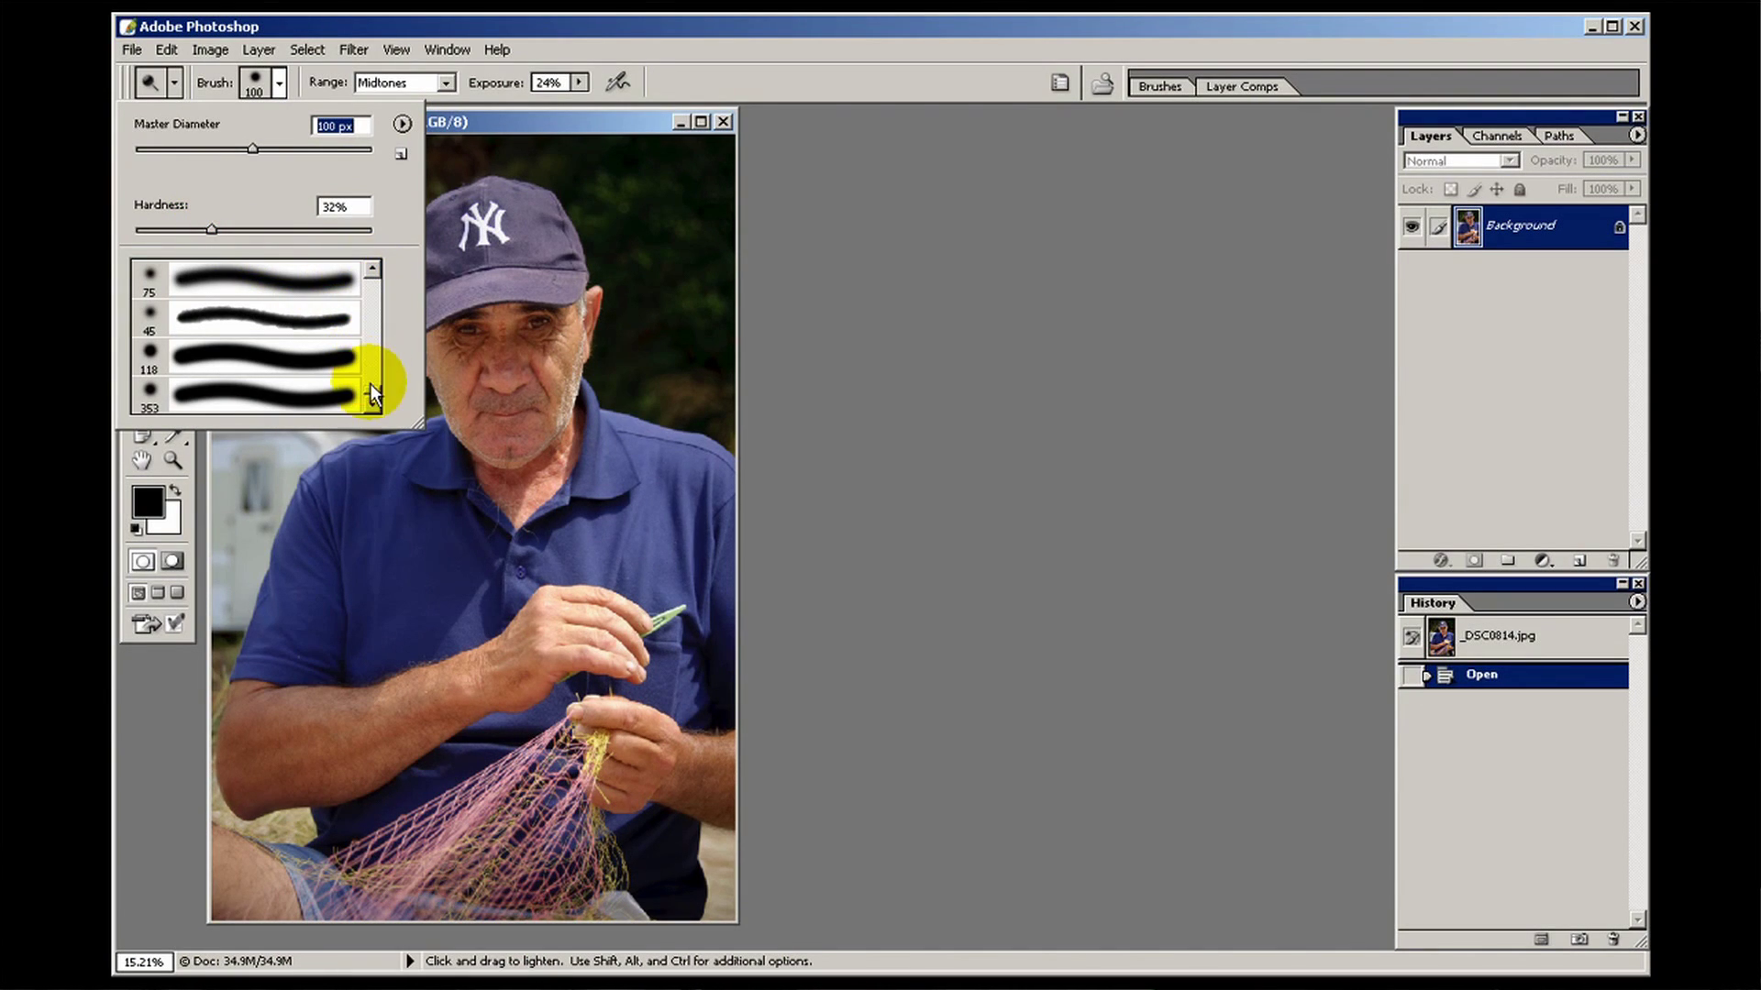
mouse_move(377, 393)
left_mouse_down()
mouse_move(372, 273)
mouse_move(367, 301)
left_mouse_up()
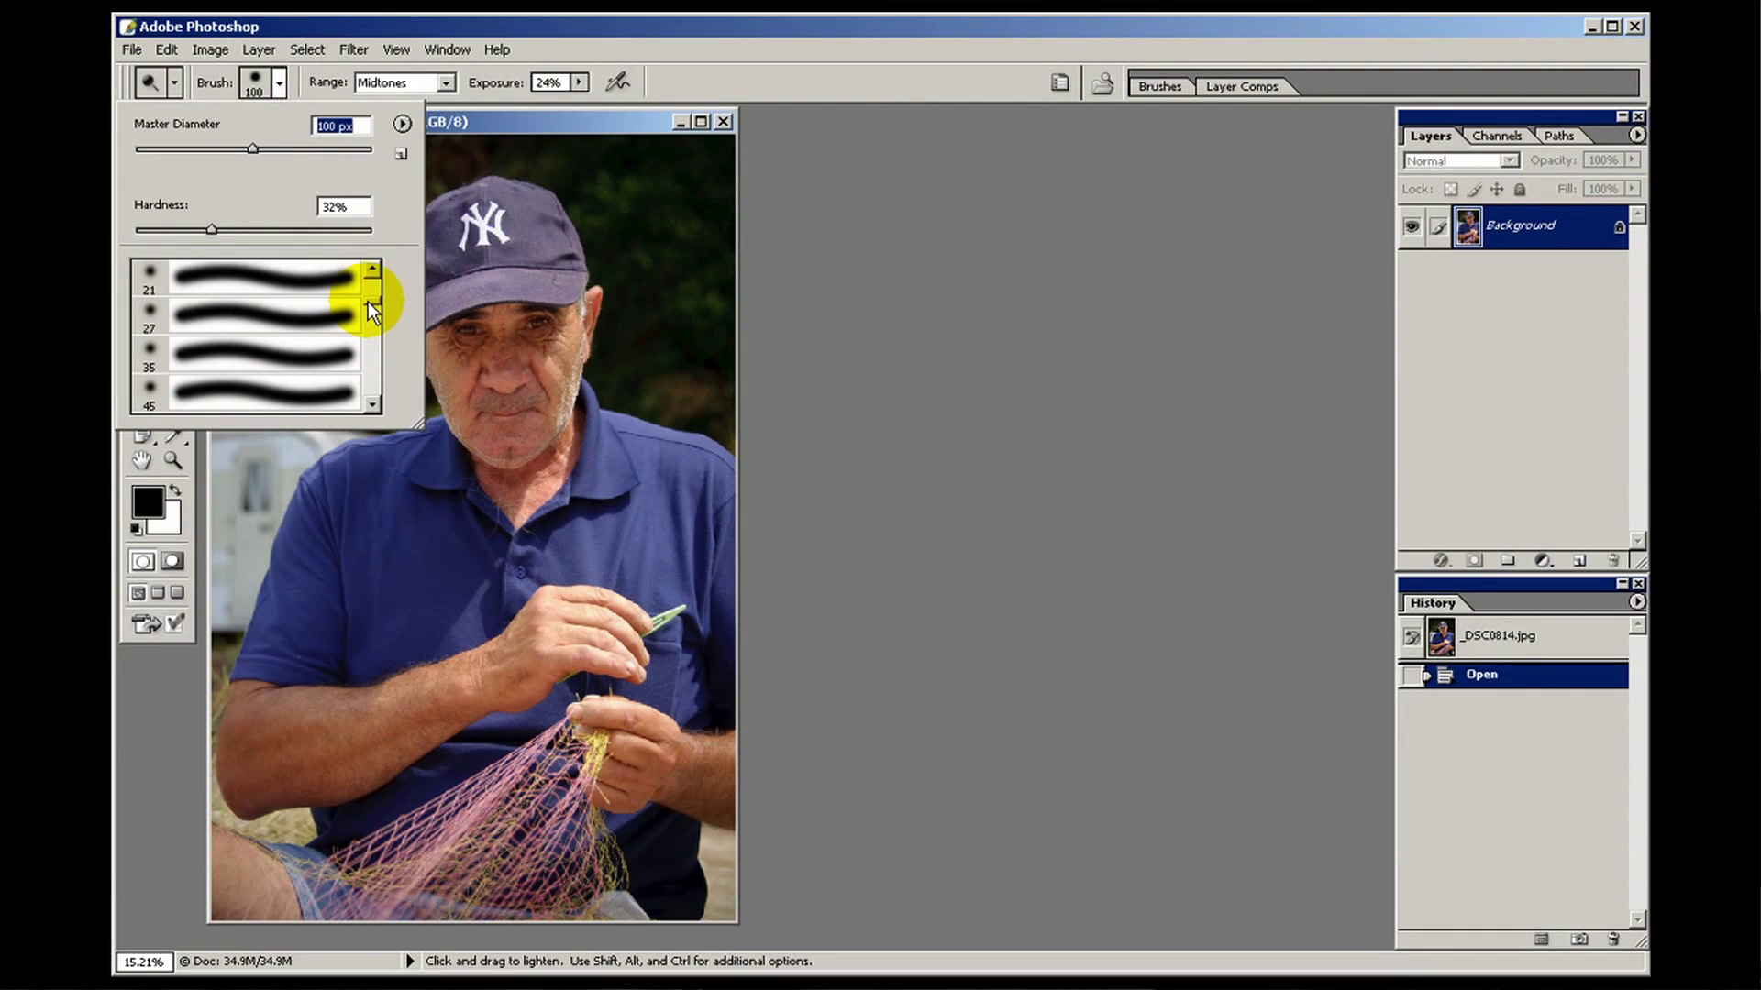
left_click(202, 310)
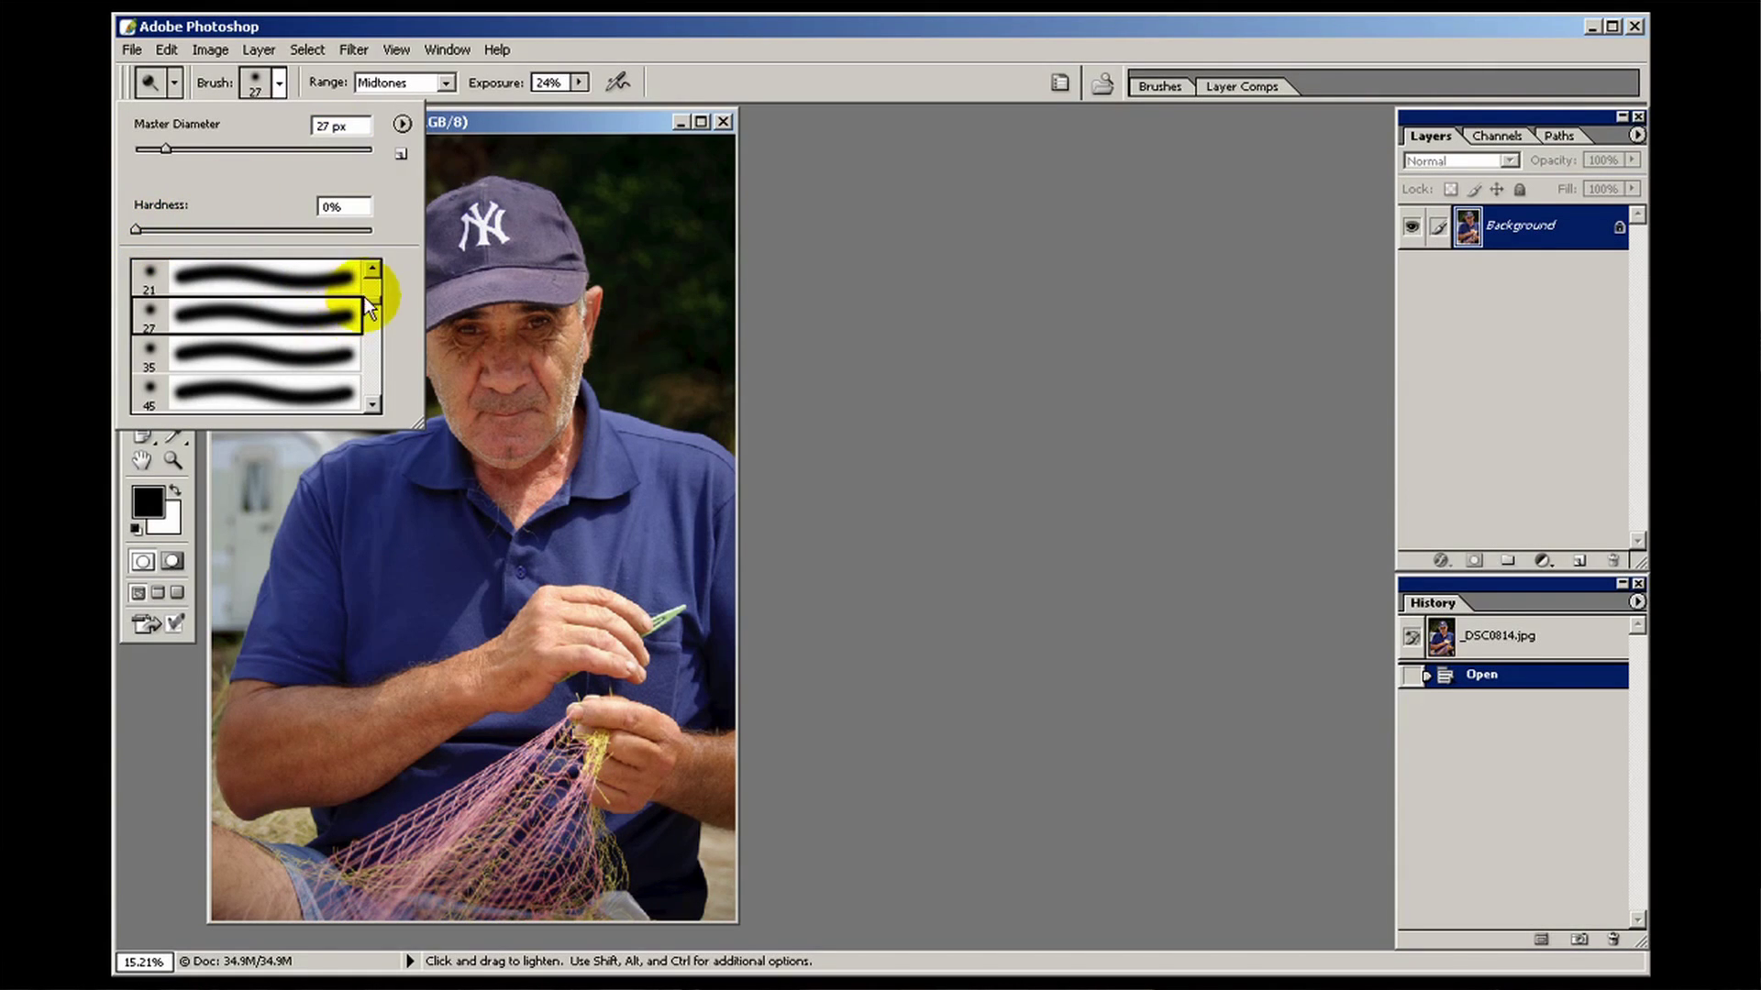
Pick the hard round 13 px brush preset and set its hardness to 58% and its master diameter to 241 px
scroll(371, 302, "down", 5)
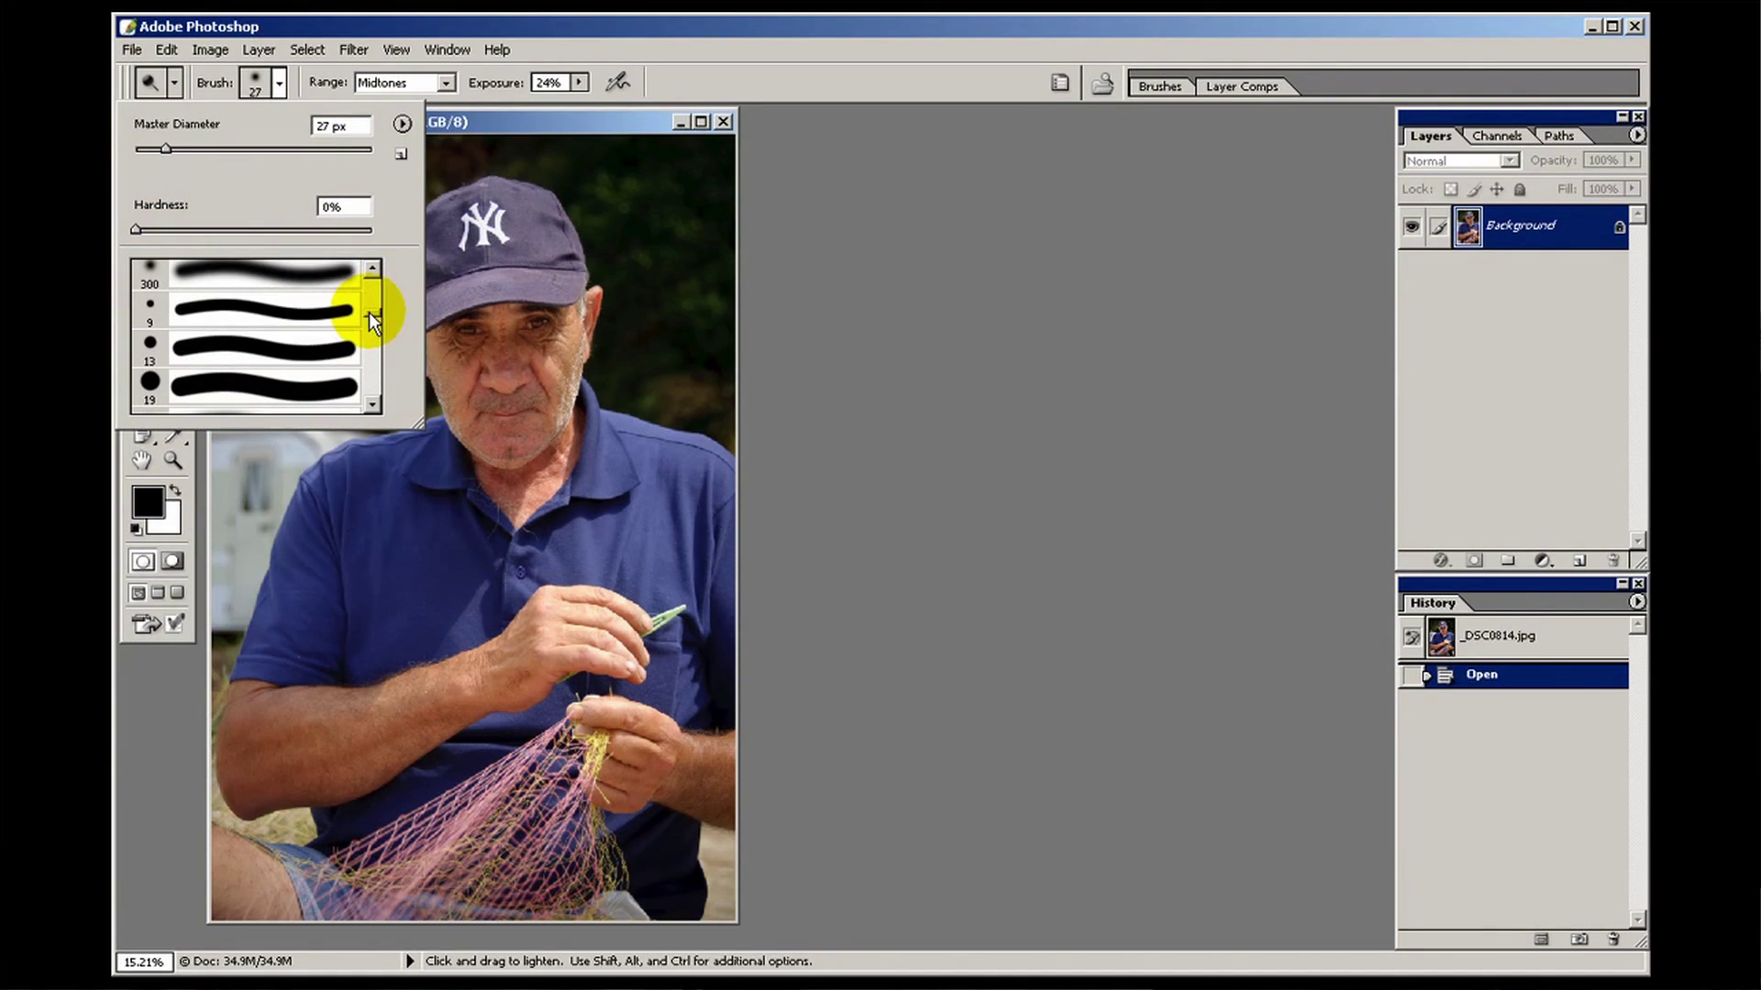
left_click(307, 346)
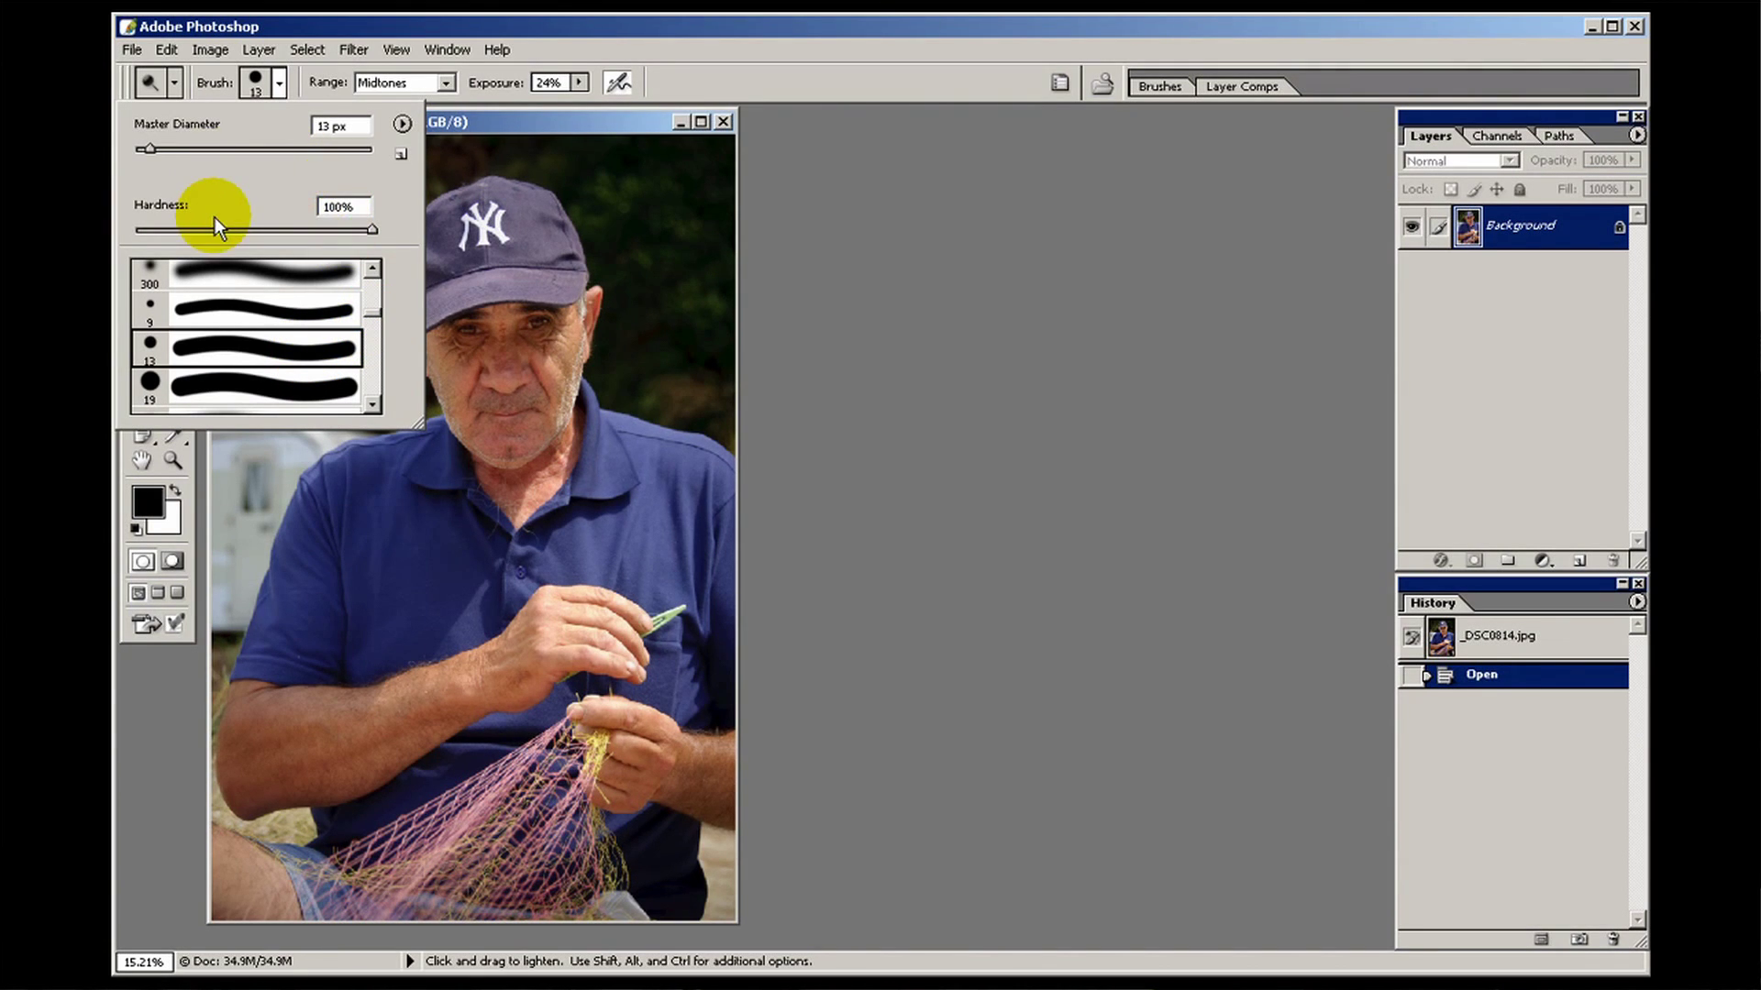
left_click_drag(375, 233, 273, 232)
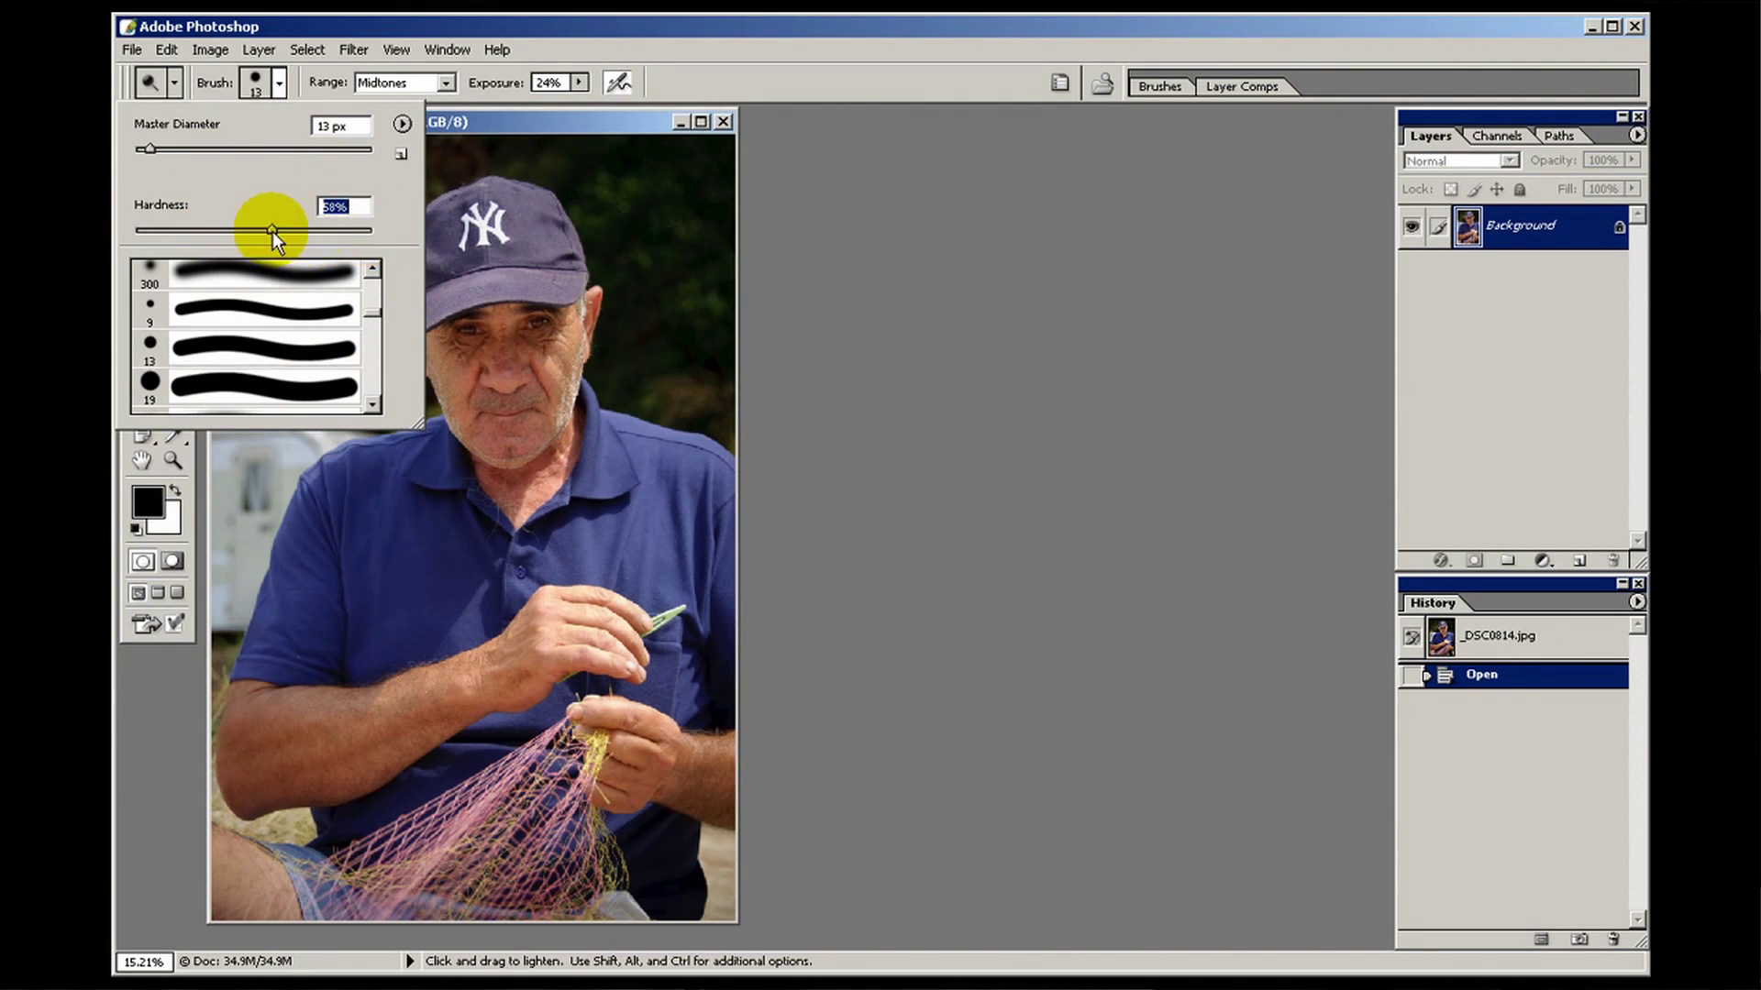
left_click_drag(147, 151, 317, 152)
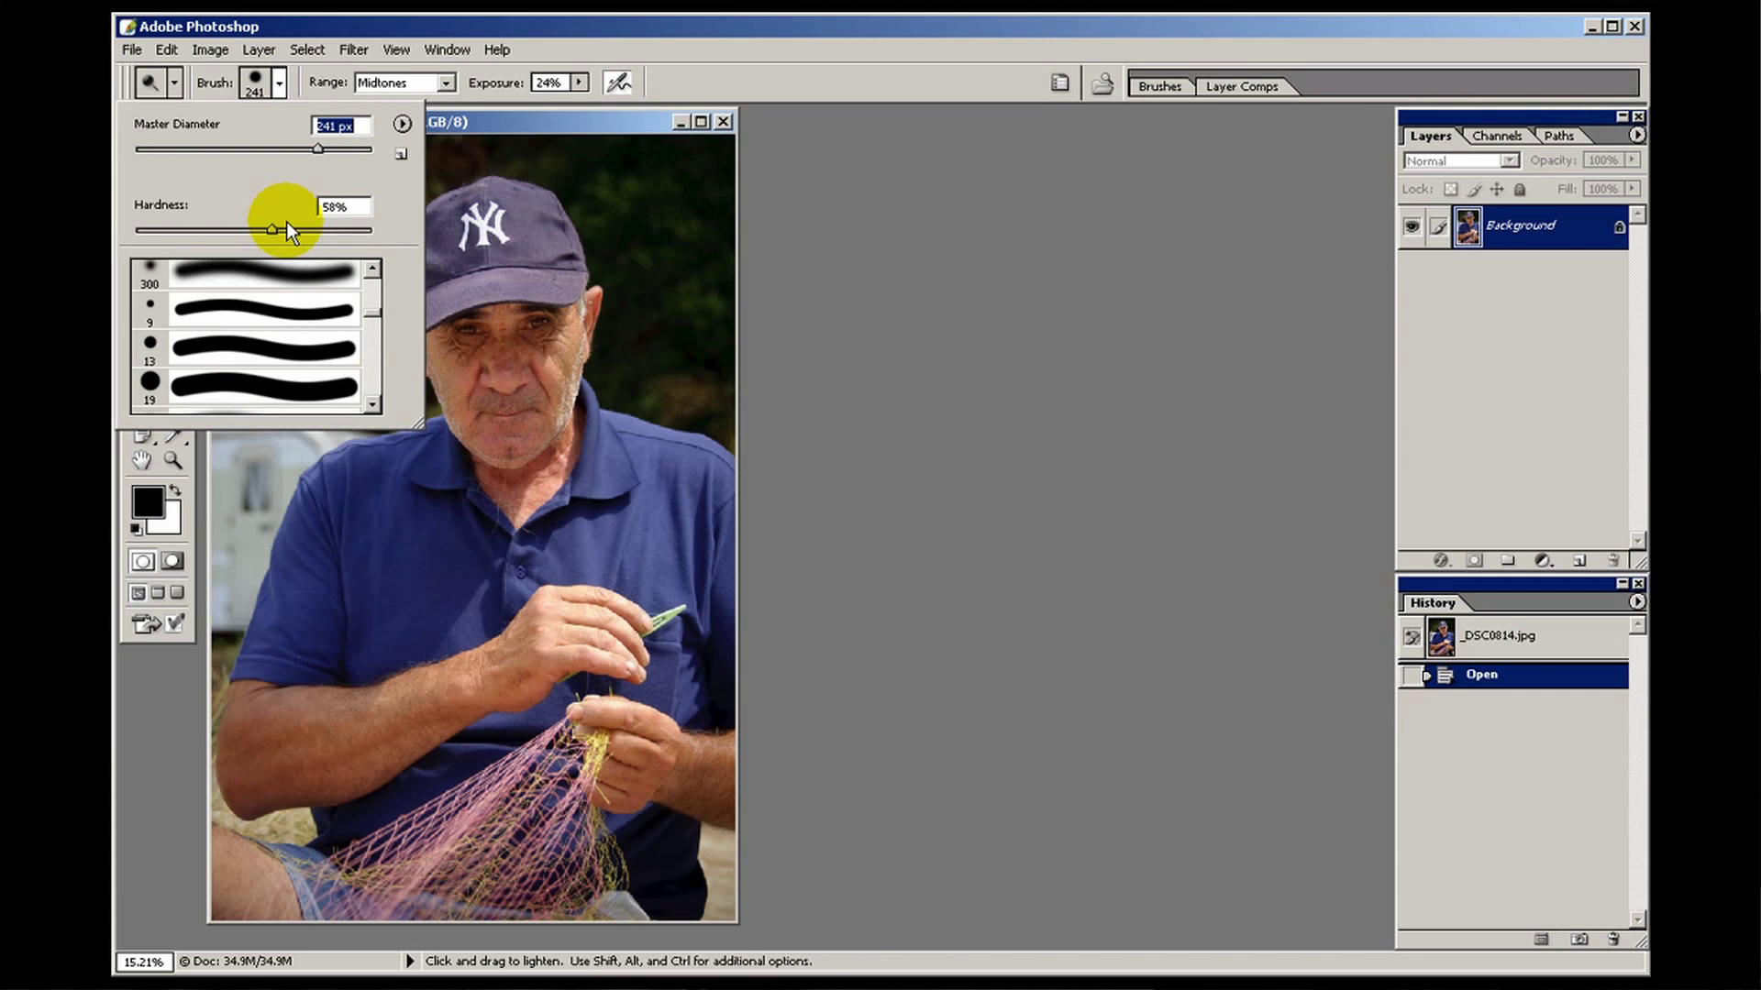
Save the current brush as a new brush preset named Hard Round 241 1
left_click(402, 125)
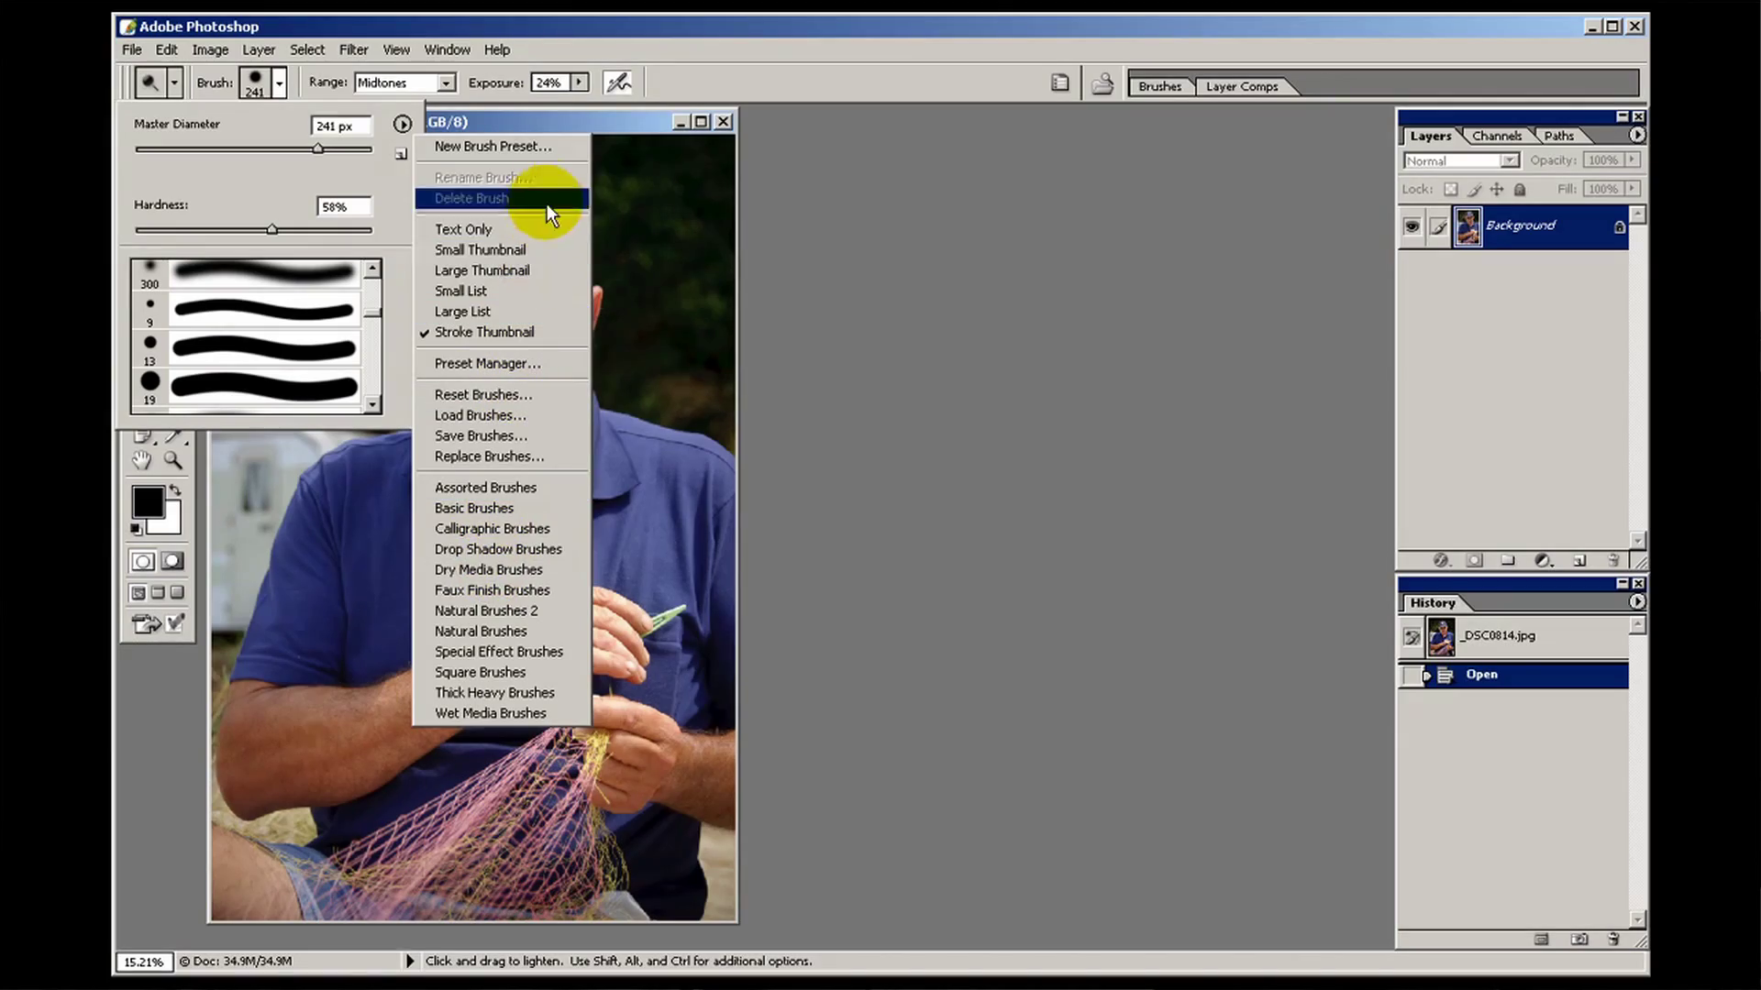
left_click(541, 147)
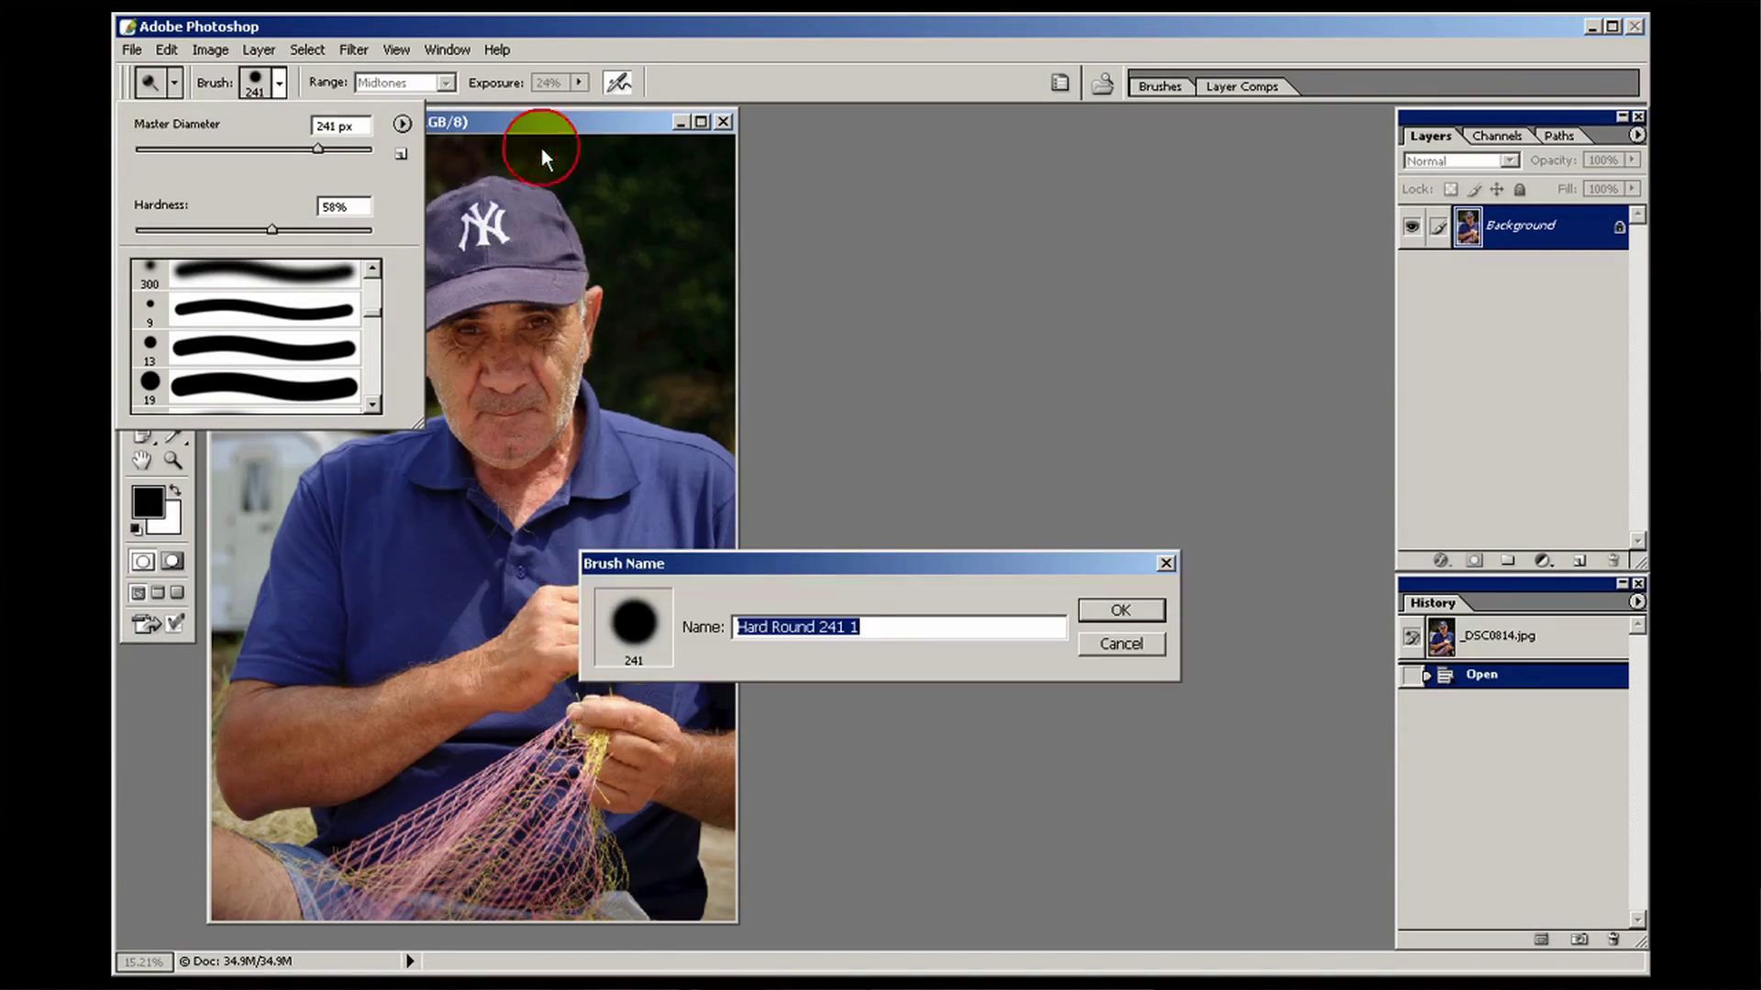
left_click(1127, 613)
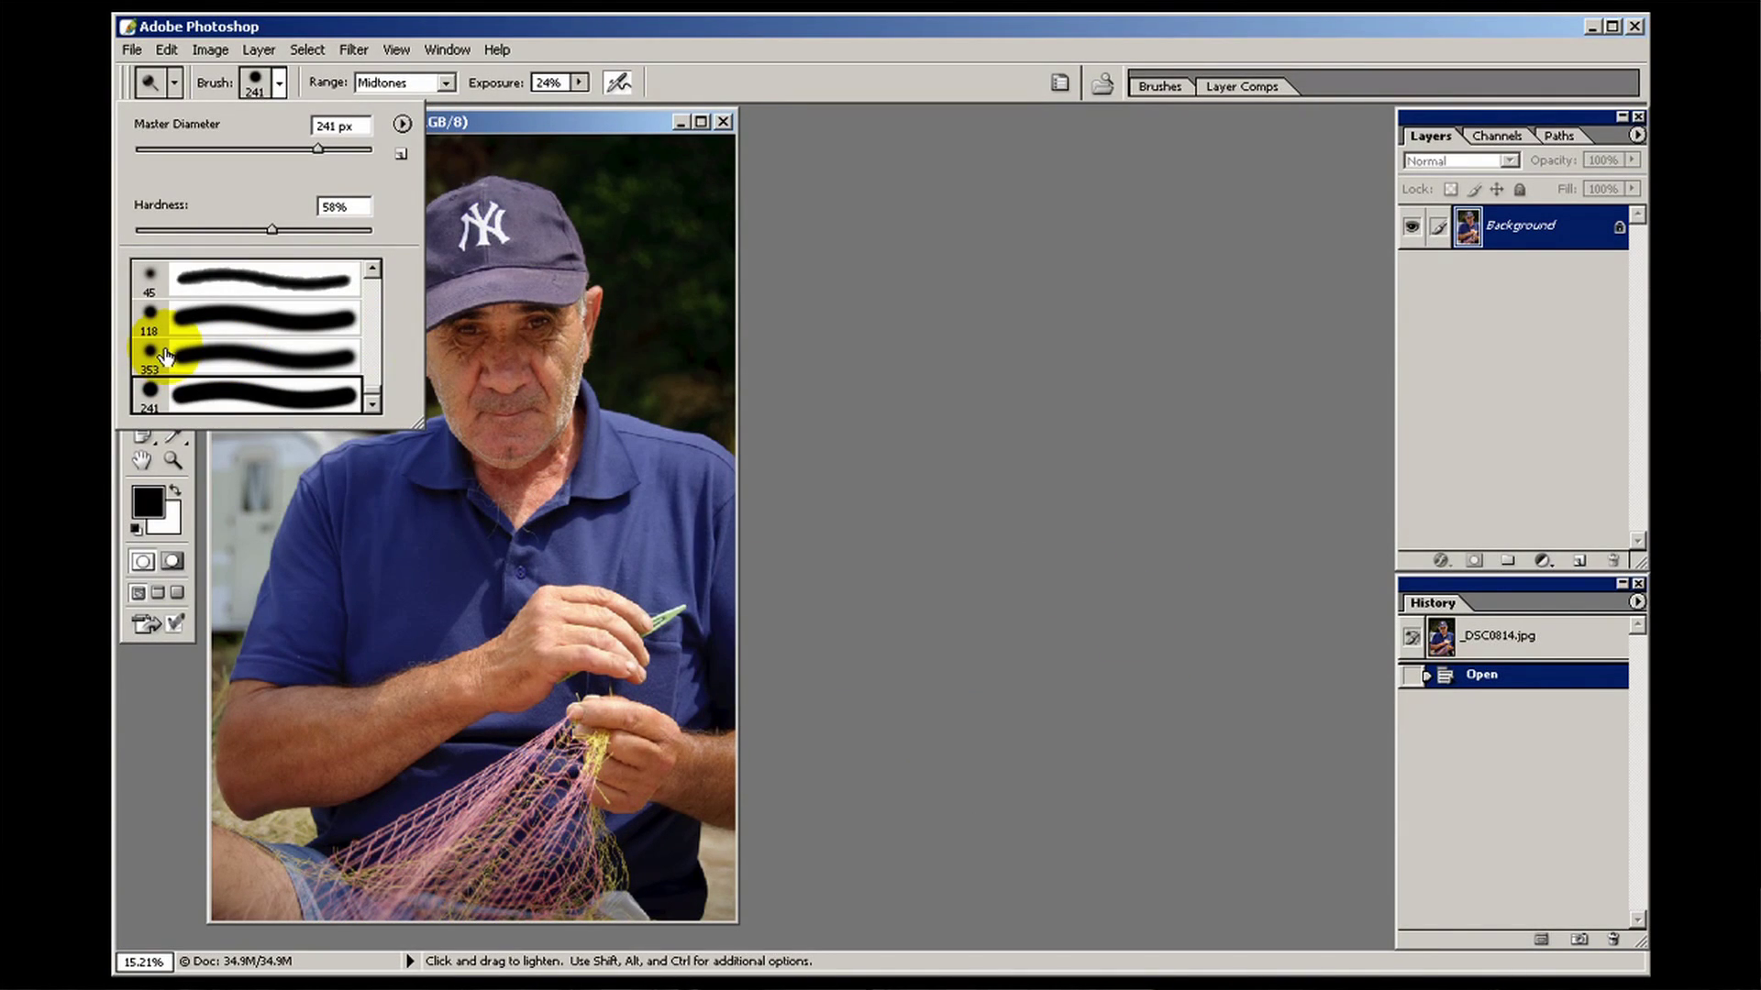
Delete the saved 241 px brush preset and close the brush picker
right_click(255, 405)
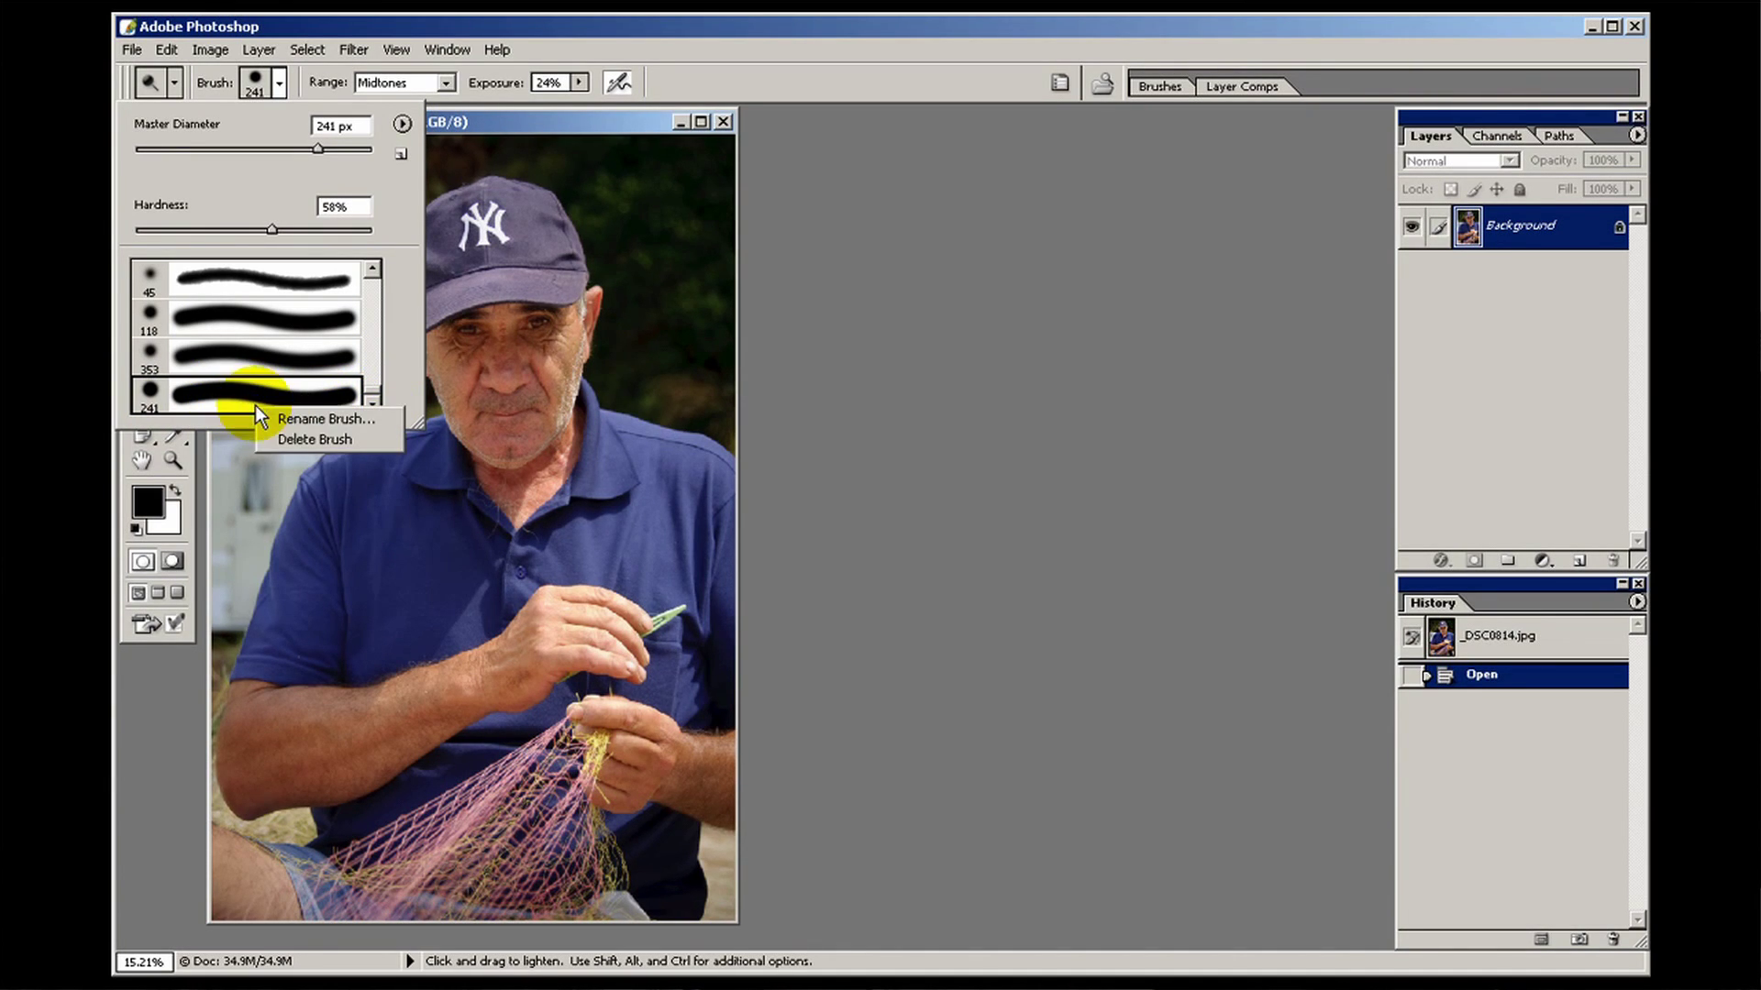
left_click(295, 436)
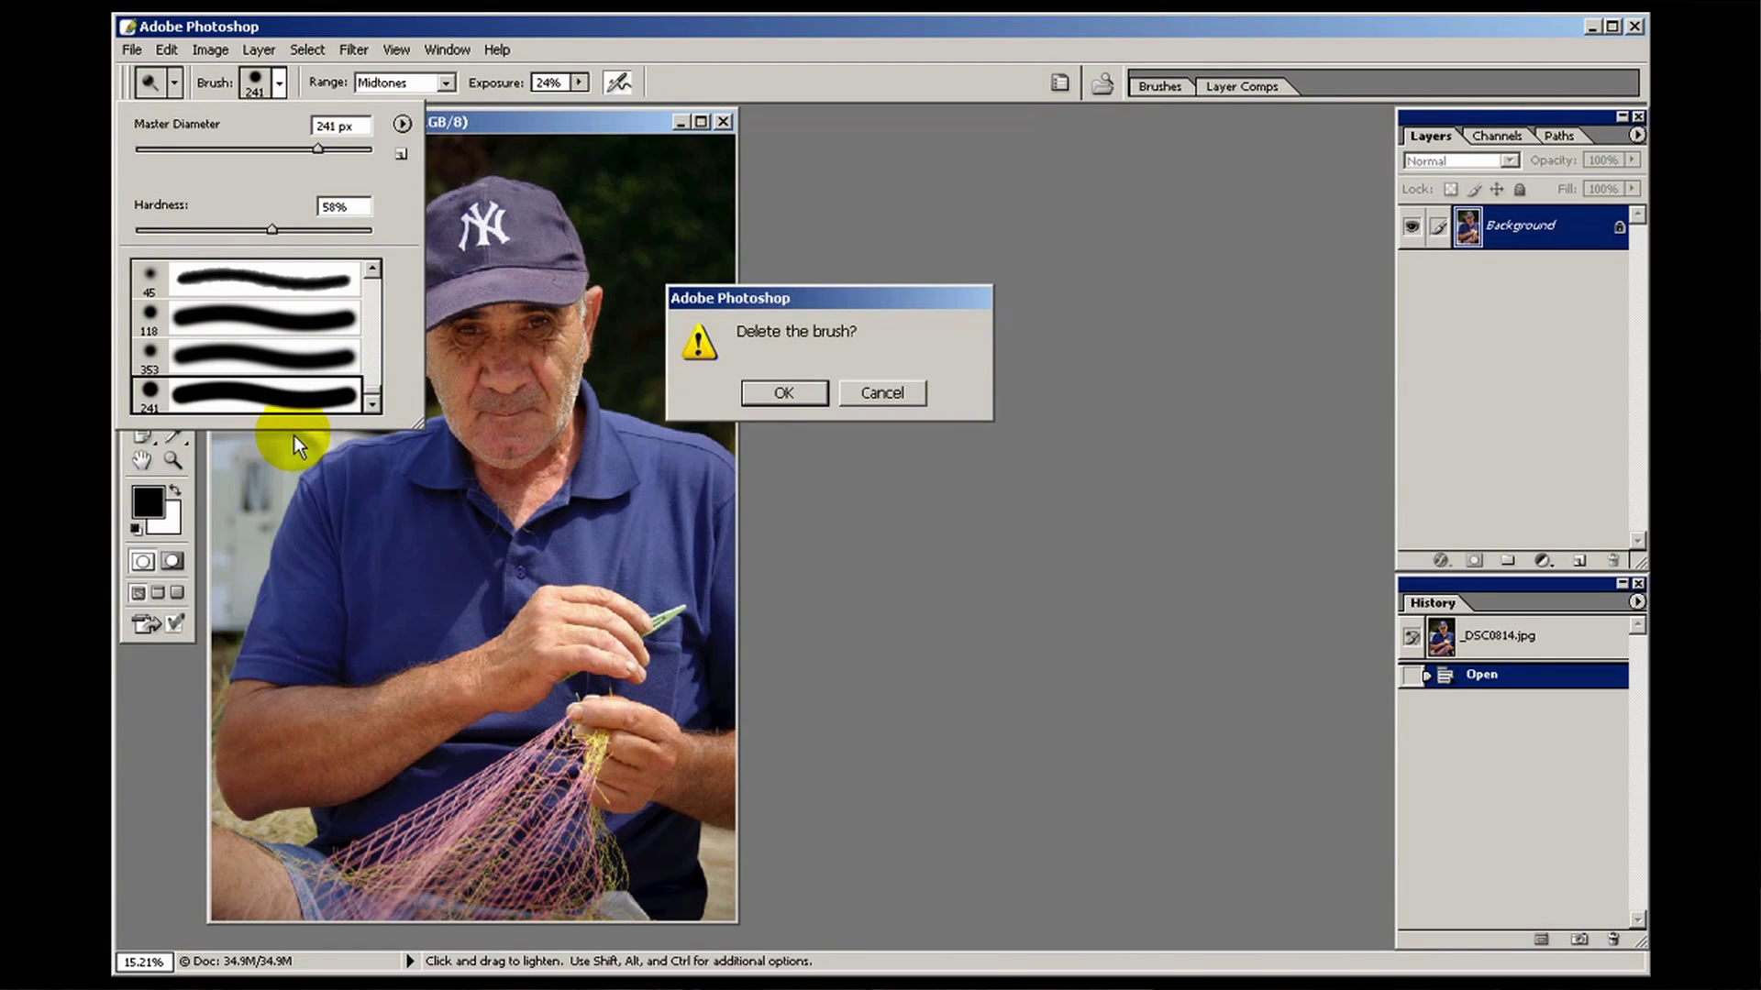
left_click(785, 394)
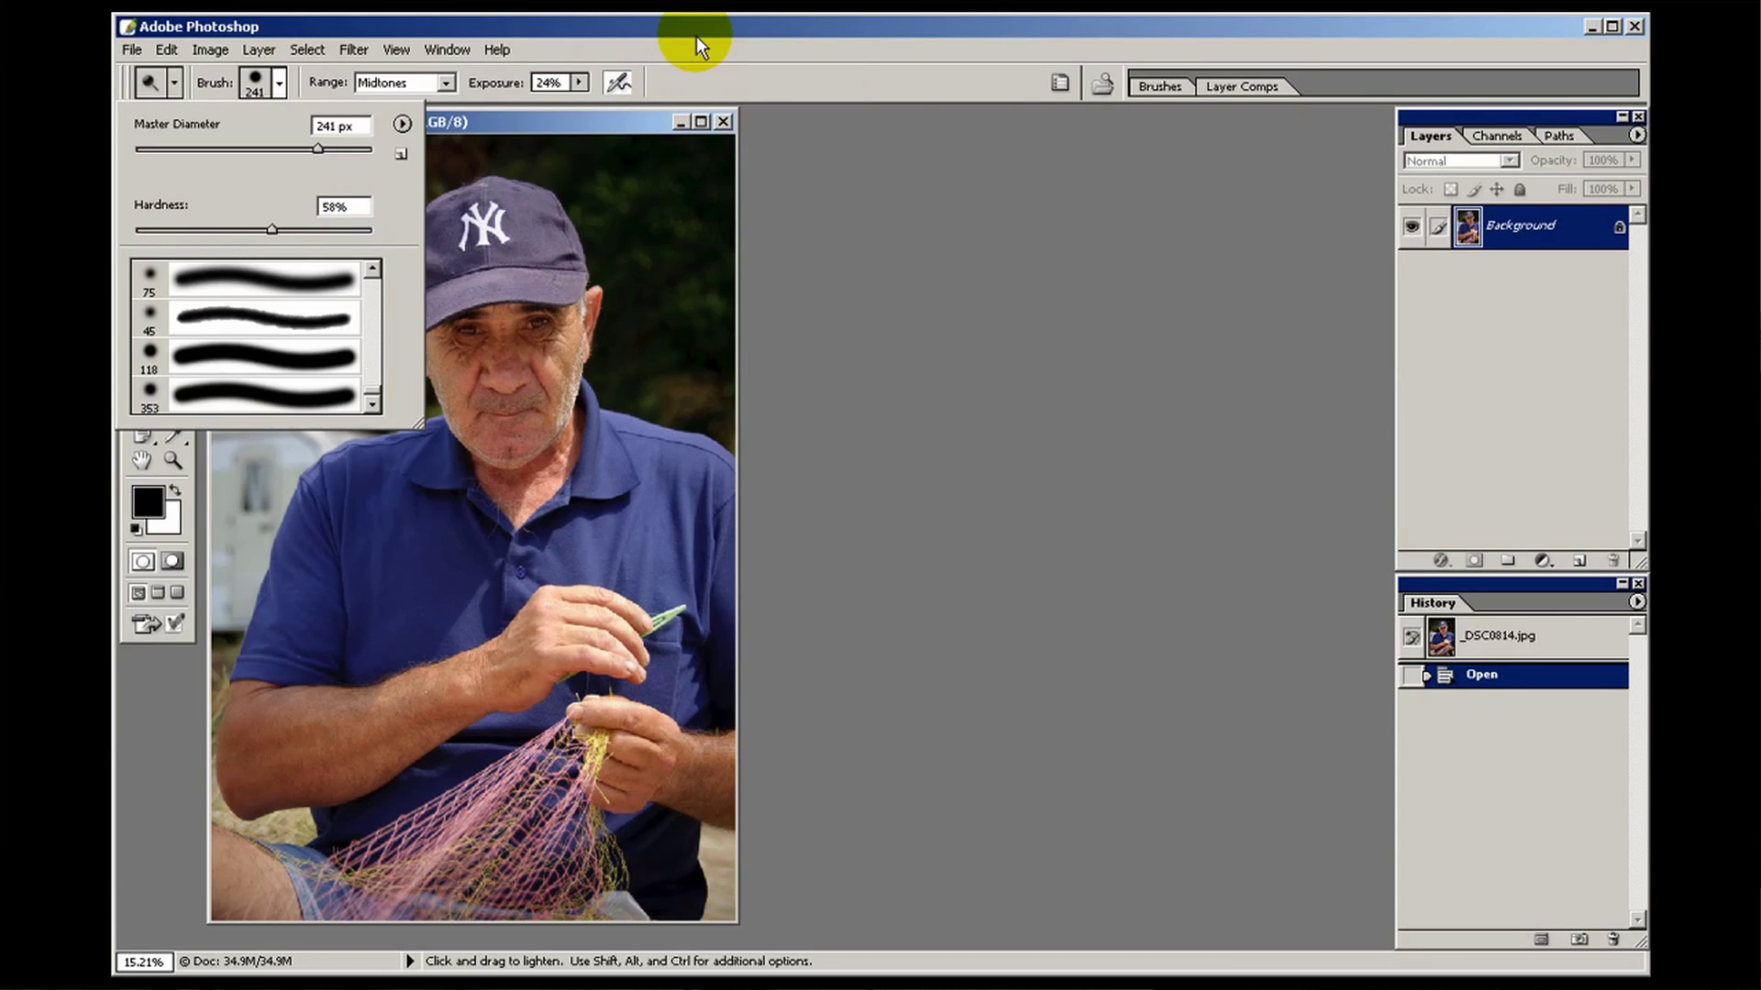
left_click(592, 40)
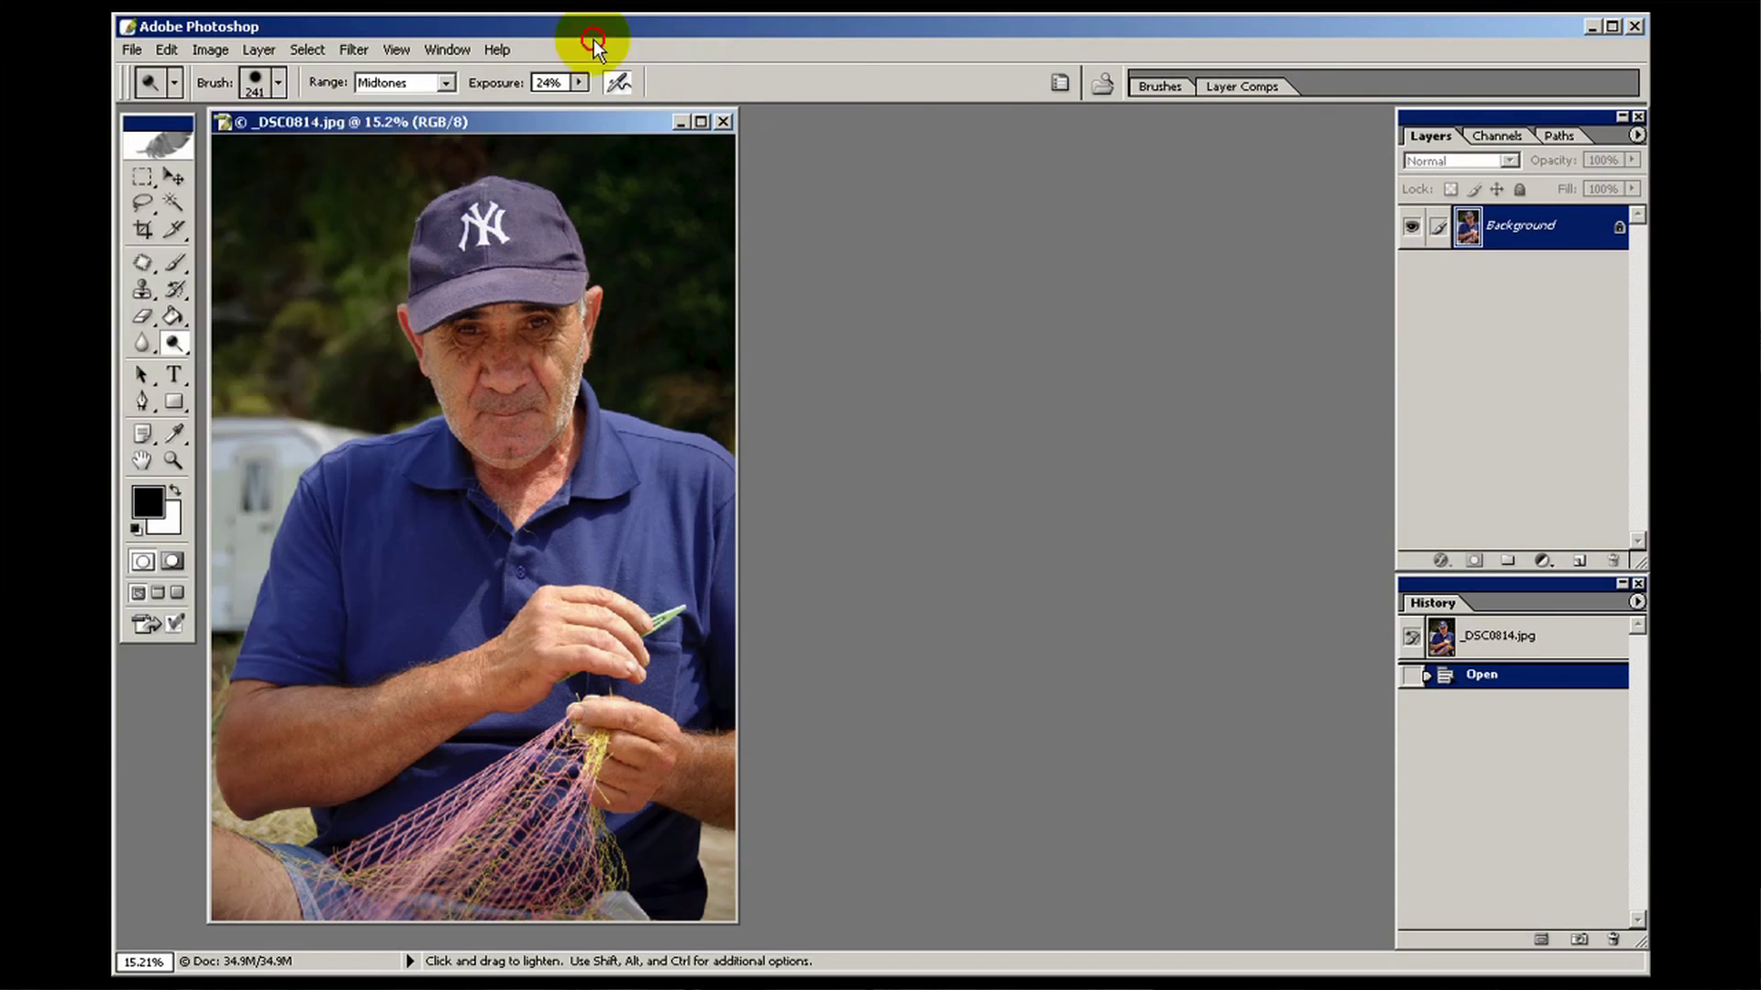
Save the current Dodge Tool settings as a tool preset named Dodge Tool Hard Round 241 1 1
left_click(147, 83)
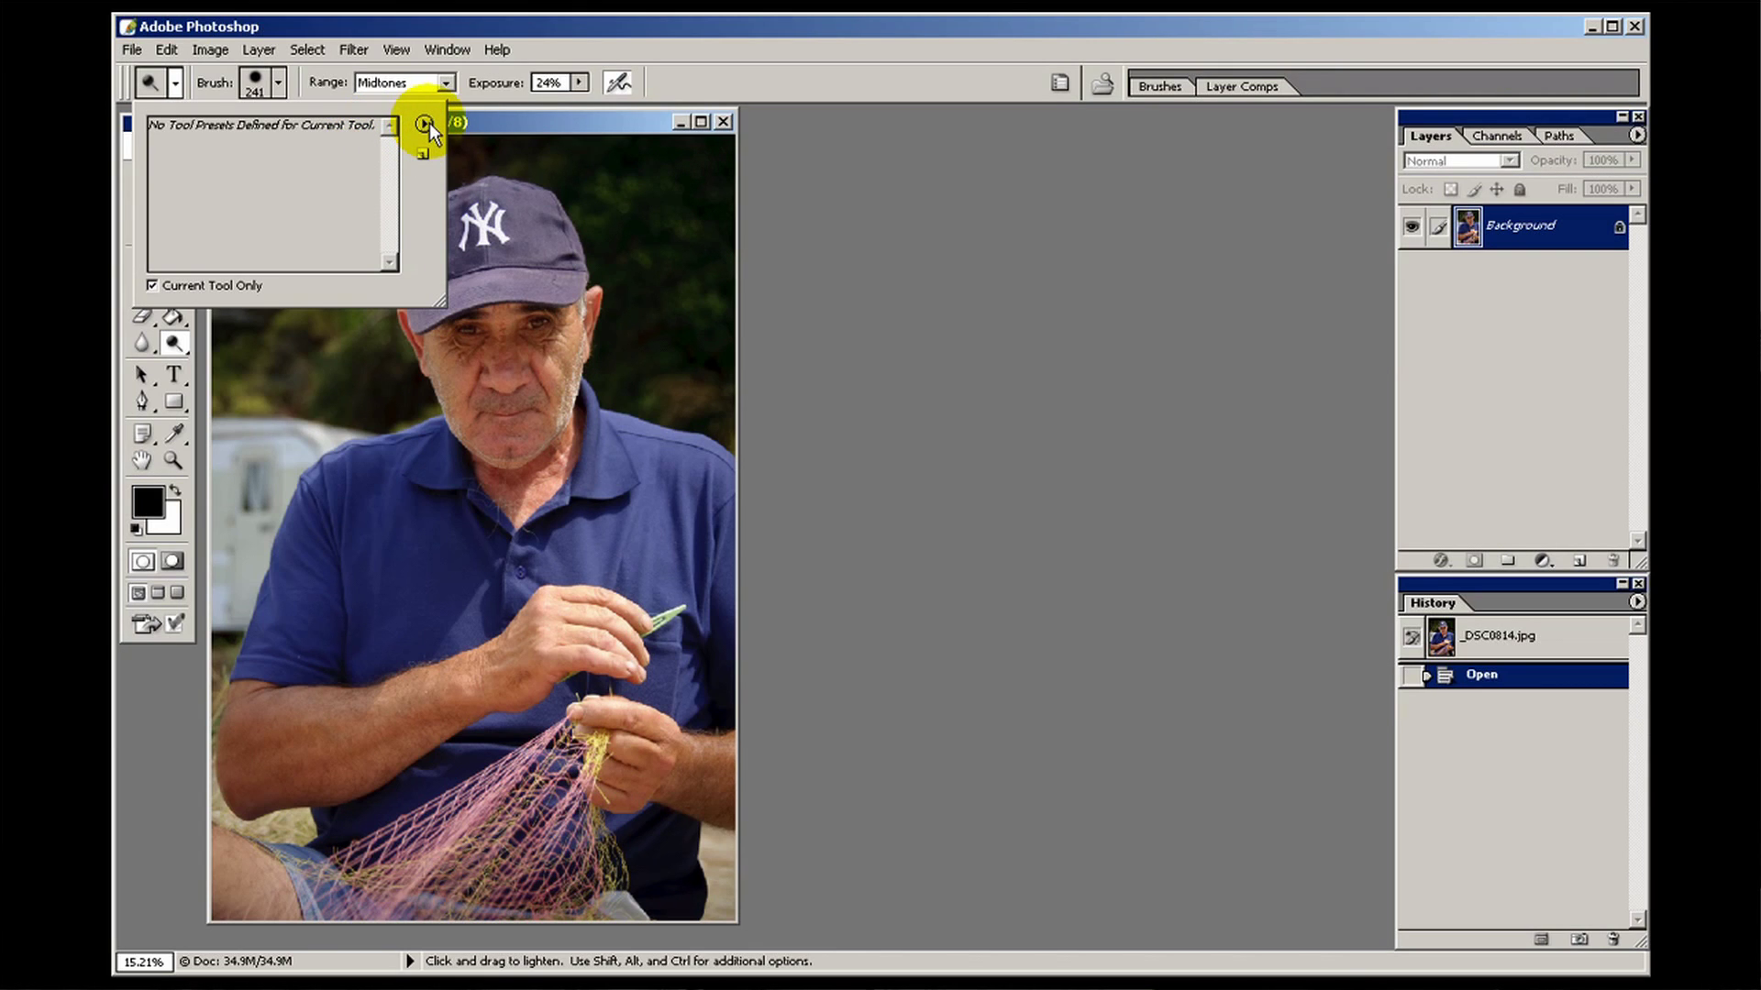
left_click(424, 122)
left_click(536, 151)
left_click(1064, 604)
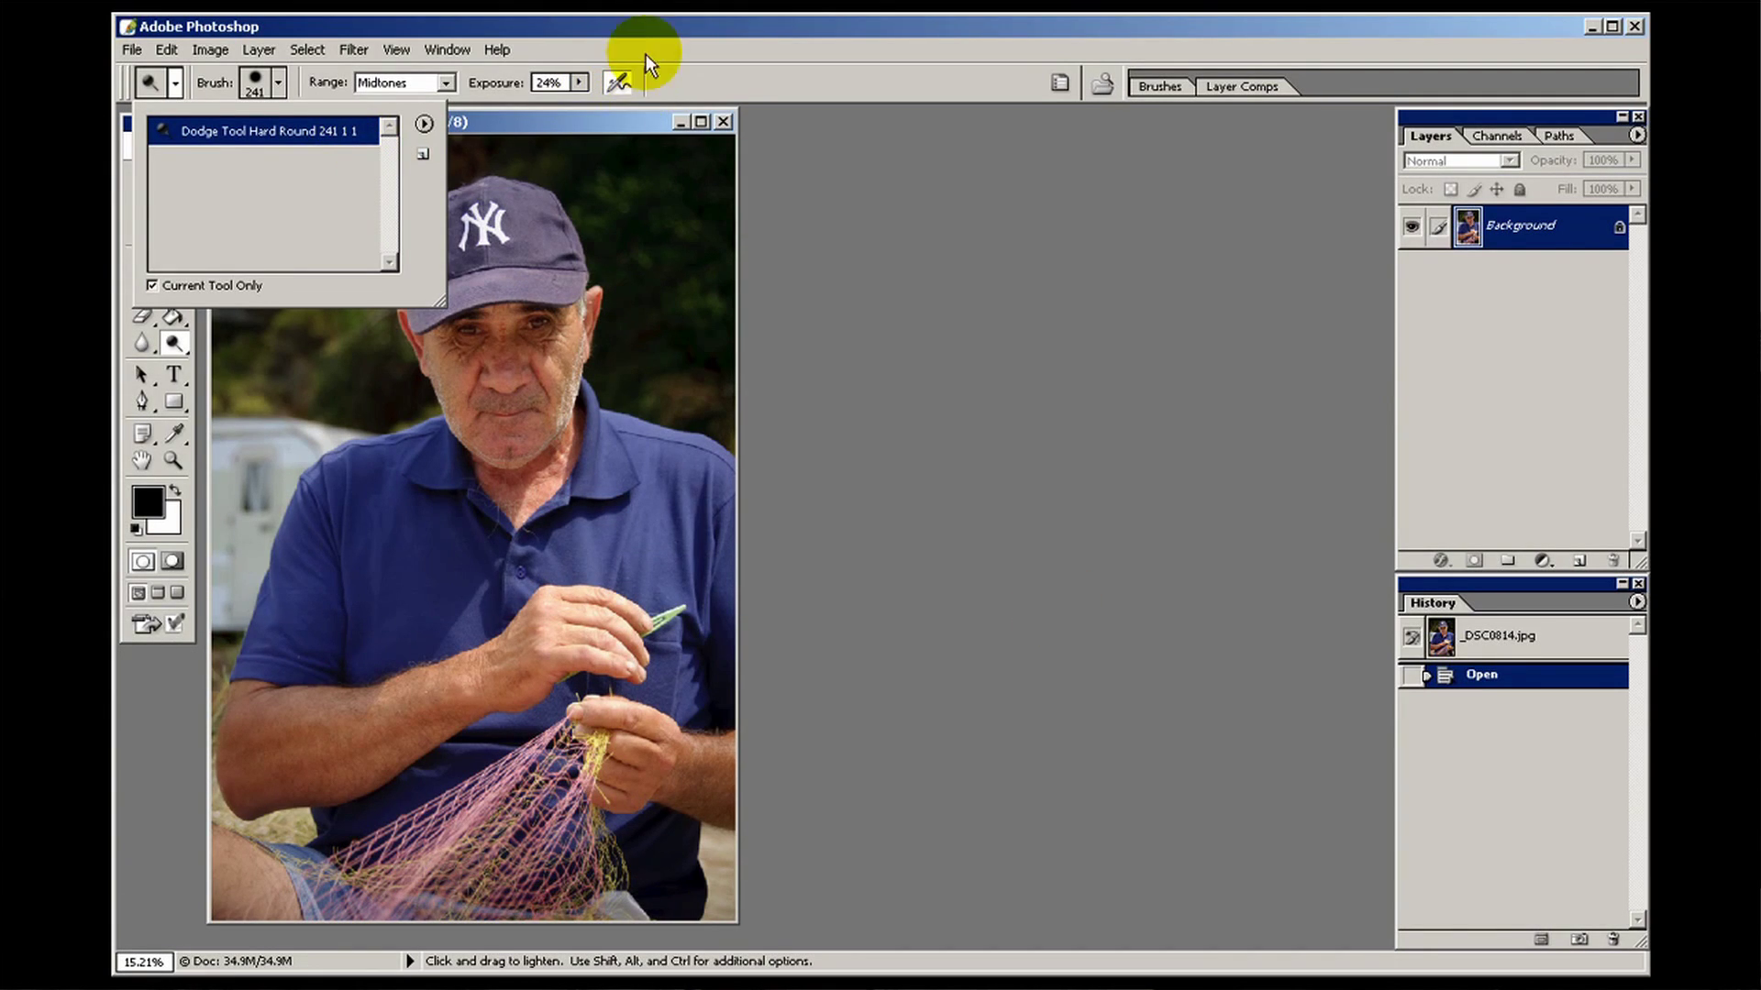
left_click(640, 29)
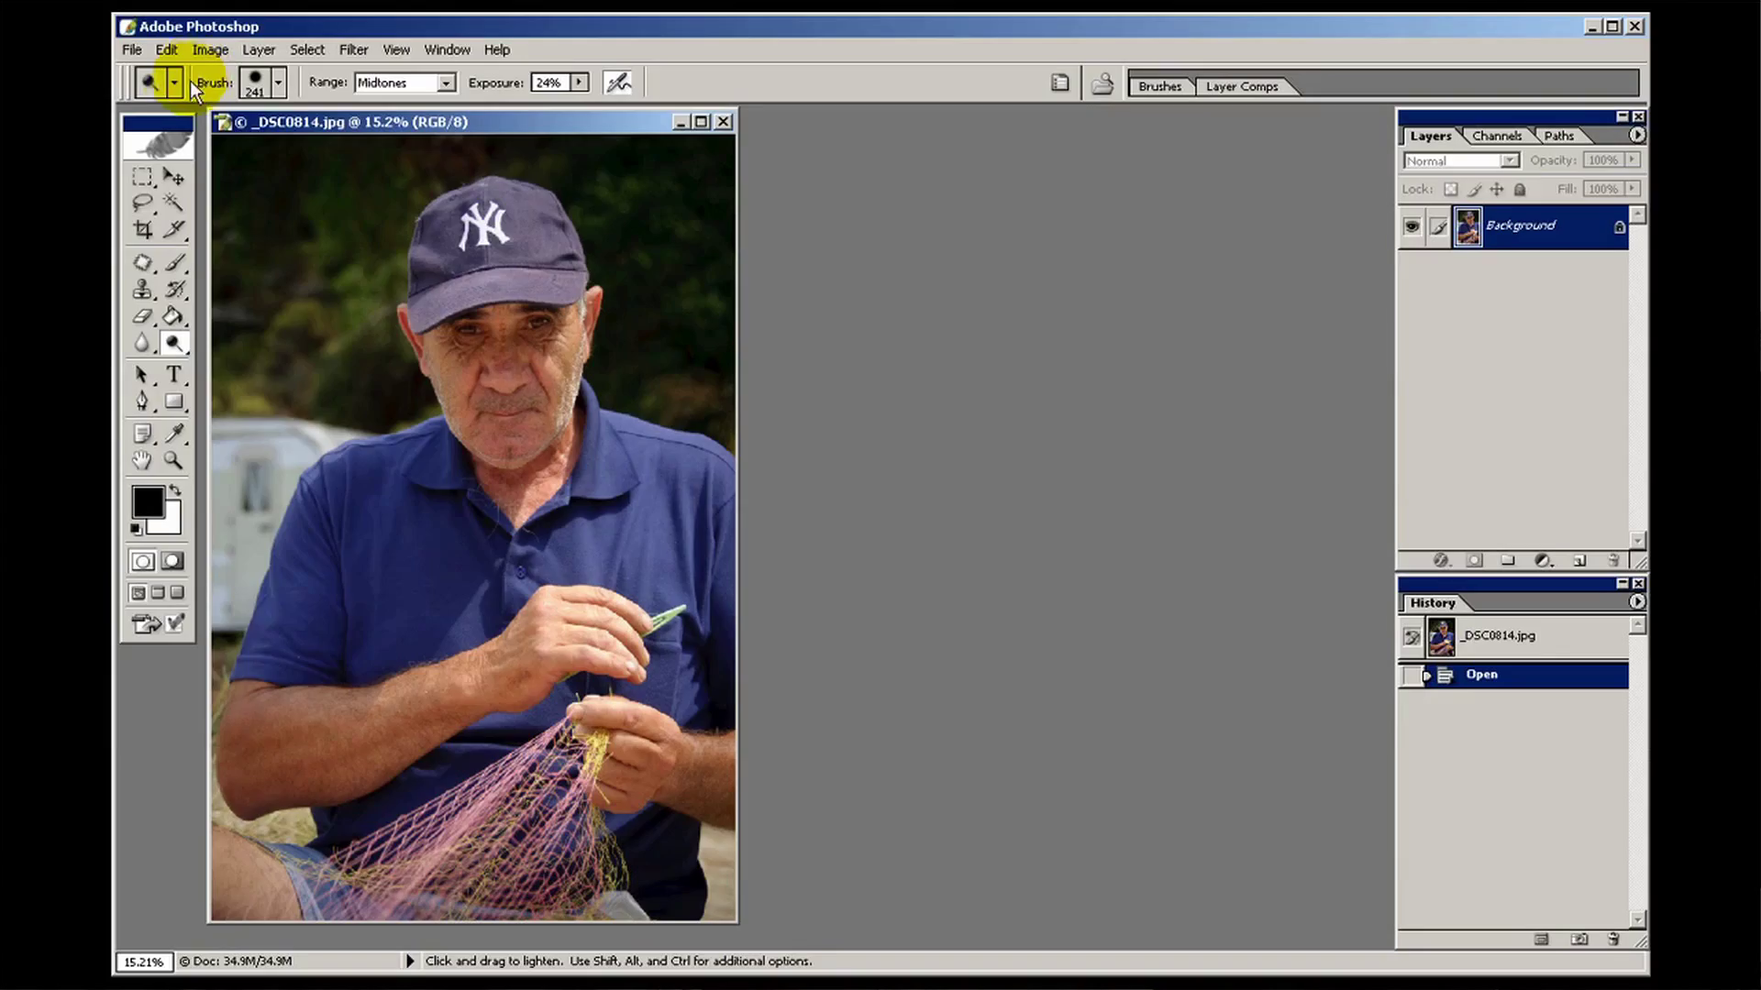
Delete the Dodge Tool Hard Round 241 1 1 tool preset and close the preset picker
left_click(144, 83)
left_click(182, 136)
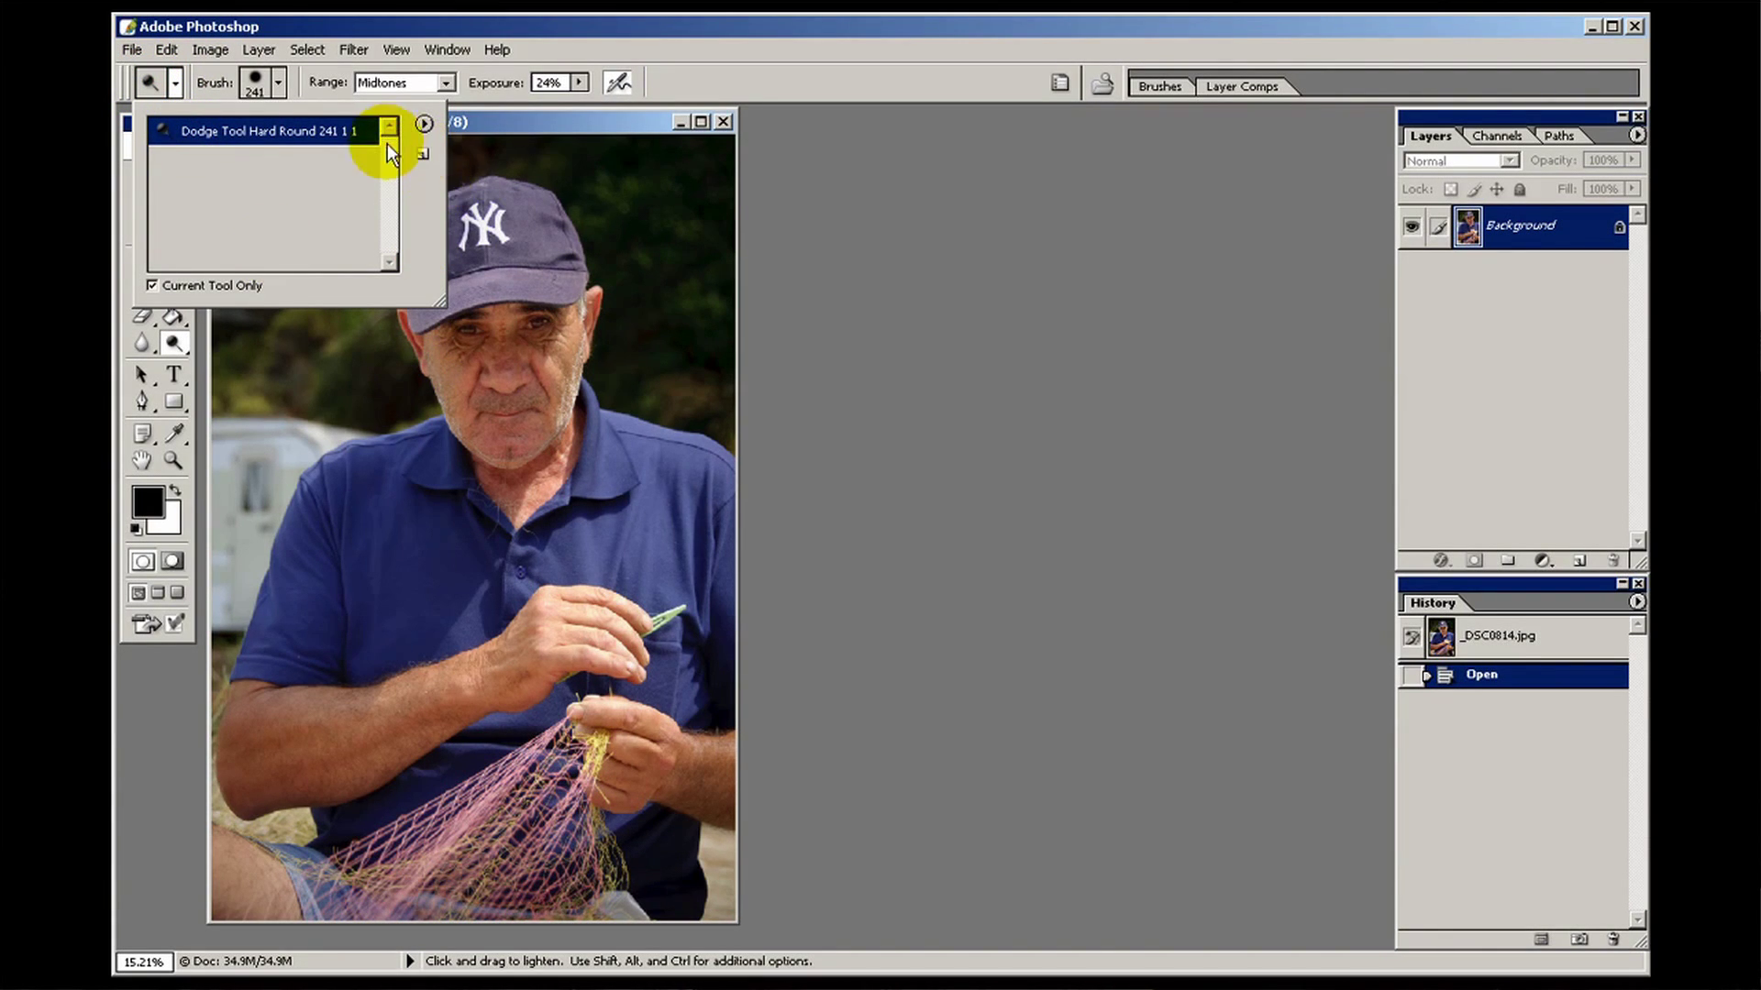
right_click(311, 136)
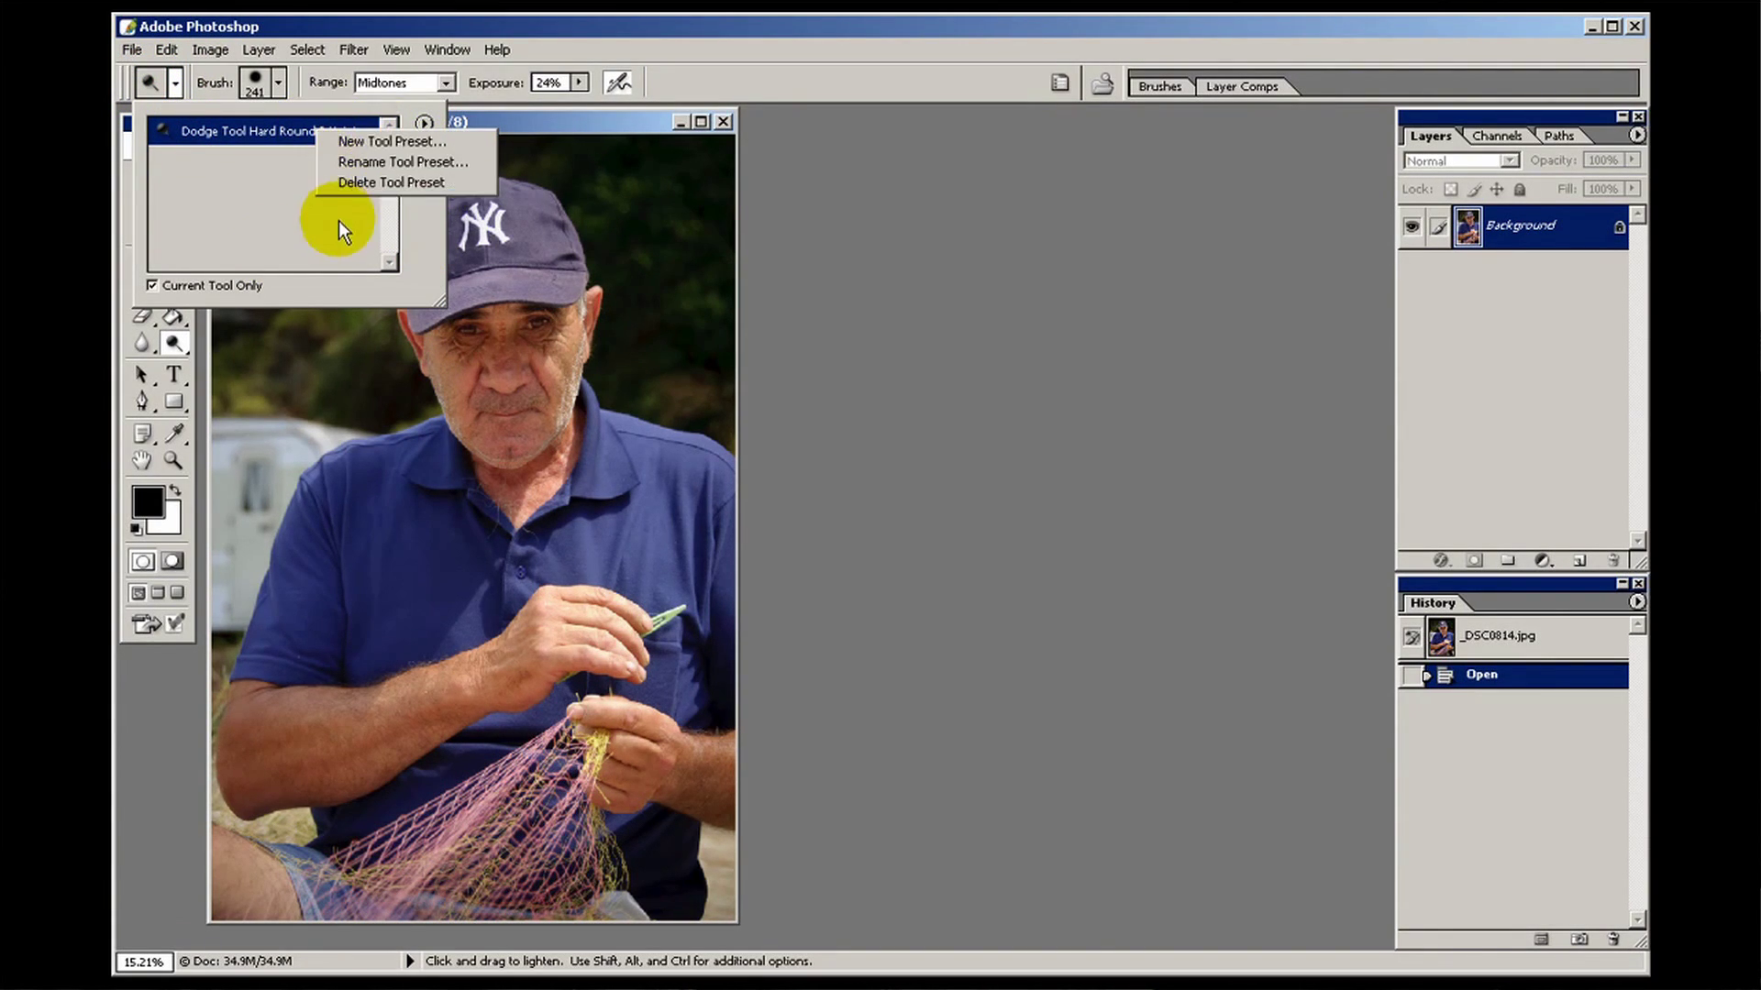
left_click(354, 165)
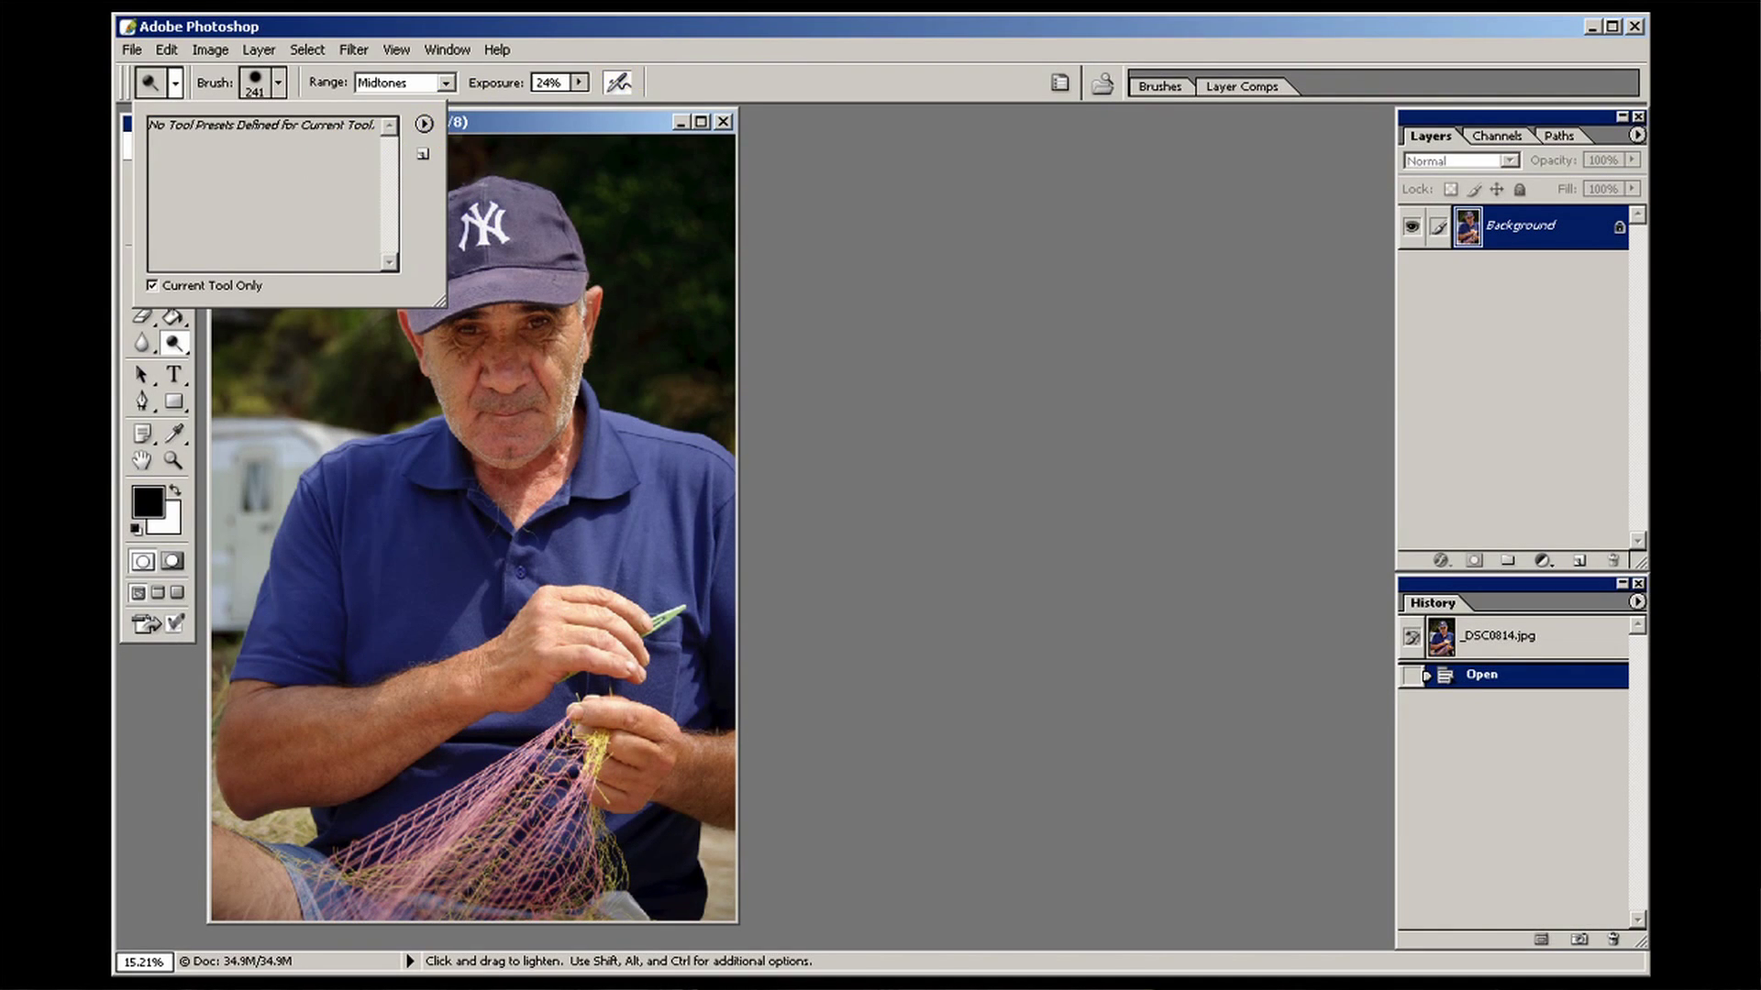
left_click(728, 24)
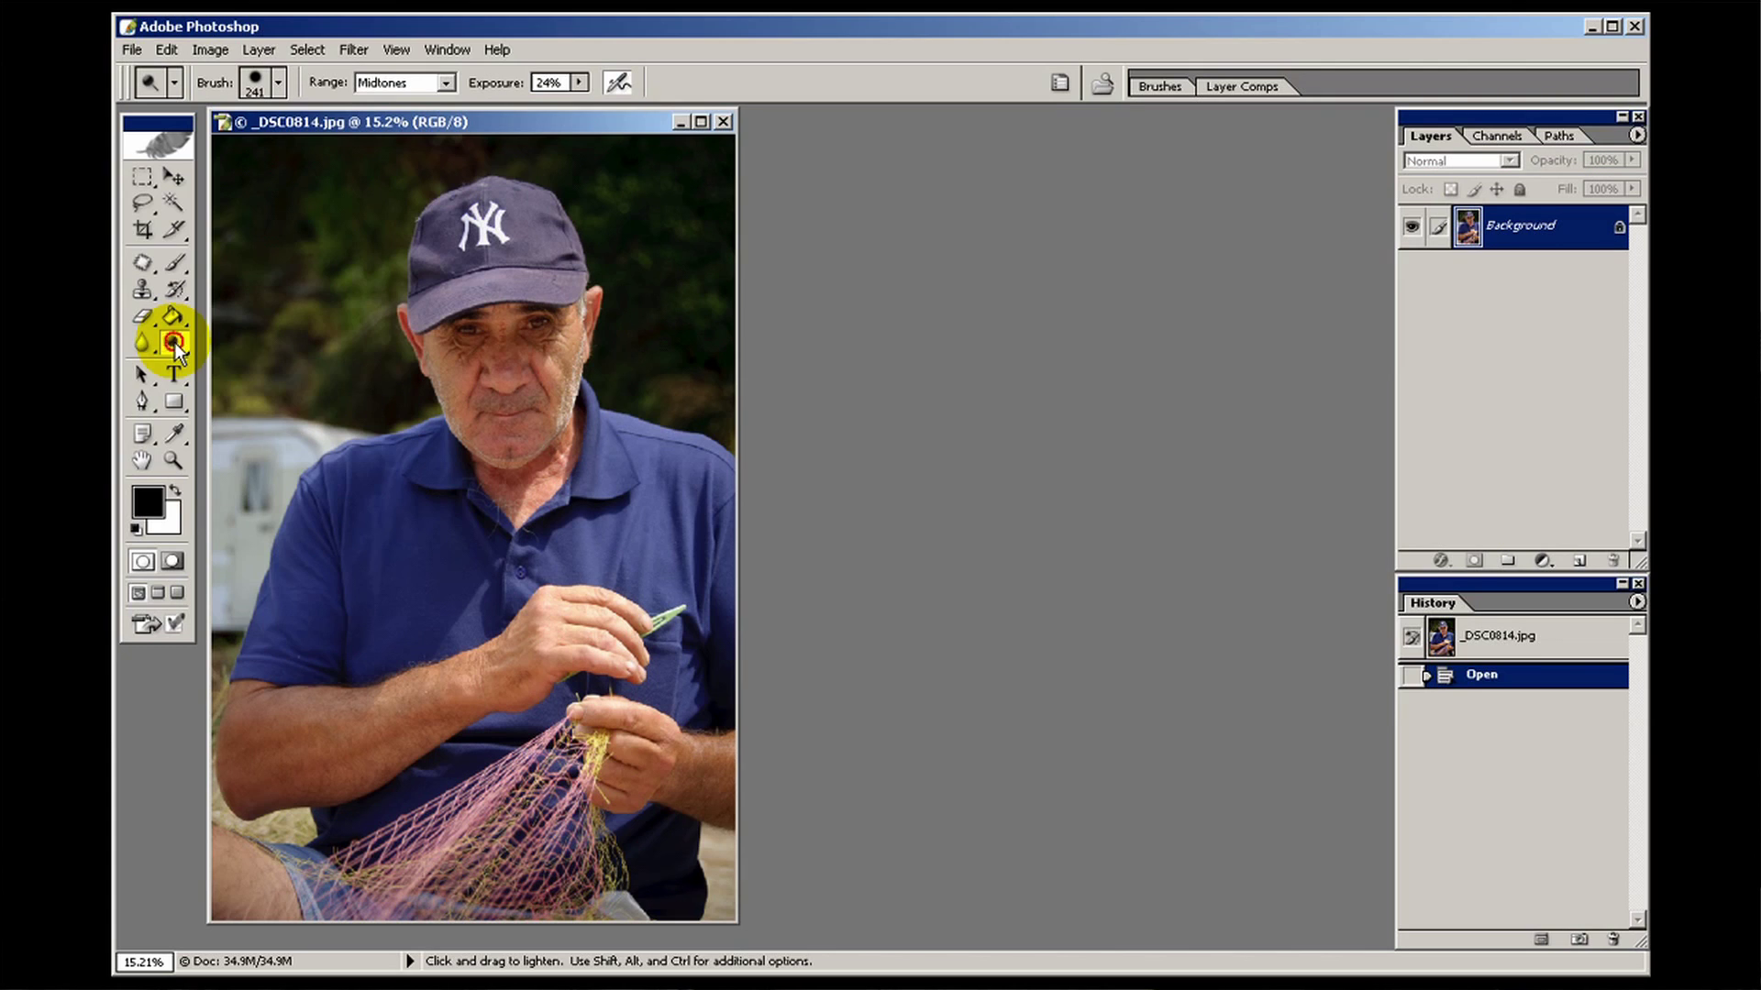
Switch to the Burn Tool and back to the Dodge Tool
left_click_drag(174, 343, 268, 359)
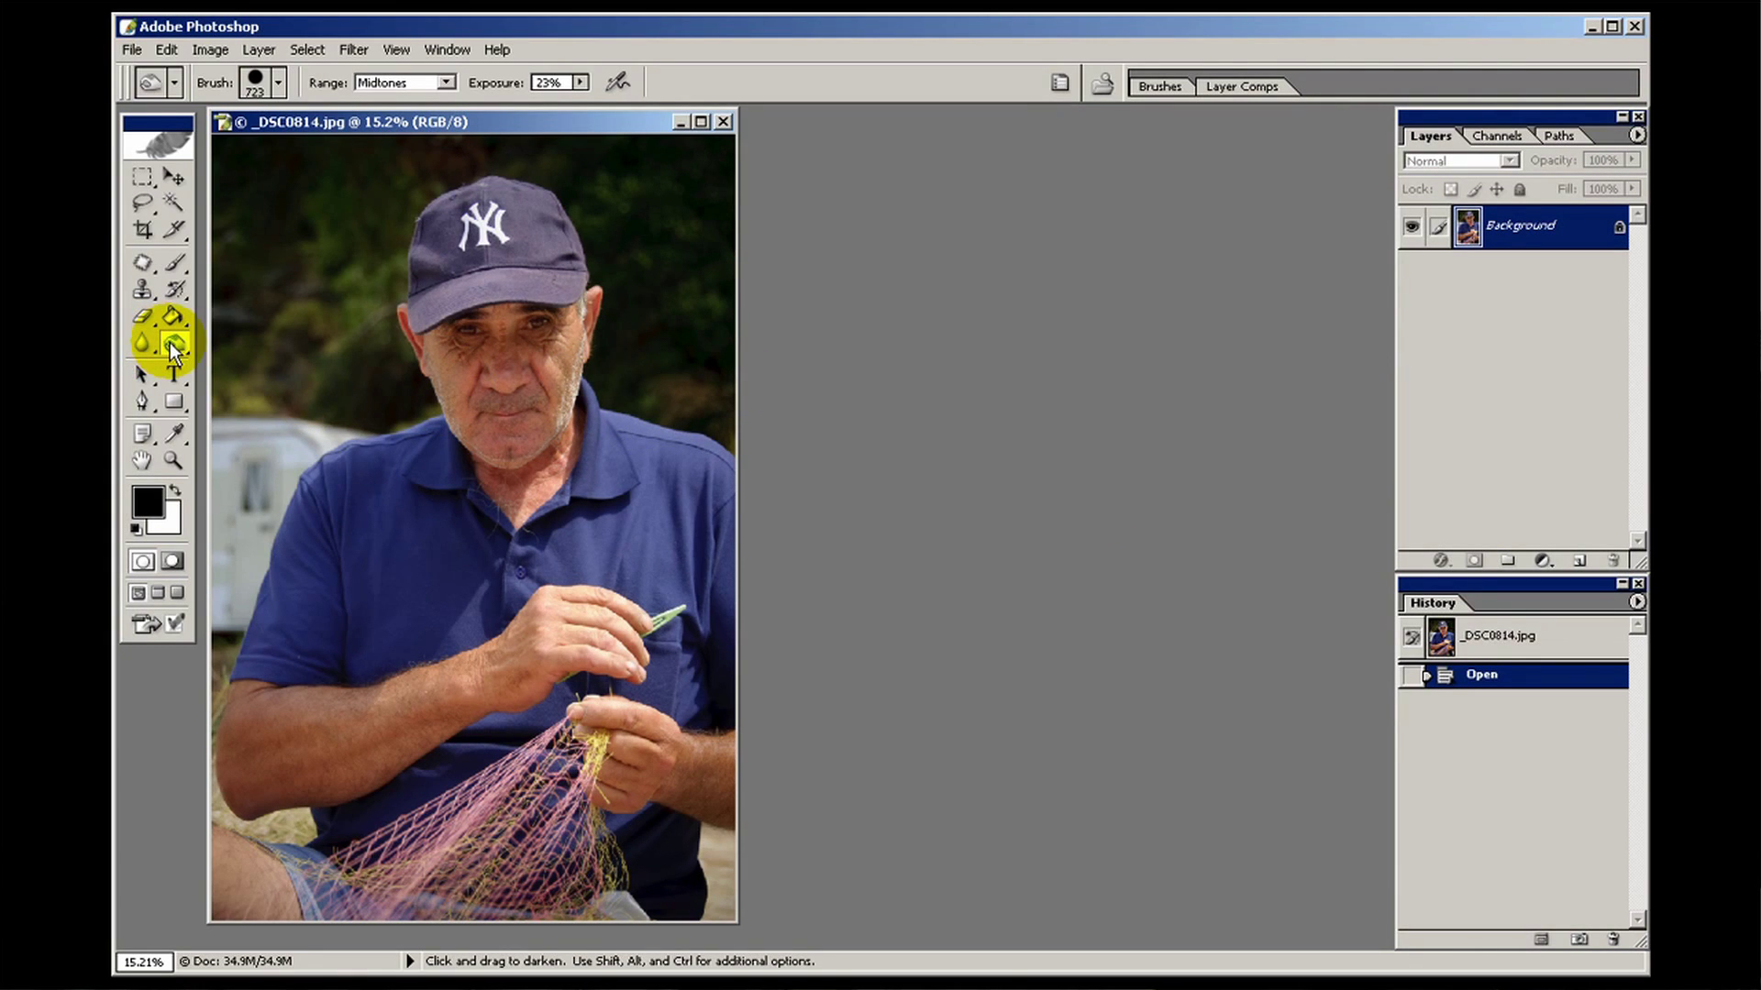
left_click_drag(169, 343, 254, 344)
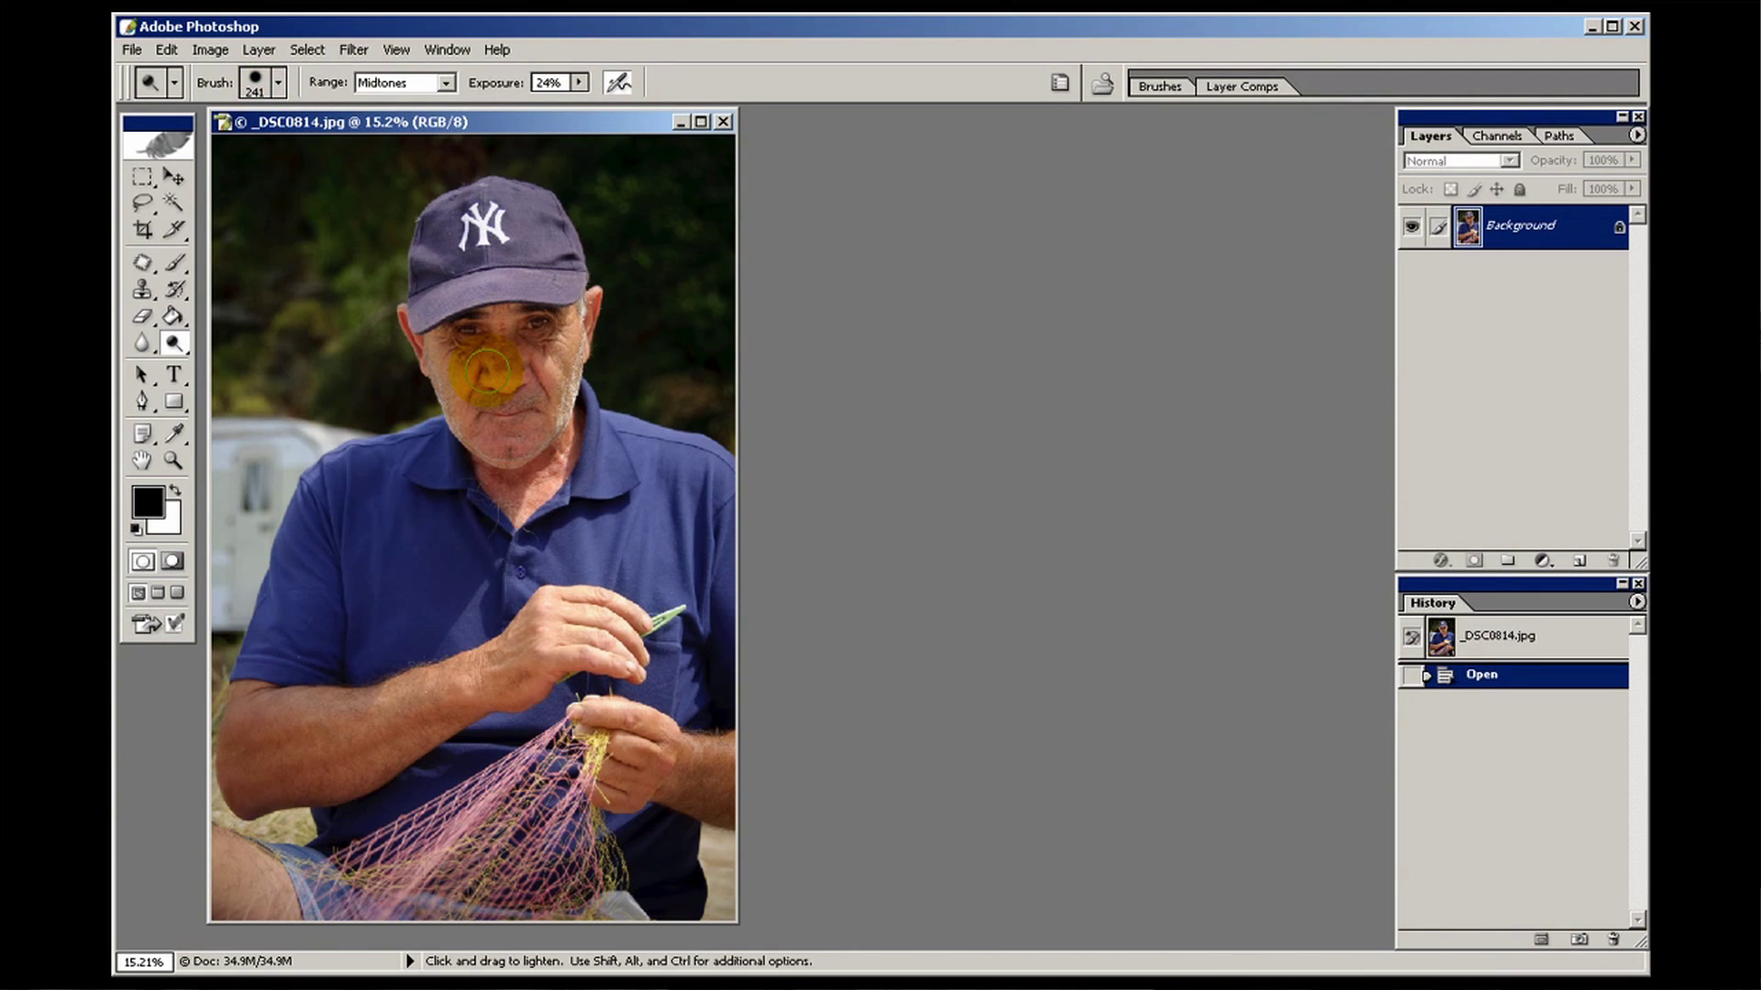
Set the Dodge brush's master diameter to 506 px and its hardness to 60%
right_click(486, 369)
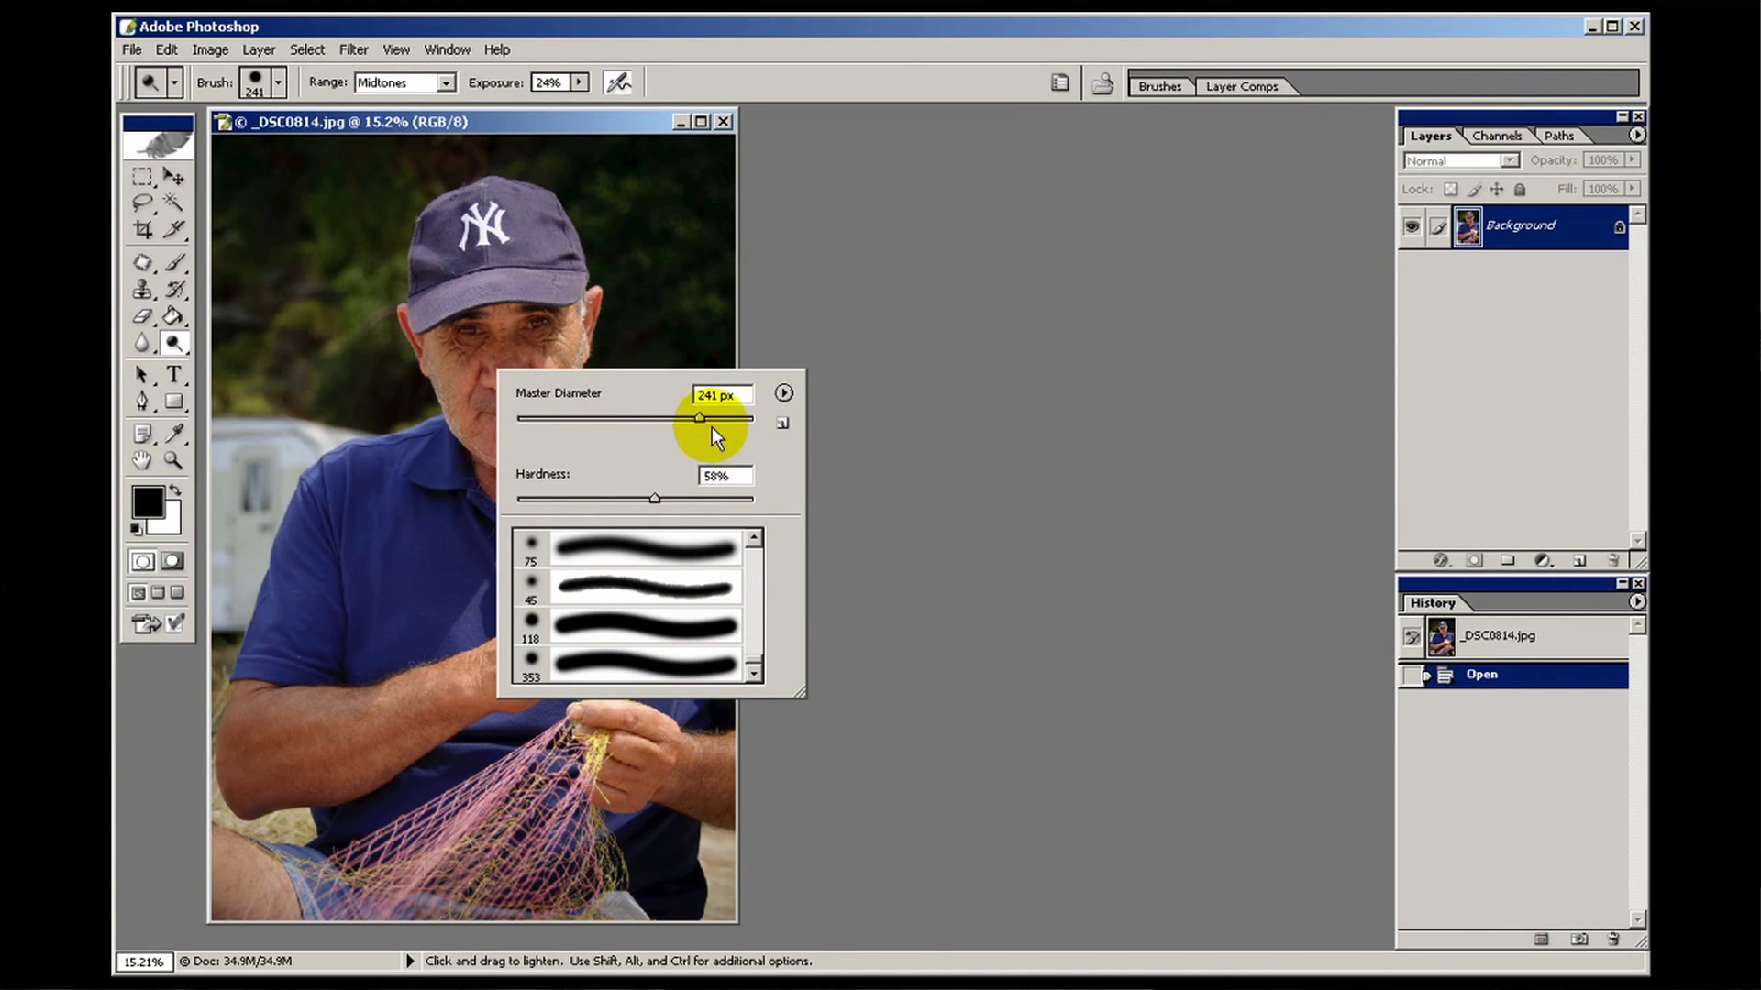
left_click_drag(708, 418, 723, 418)
left_click_drag(723, 418, 730, 419)
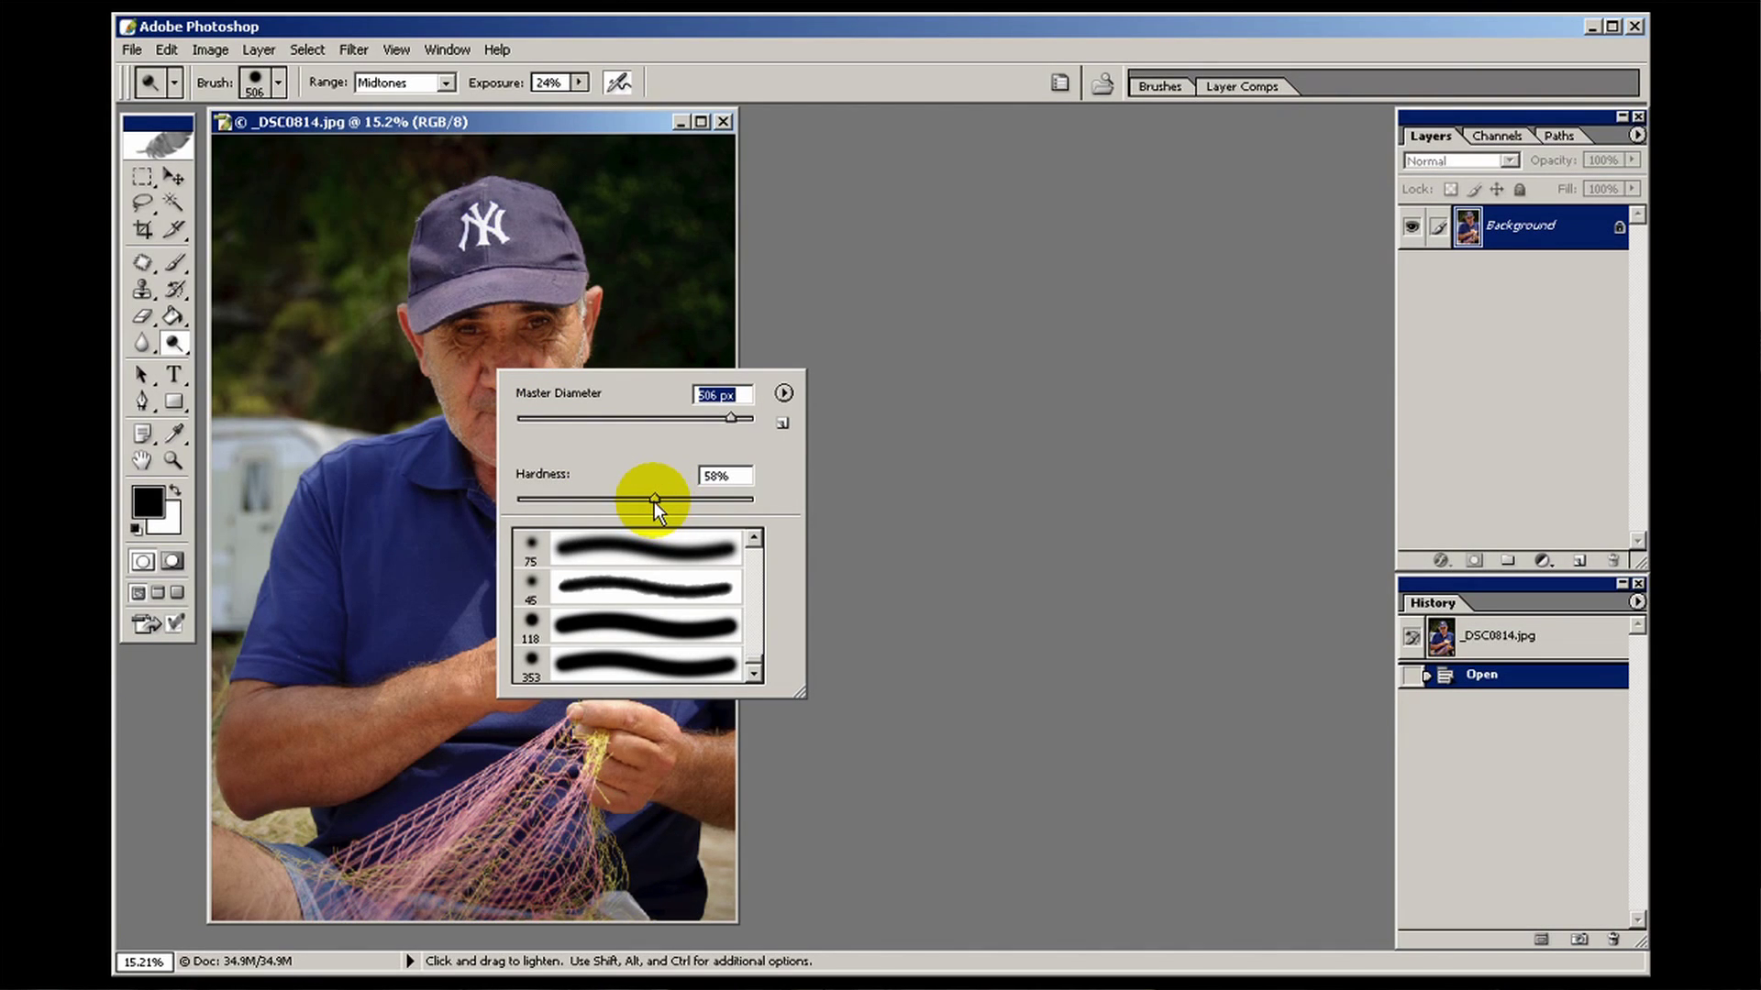
left_click_drag(655, 499, 659, 498)
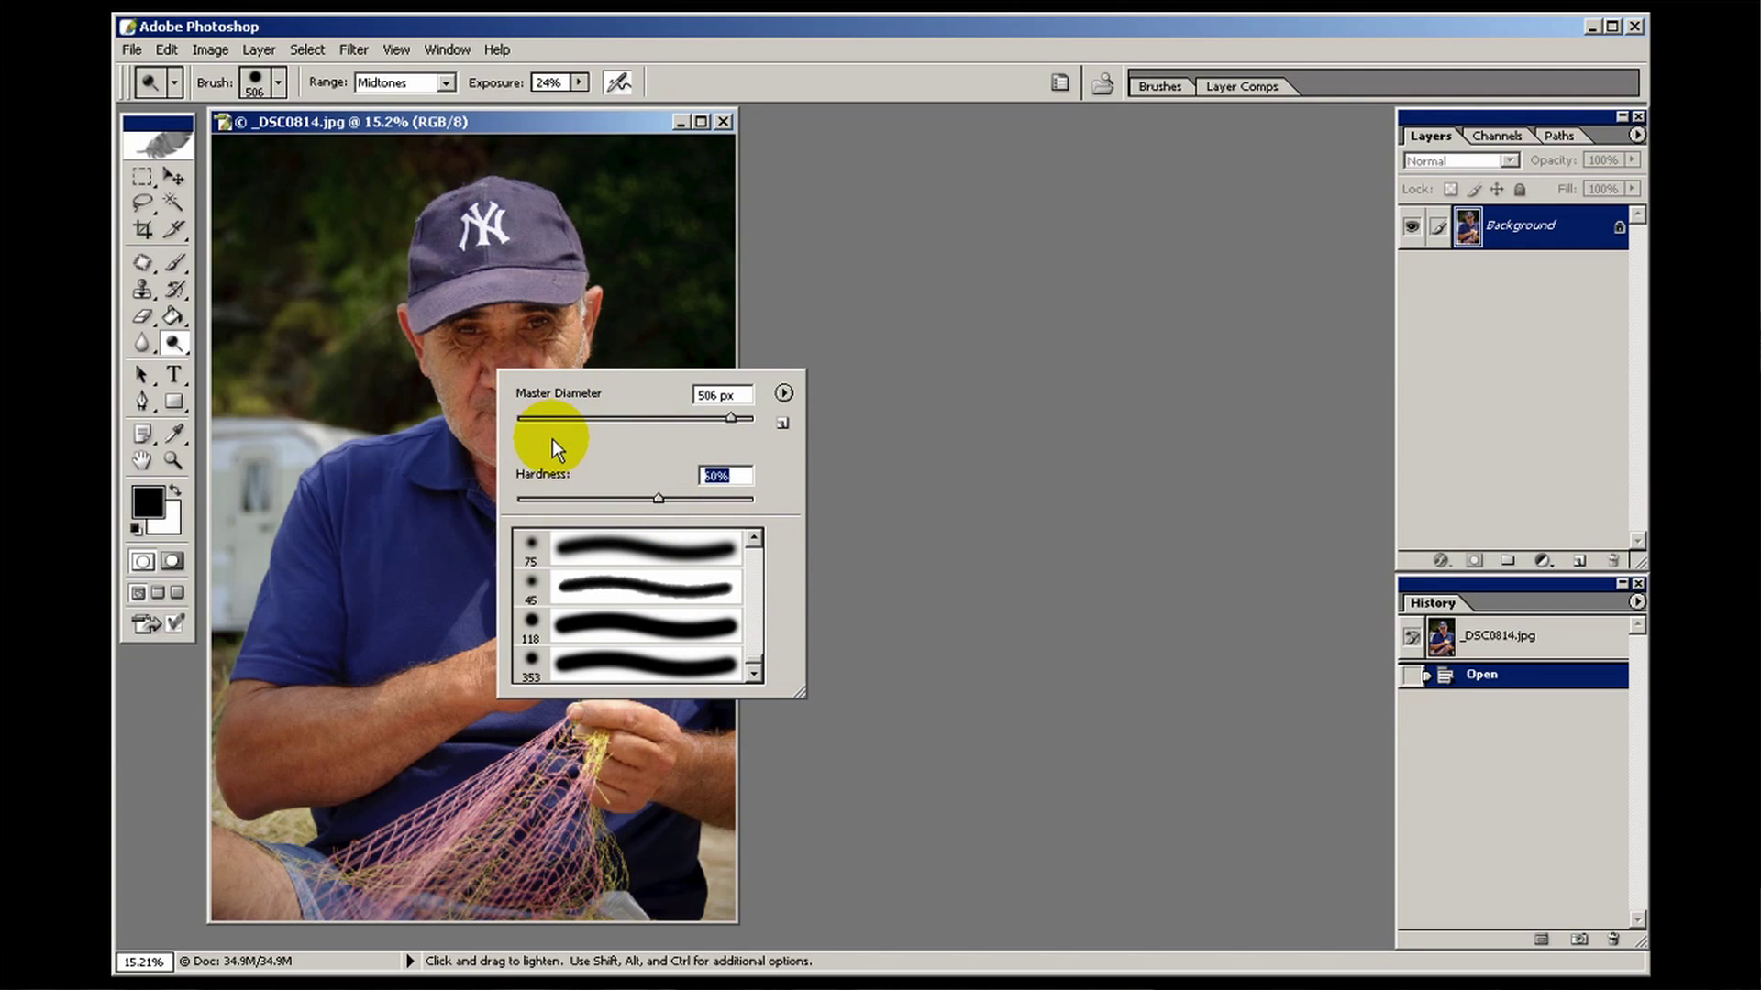
left_click_drag(370, 418, 369, 424)
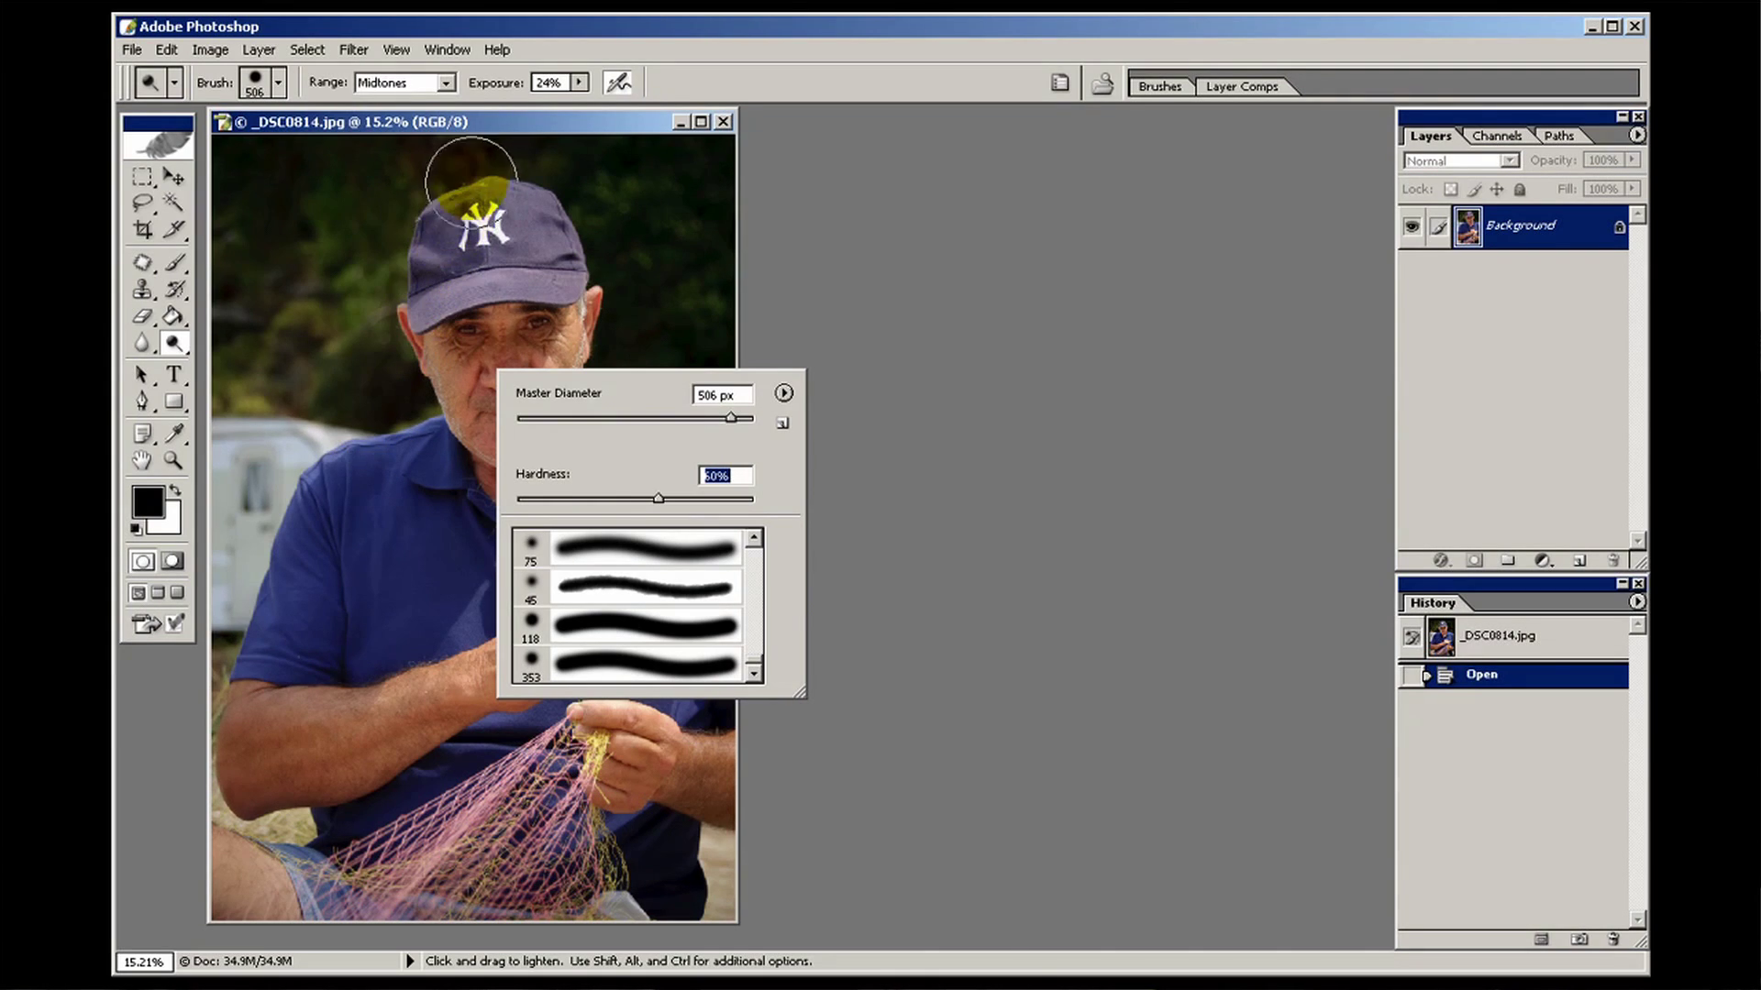
left_click(509, 118)
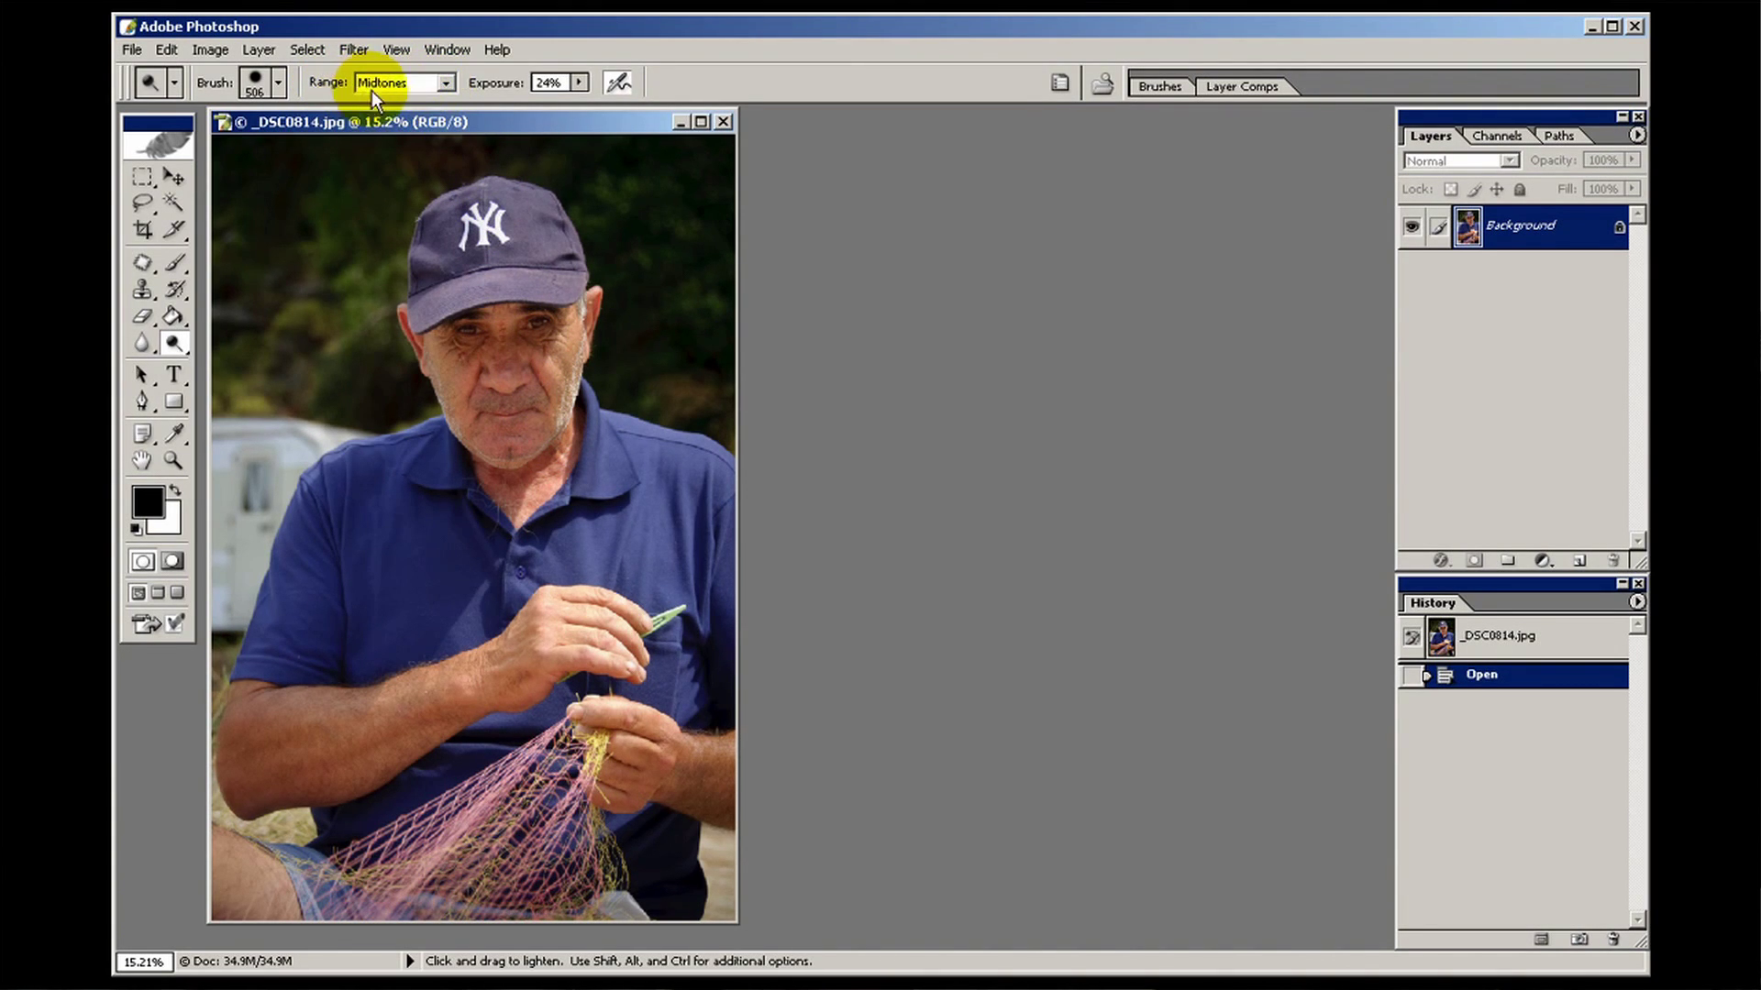
Keep the dodge range at Midtones and lighten the man's face with two dodge applications from the nose to the mouth
left_click(449, 81)
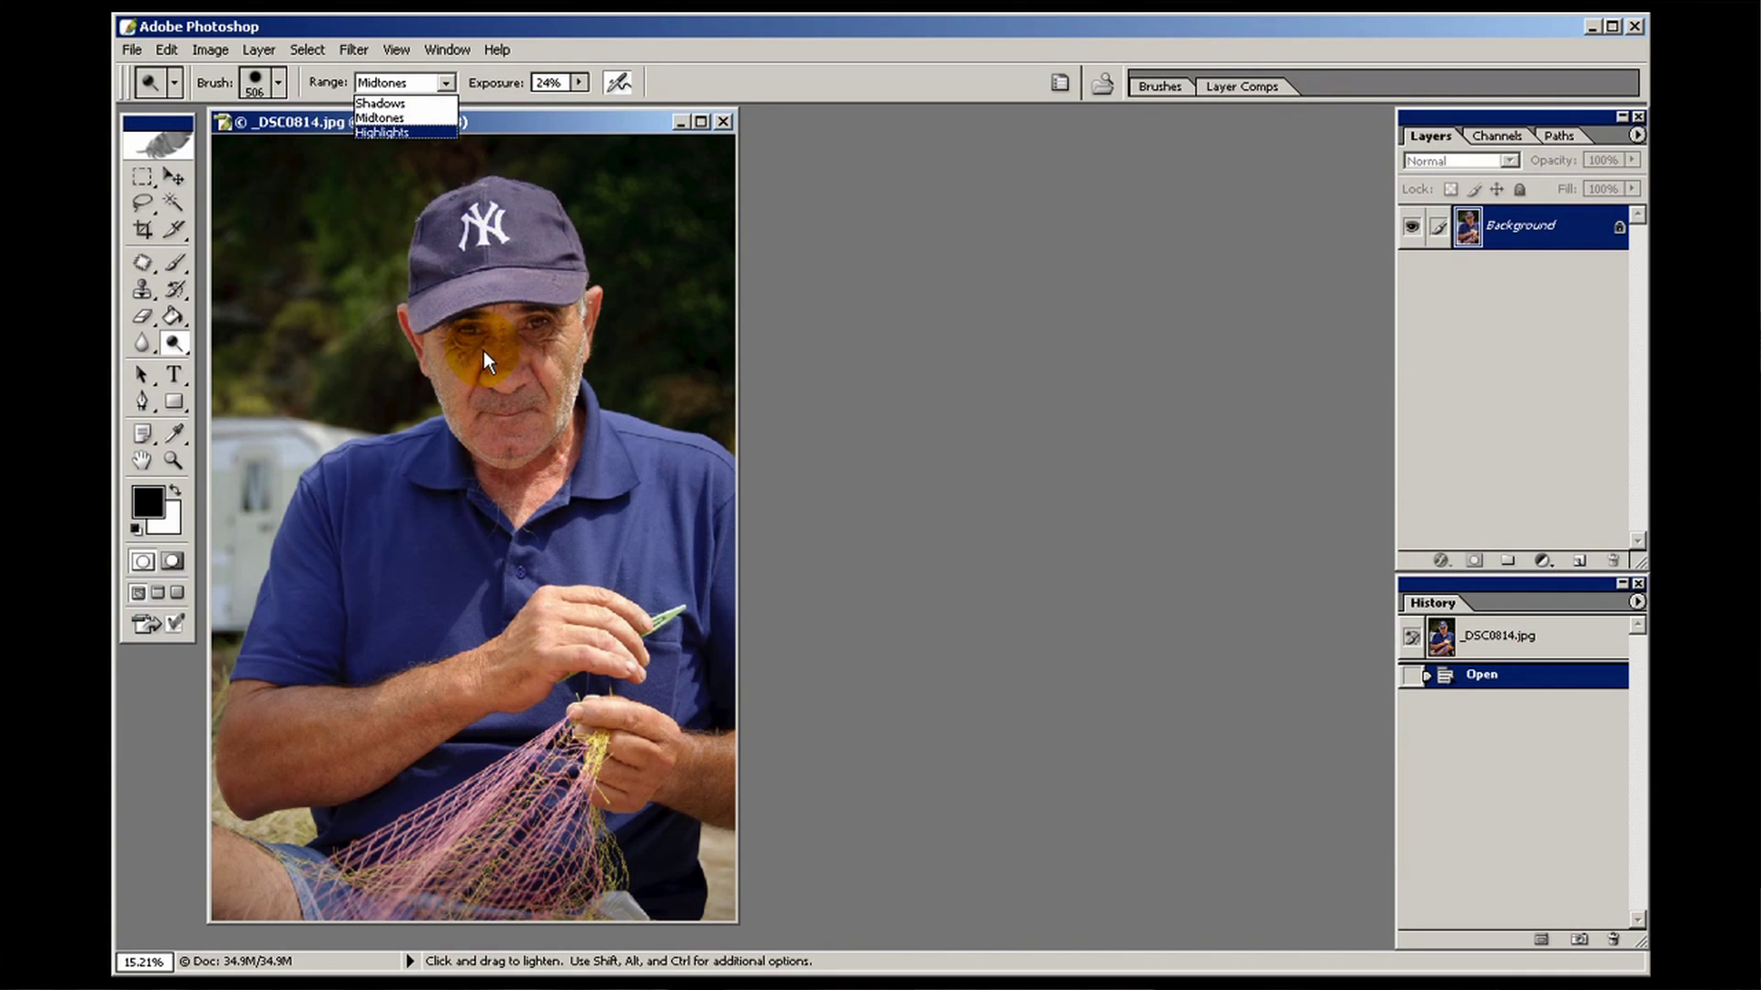
left_click(413, 118)
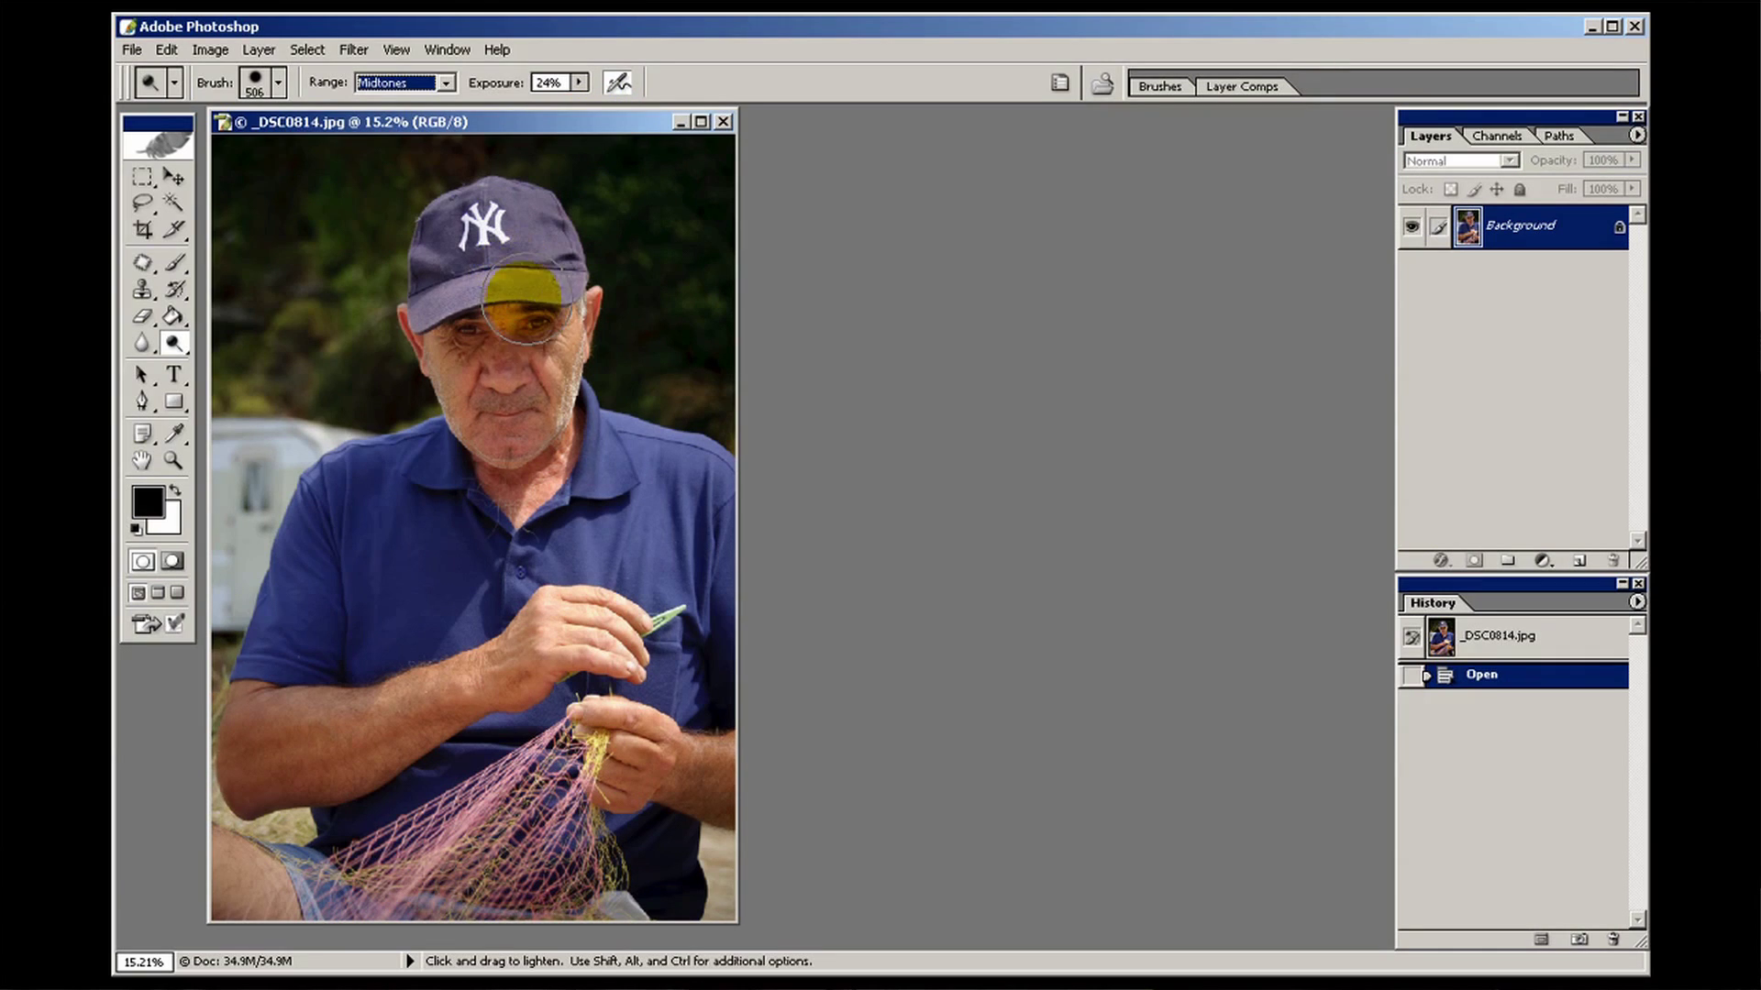
left_click(502, 349)
mouse_move(502, 349)
left_mouse_down()
mouse_move(566, 354)
mouse_move(529, 326)
mouse_move(481, 340)
mouse_move(475, 374)
mouse_move(507, 422)
left_mouse_up()
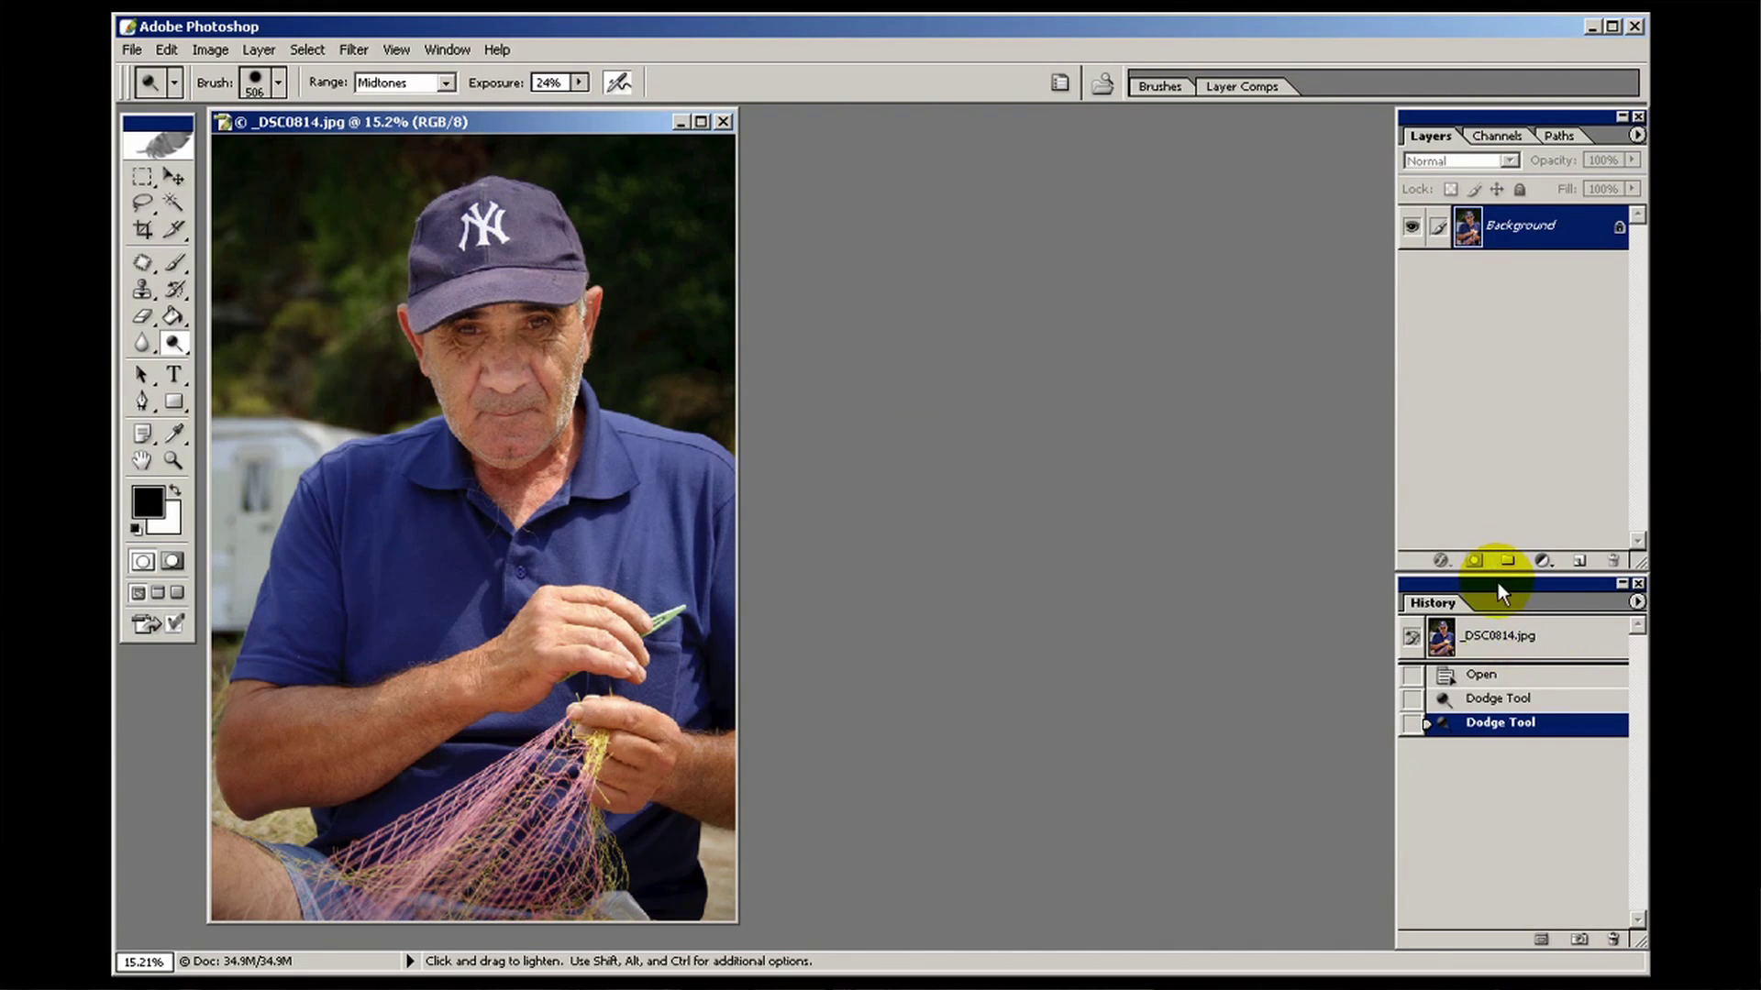
Compare the photo's opened state with the latest Dodge Tool state in the history
left_click(1519, 677)
left_click(1505, 722)
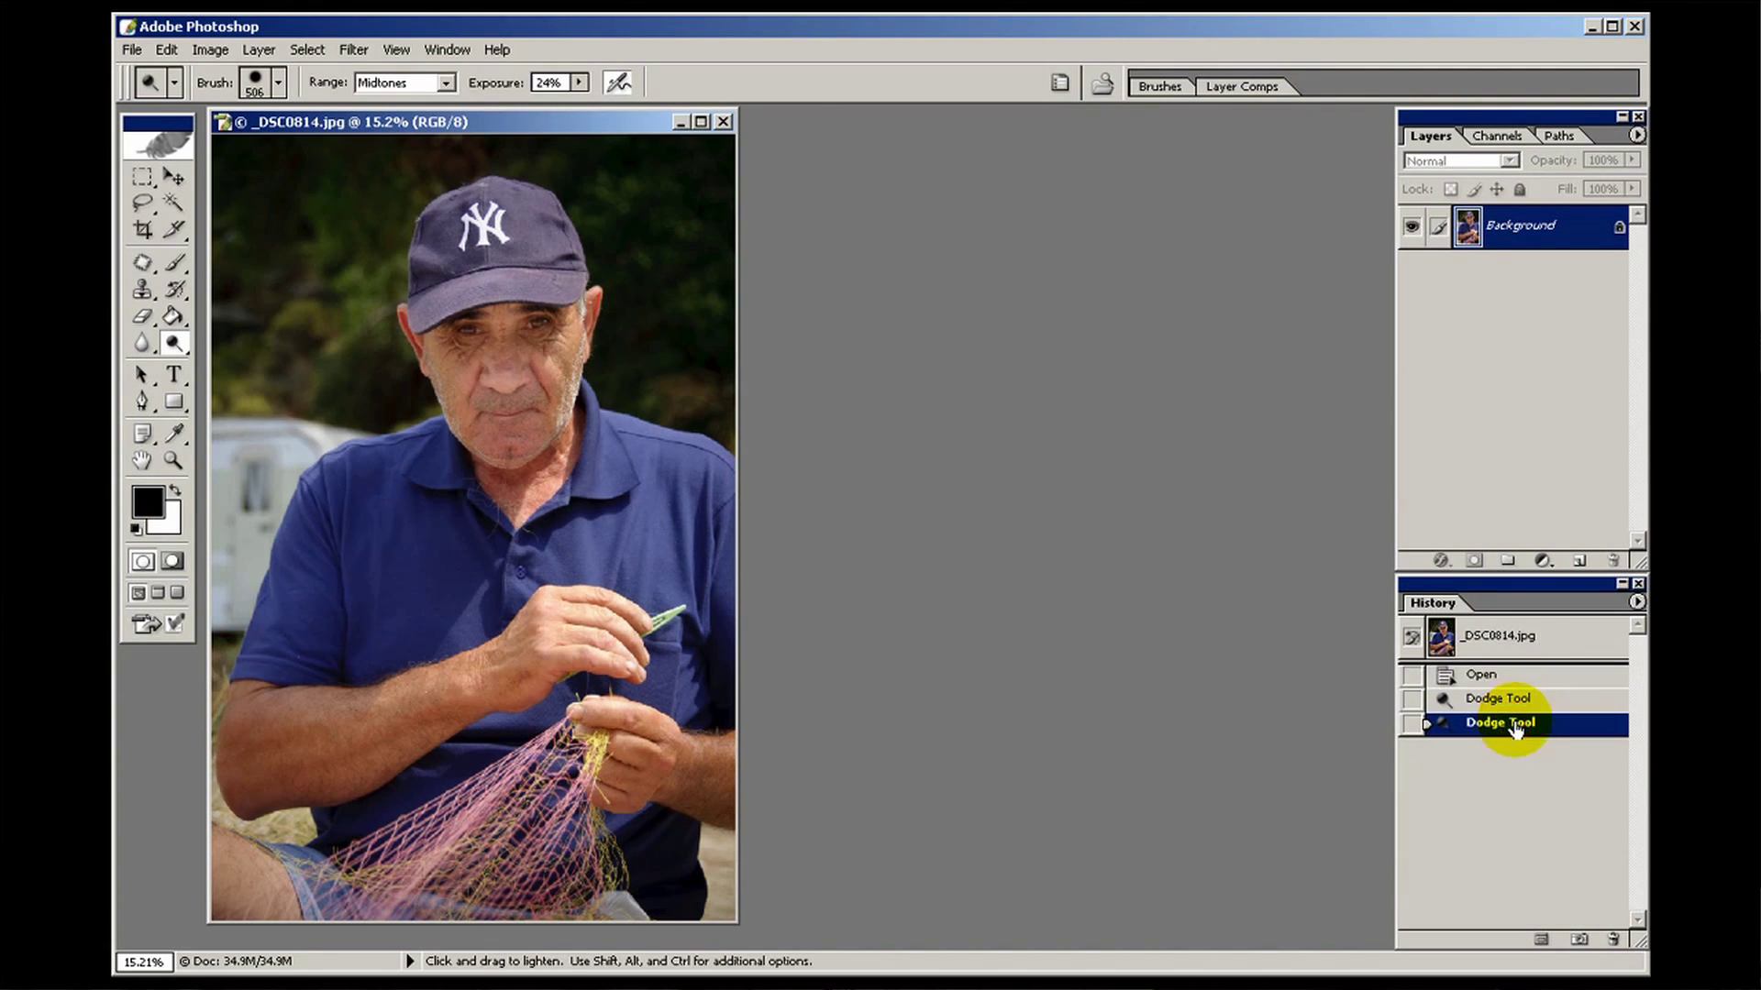
Starting from the photo's opened state, try a dodge stroke down the man's face at 76% exposure and revert it
left_click(1514, 678)
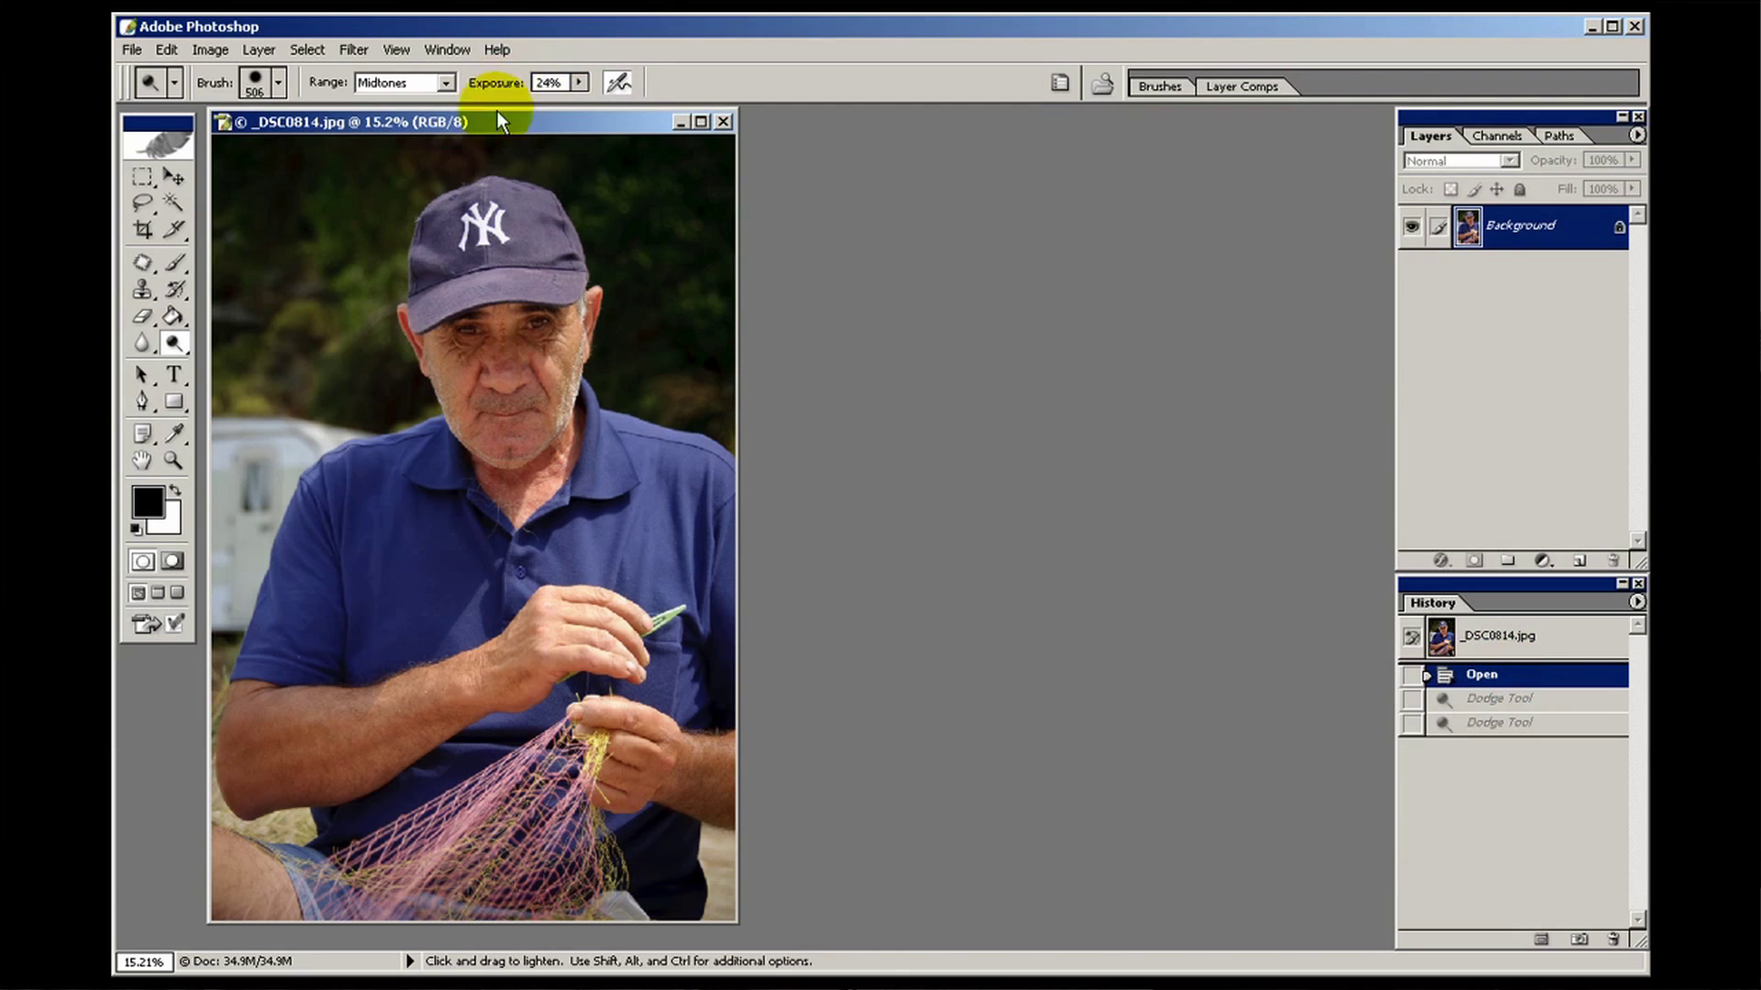
left_click(577, 84)
left_click_drag(580, 101, 640, 105)
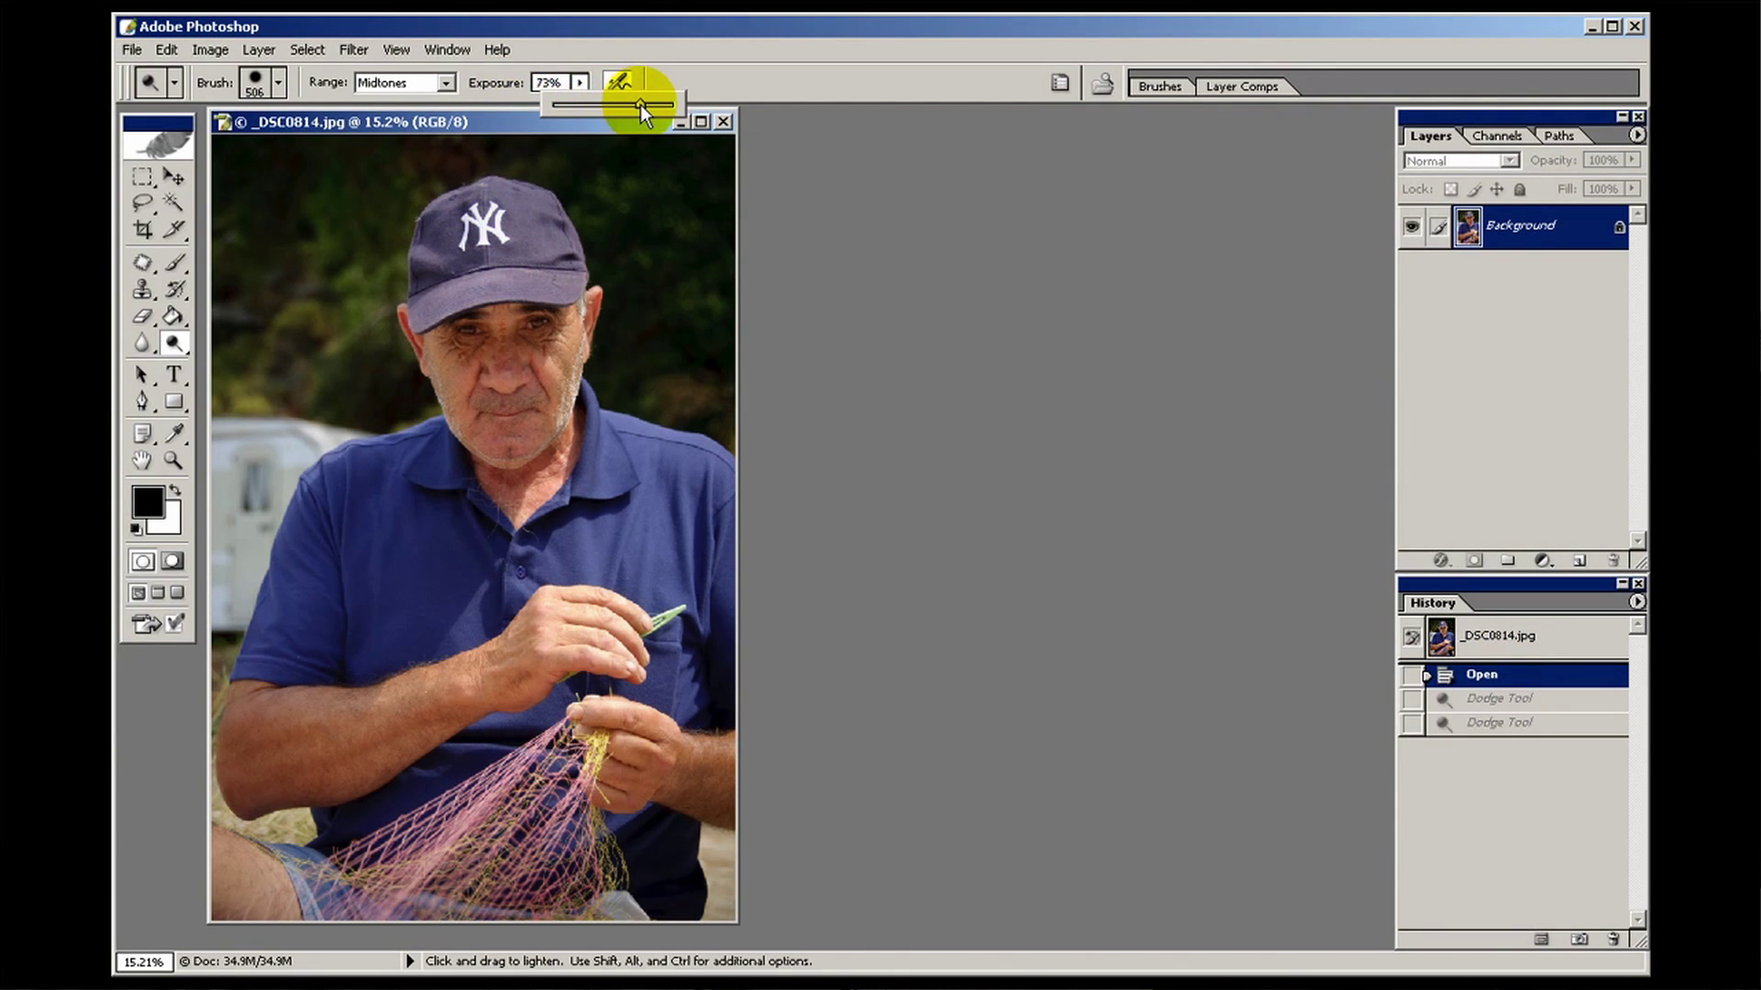
mouse_move(533, 341)
left_mouse_down()
mouse_move(471, 348)
mouse_move(493, 392)
mouse_move(526, 393)
mouse_move(514, 445)
left_mouse_up()
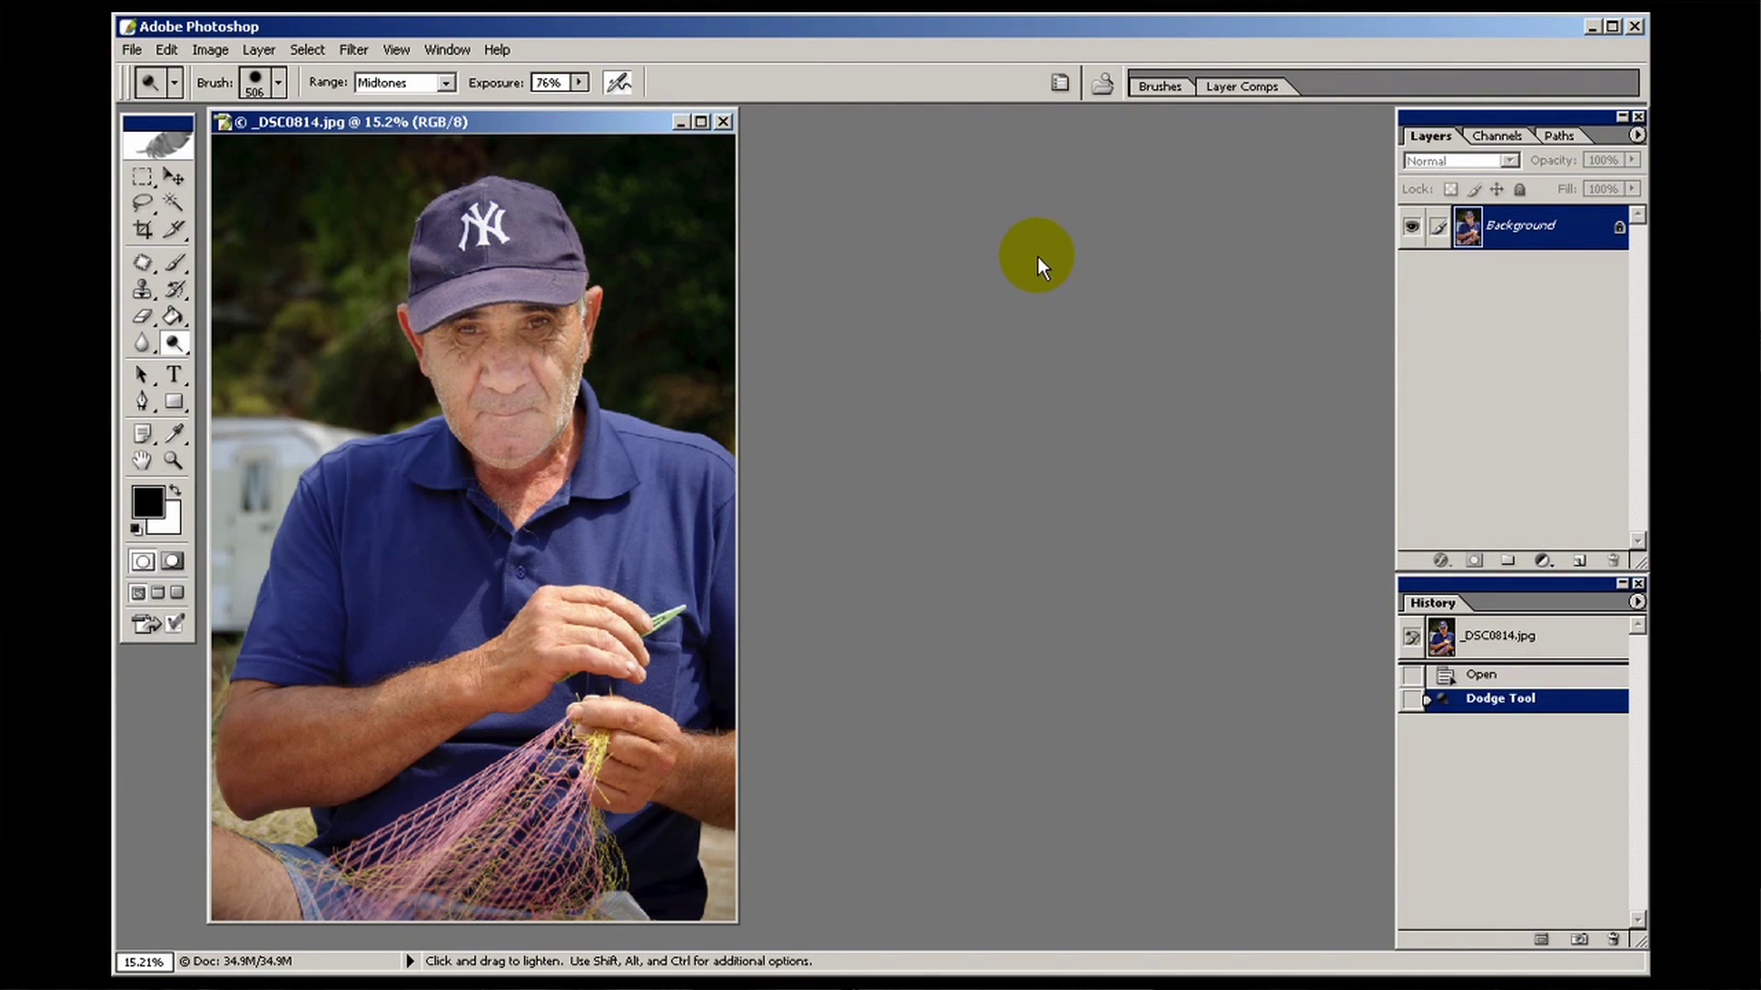
left_click(1556, 674)
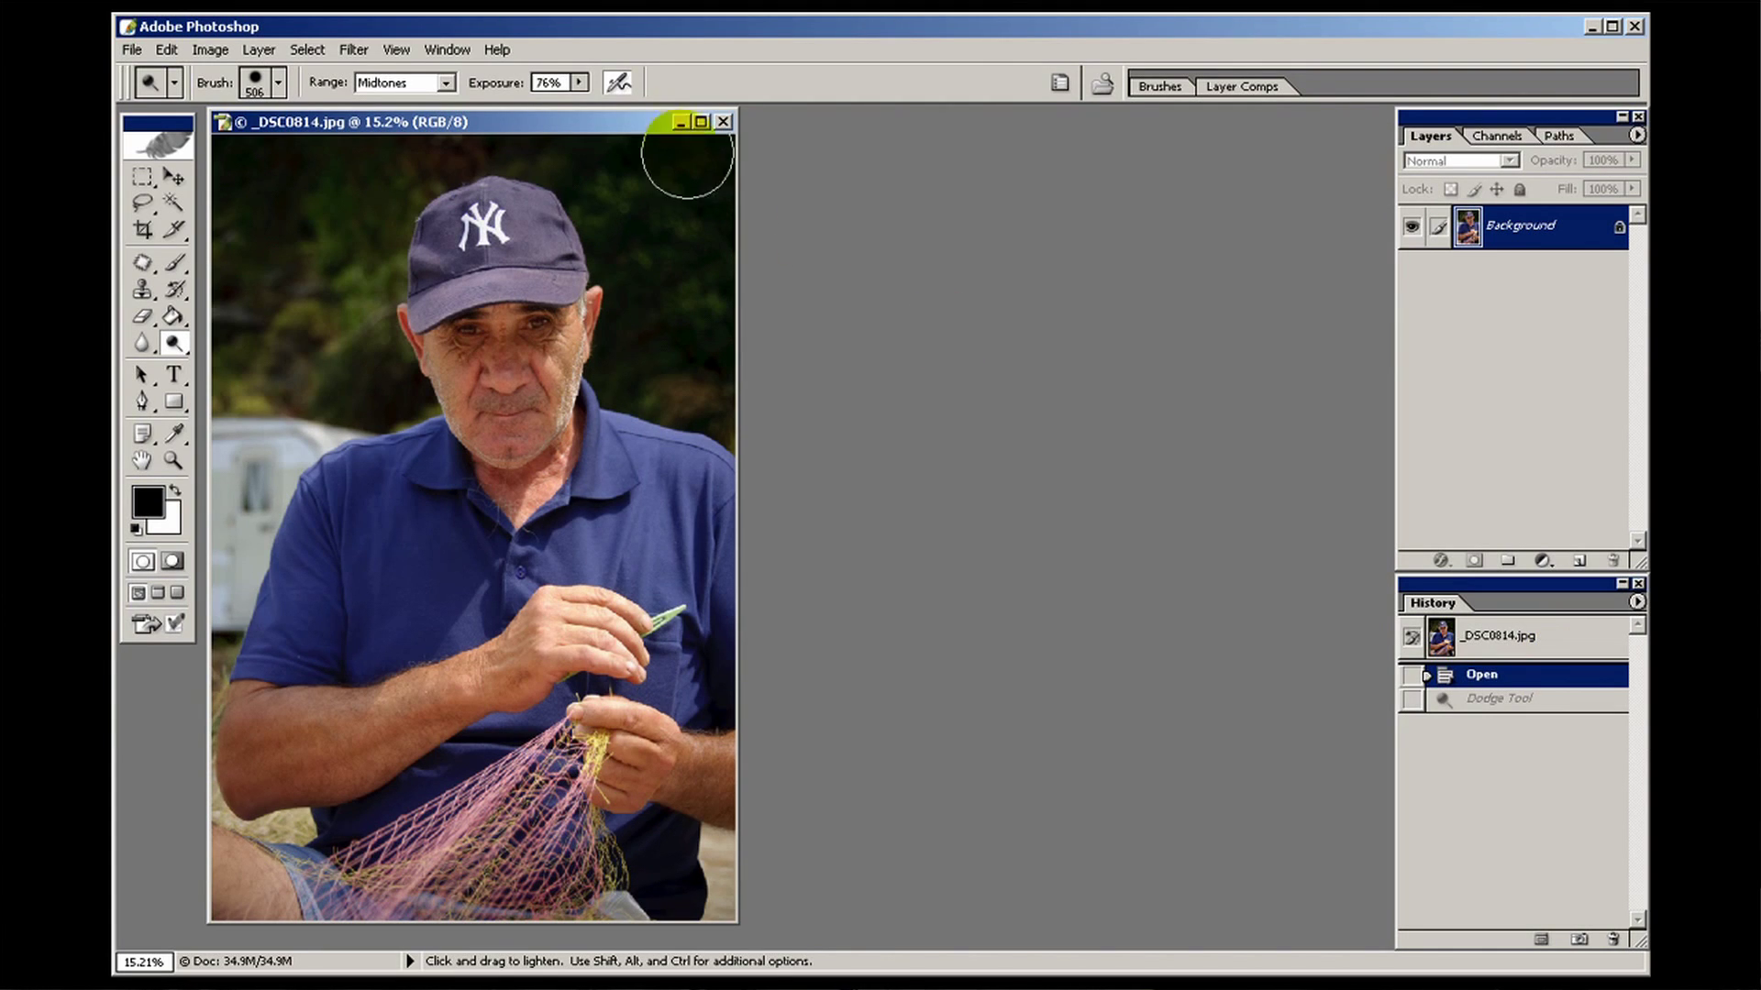
Set the Dodge Tool's exposure to 17% and its brush to 343 px master diameter with 29% hardness
left_click(580, 81)
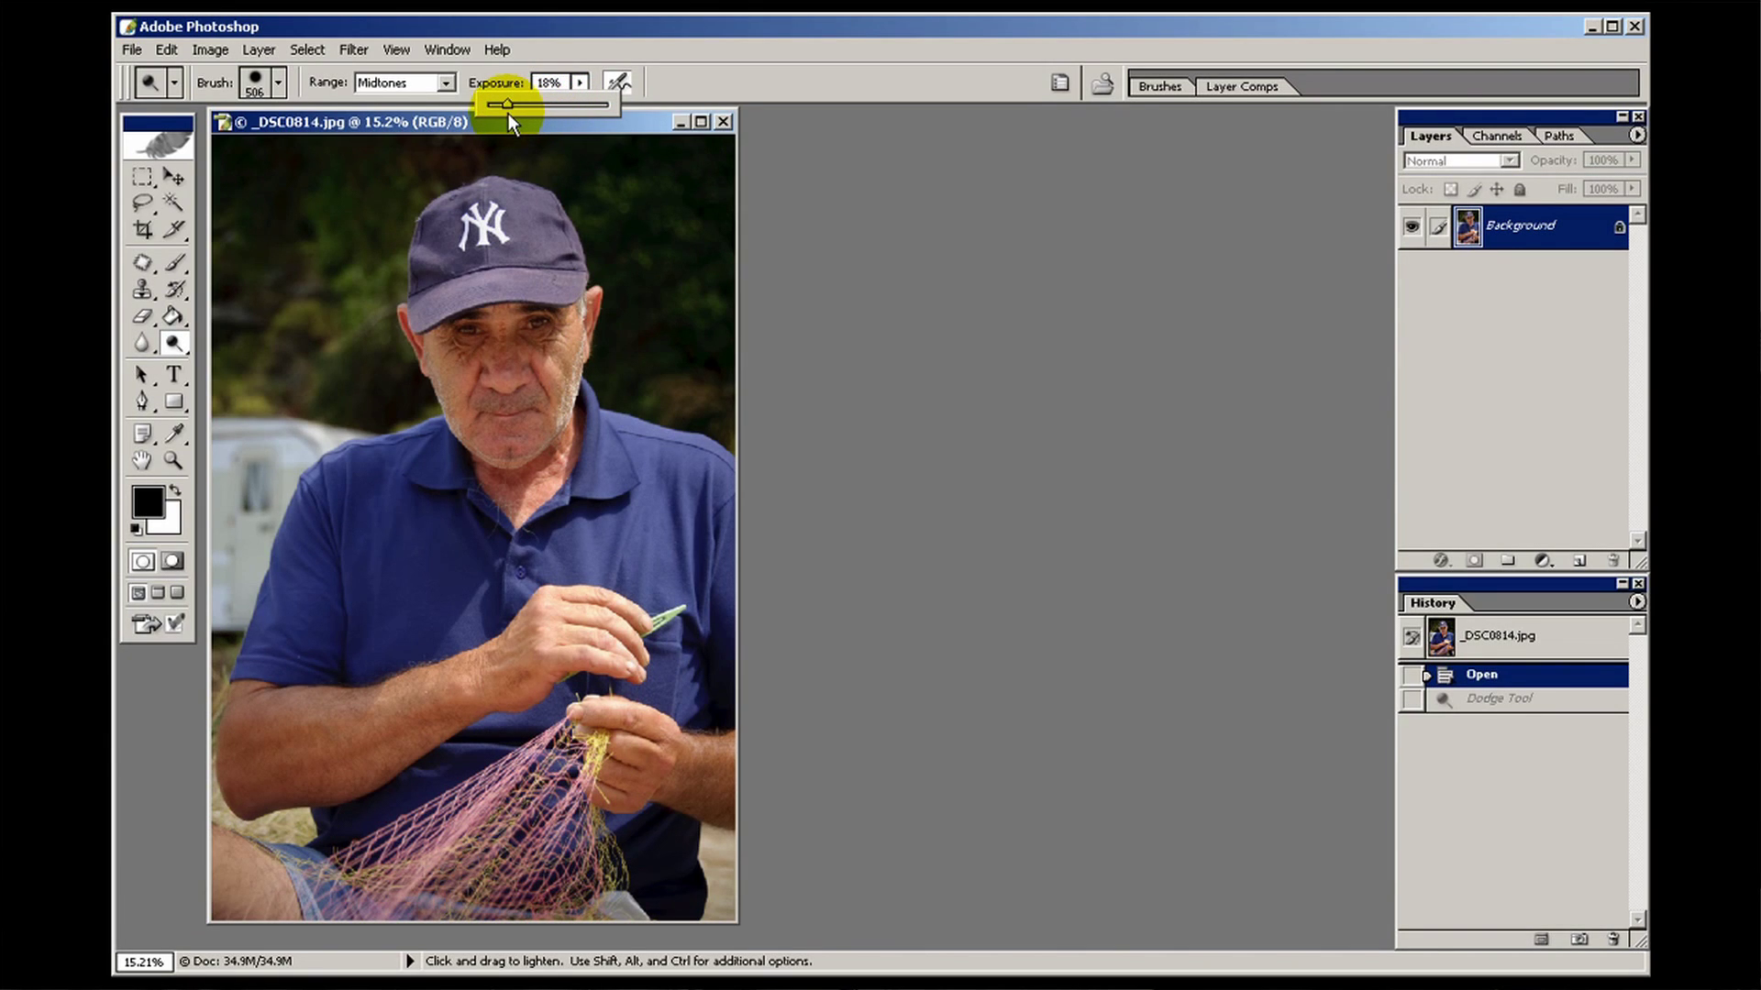
left_click_drag(508, 113, 506, 113)
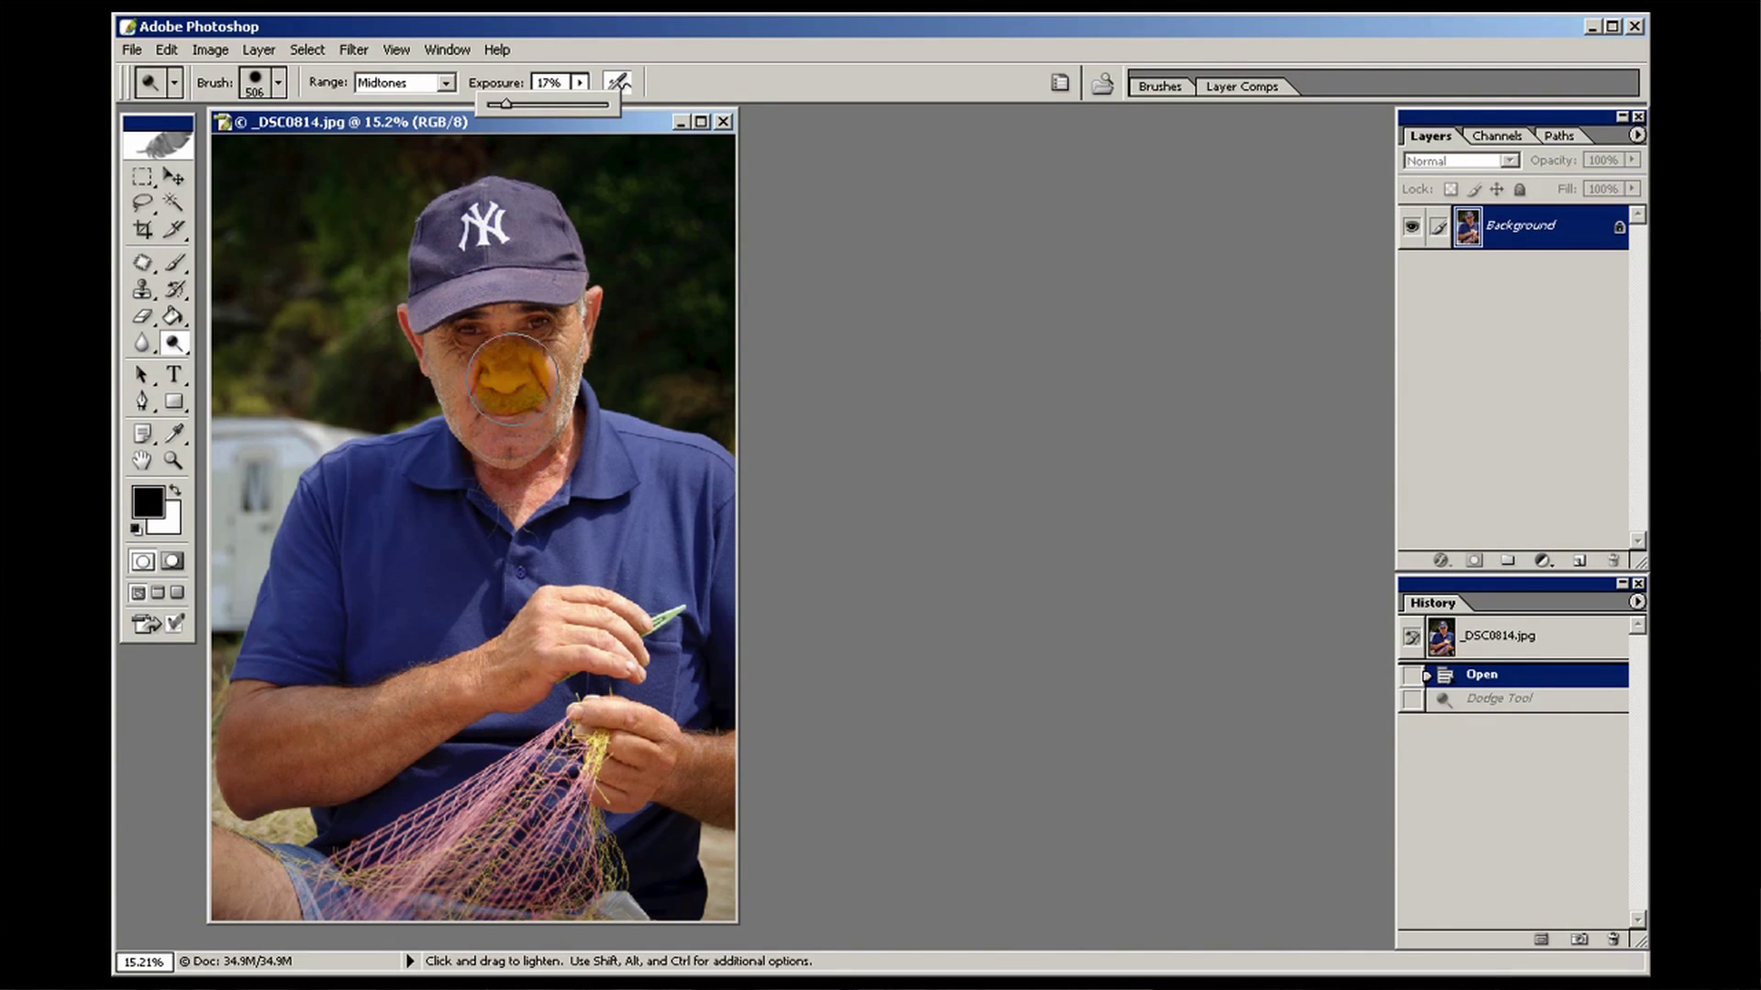
right_click(513, 364)
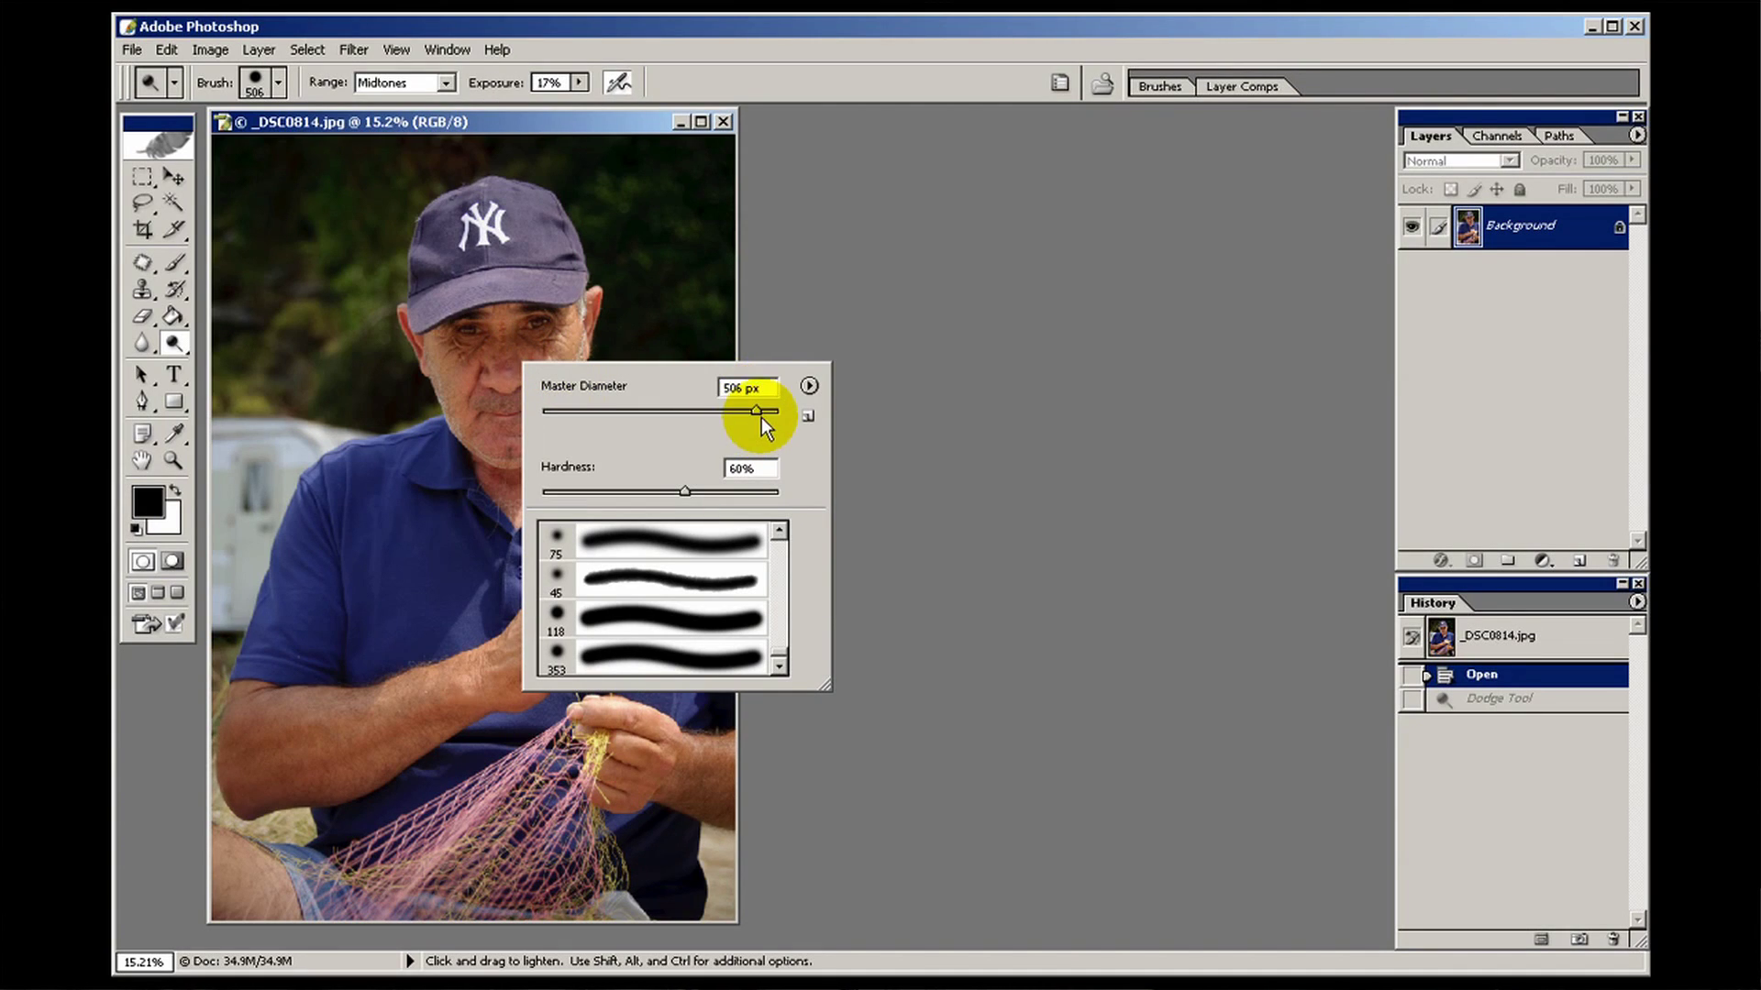
left_click_drag(701, 417, 699, 415)
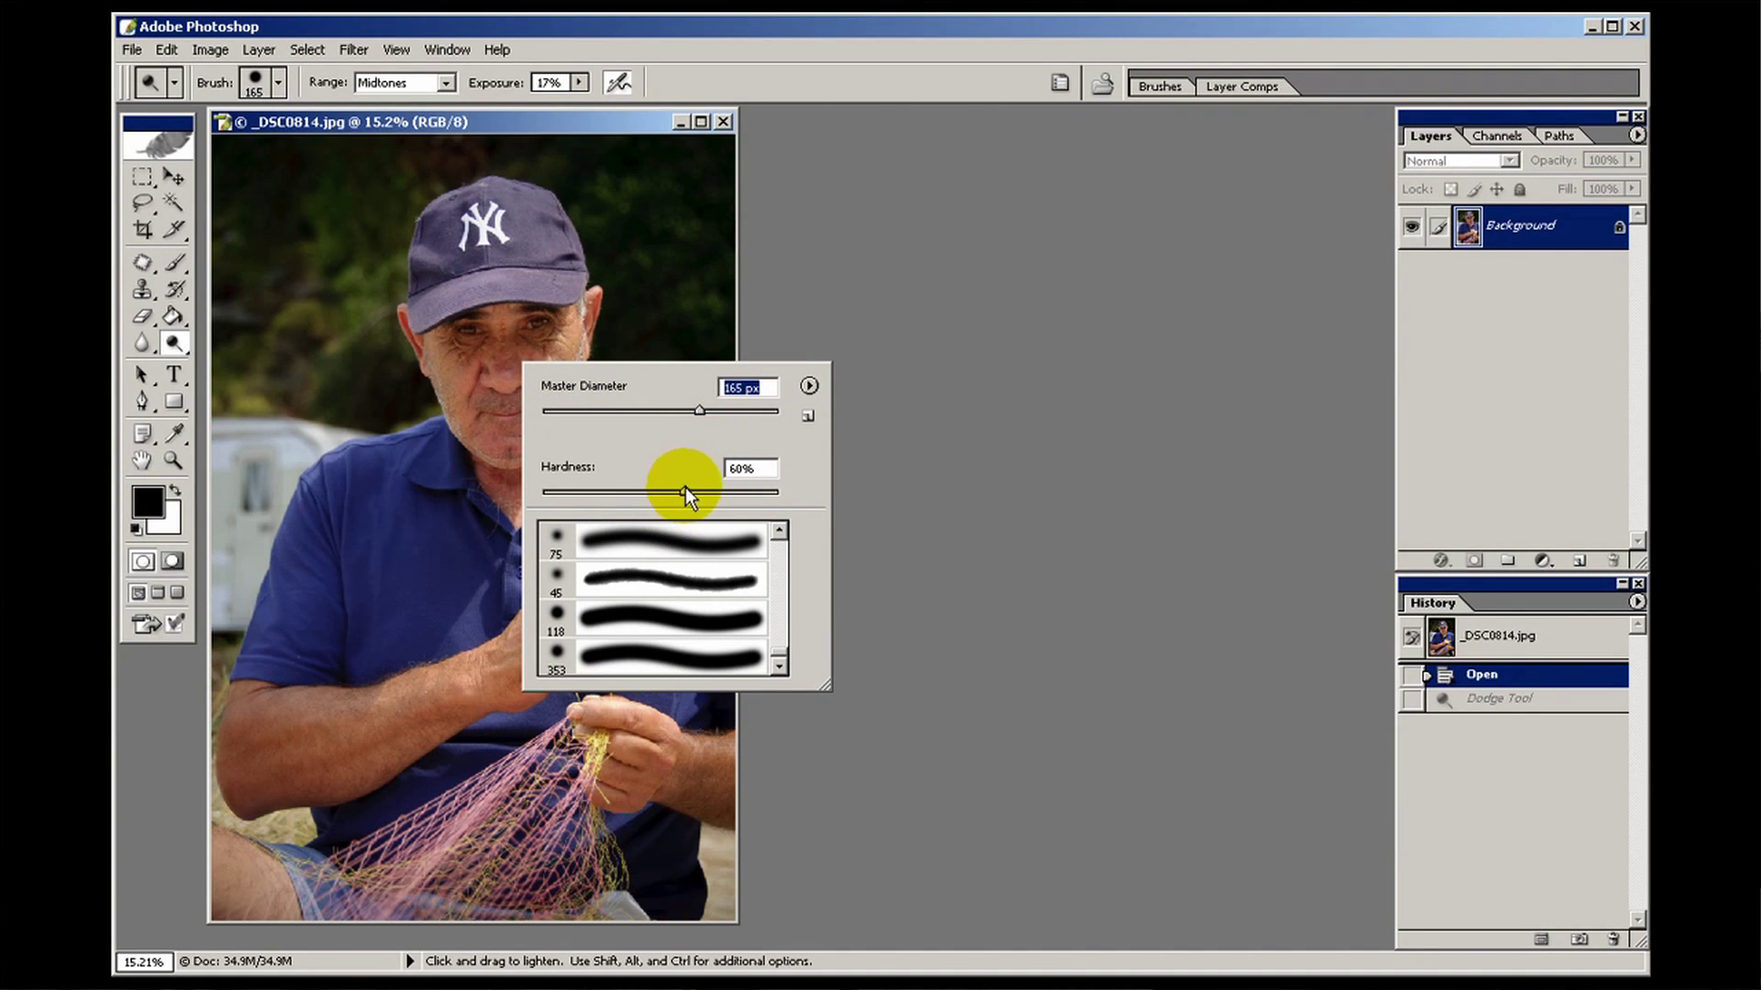
left_click_drag(685, 492, 616, 494)
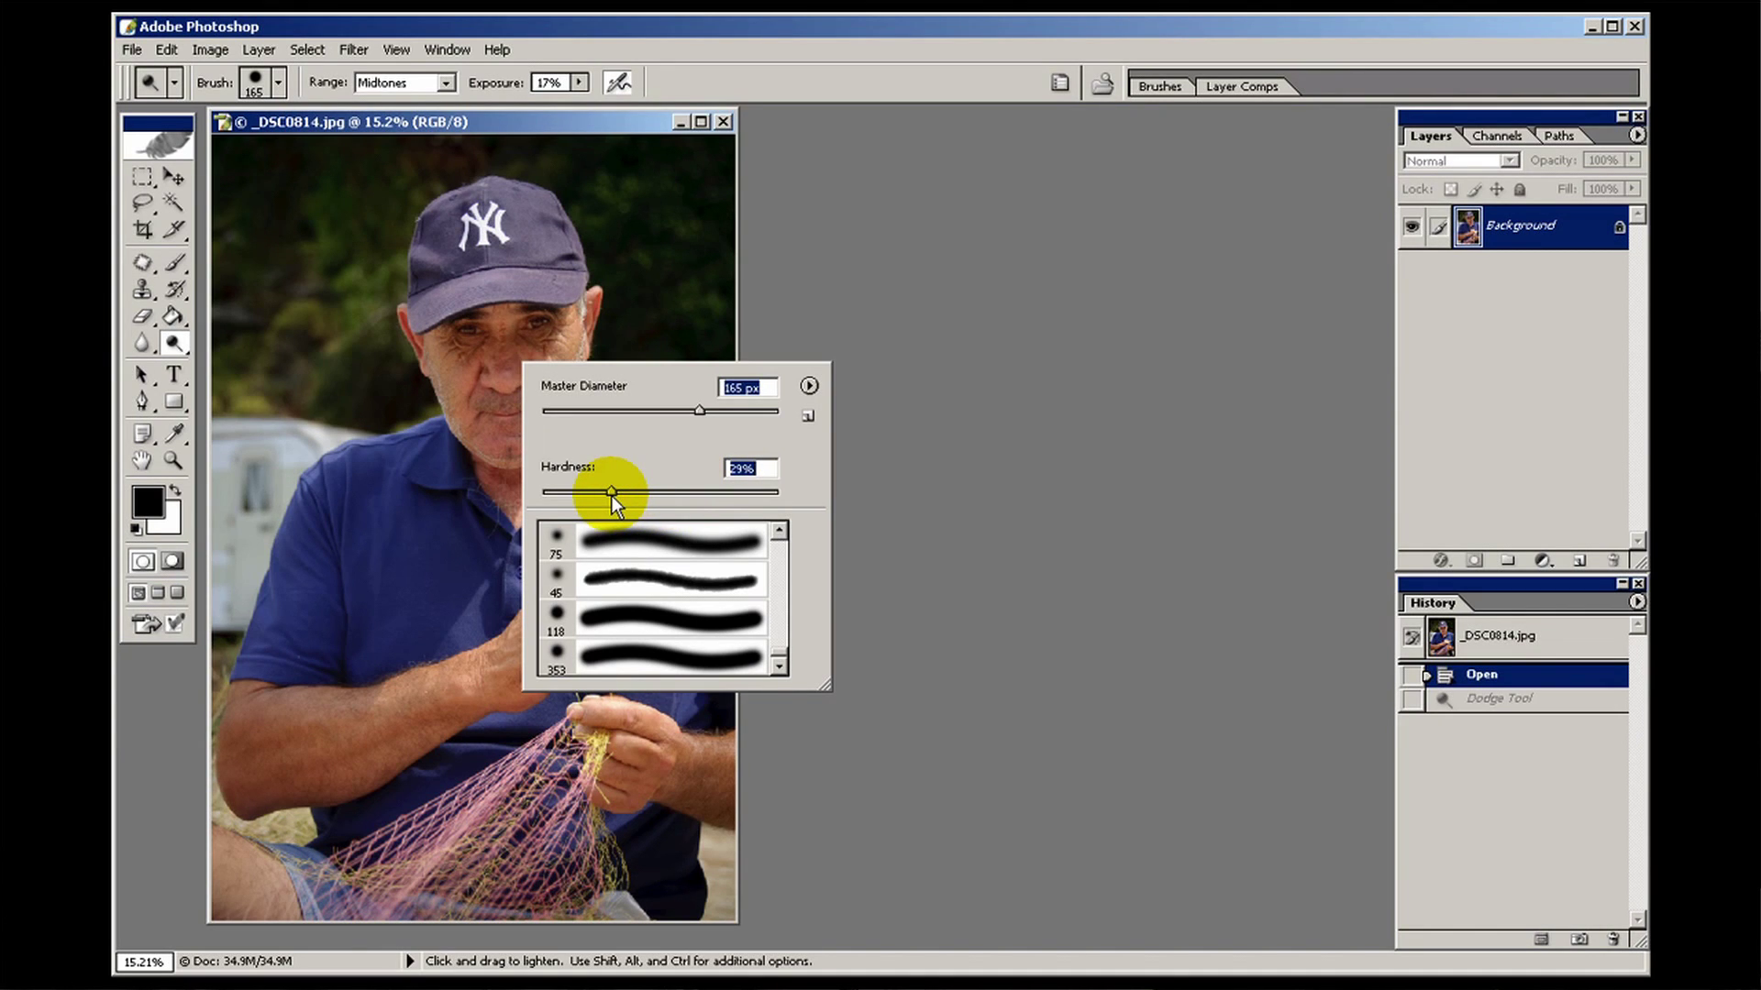
left_click_drag(613, 497, 612, 498)
left_click_drag(690, 405, 737, 409)
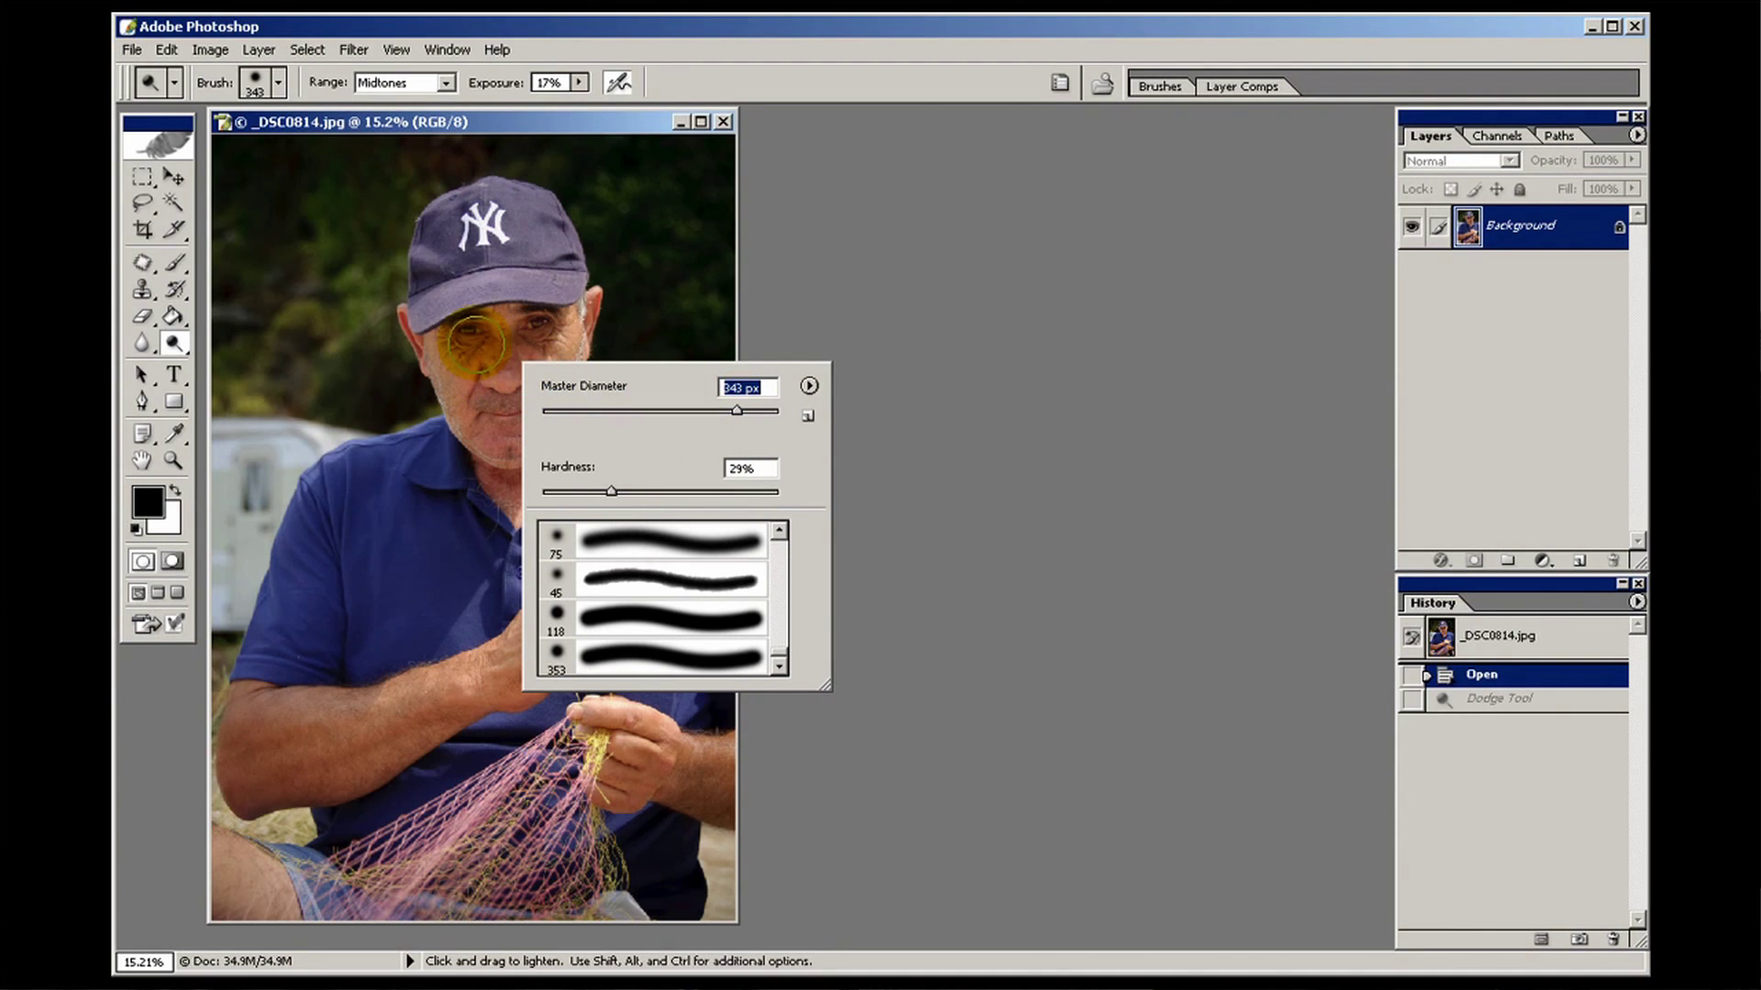
left_click(523, 129)
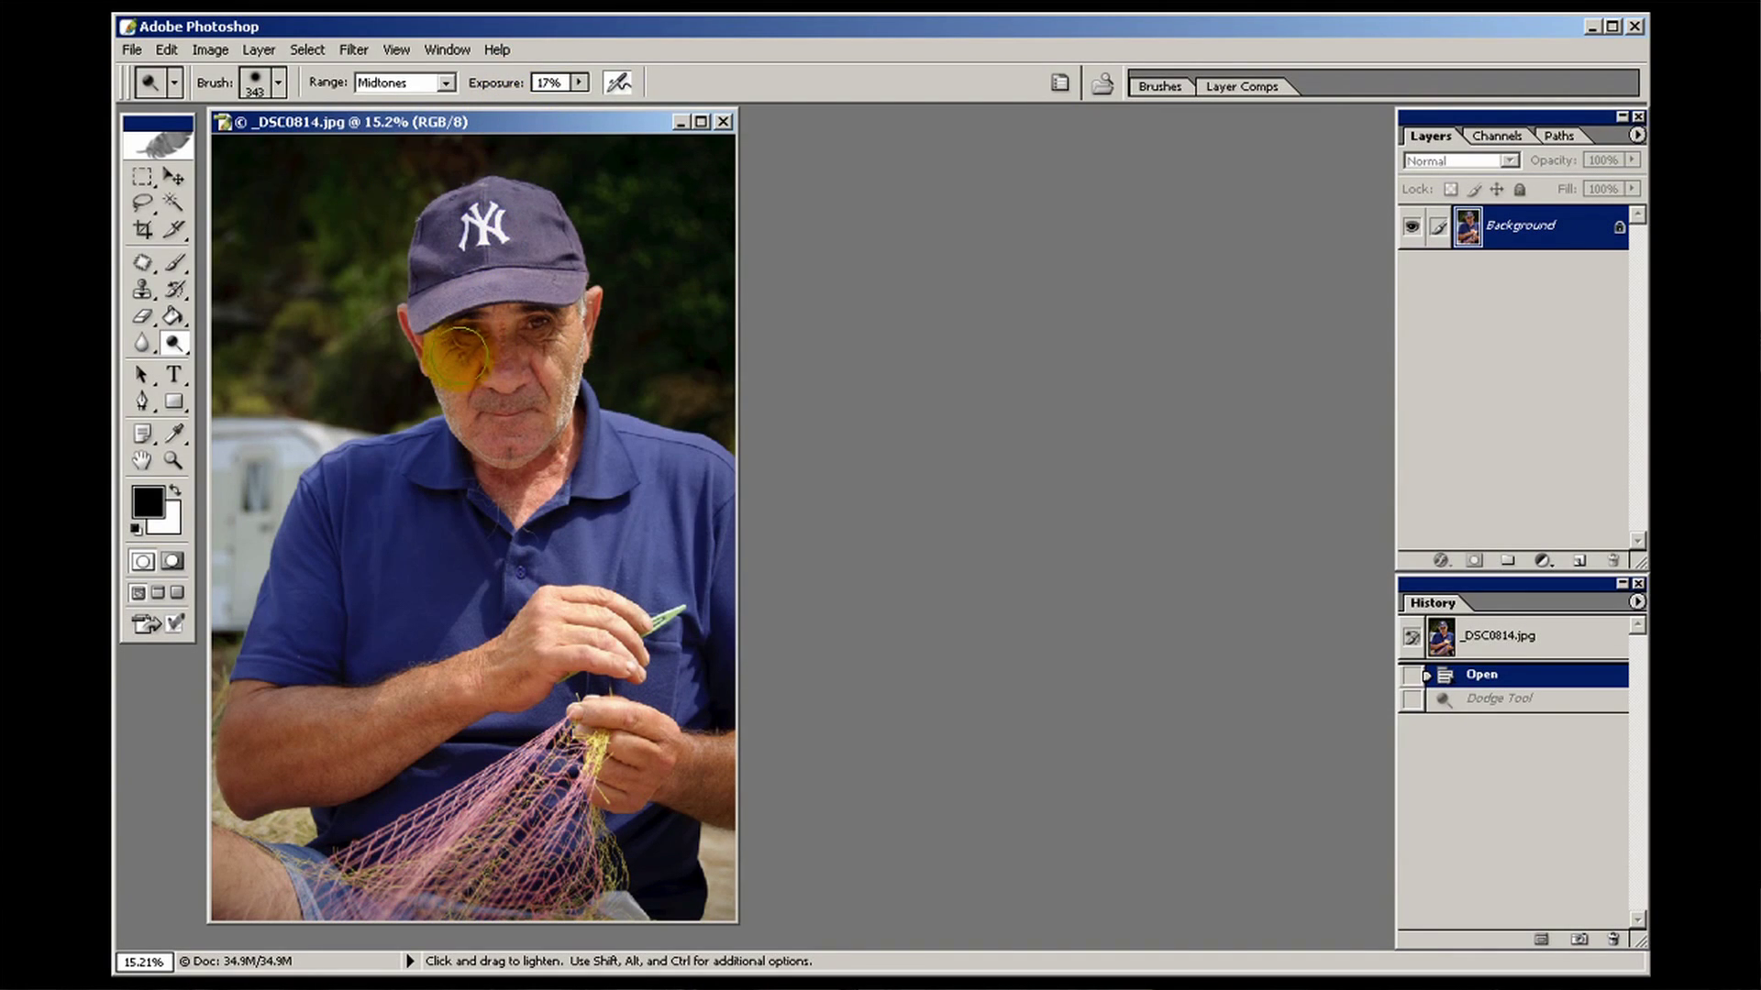
Lighten the man's face around the eyes and cheeks with a dodge stroke and compare it repeatedly with the opened state
left_click_drag(523, 342, 550, 348)
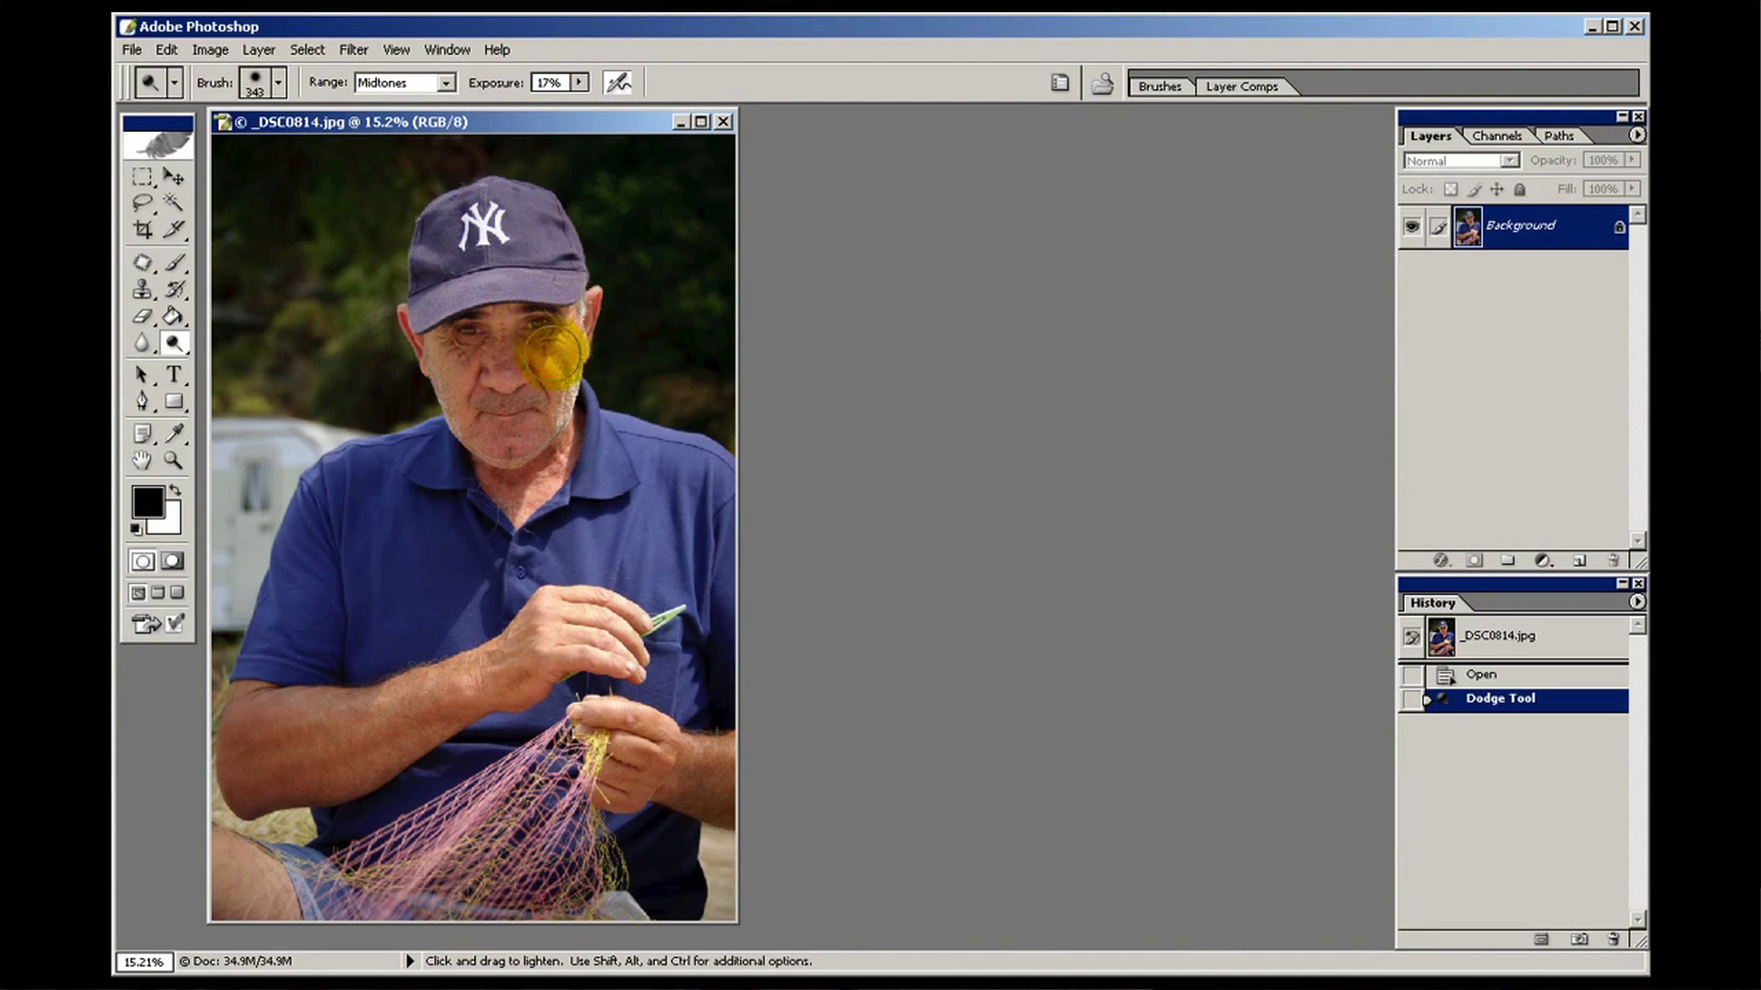
left_click(1518, 675)
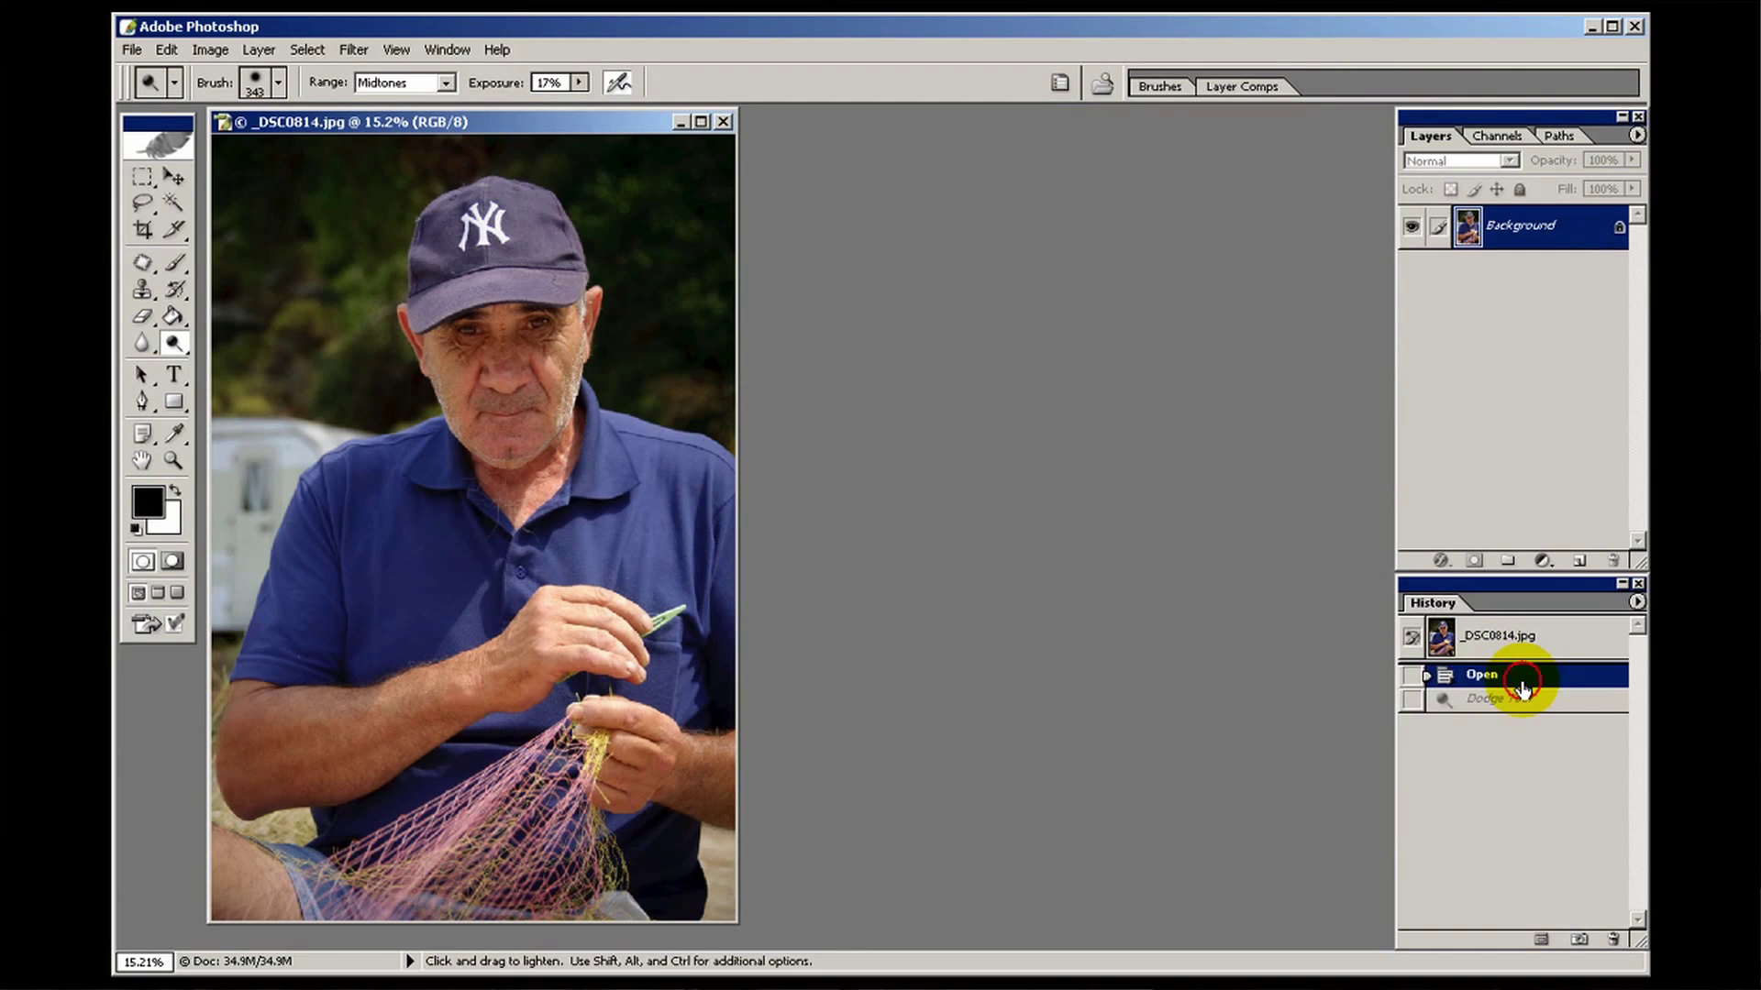
left_click(1520, 703)
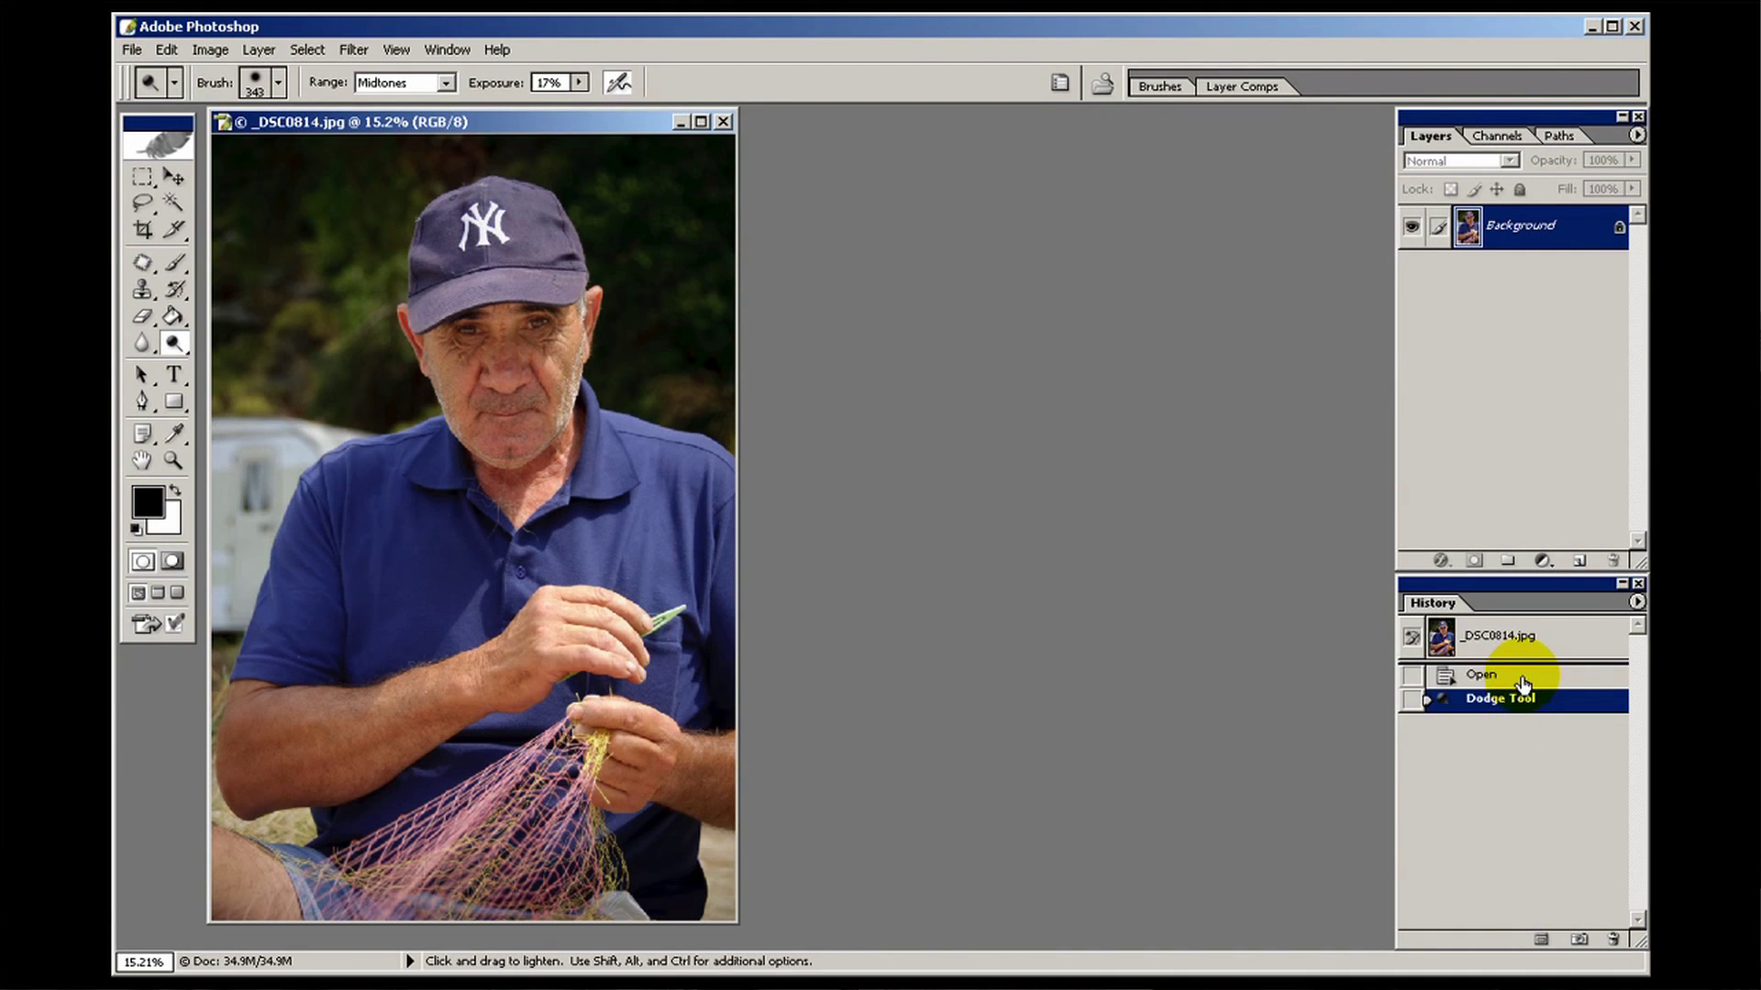
left_click(1521, 679)
left_click(1523, 702)
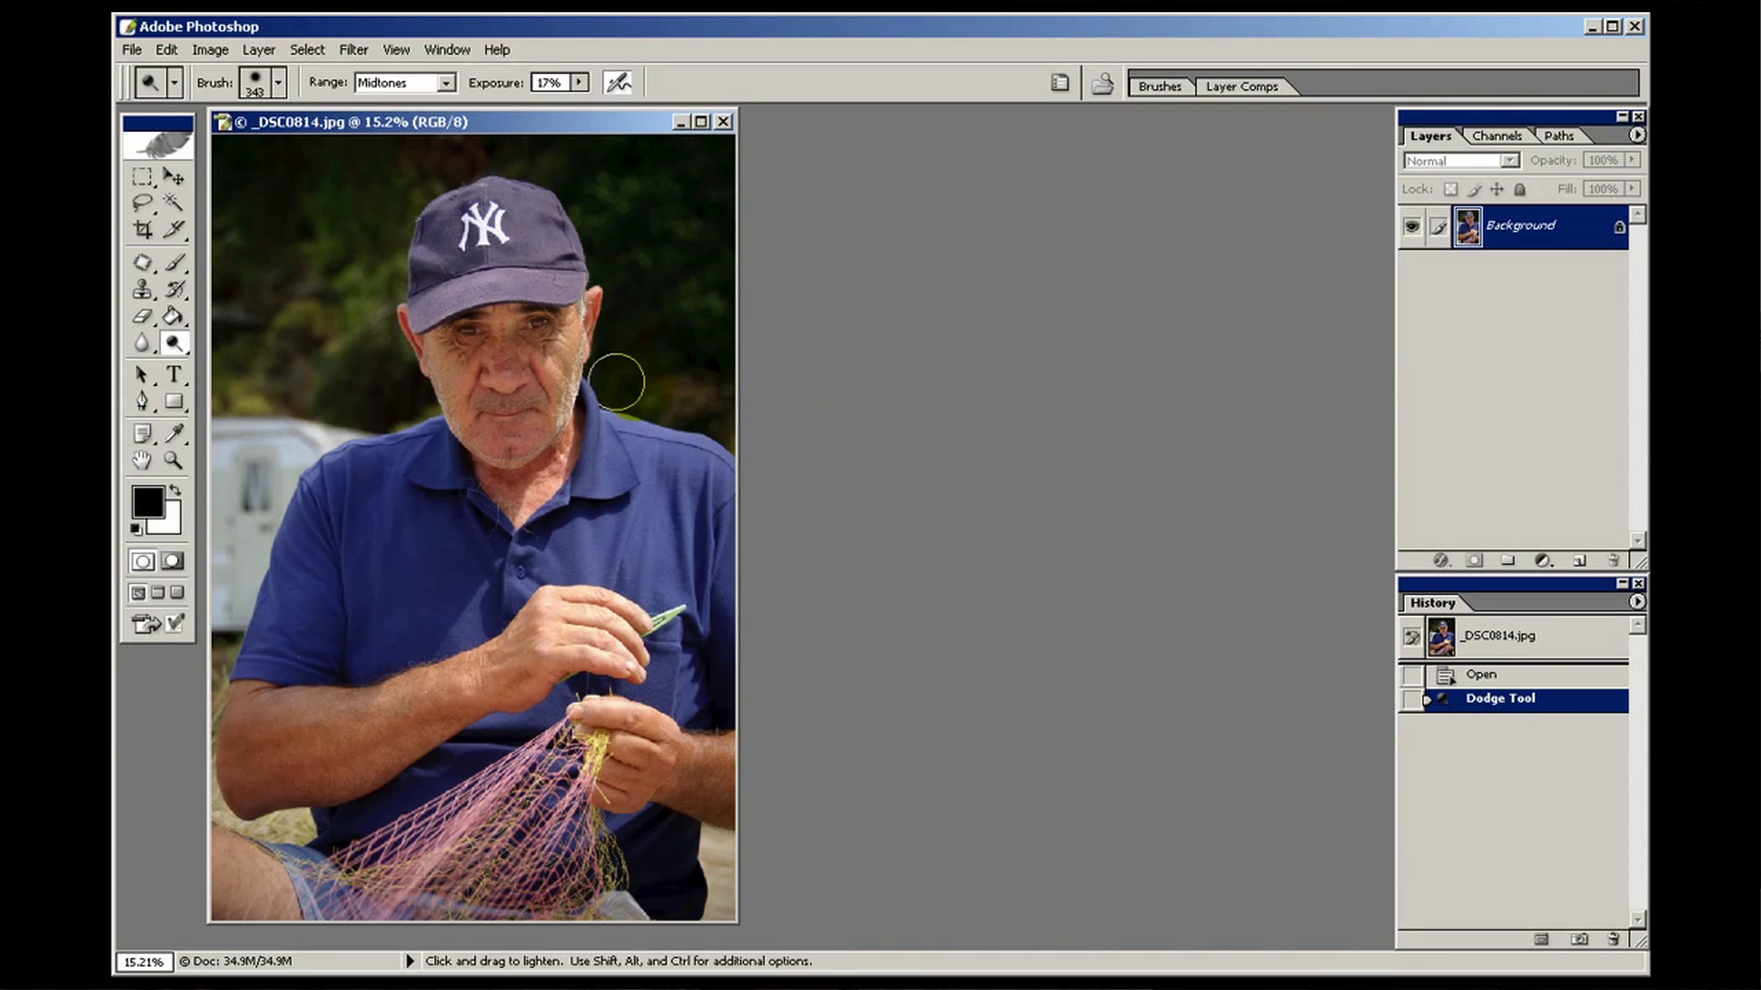
Lighten the man's eye area with two more dodge applications and revert the photo to its opened state
left_click(541, 342)
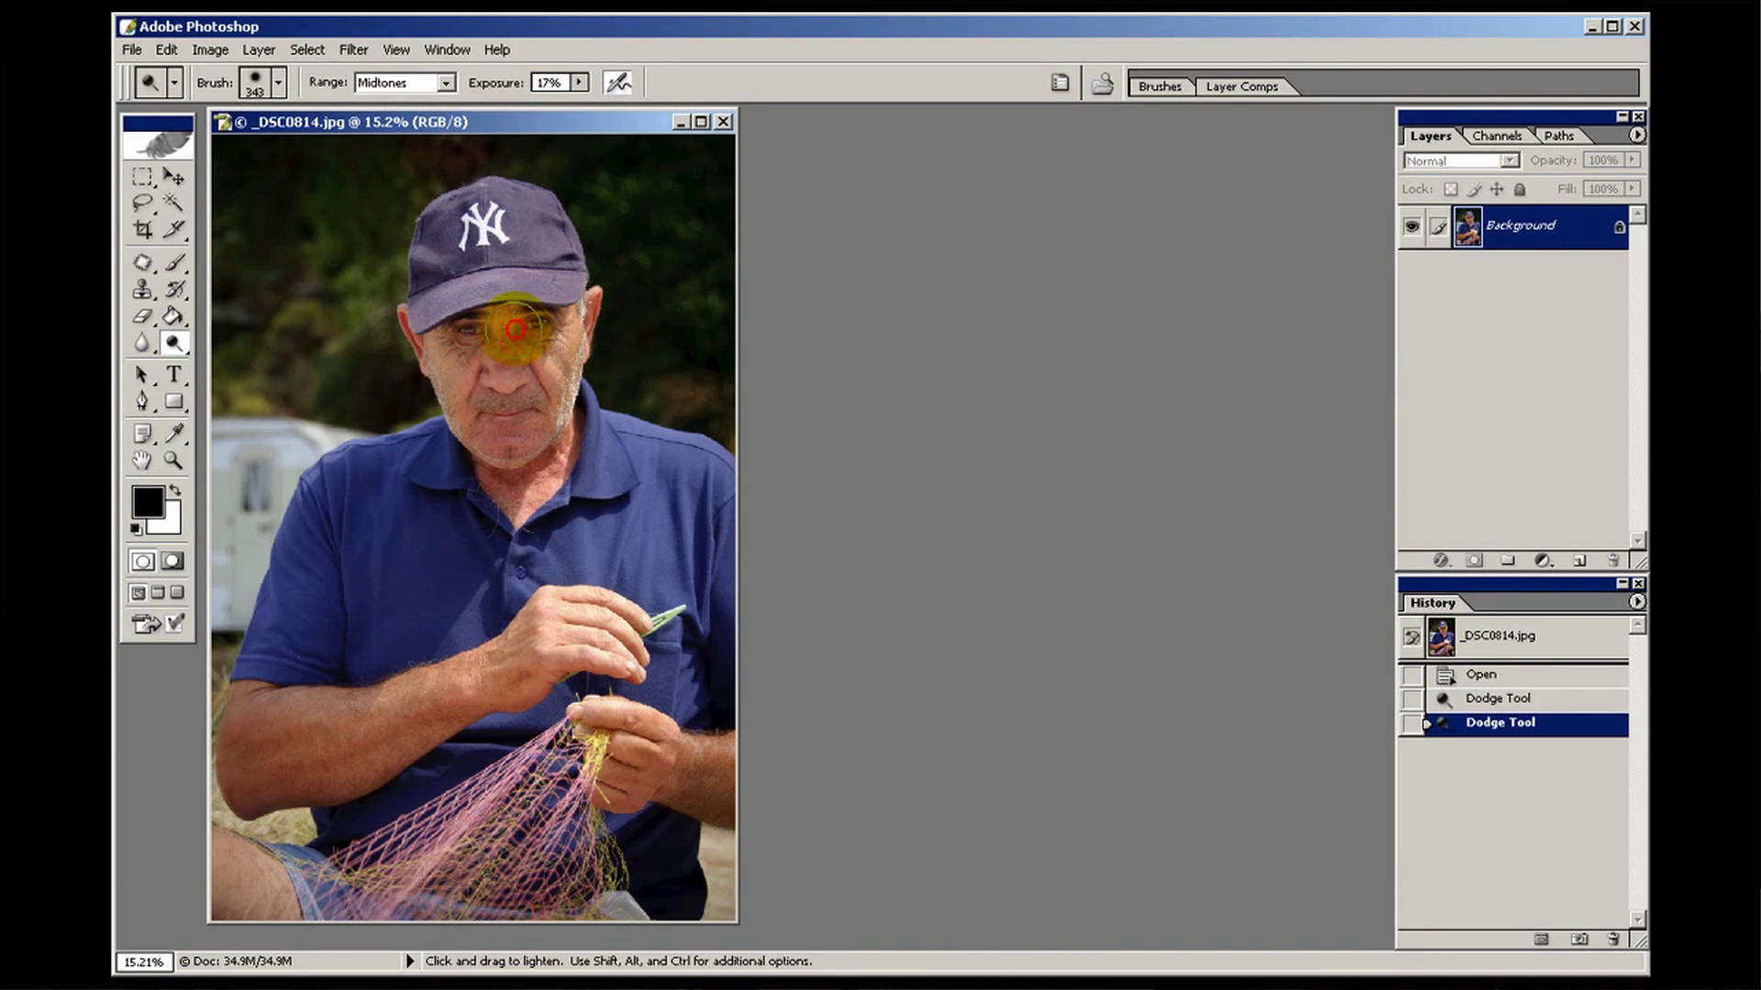
left_click_drag(477, 335, 463, 354)
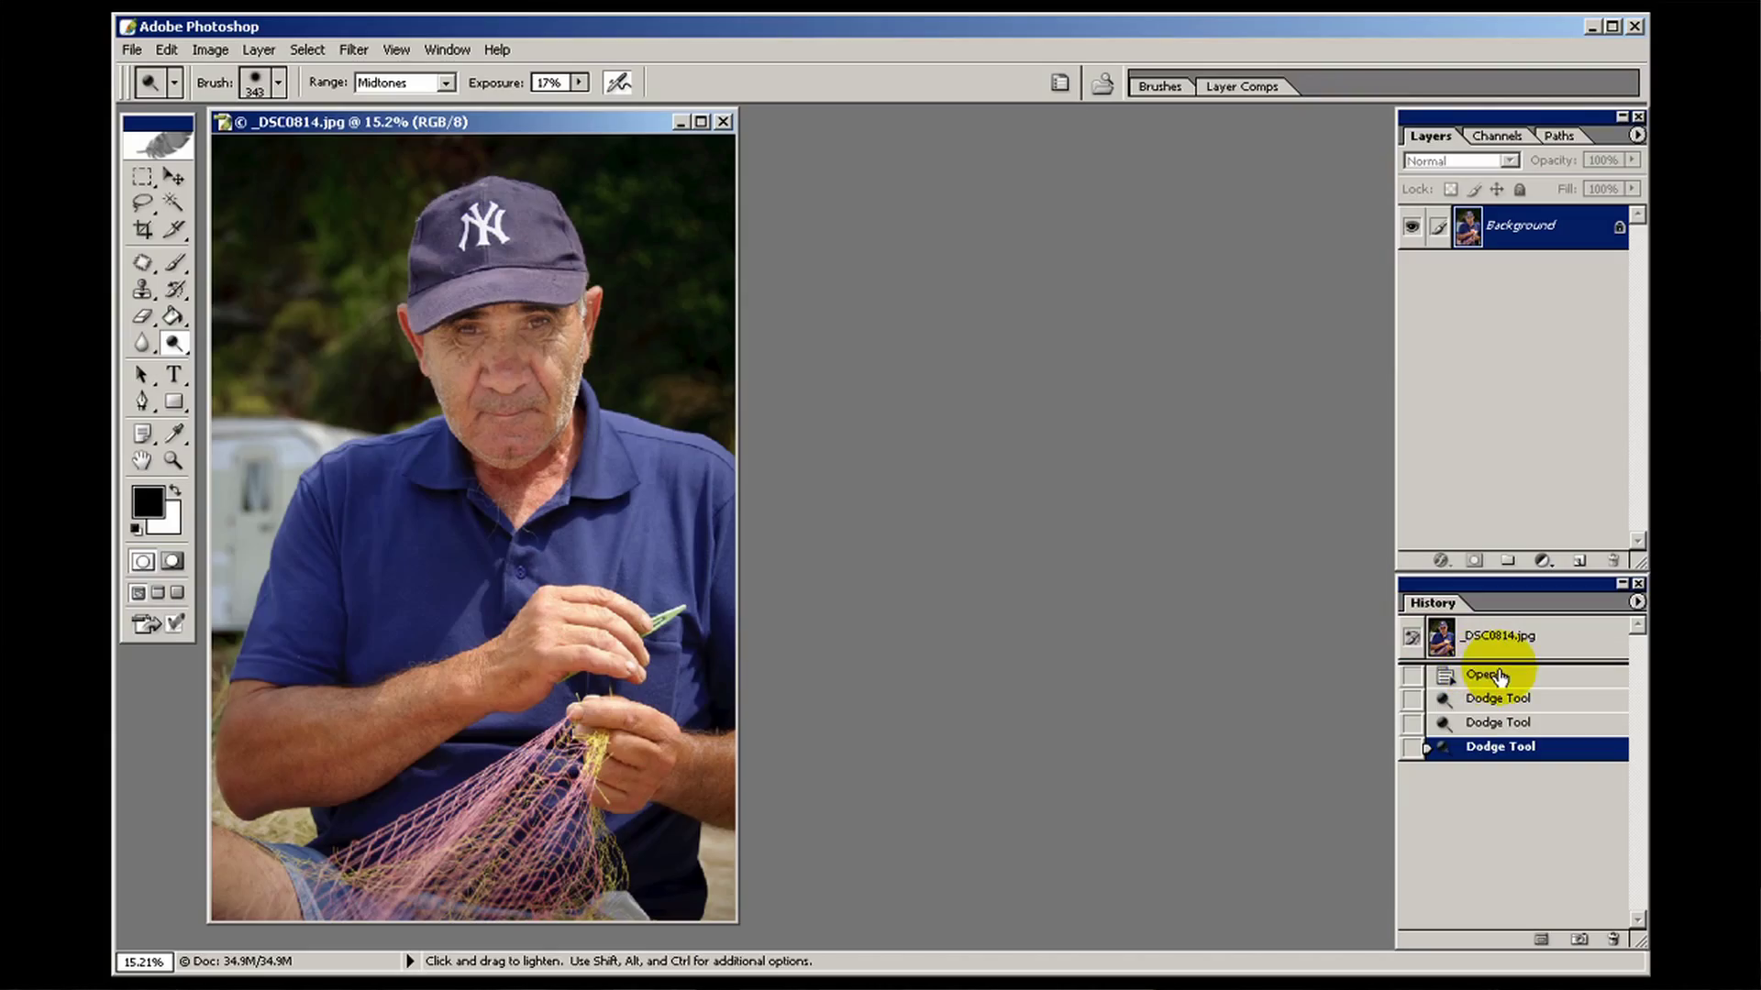
left_click(1492, 675)
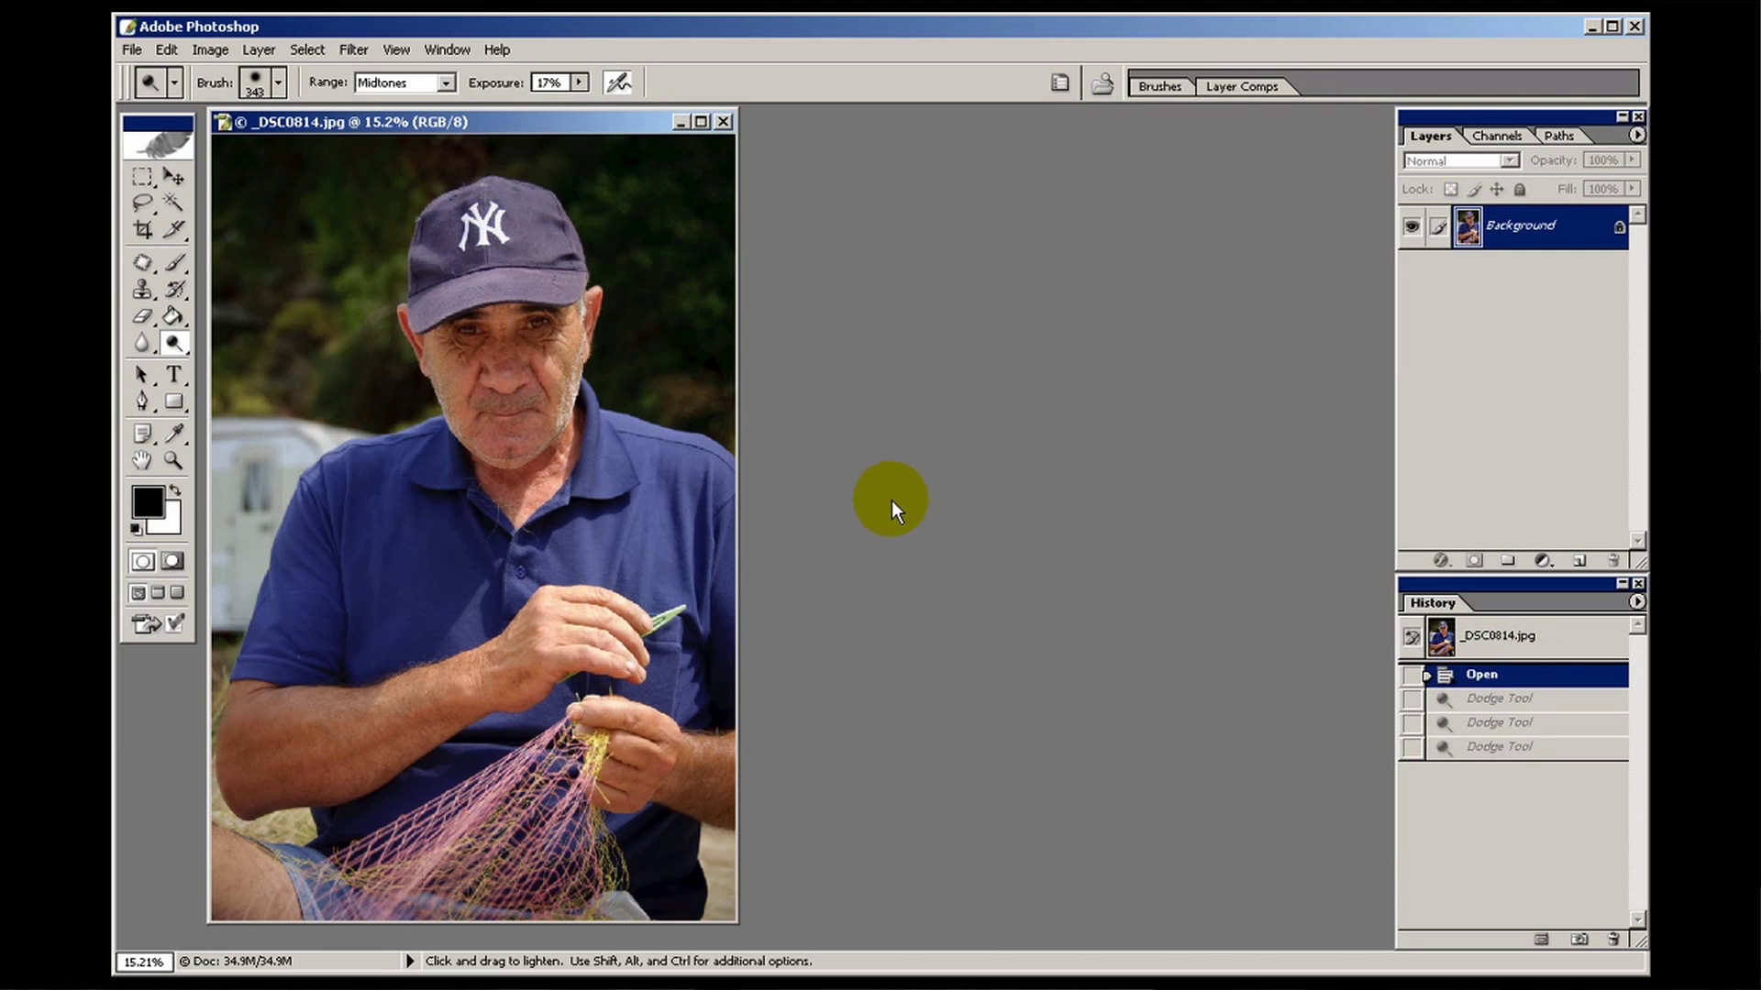
Switch to the Burn Tool and set its exposure to 100% with the range kept at Midtones
left_click(174, 339)
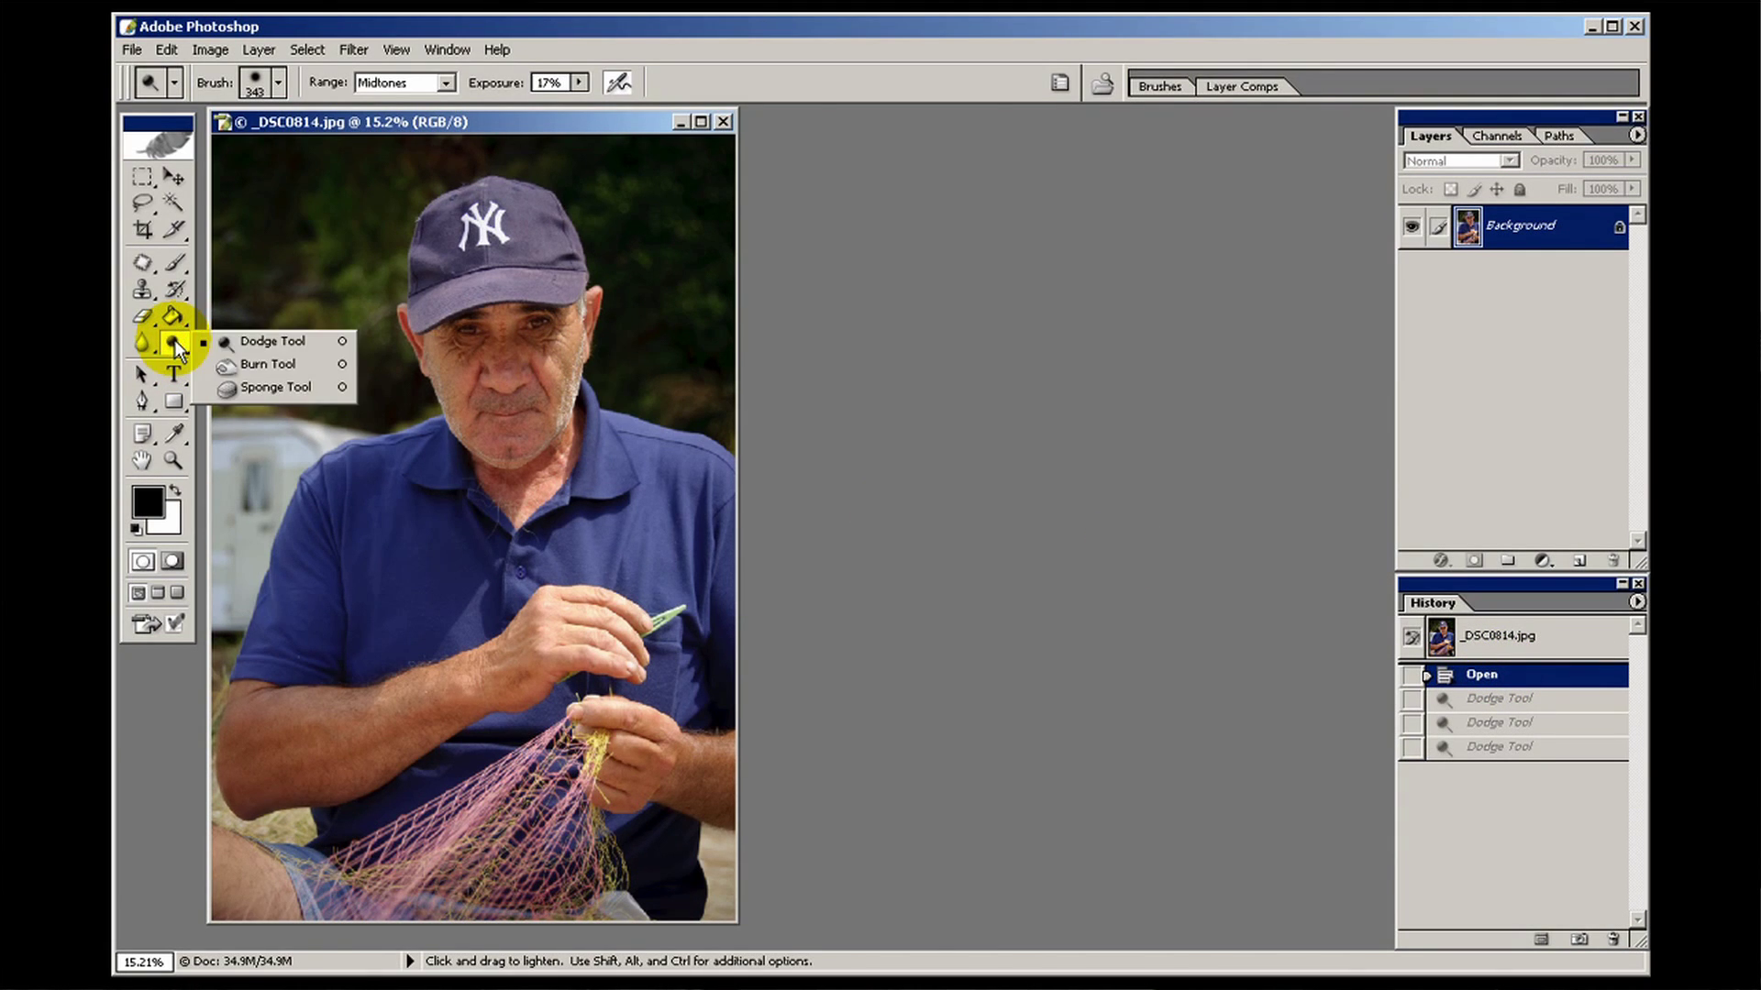
left_click(248, 359)
left_click_drag(466, 383, 505, 403)
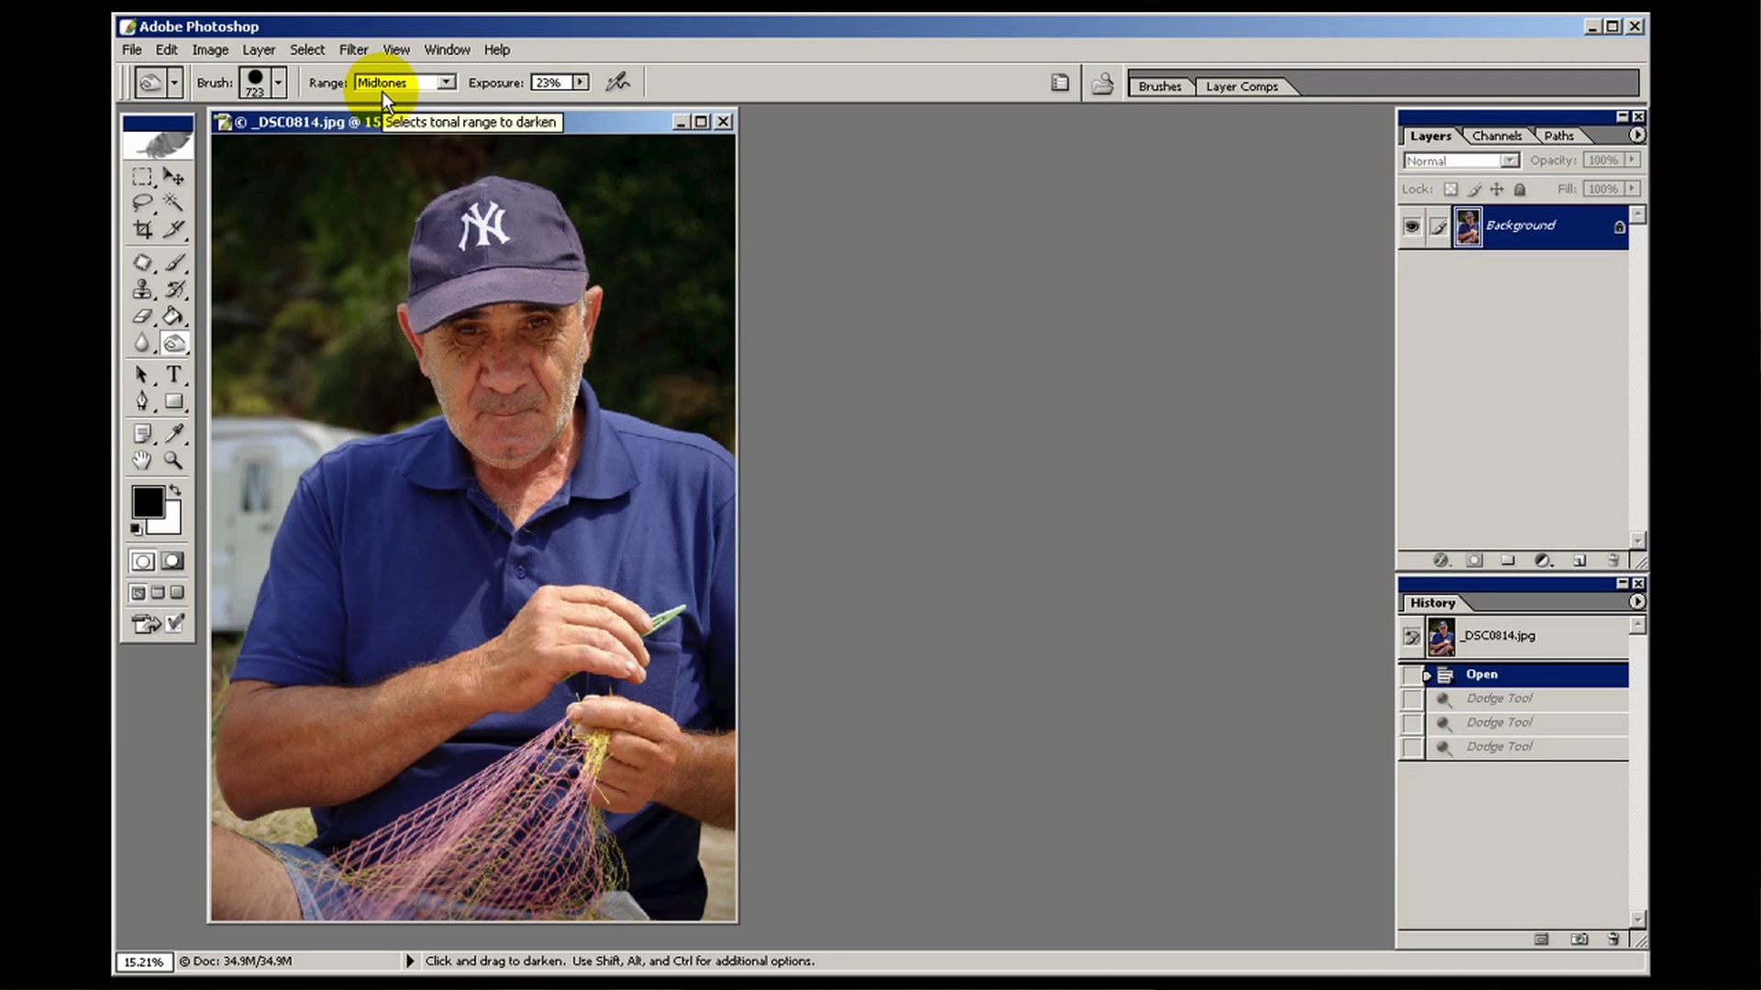
left_click(580, 82)
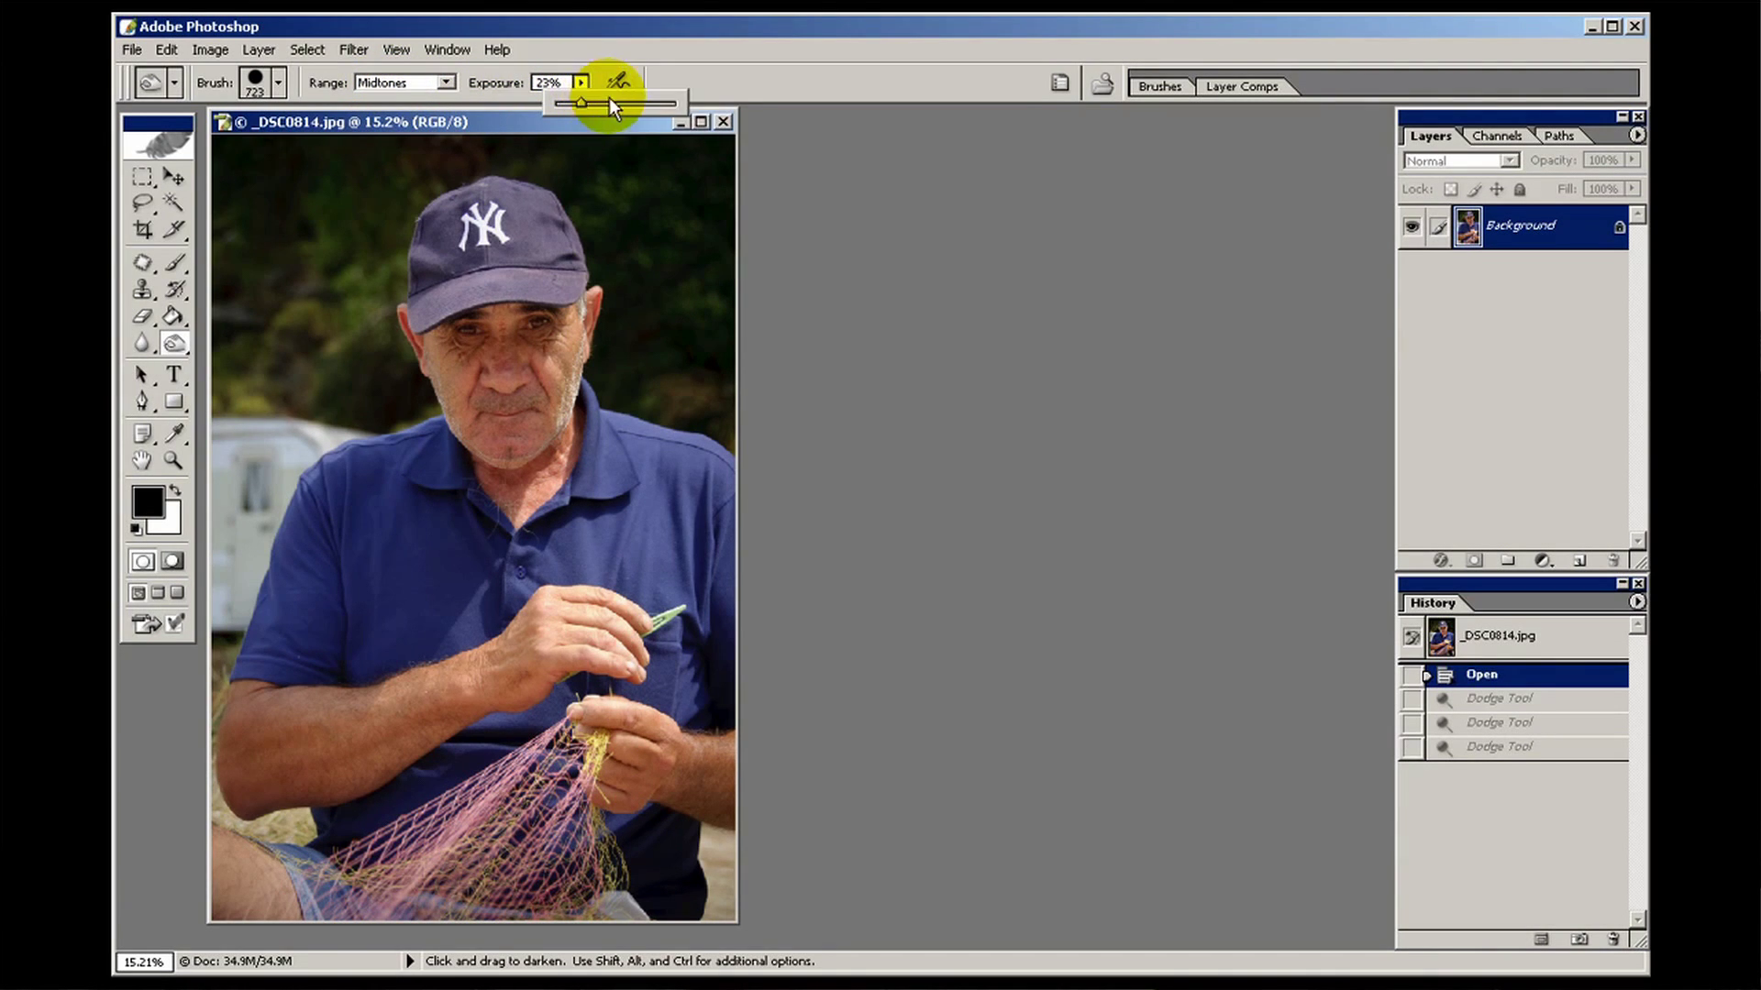
left_click(641, 103)
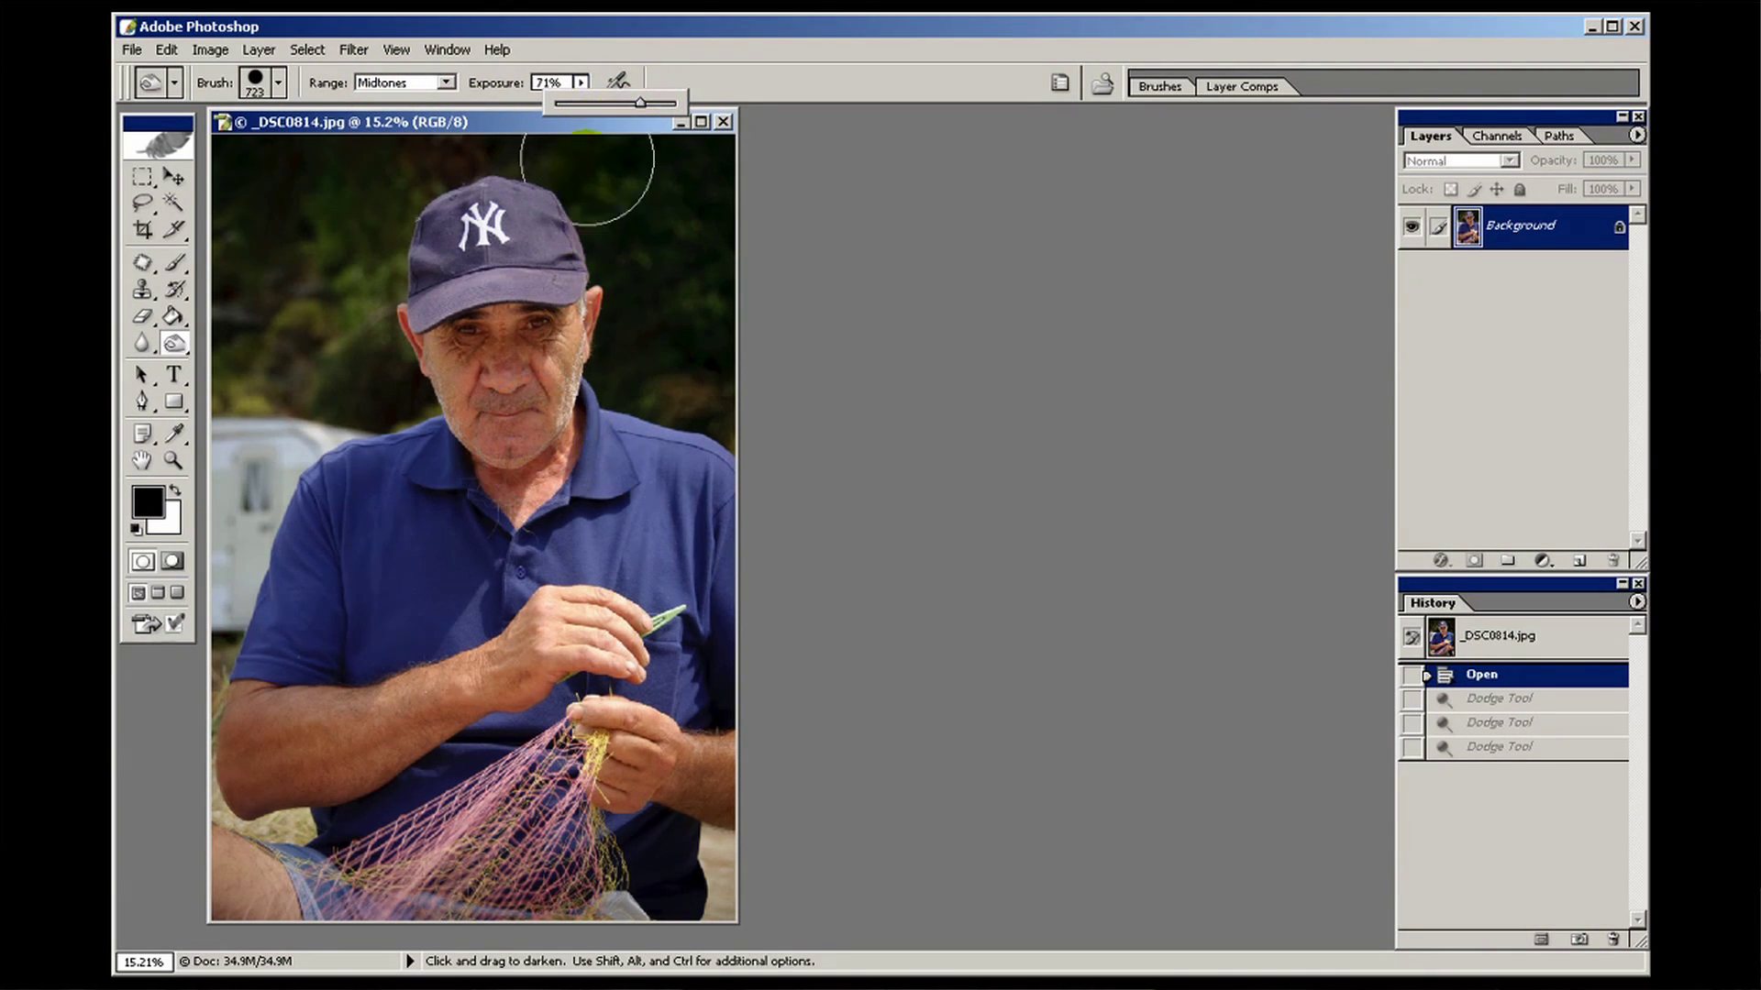
left_click_drag(637, 99, 691, 101)
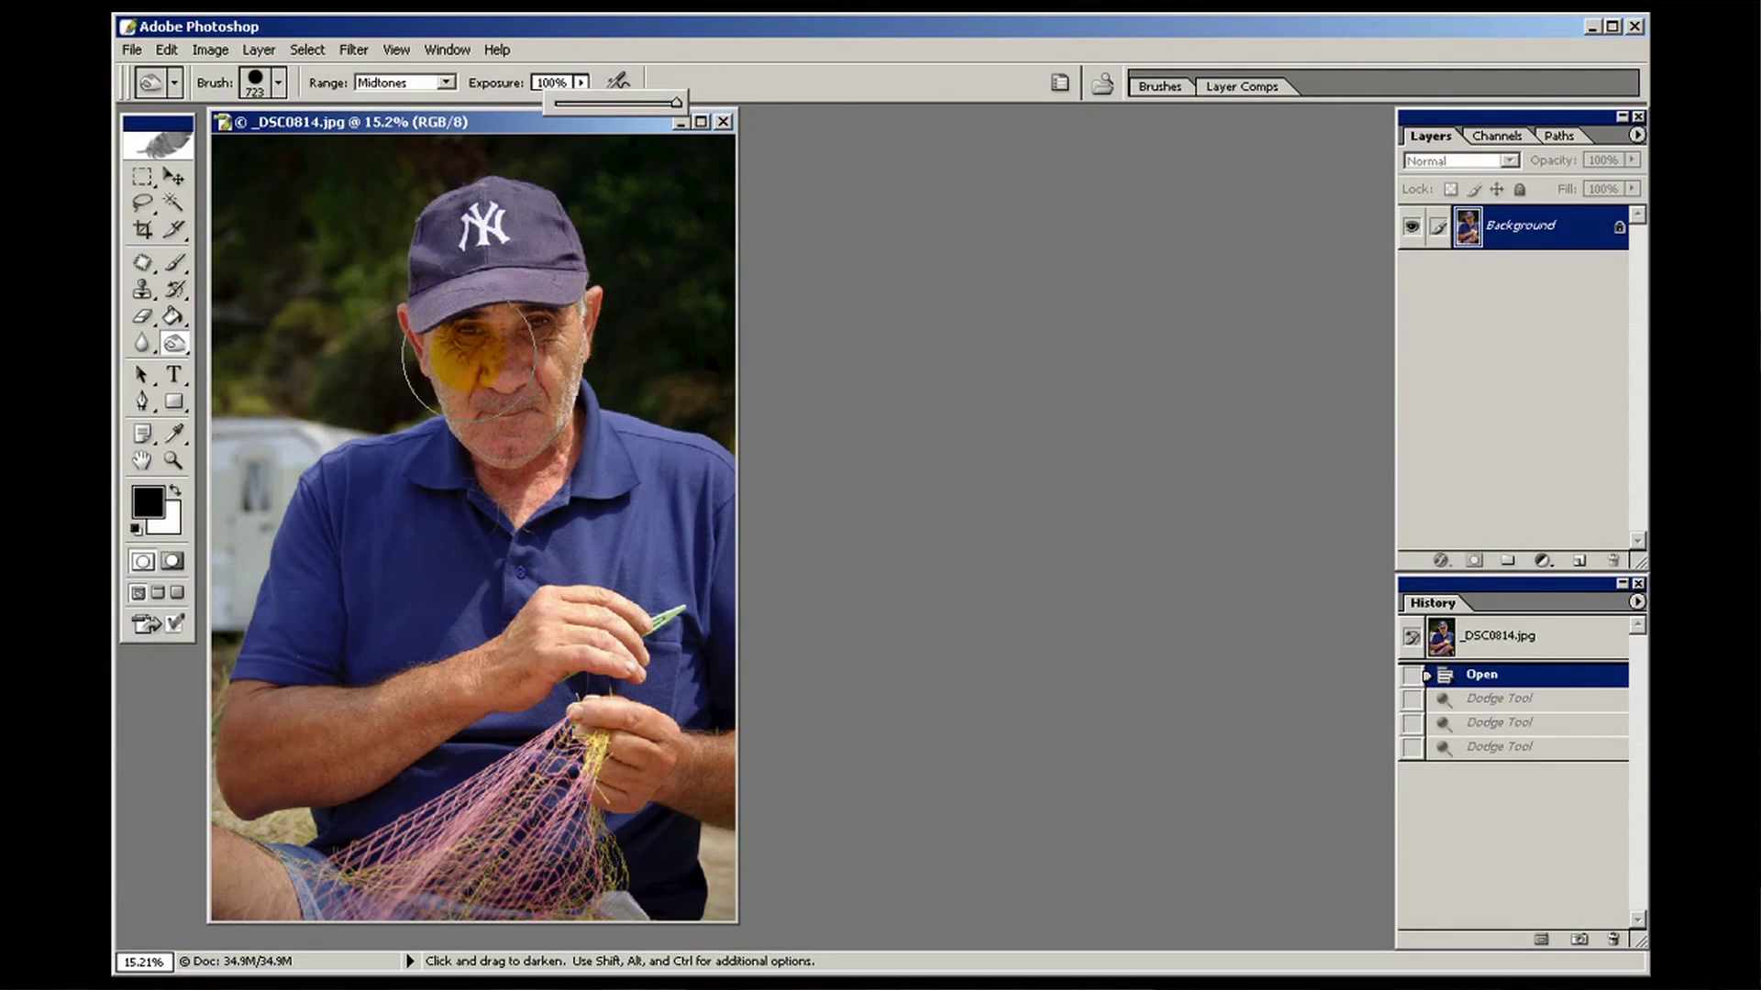
Try darkening the man's lower face with two strokes of the hard 723 px burn brush and revert to the opened state
right_click(537, 404)
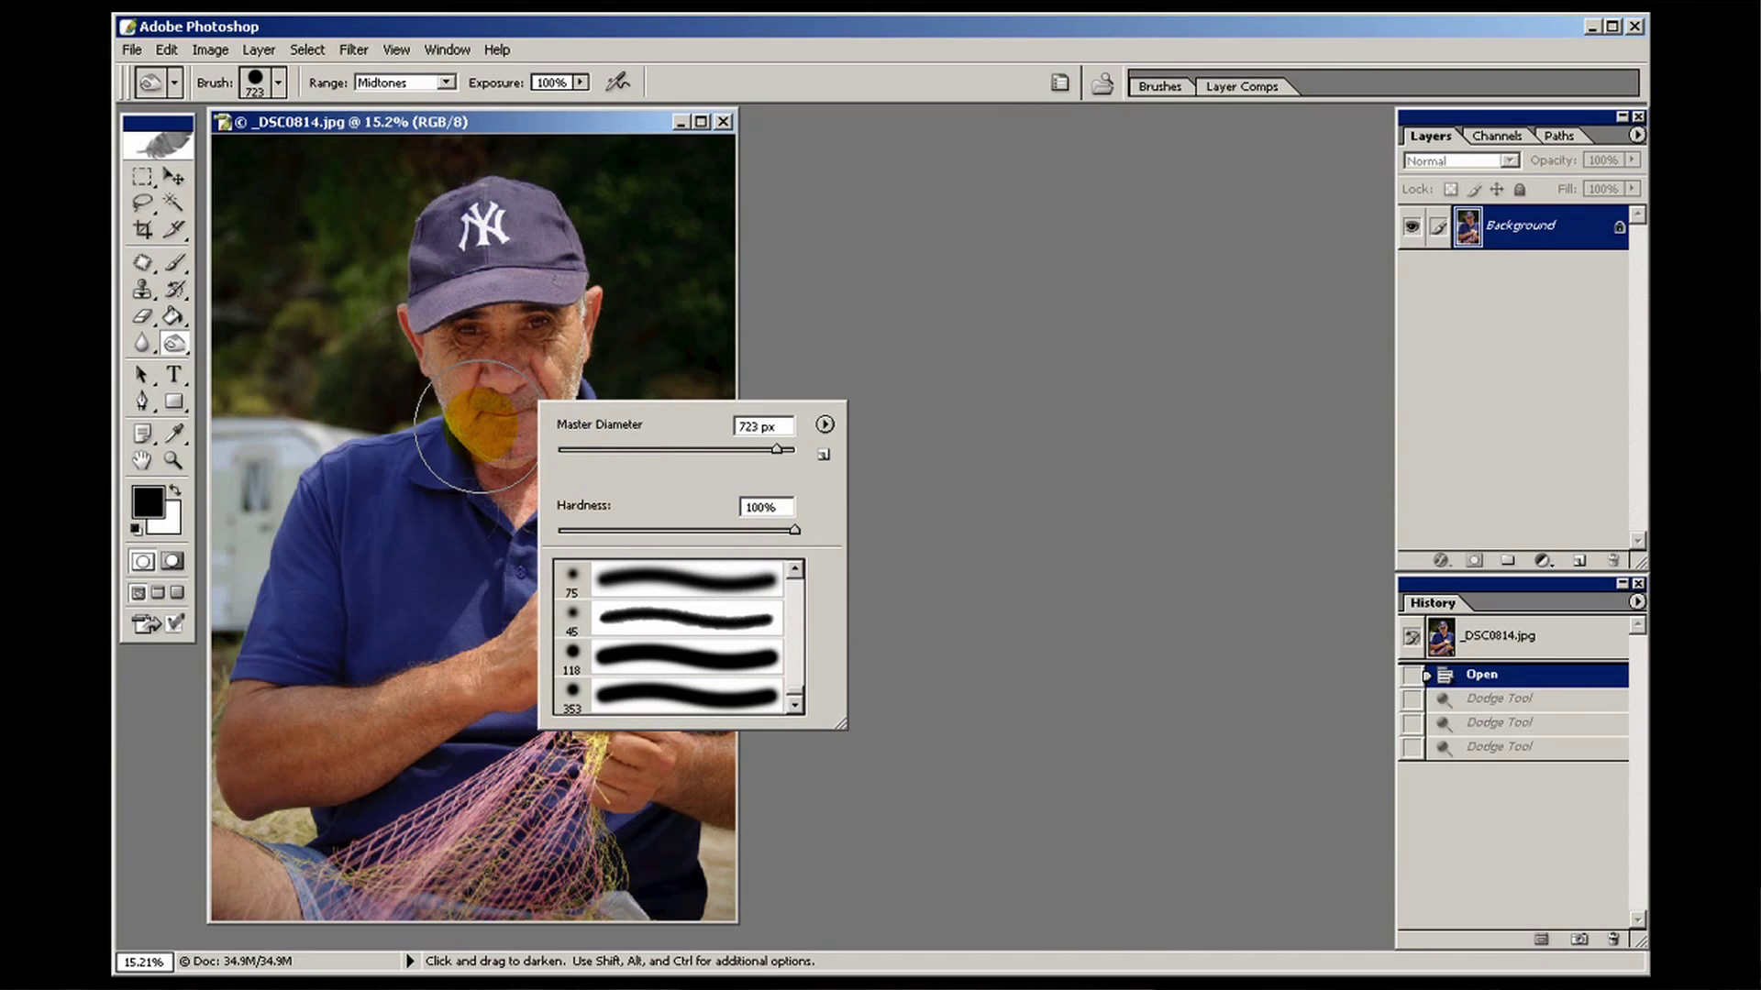
mouse_move(418, 426)
left_mouse_down()
mouse_move(480, 392)
mouse_move(562, 409)
mouse_move(407, 425)
mouse_move(585, 419)
left_mouse_up()
mouse_move(532, 427)
left_mouse_down()
mouse_move(438, 420)
mouse_move(565, 424)
mouse_move(427, 427)
mouse_move(565, 426)
left_mouse_up()
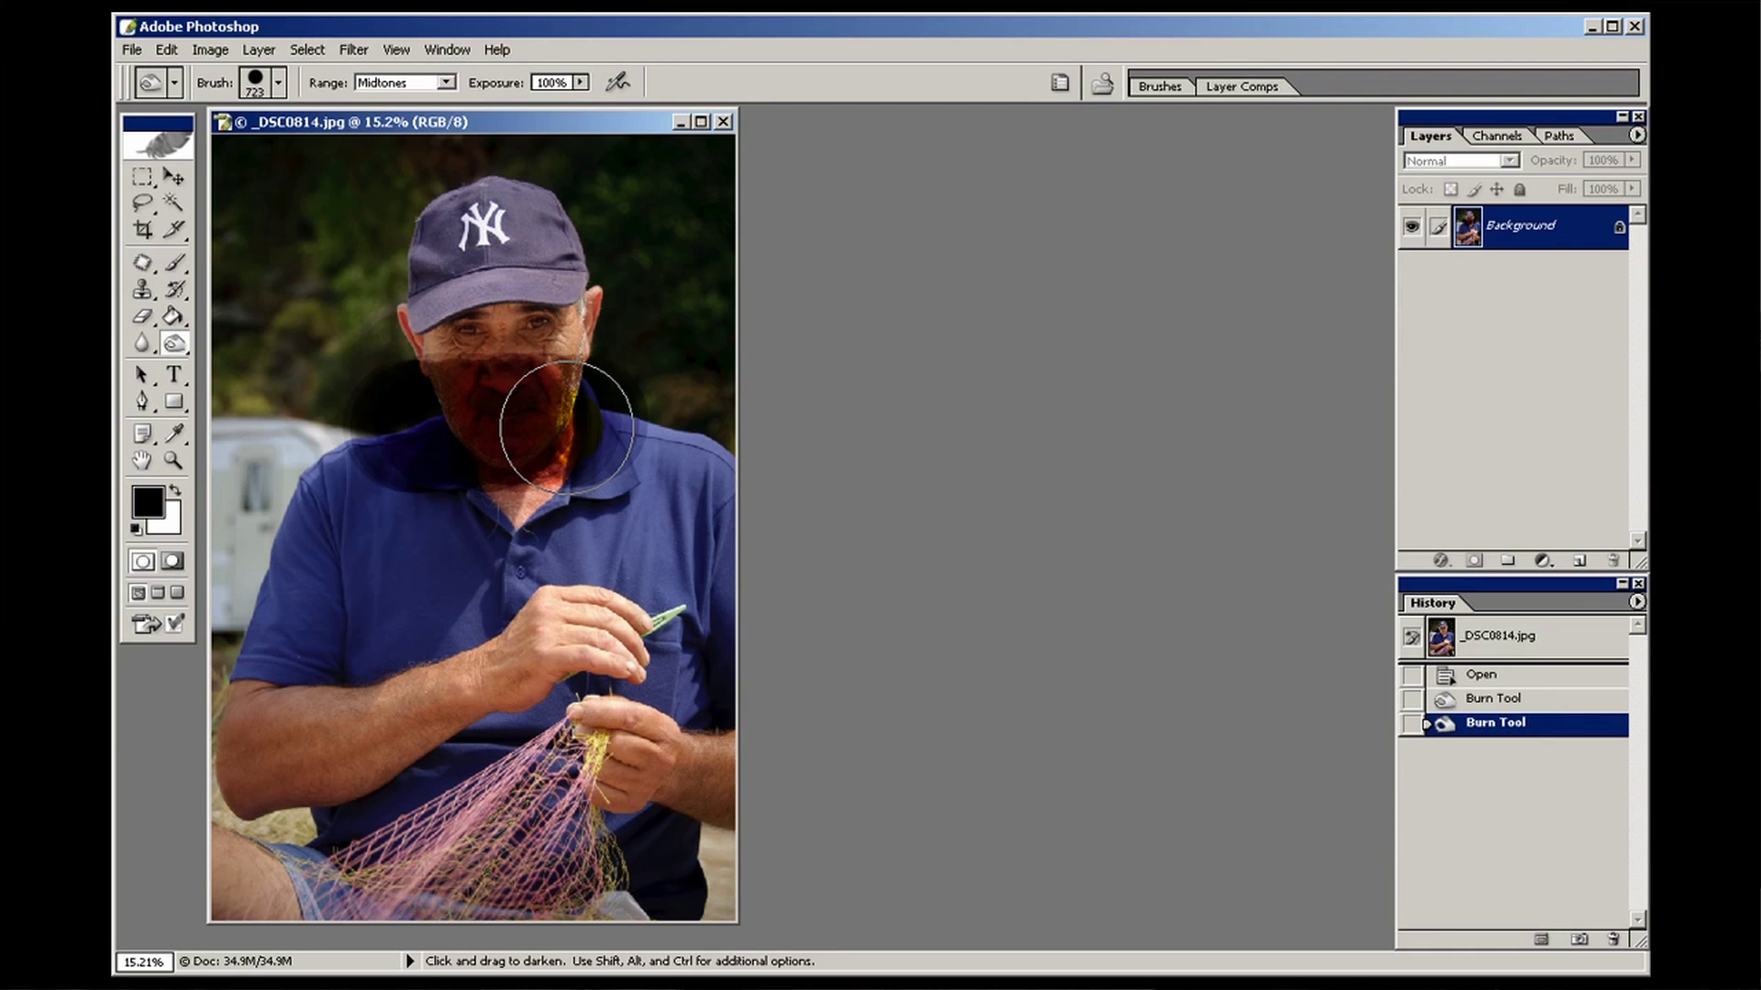
left_click(1504, 680)
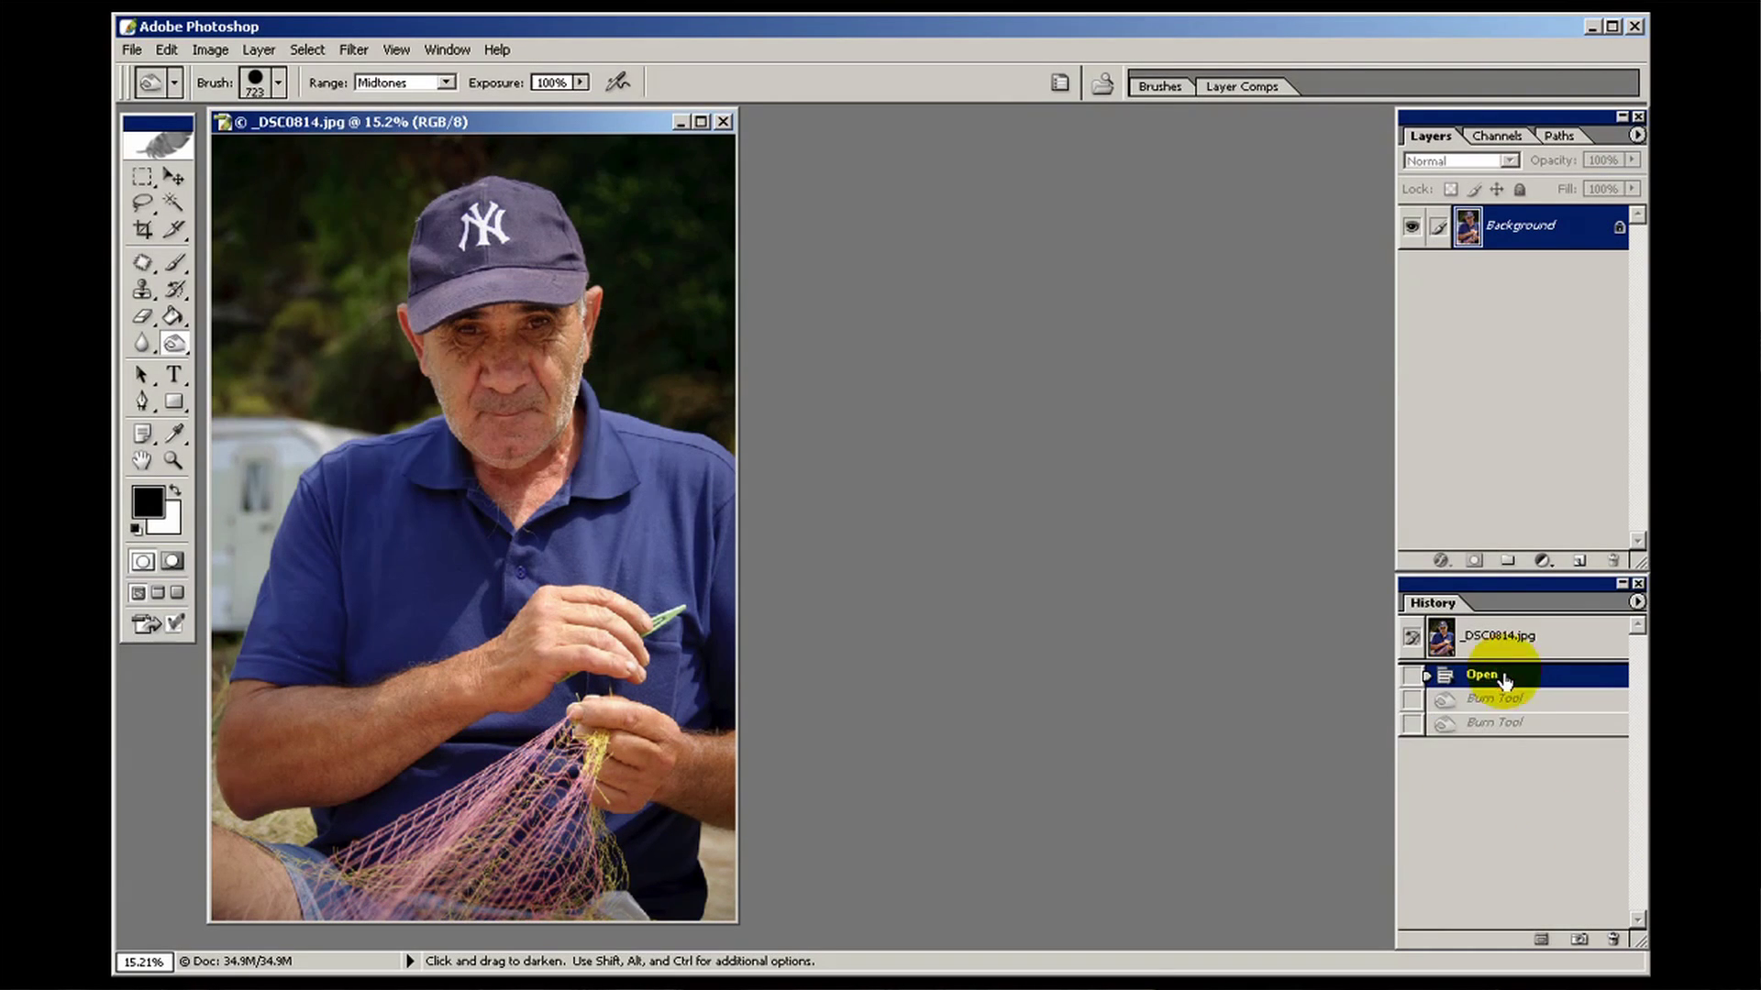
Set the Burn brush's hardness to 0% with its master diameter kept at 723 px
right_click(456, 396)
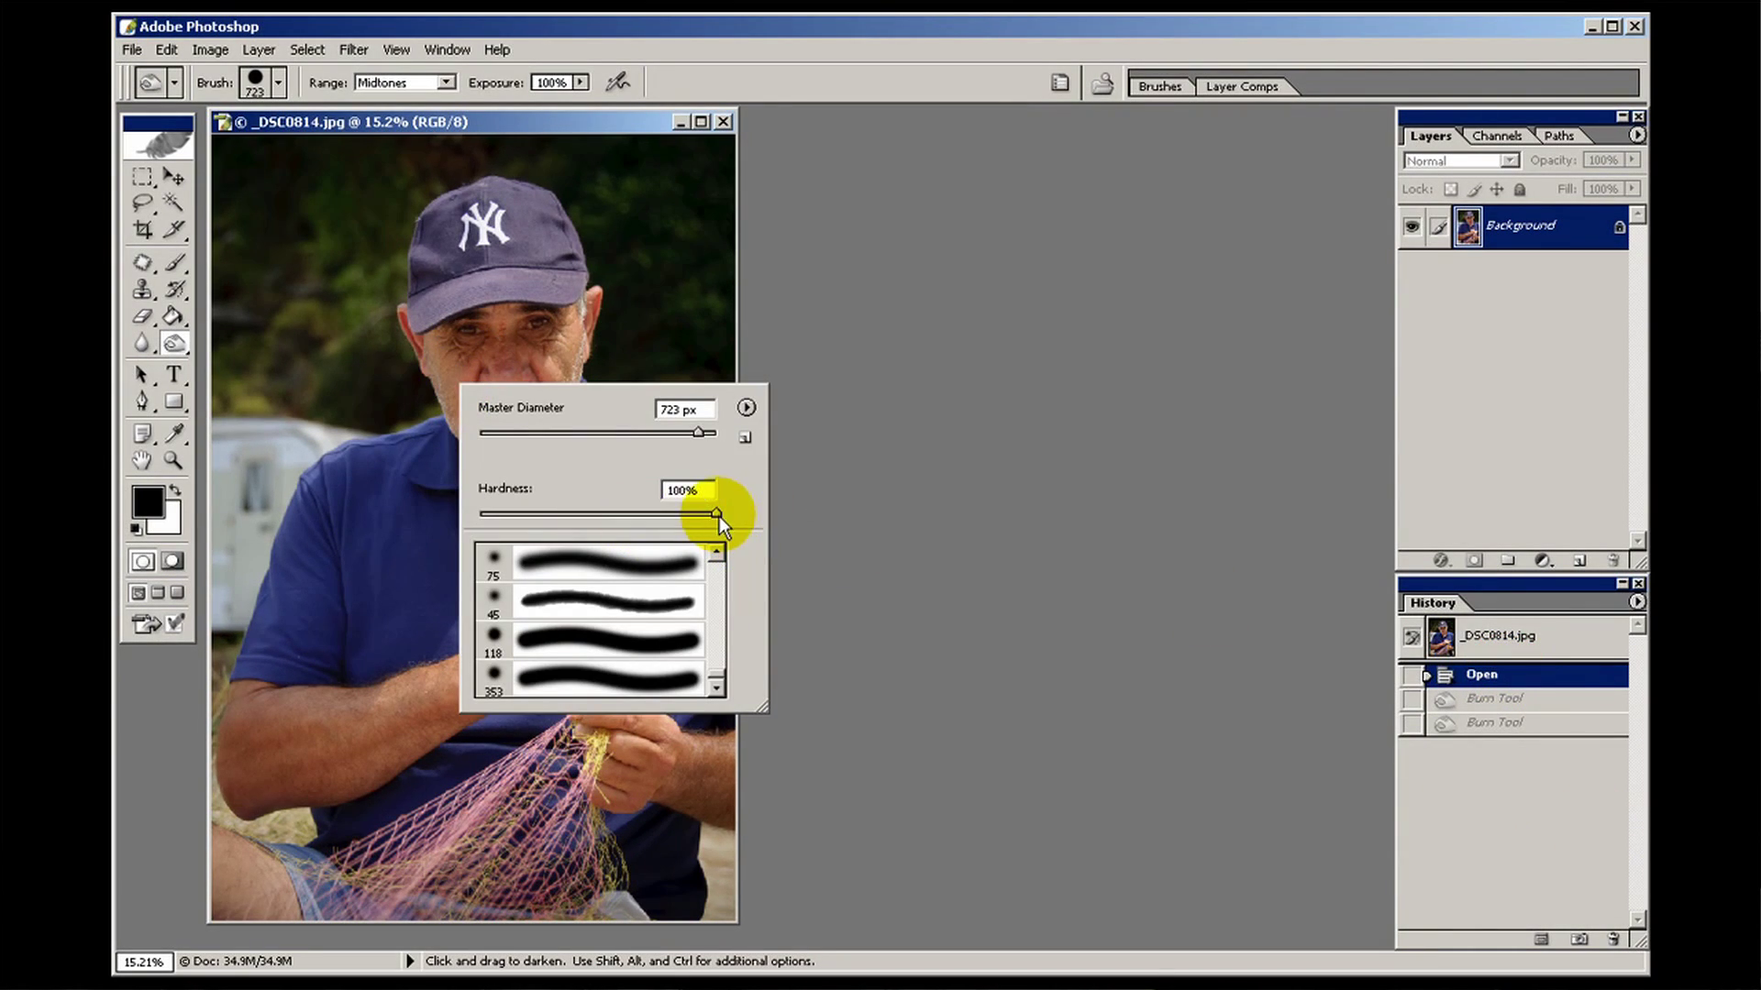
left_click_drag(719, 515, 458, 524)
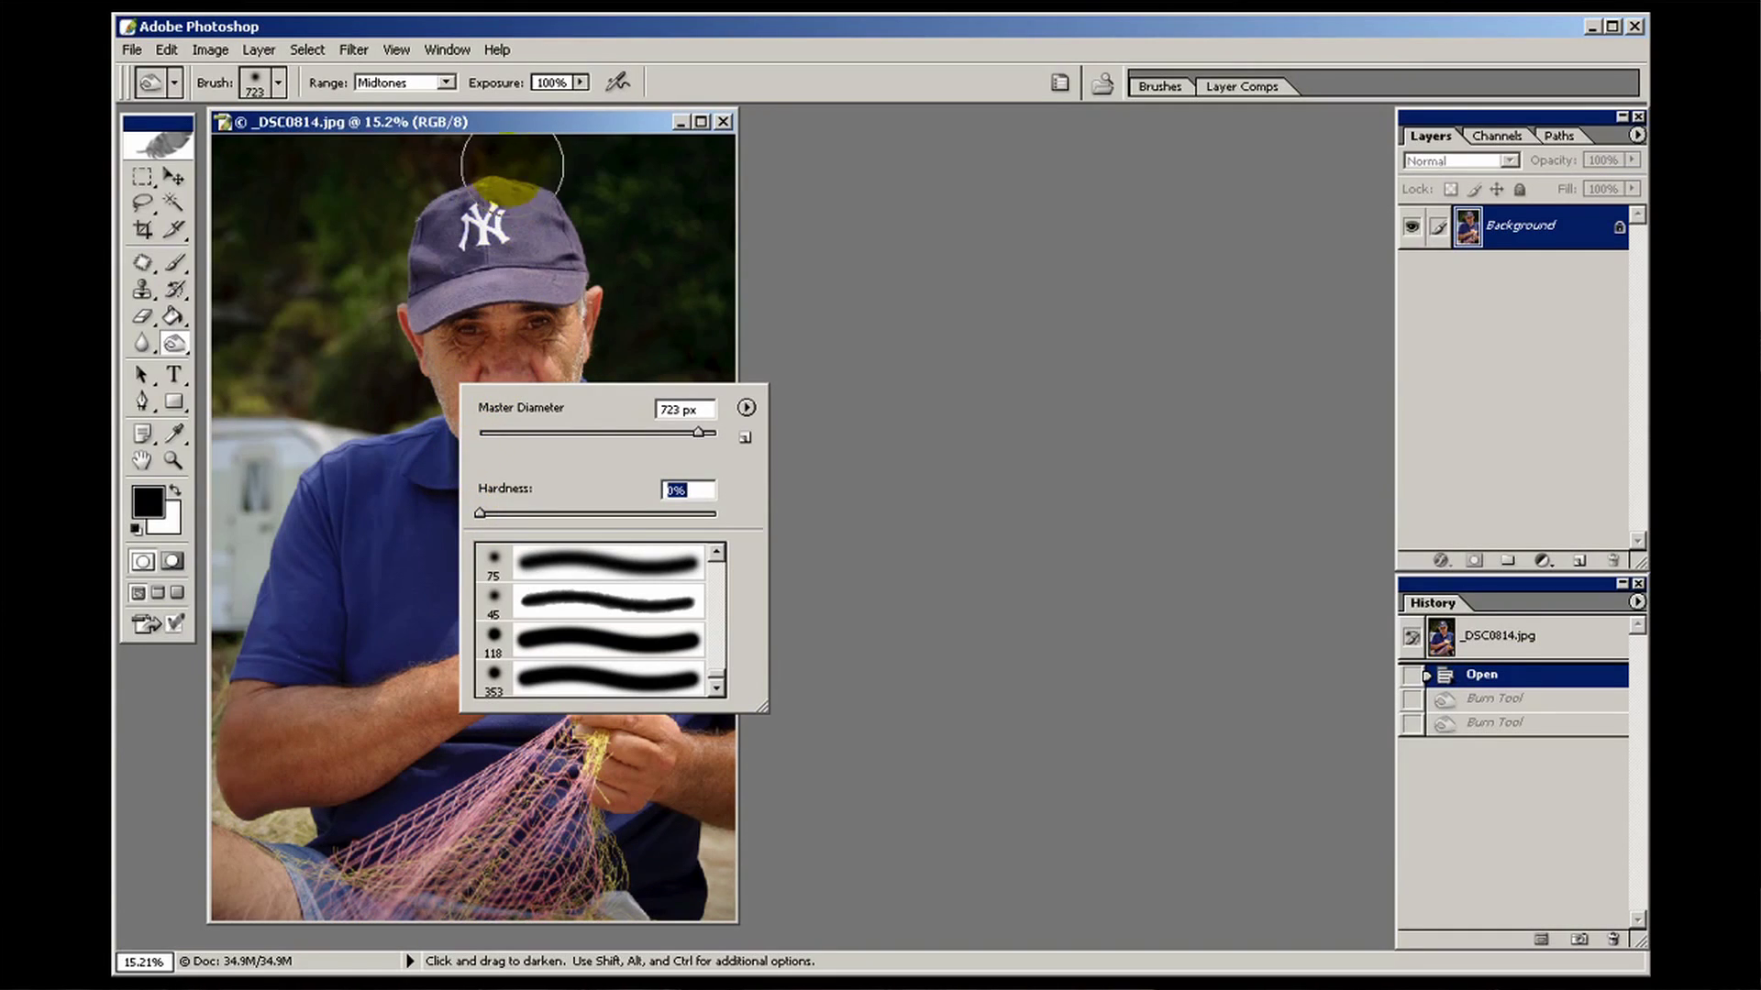
left_click(512, 123)
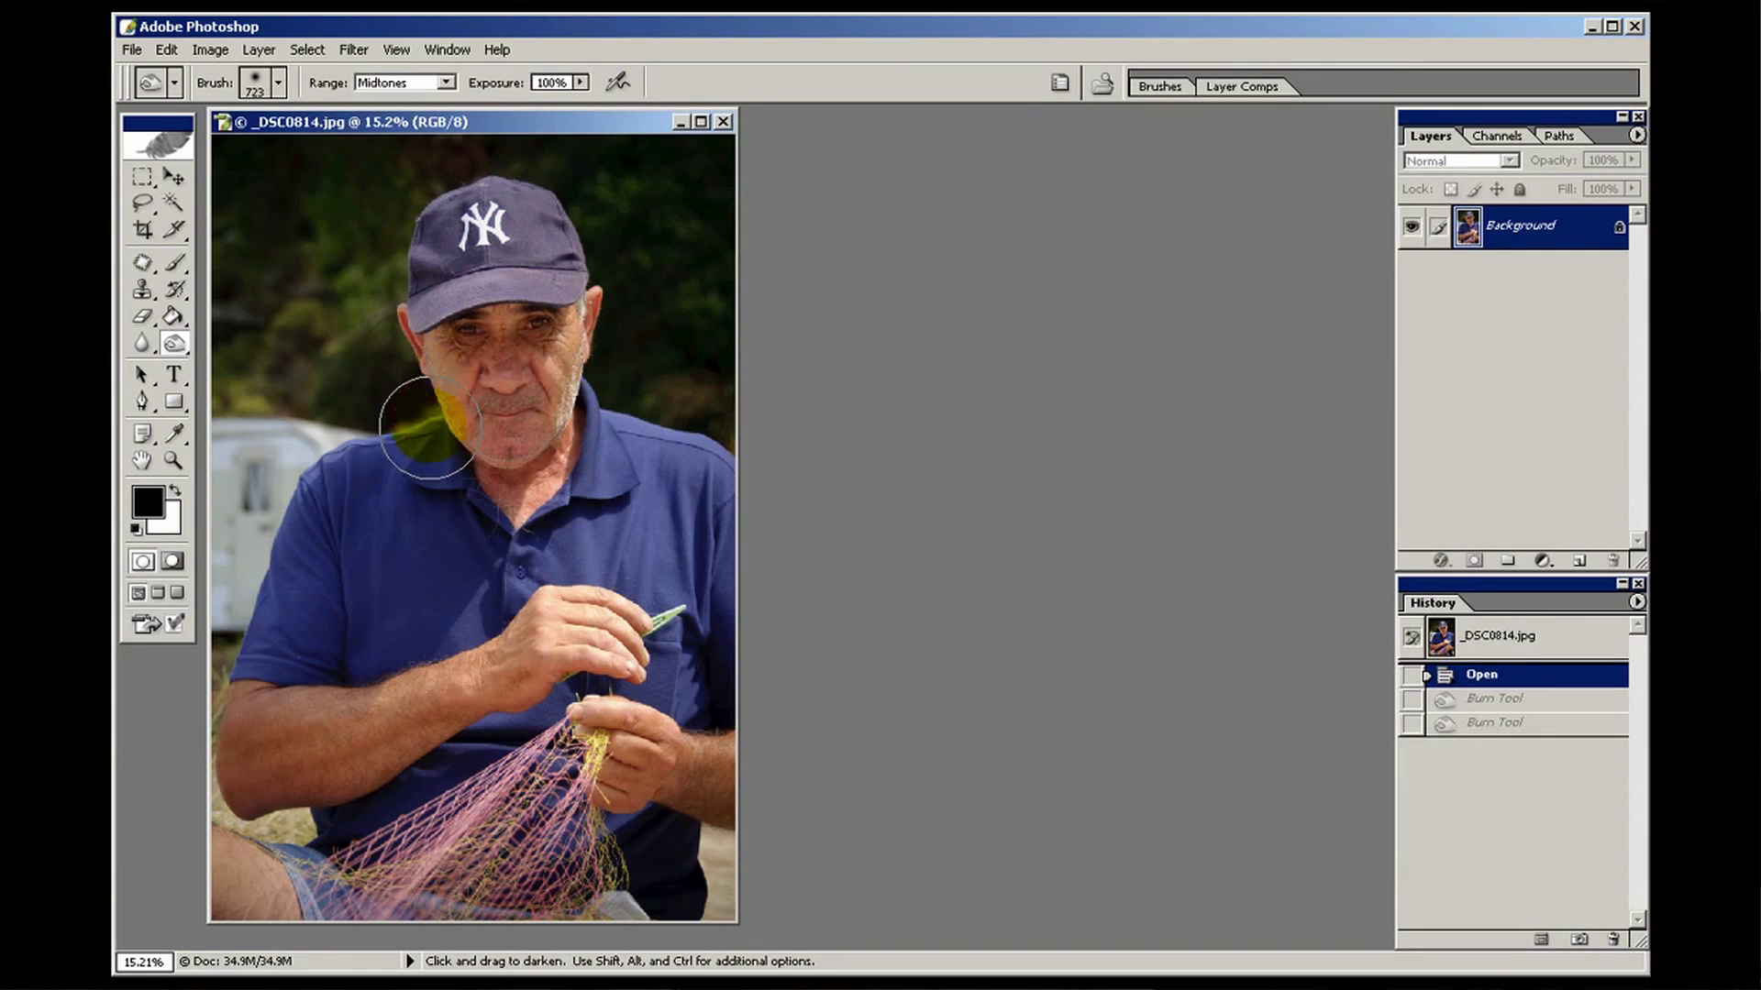
Darken the man's nose and mouth area with three soft burn applications and, with the Move Tool active, revert to the opened state
left_click(521, 398)
left_click(512, 398)
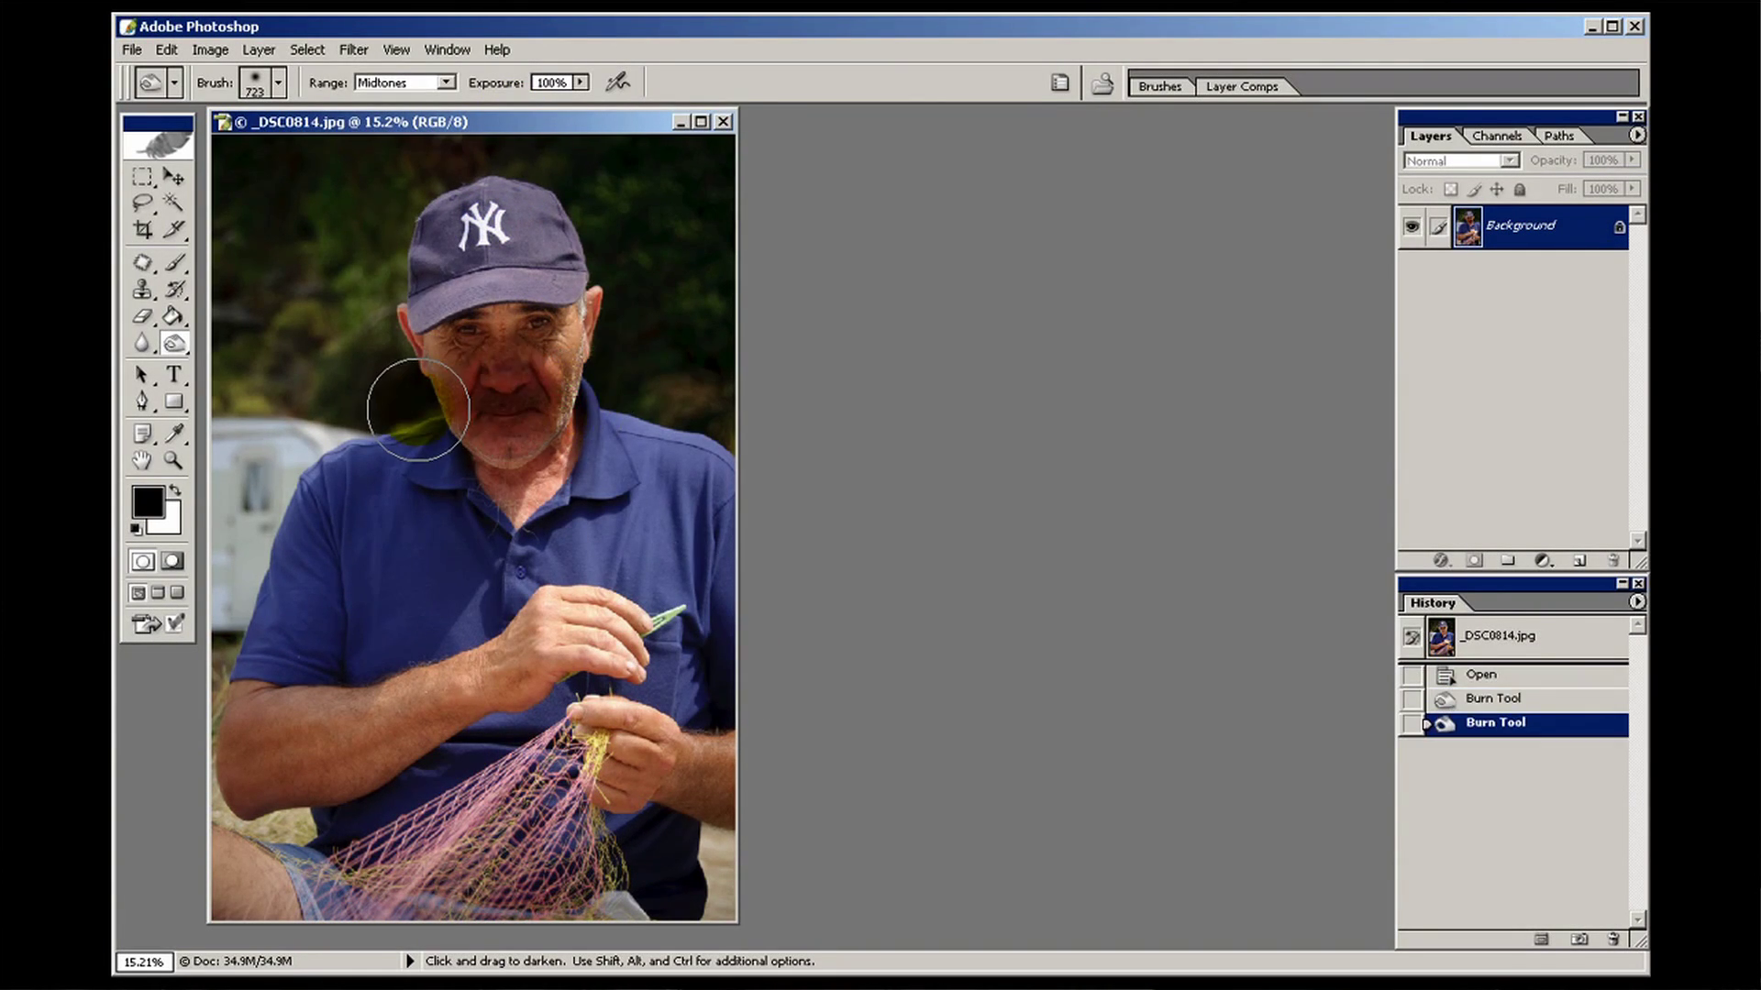
left_click_drag(419, 408, 590, 404)
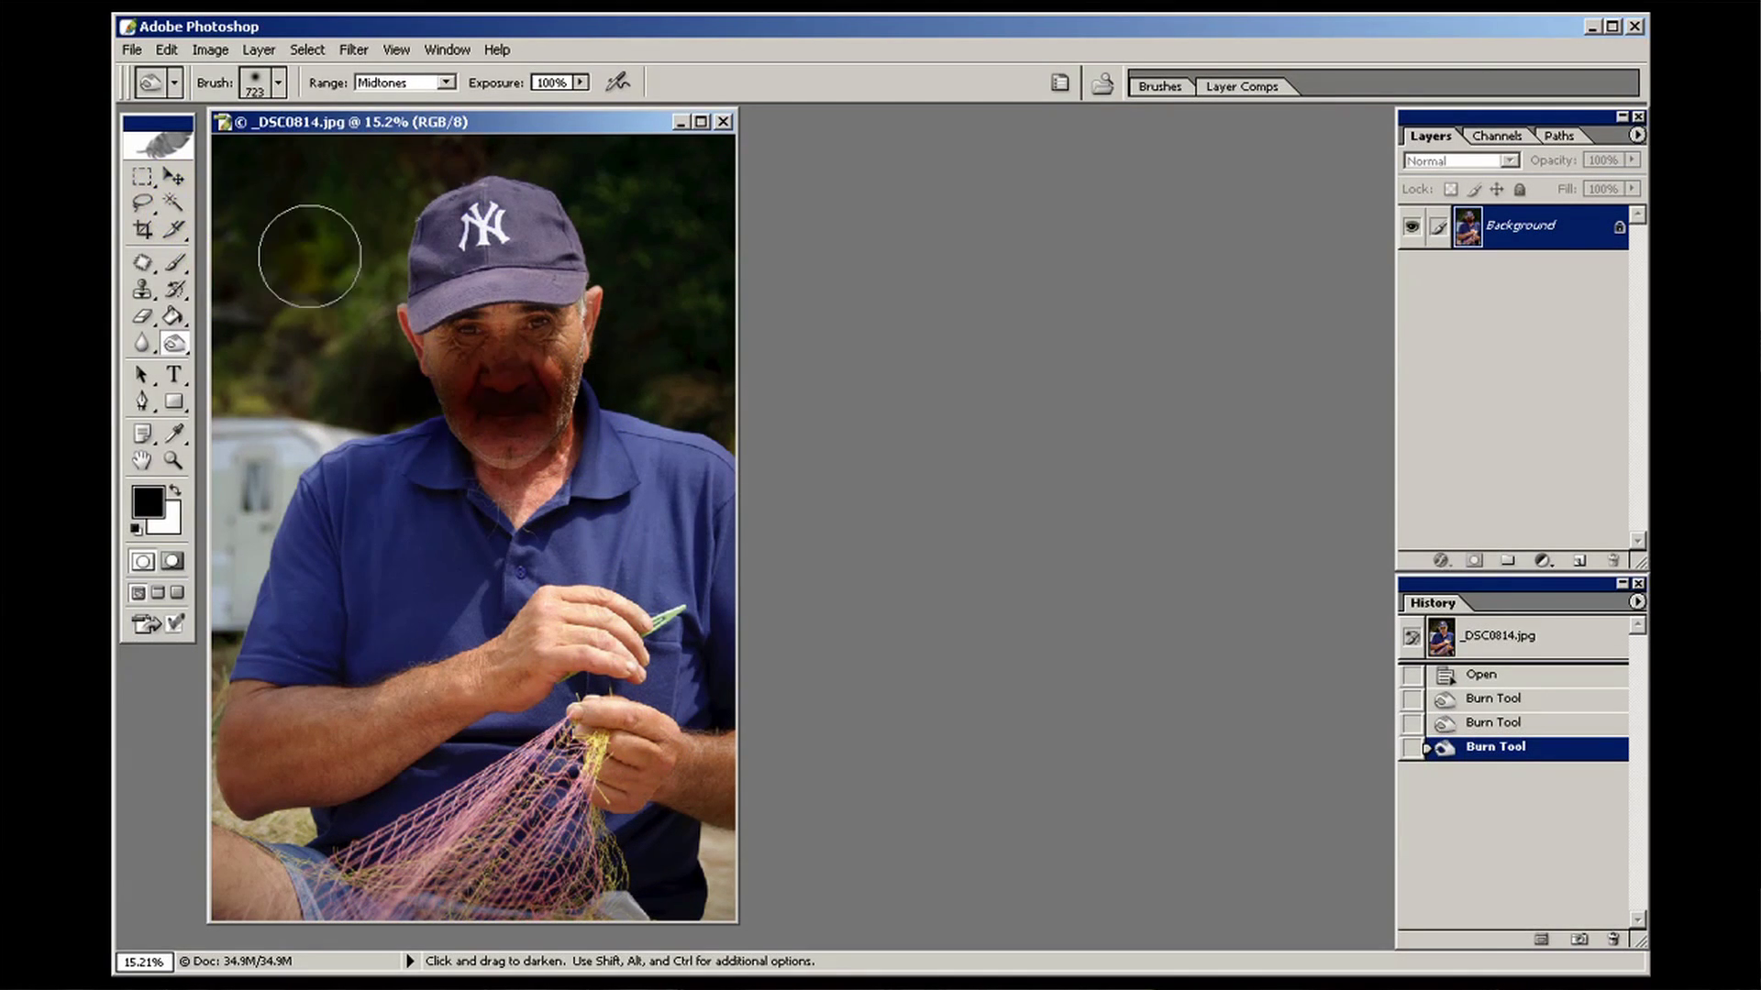
left_click(183, 176)
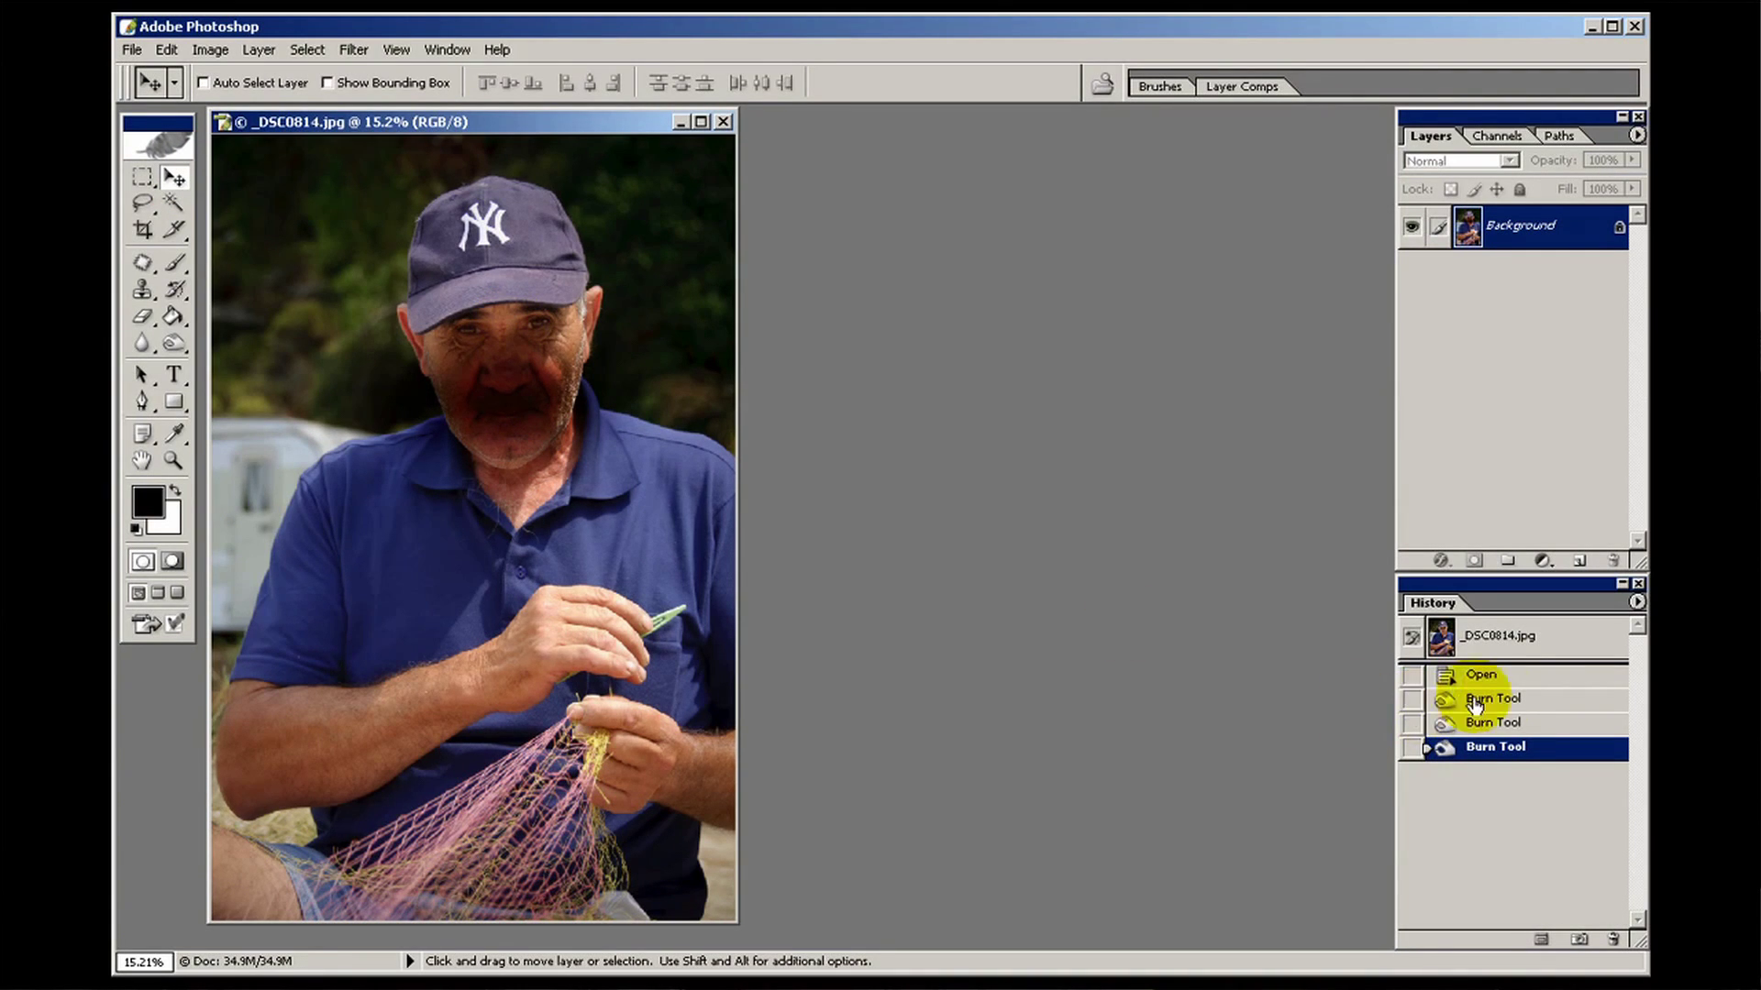
left_click(1509, 676)
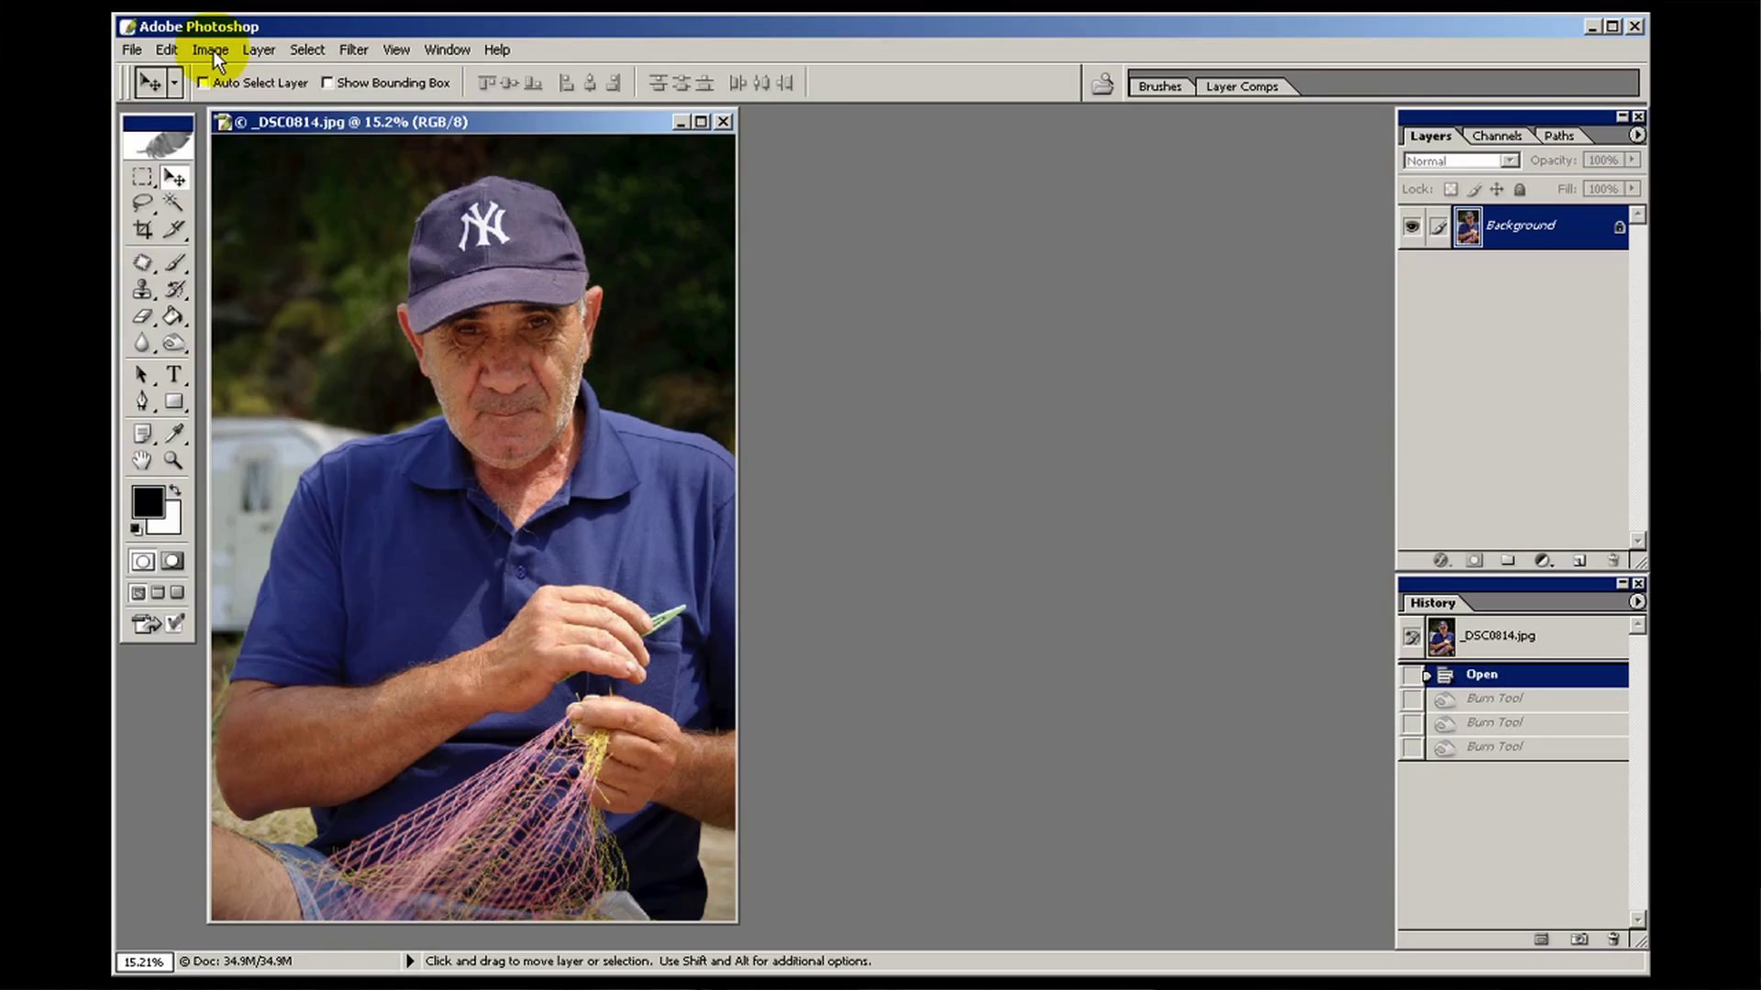
Try brightening the photo with Levels by lowering the RGB white input level to 206
left_click(212, 51)
mouse_move(220, 109)
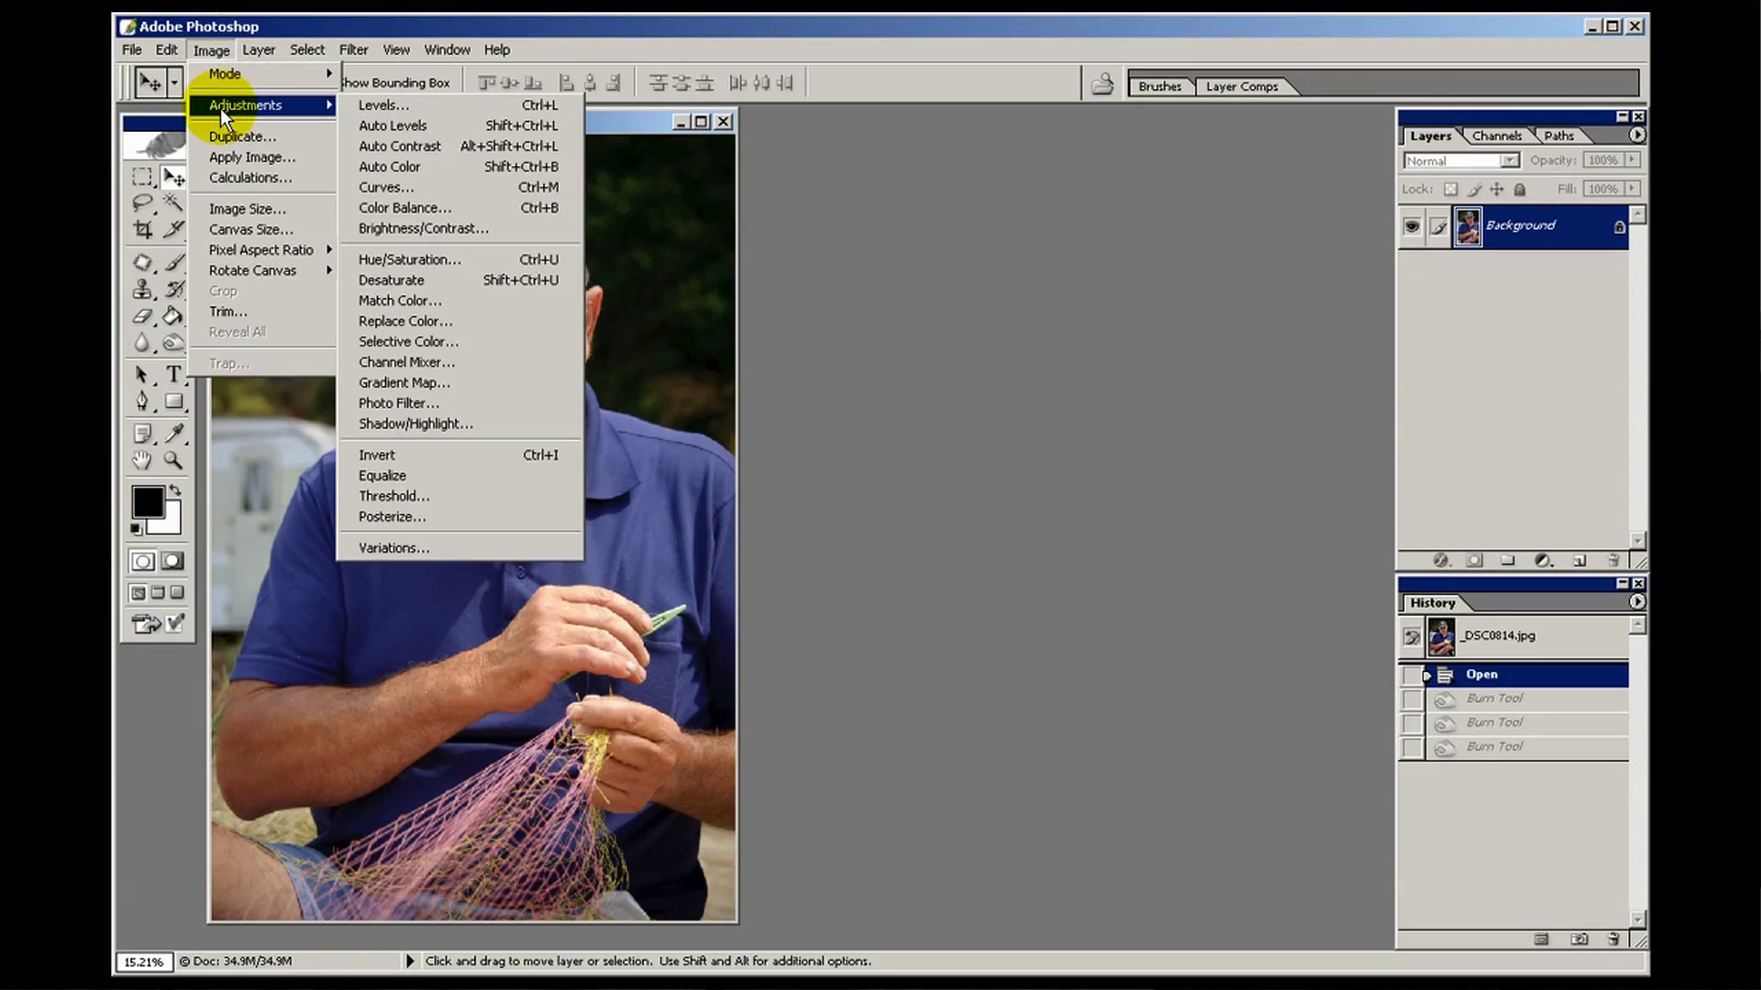
left_click(396, 104)
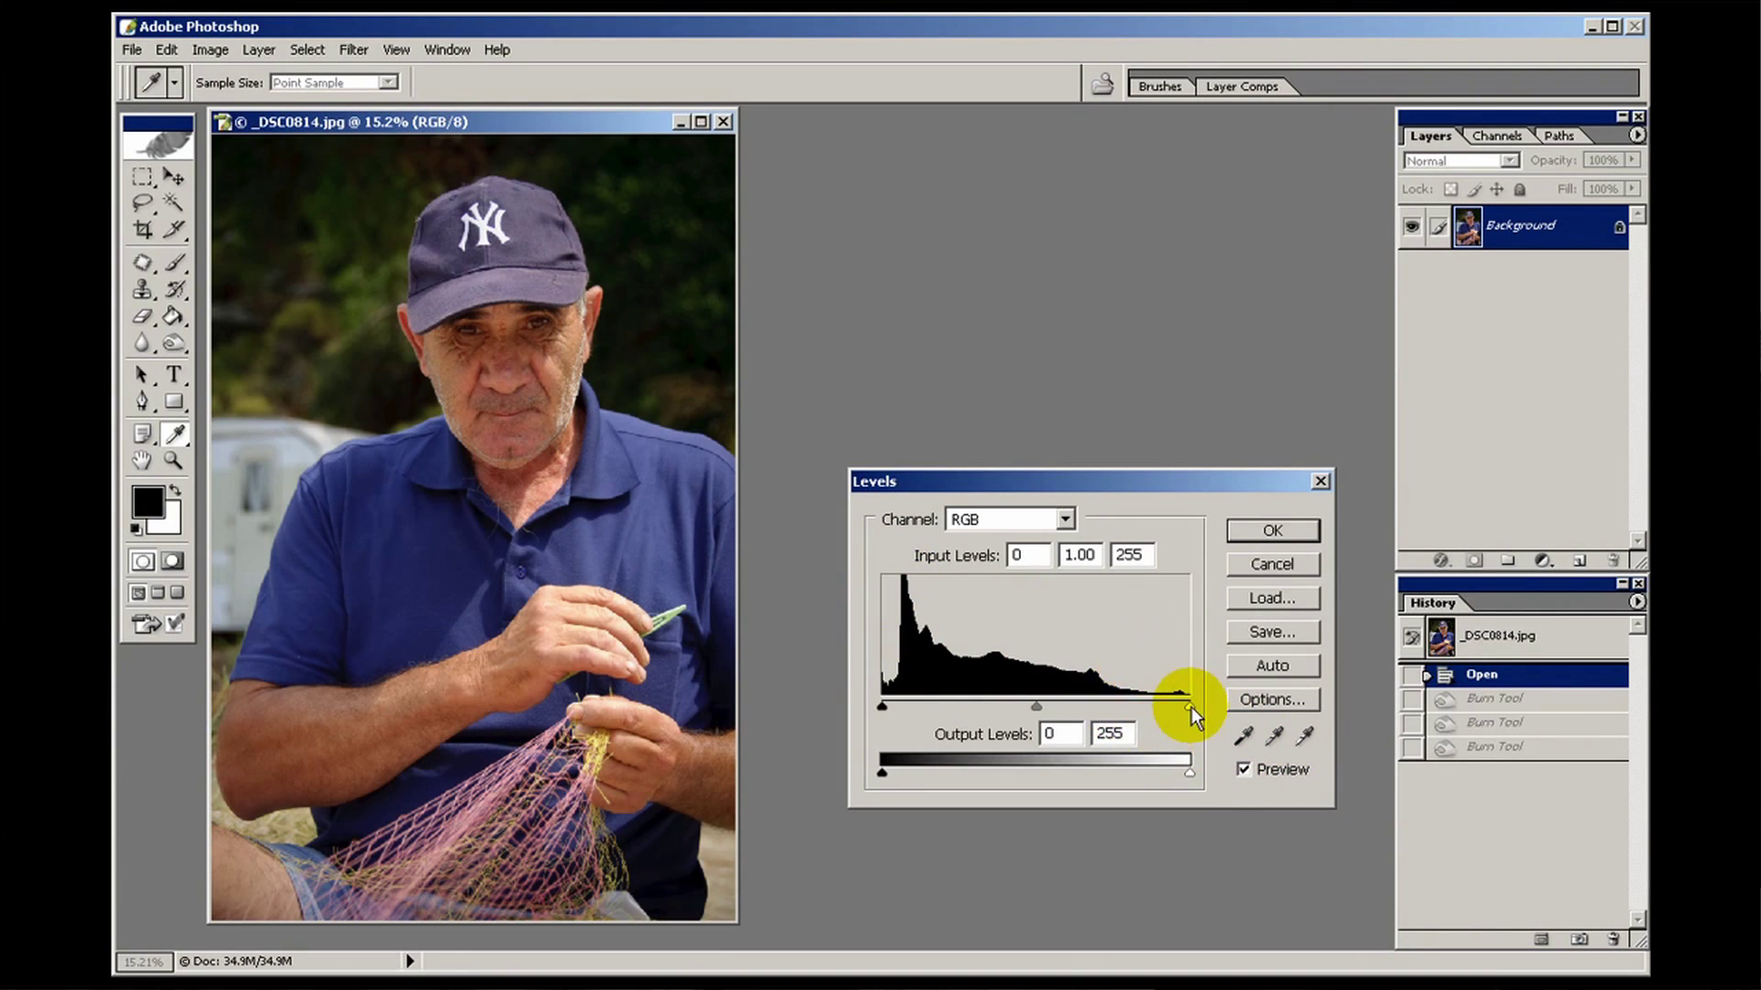
left_click_drag(1191, 707, 1130, 706)
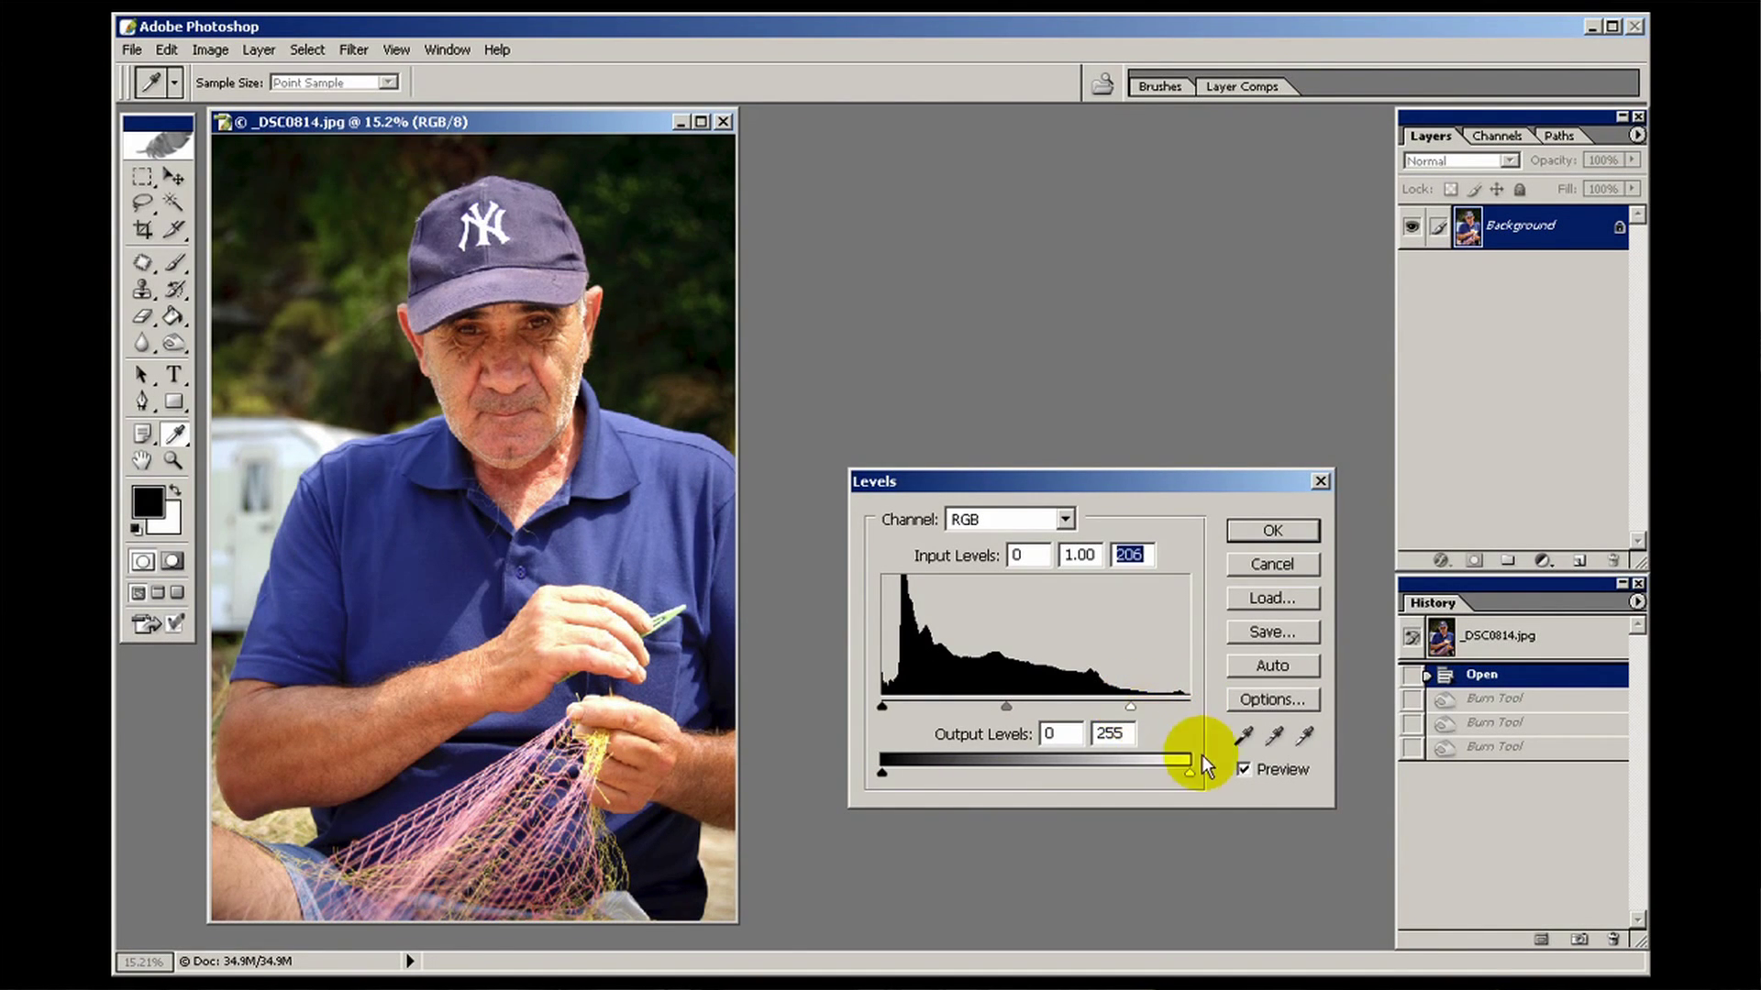
Compare the photo with and without the Levels change several times, checking the hands' highlights, and cancel the adjustment
left_click(1245, 769)
left_click(1240, 768)
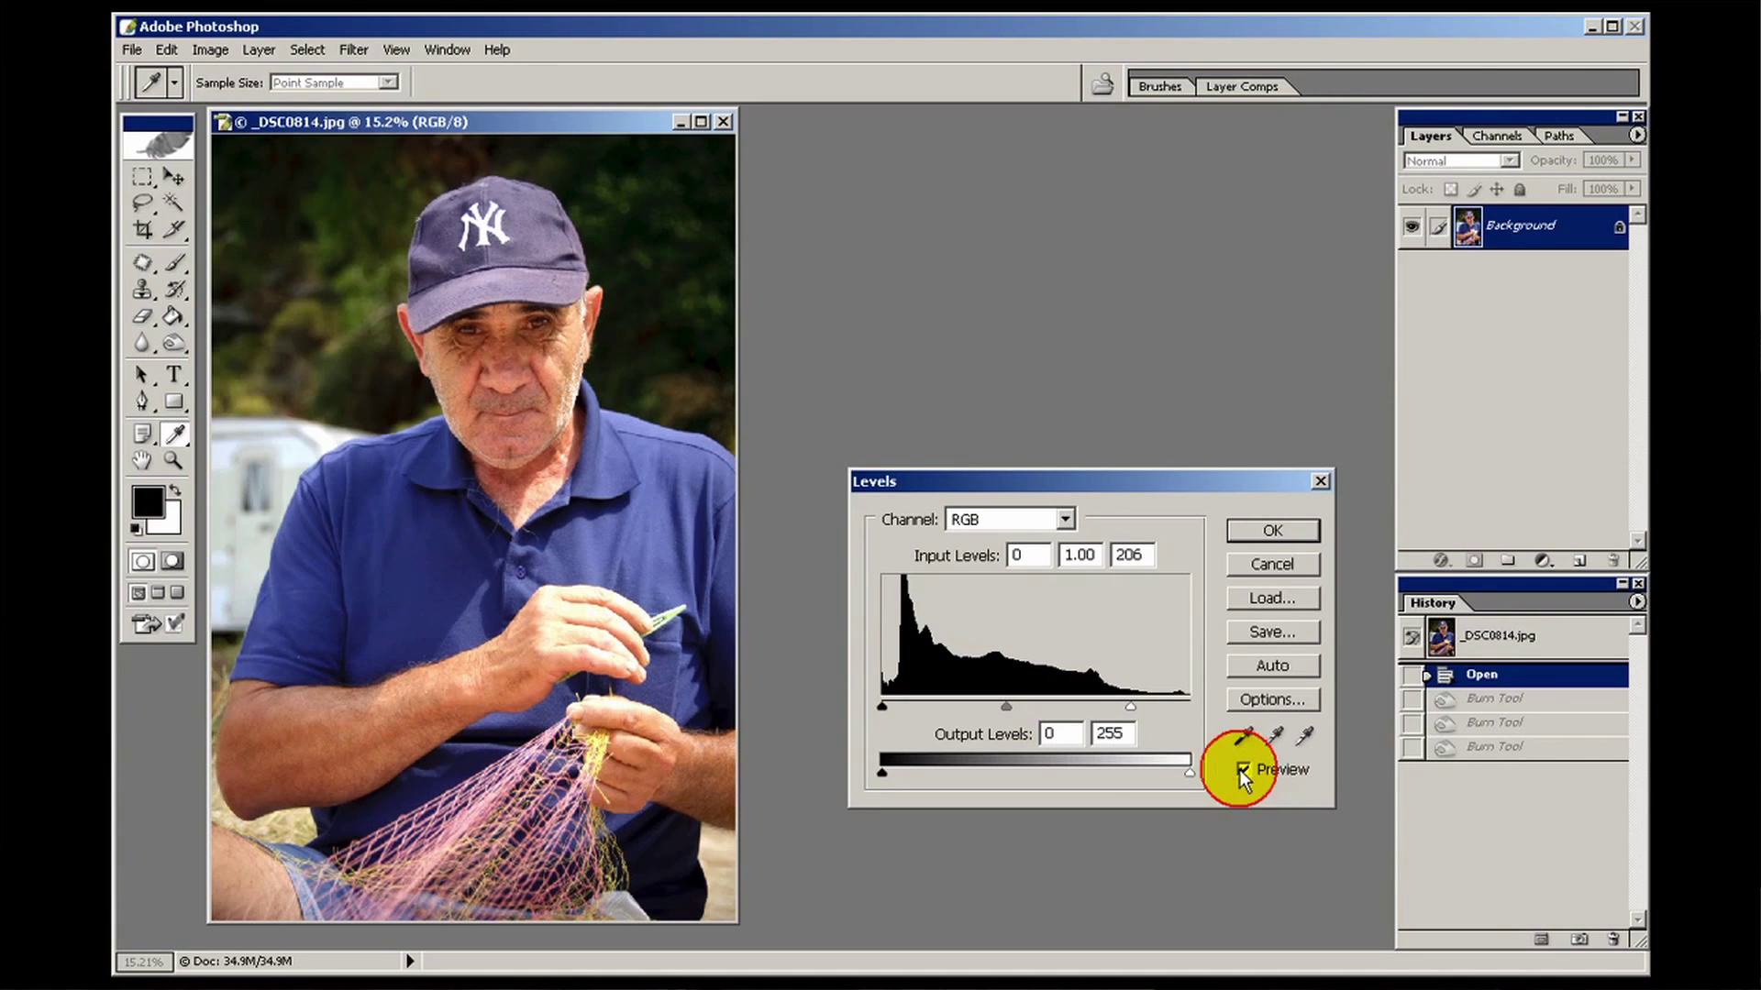
left_click(1240, 768)
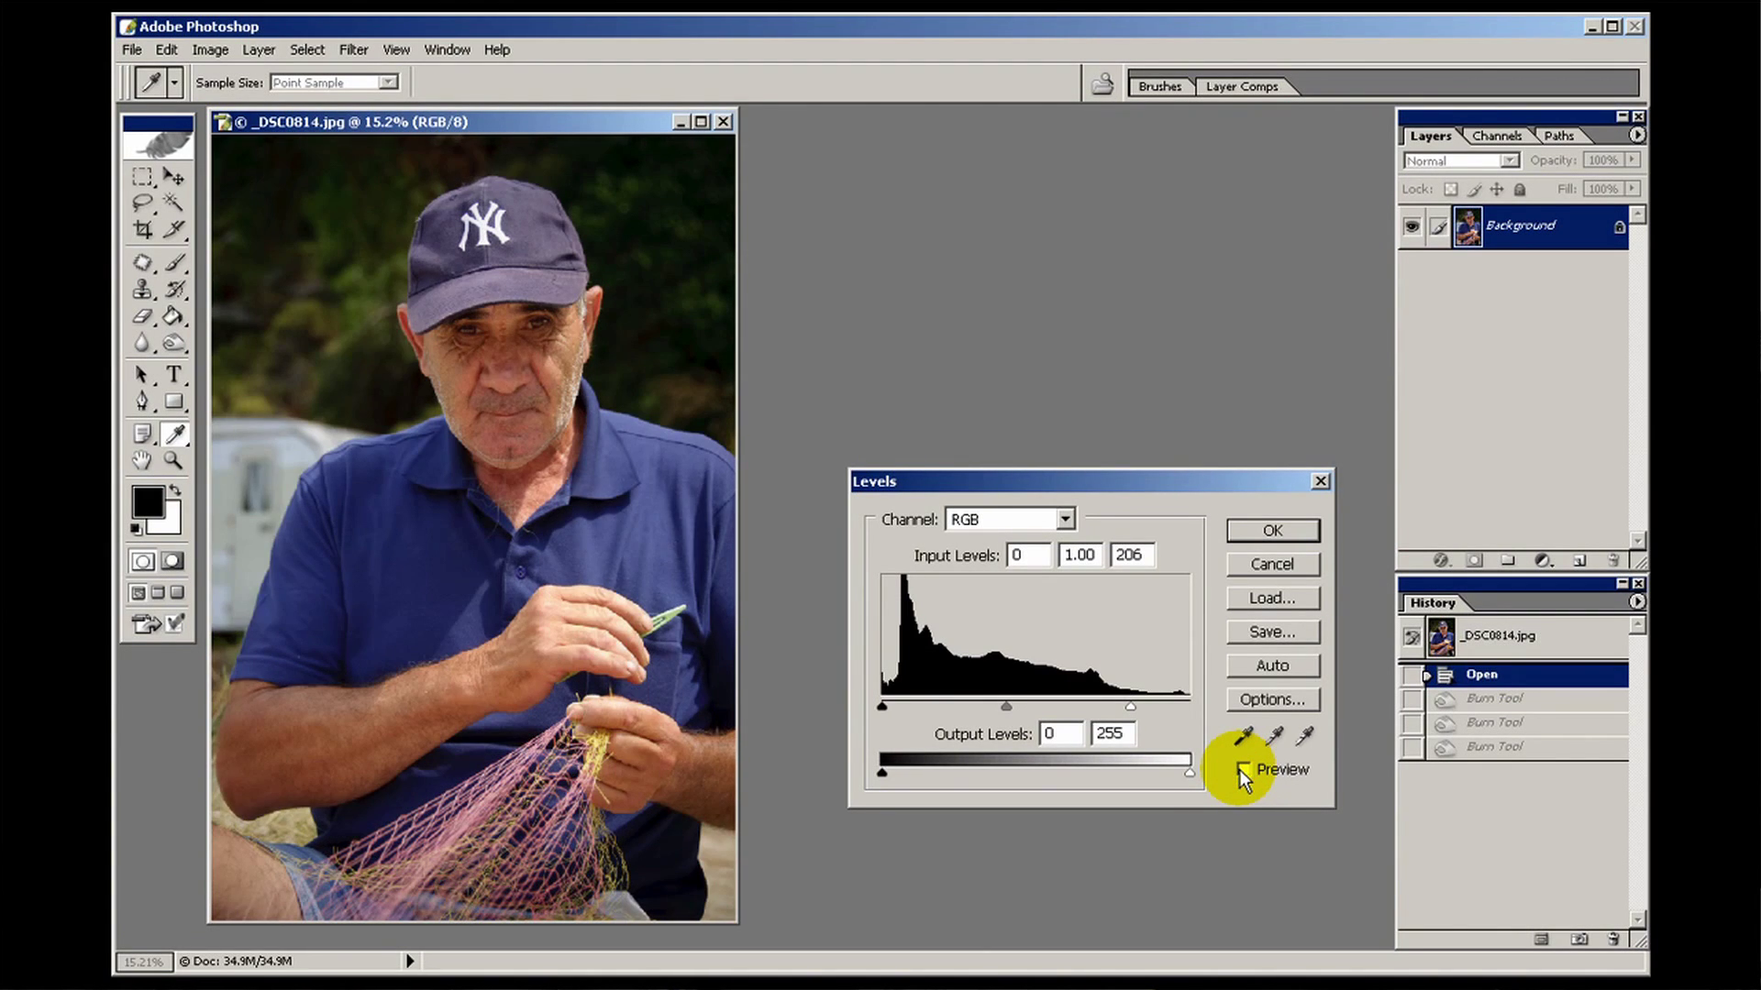
left_click(1240, 769)
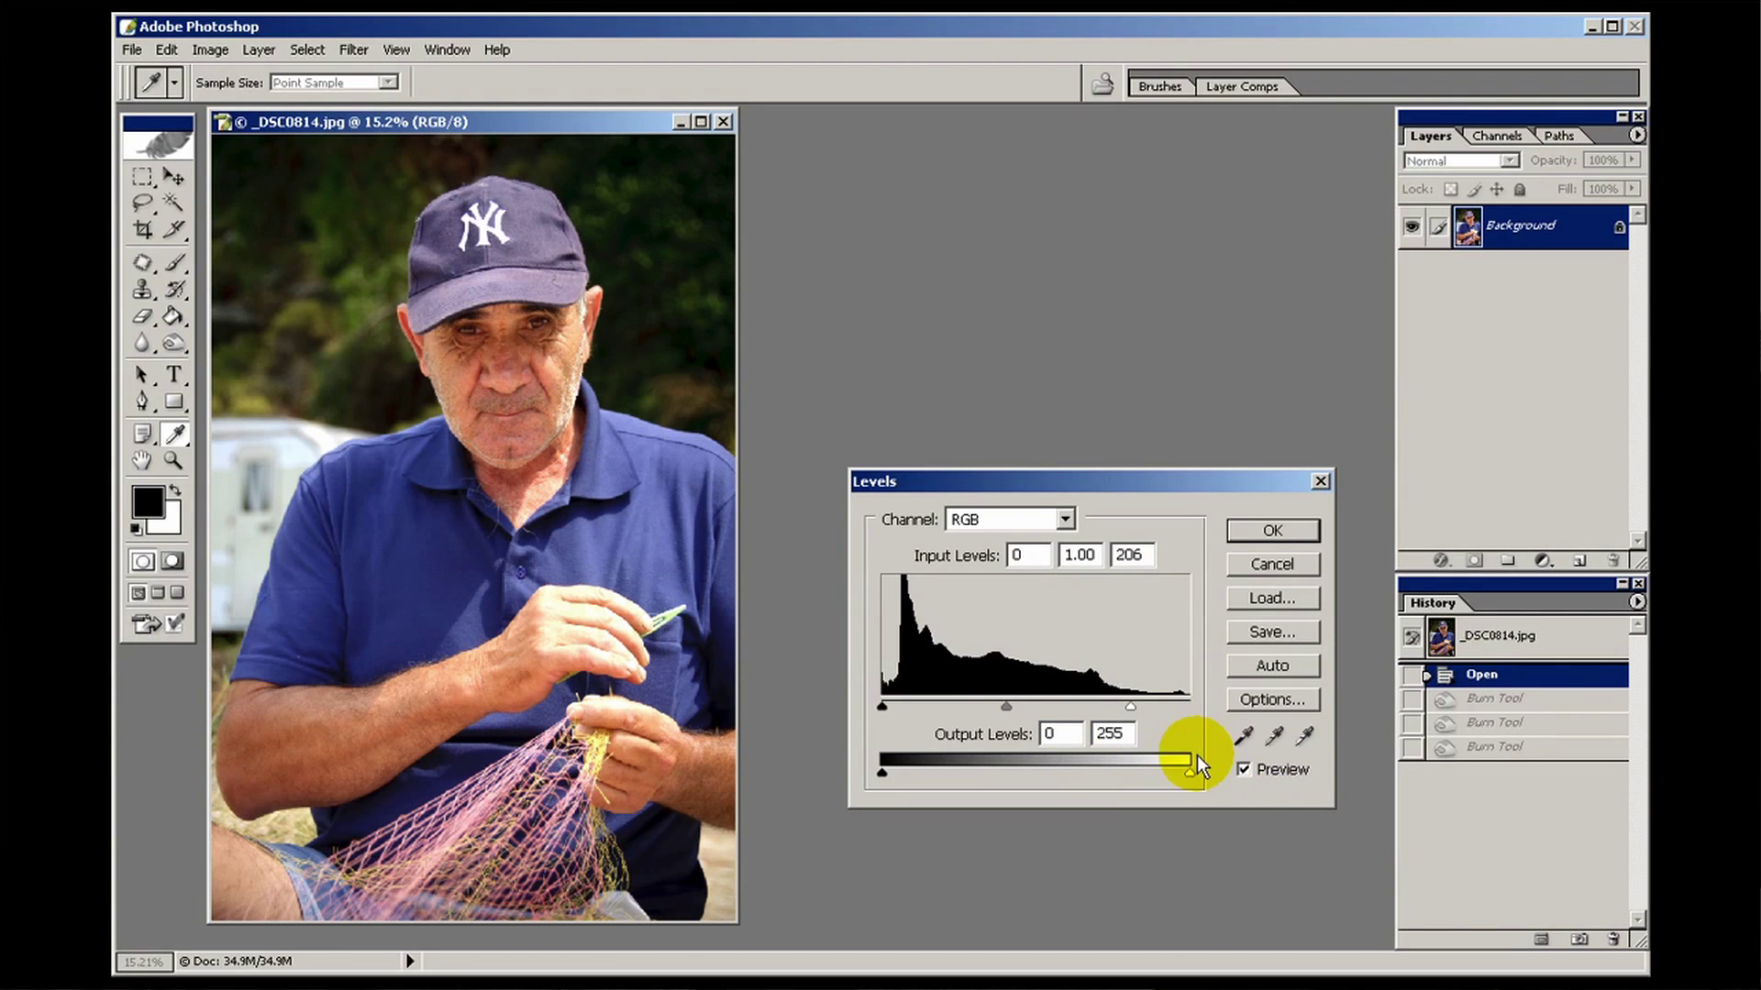
left_click(1244, 768)
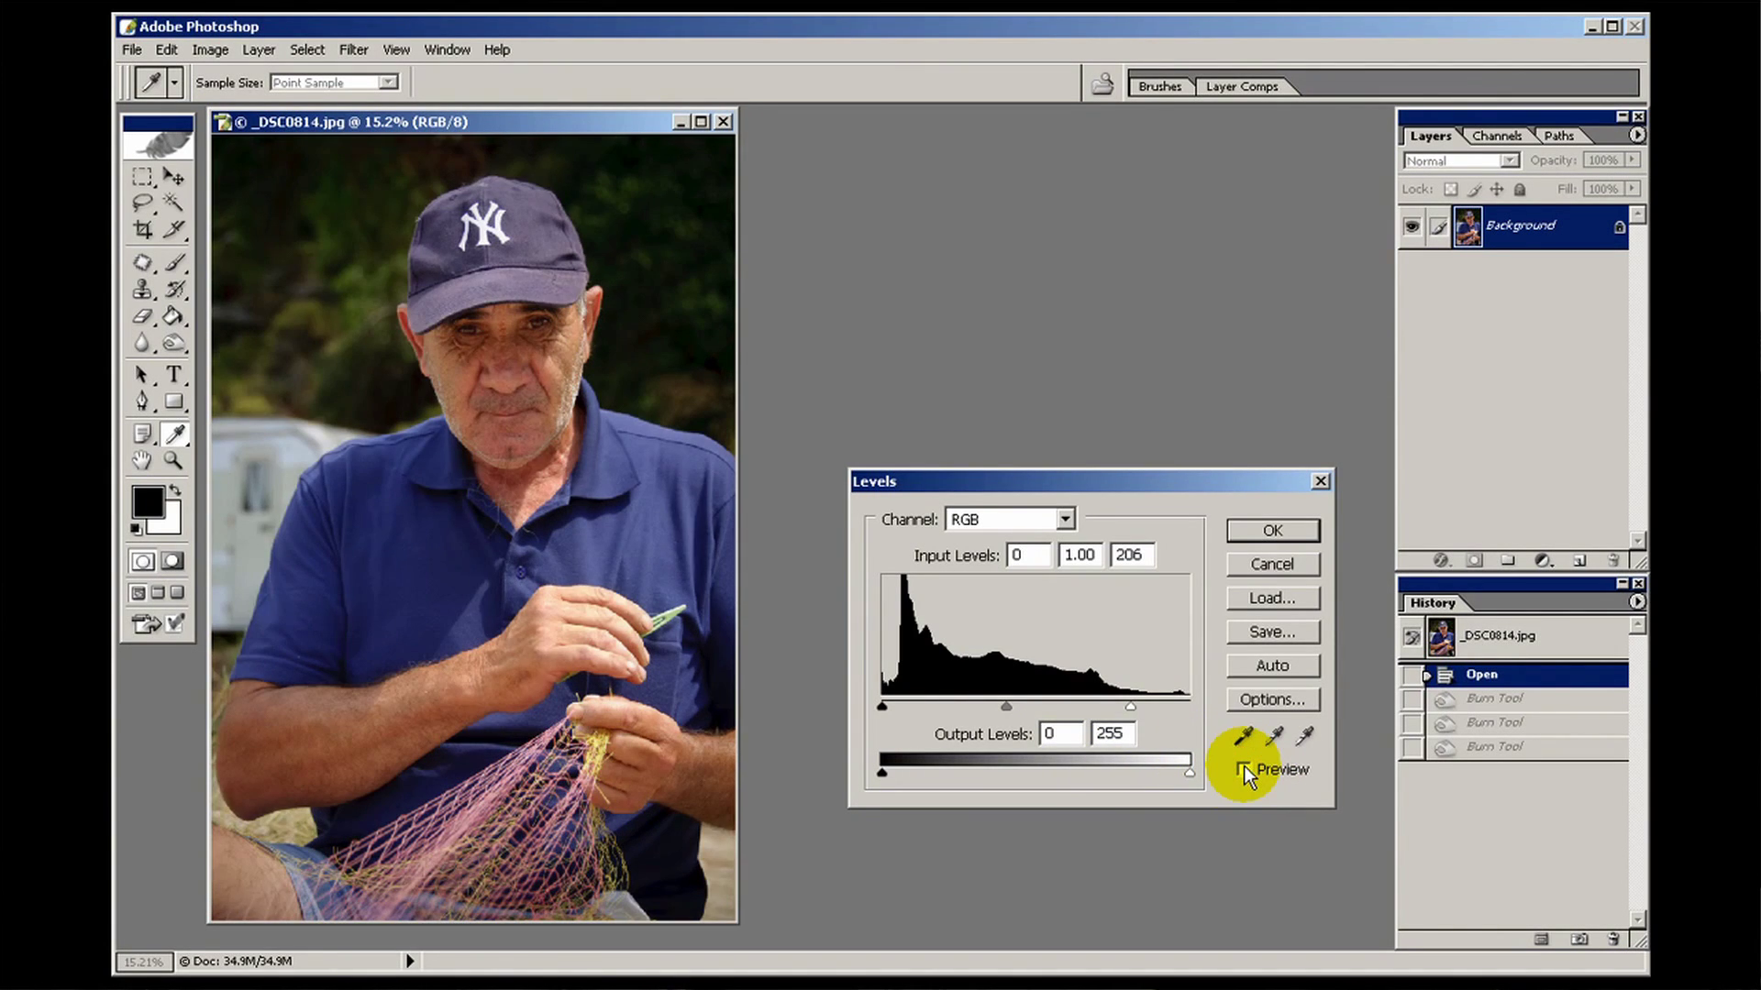
left_click(1243, 768)
left_click(1244, 769)
left_click(1244, 768)
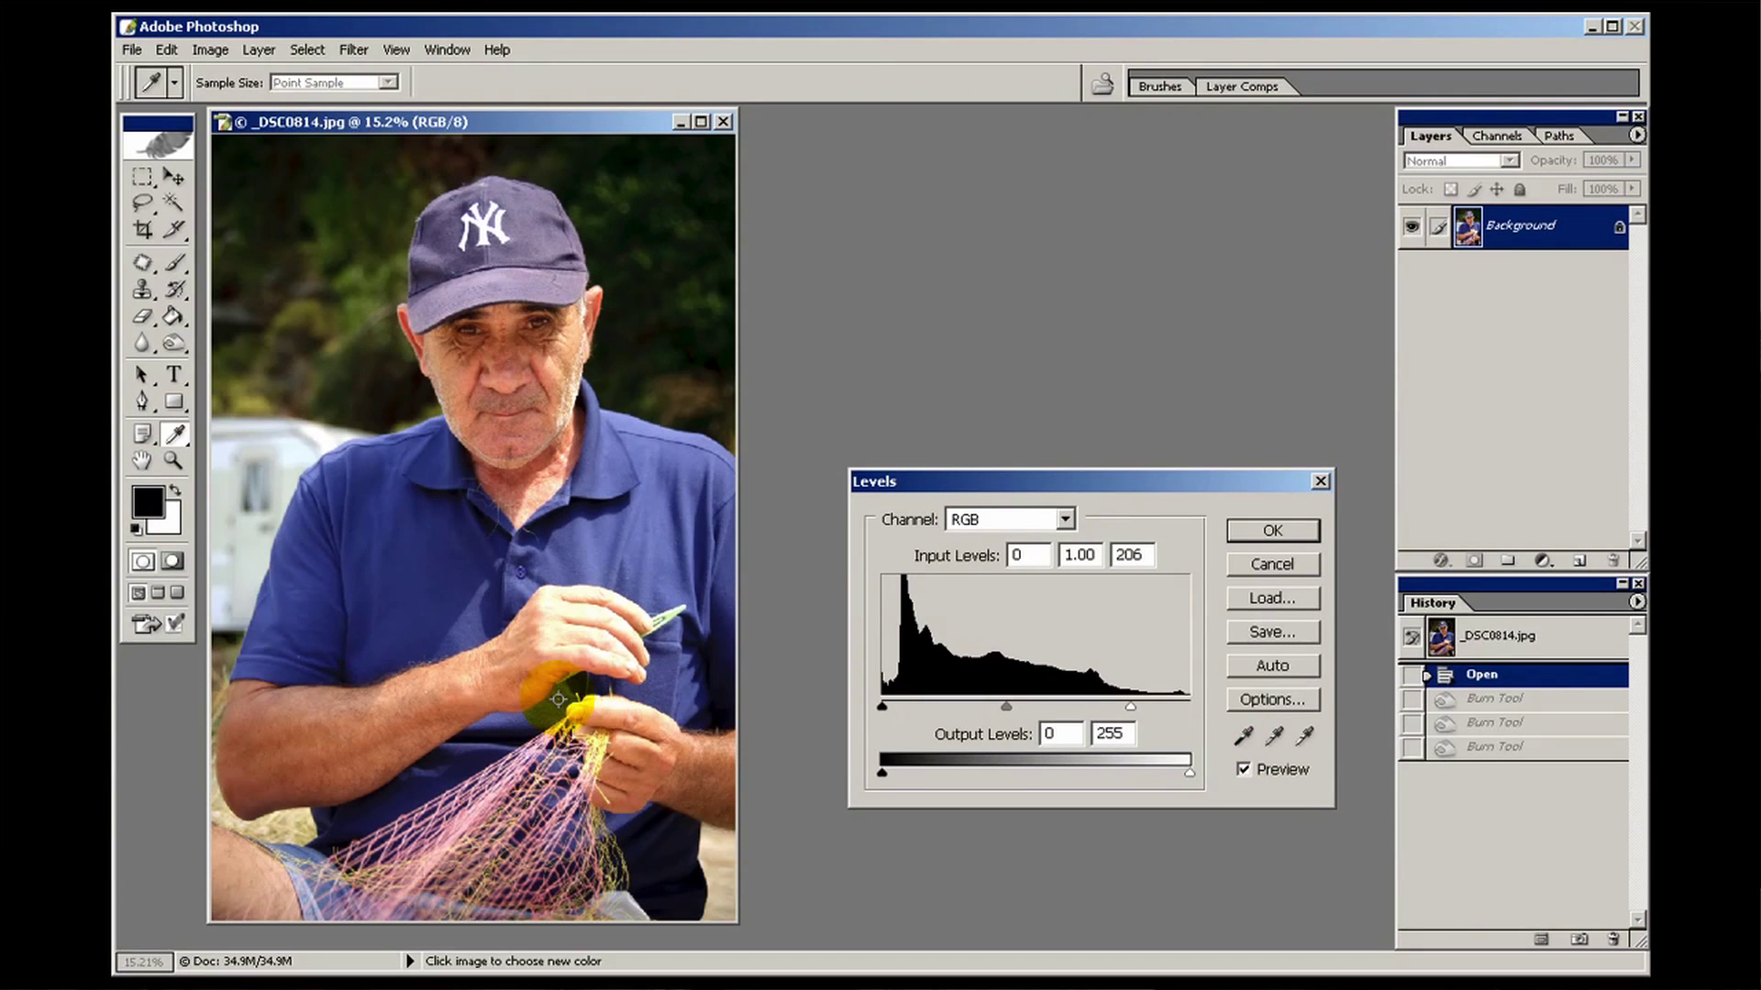
left_click(1245, 769)
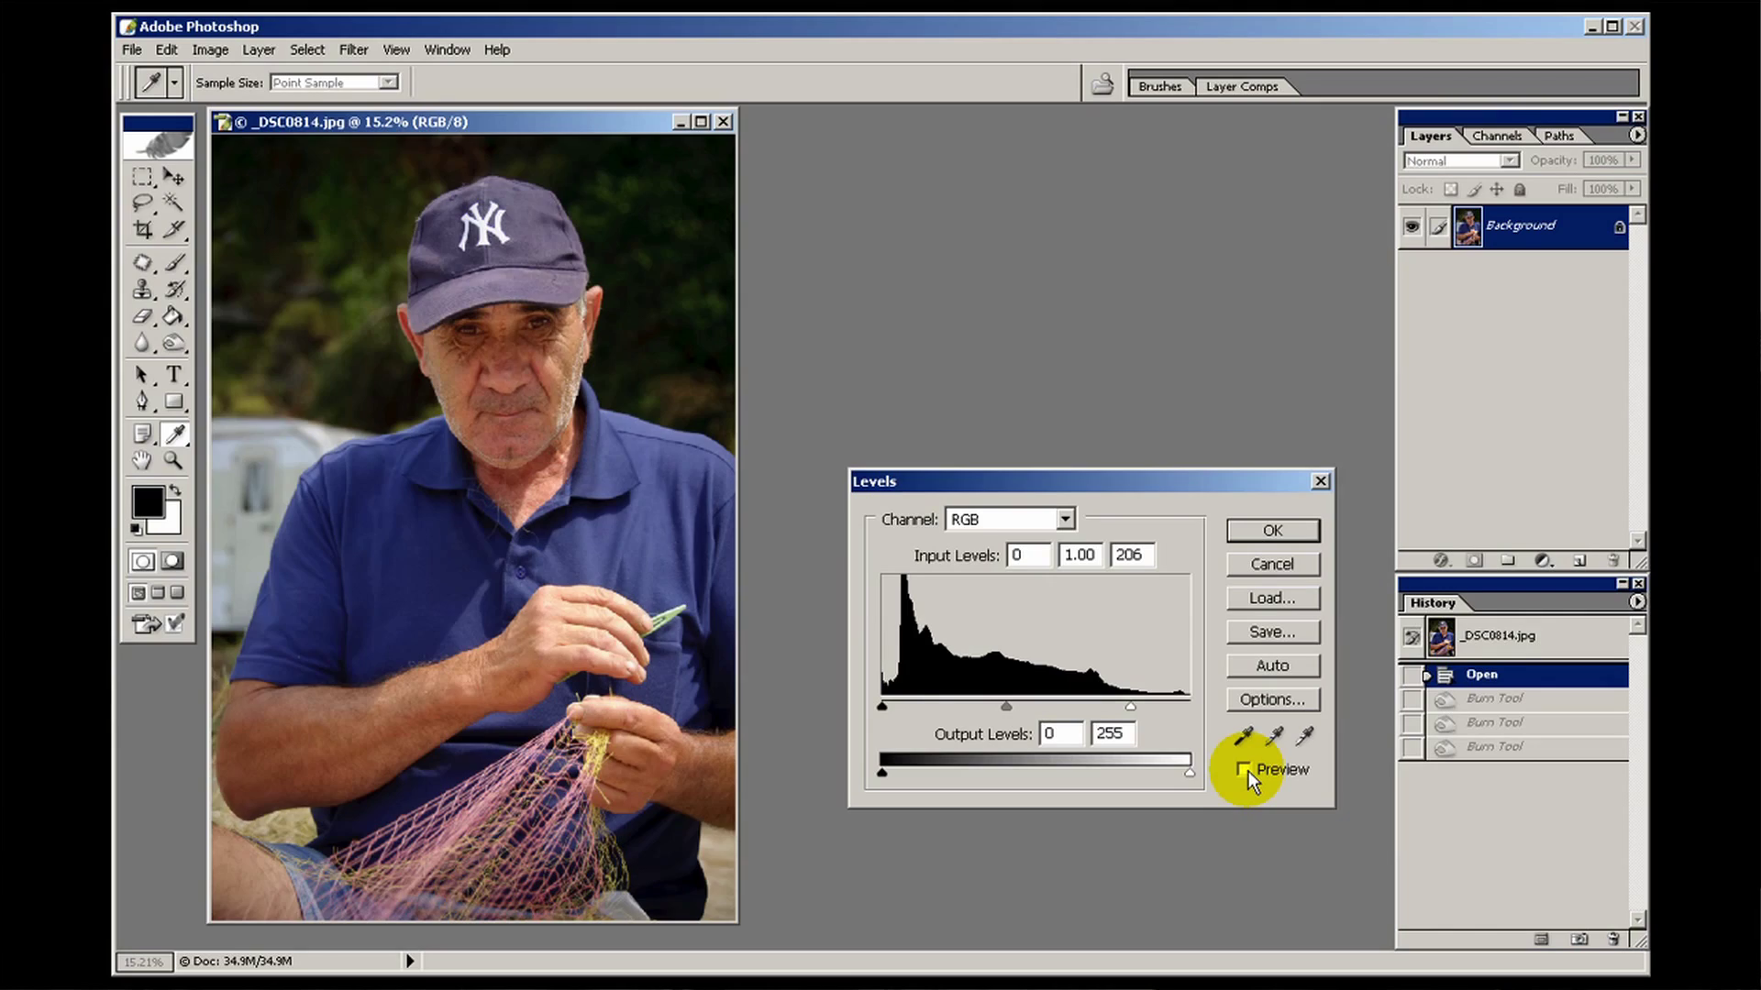
left_click(1244, 769)
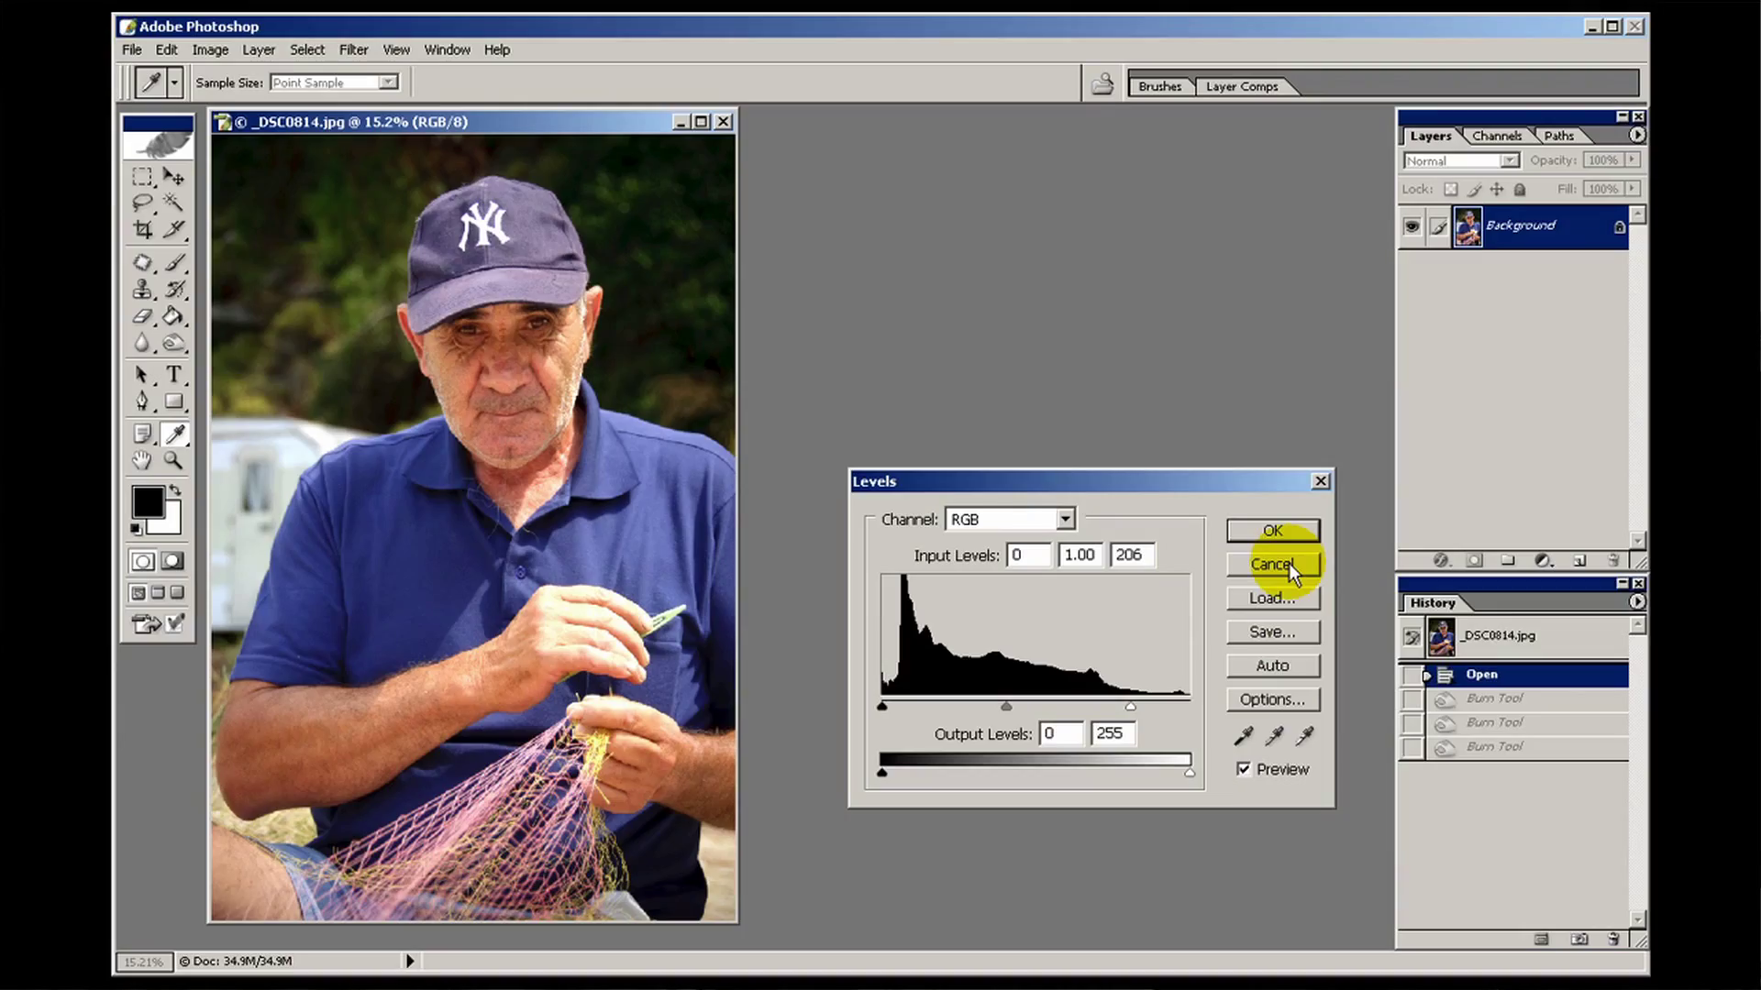
left_click(1289, 563)
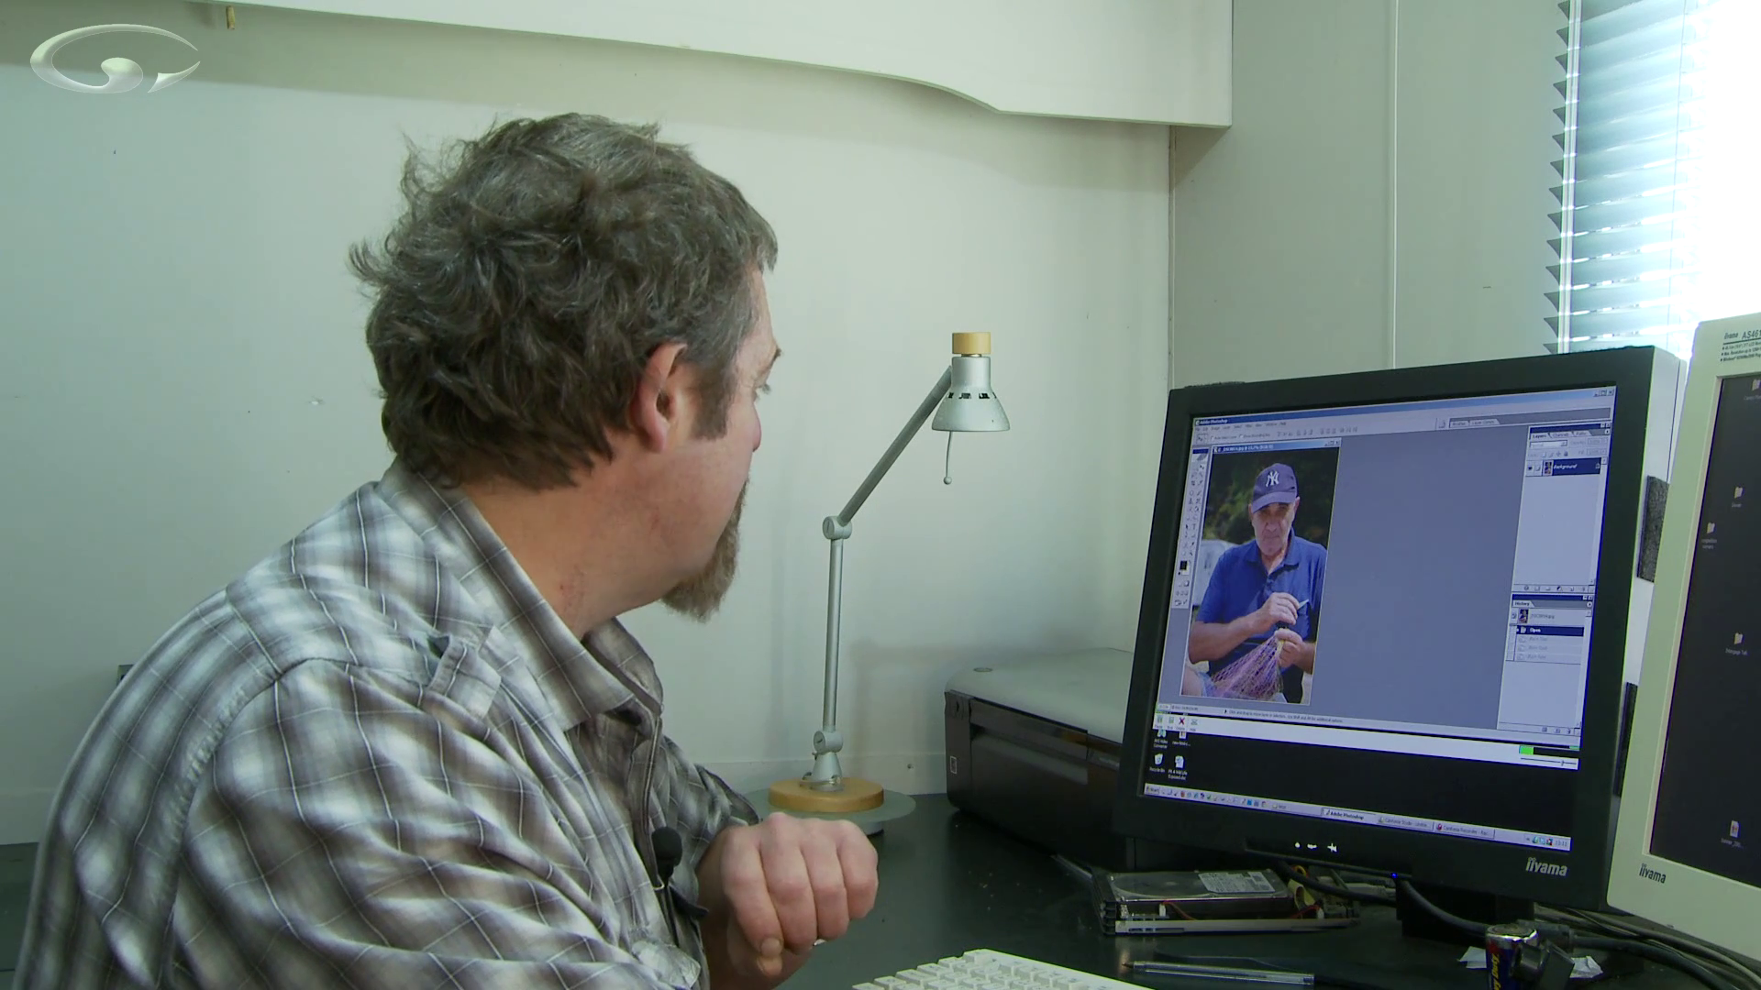
Switch to the Burn Tool and set its brush to a 333 px master diameter with 52% hardness
left_click(171, 341)
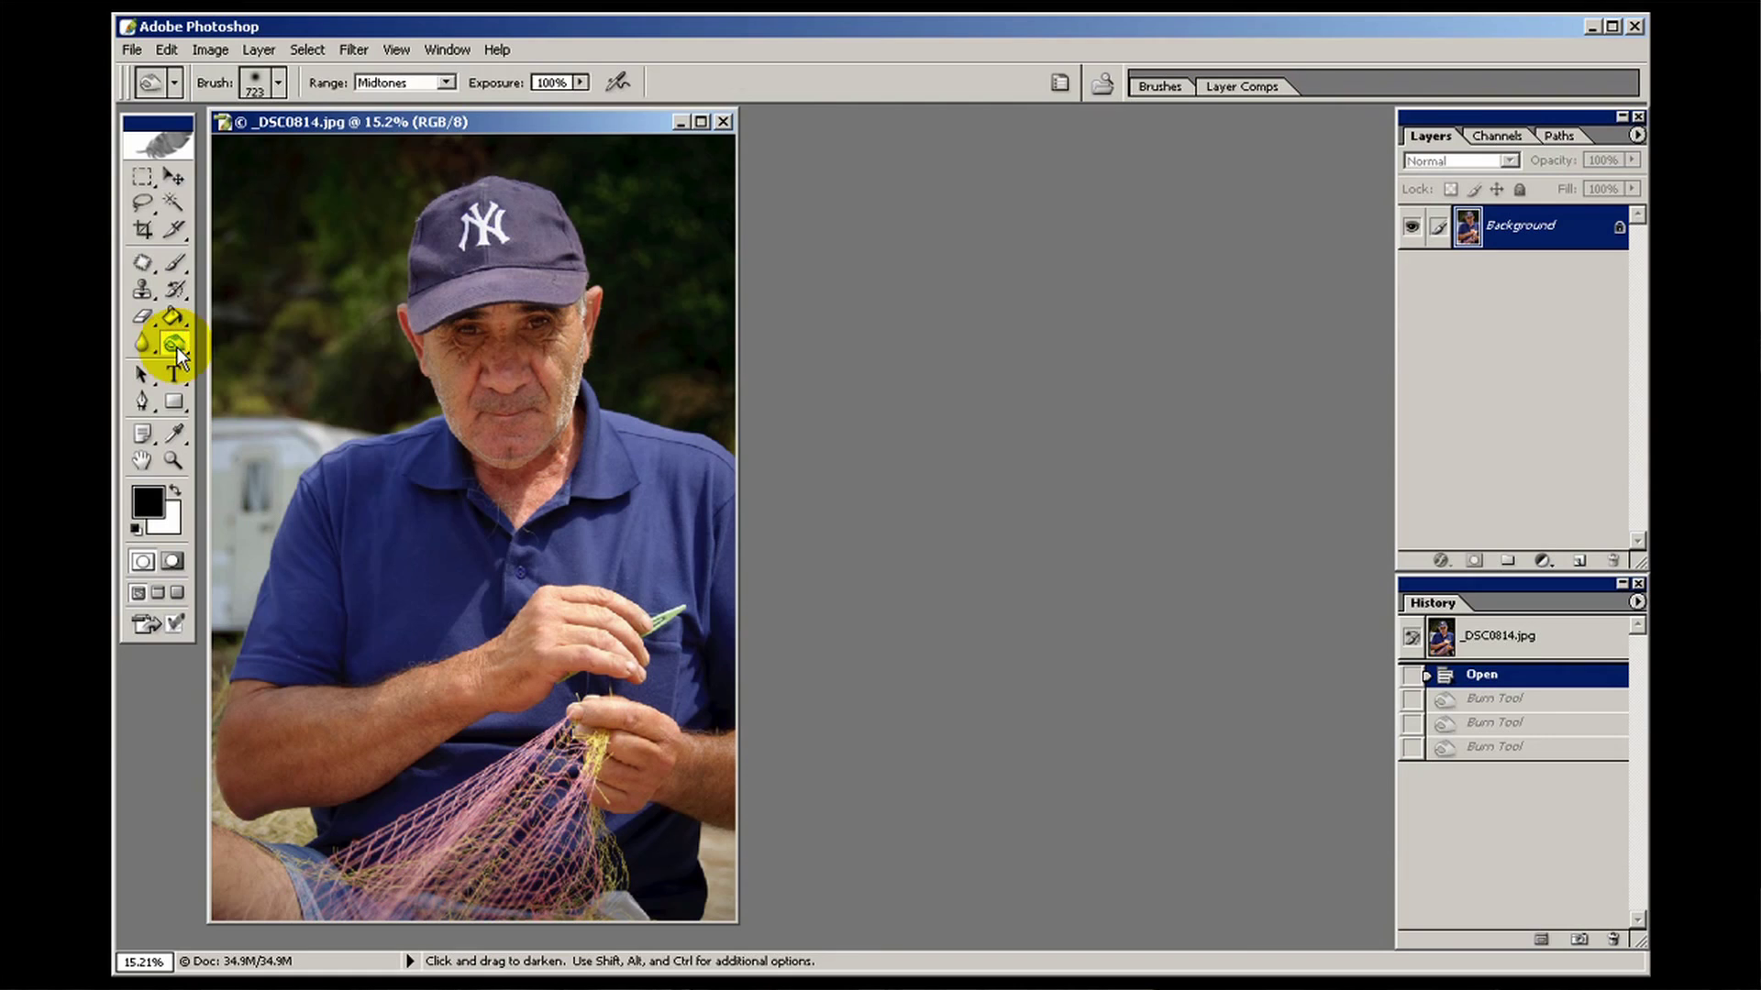
left_click_drag(514, 592, 584, 626)
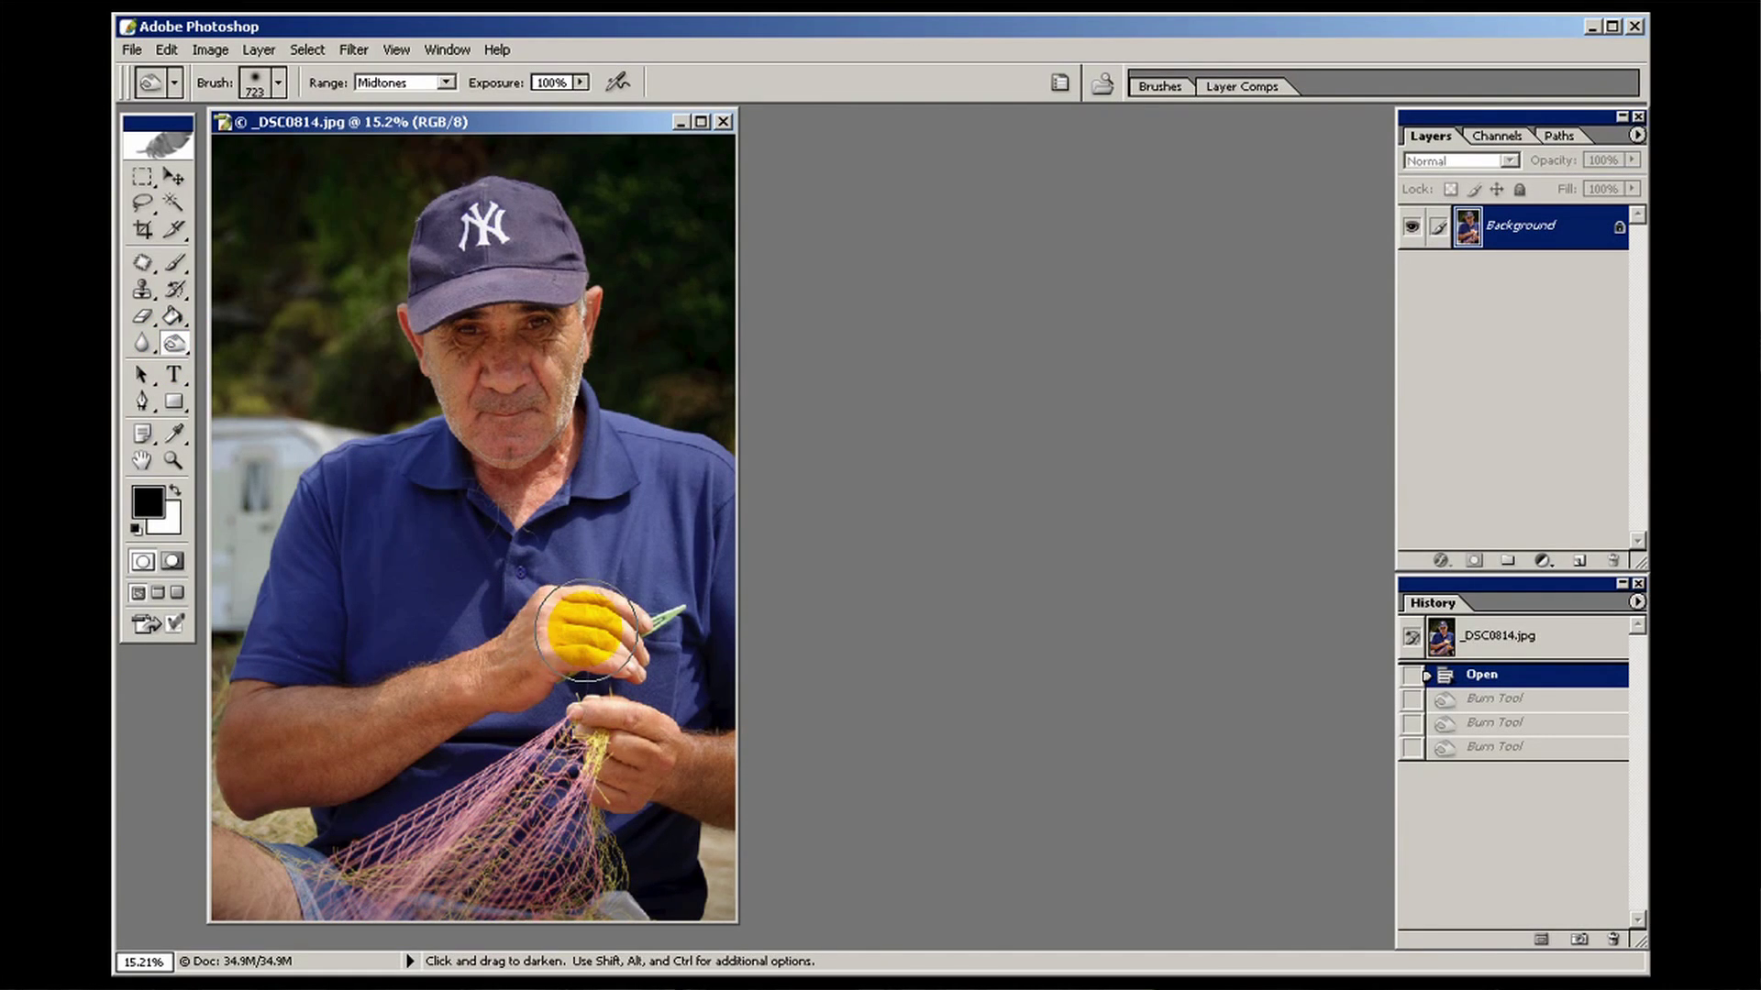
right_click(576, 628)
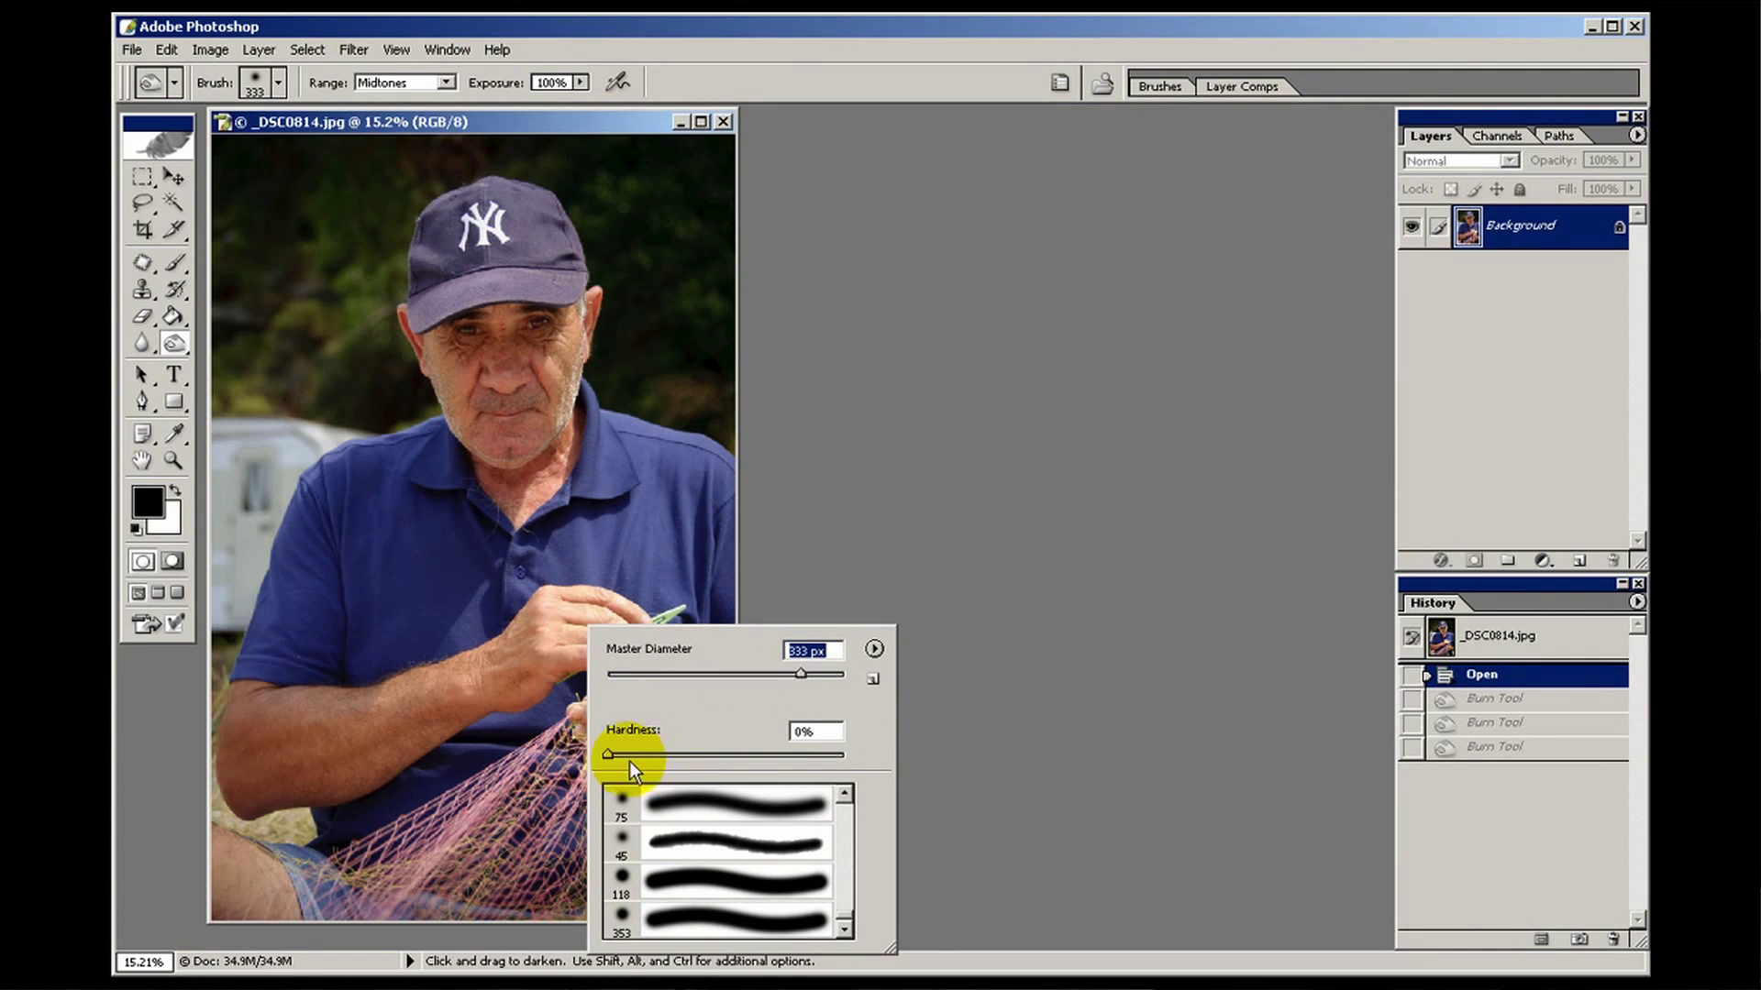
left_click_drag(609, 754, 728, 756)
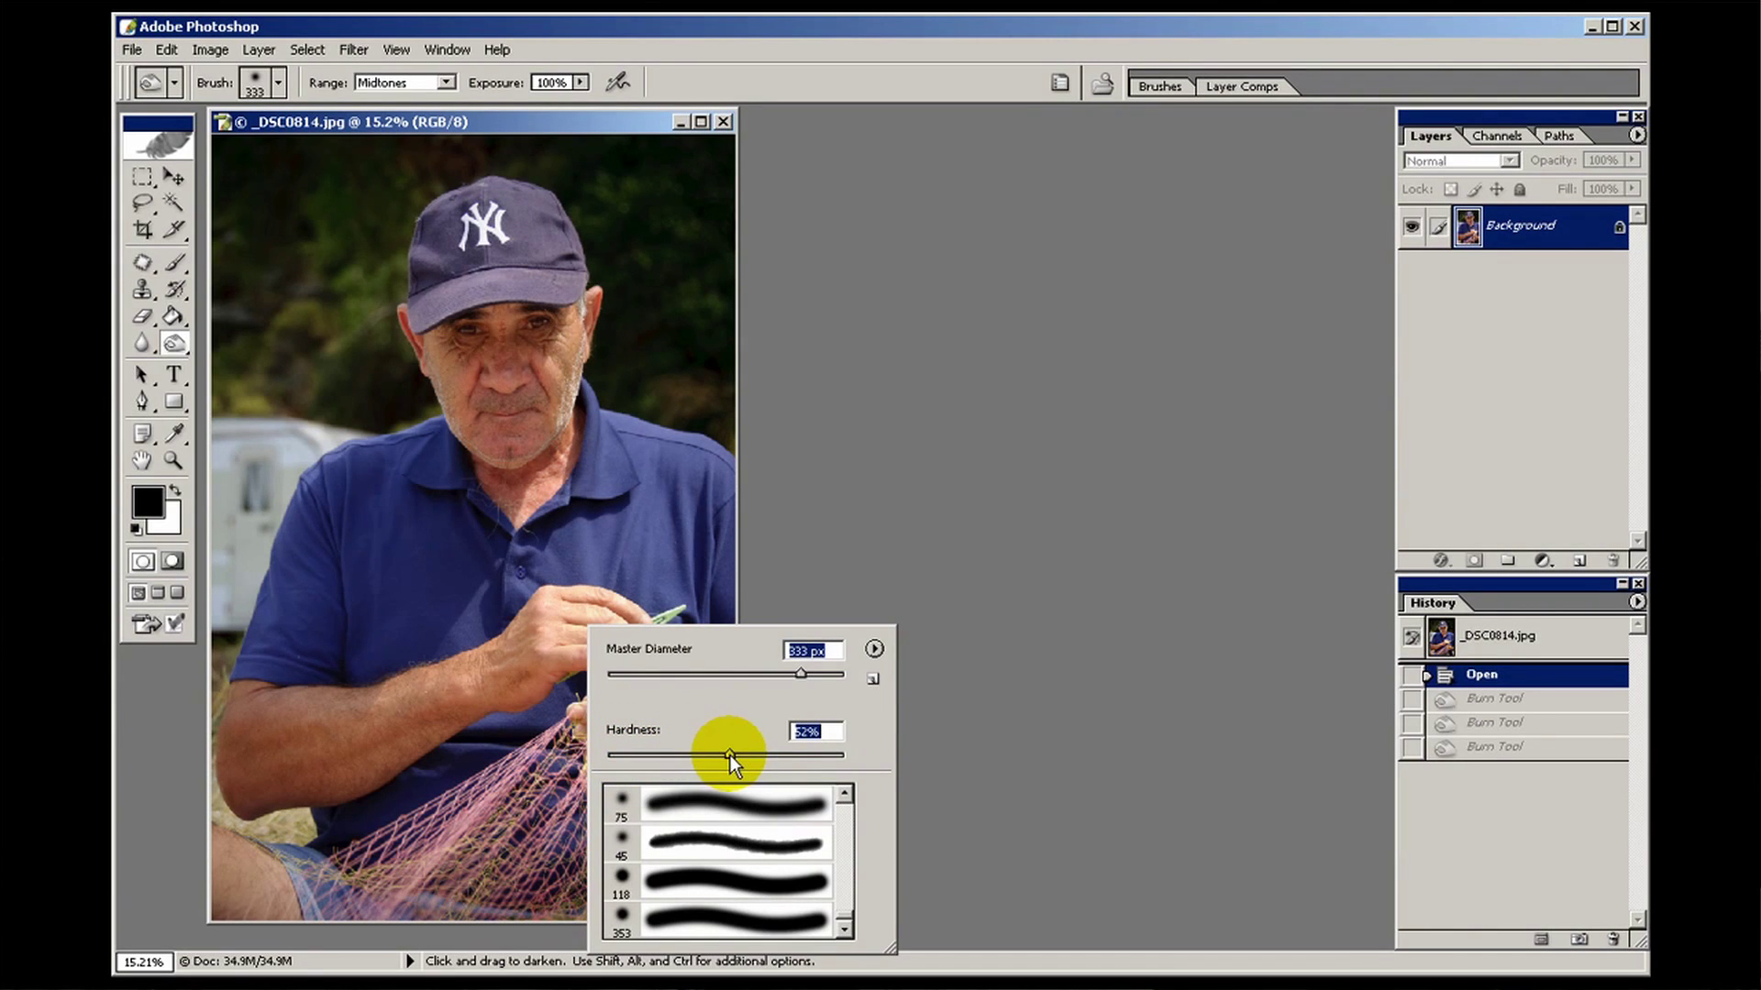
left_click(608, 123)
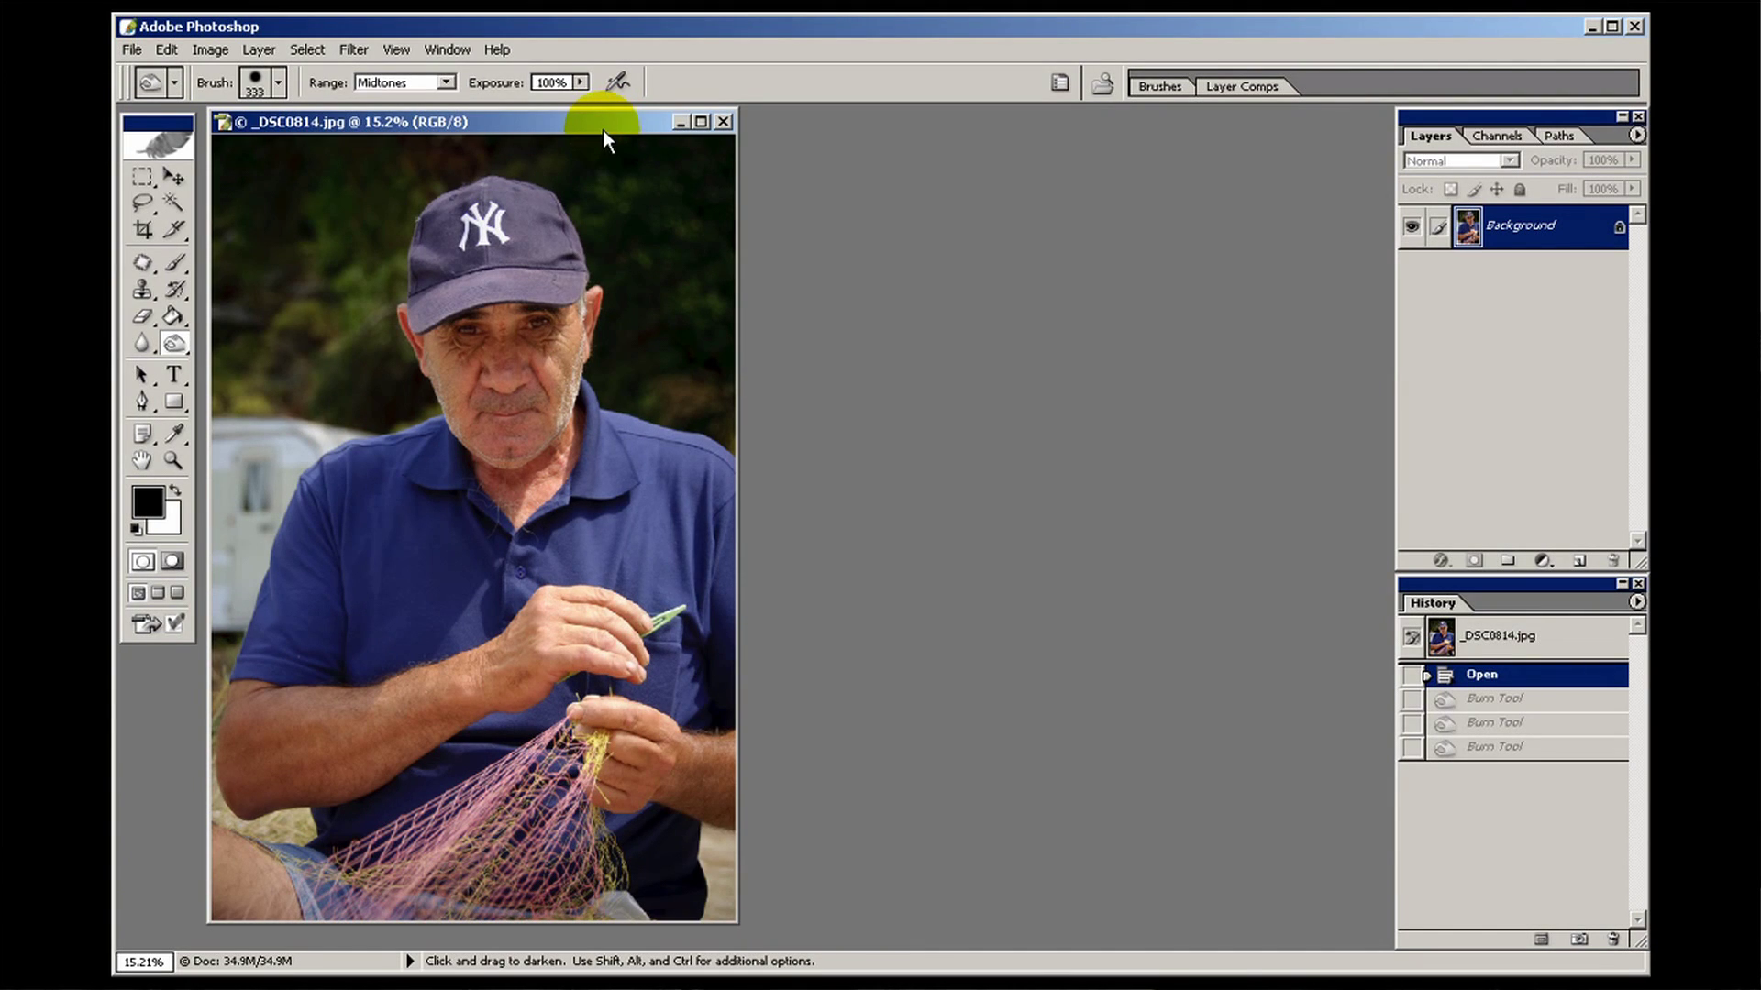
Try darkening the man's upper hand with the 333 px Burn brush at 100% exposure and undo the strokes
left_click_drag(573, 639, 574, 640)
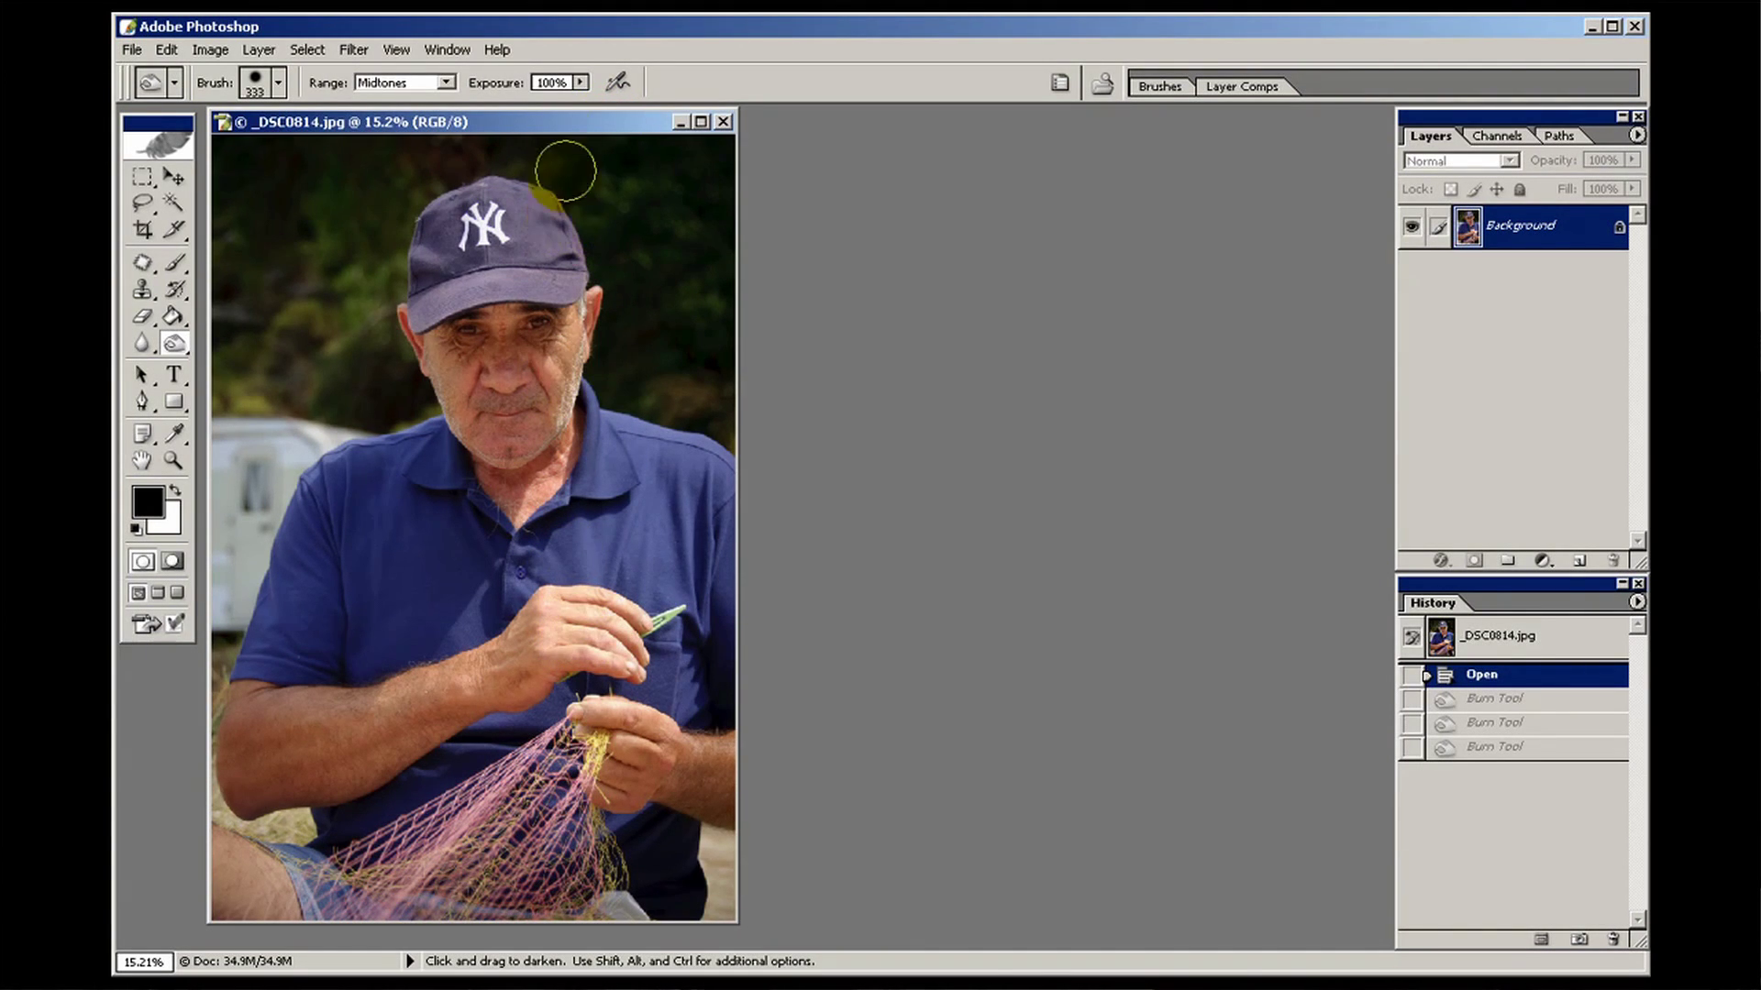
left_click(567, 81)
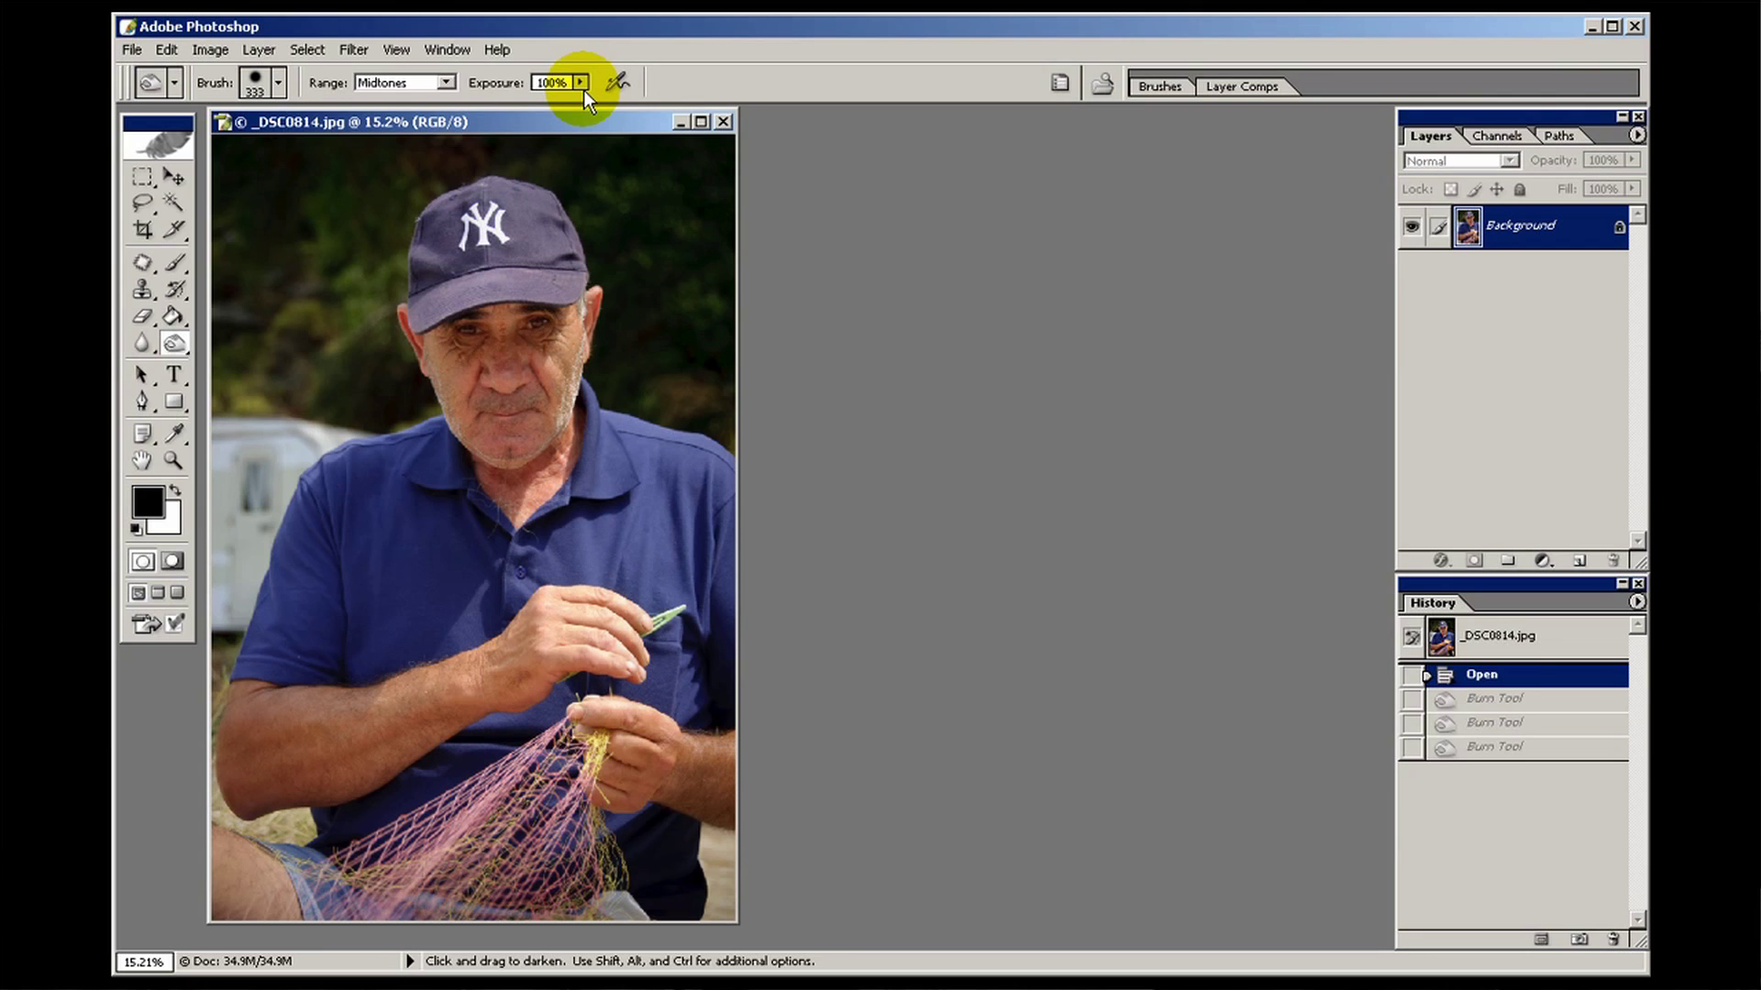
left_click_drag(633, 601, 555, 619)
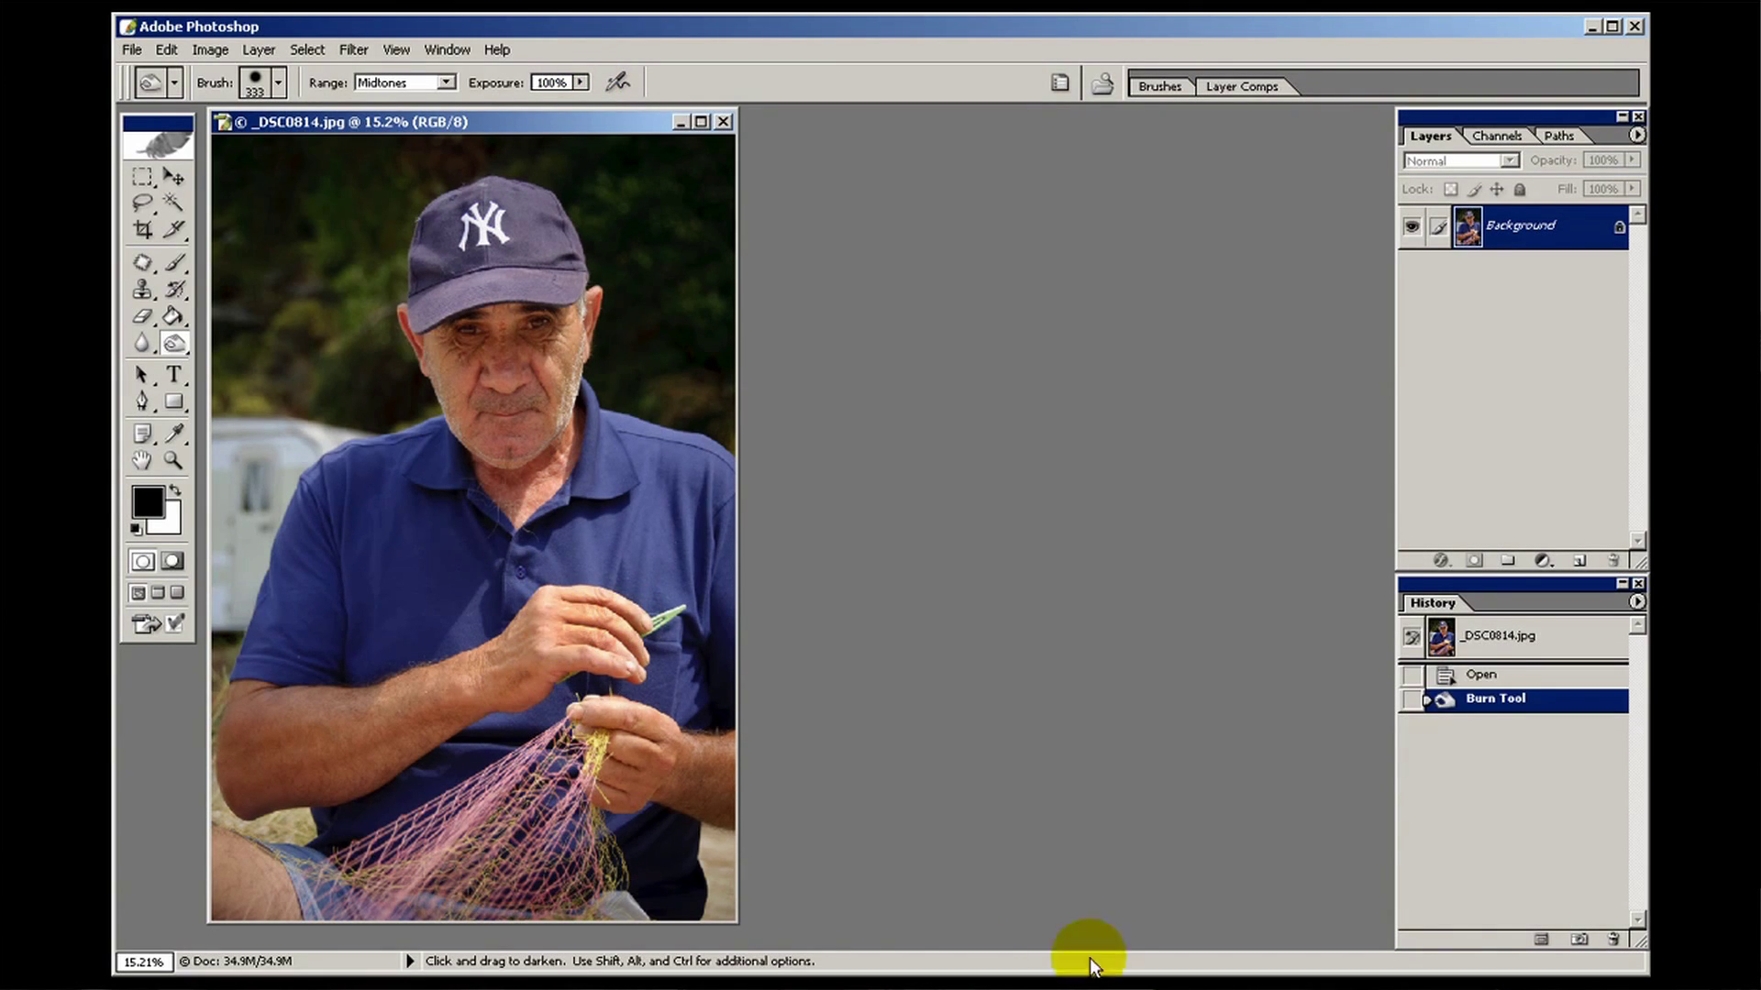
key("ctrl+alt+z")
key("ctrl+alt+z")
key("ctrl+alt+z")
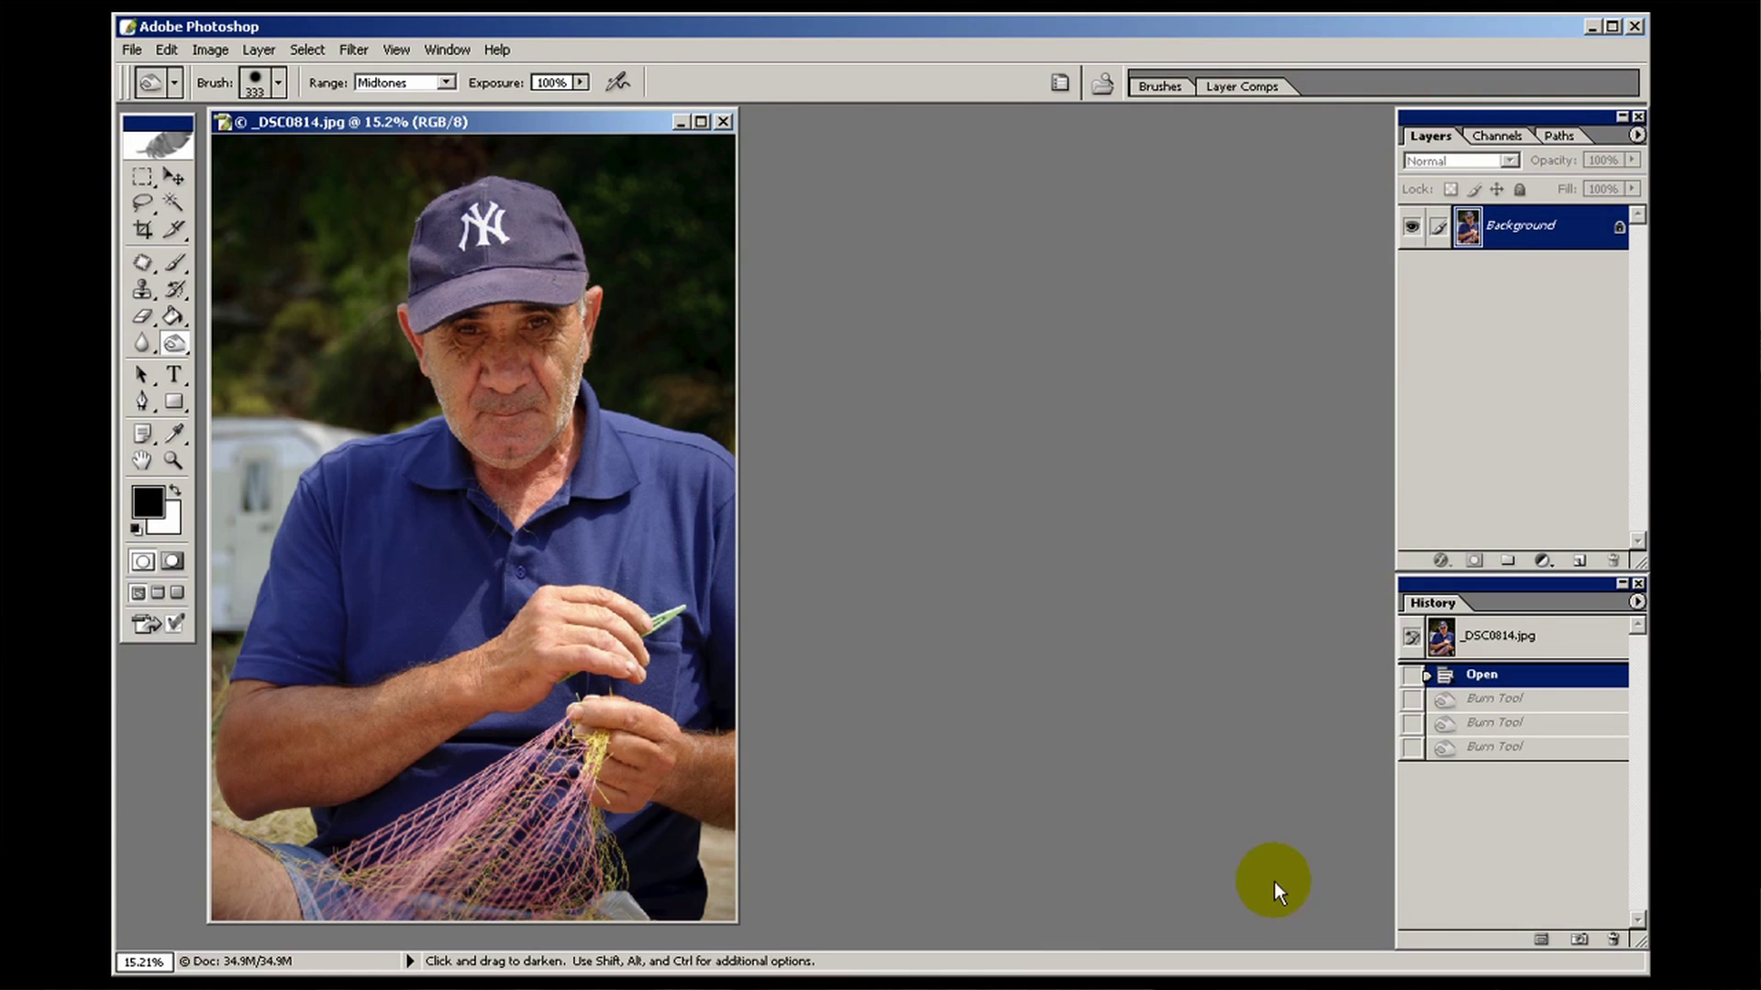
Set the Burn Tool's exposure to 19% and darken the man's upper hand with several strokes
left_click(578, 83)
left_click_drag(491, 103, 477, 99)
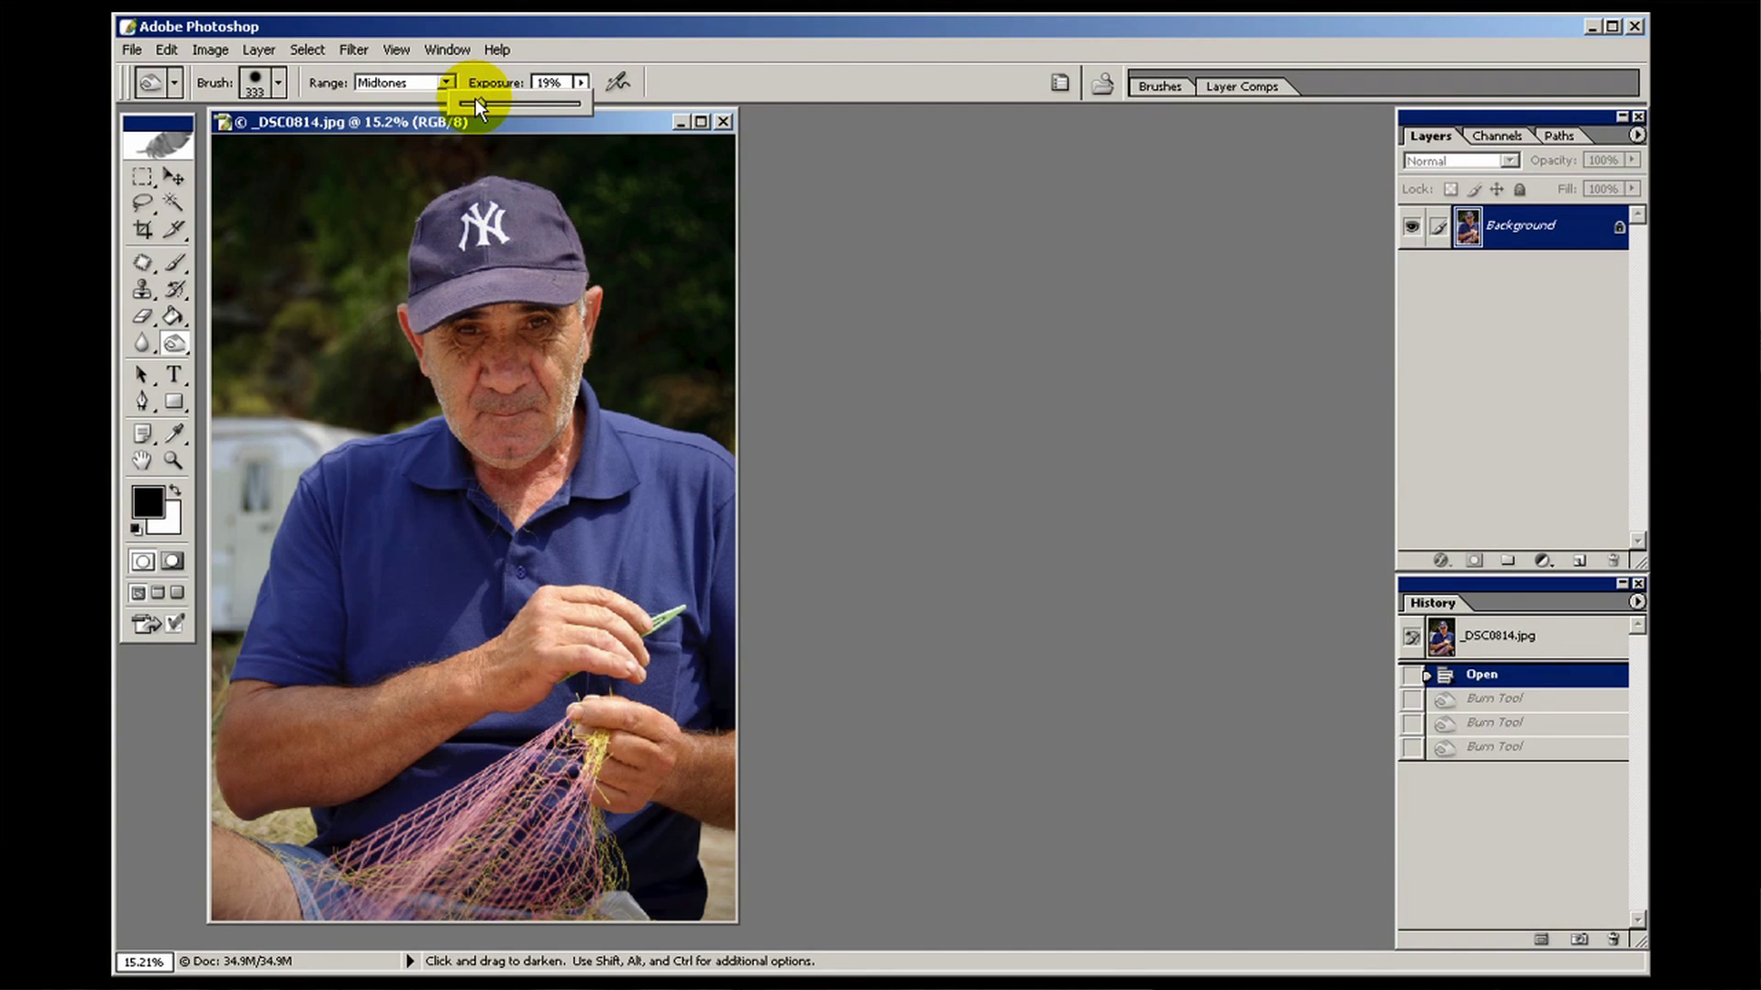
left_click(616, 630)
mouse_move(616, 630)
left_mouse_down()
mouse_move(562, 617)
mouse_move(609, 636)
mouse_move(562, 636)
mouse_move(609, 621)
mouse_move(562, 609)
mouse_move(555, 628)
left_mouse_up()
mouse_move(619, 629)
left_mouse_down()
mouse_move(559, 606)
mouse_move(546, 640)
mouse_move(637, 659)
mouse_move(625, 635)
mouse_move(555, 641)
mouse_move(619, 643)
mouse_move(584, 626)
left_mouse_up()
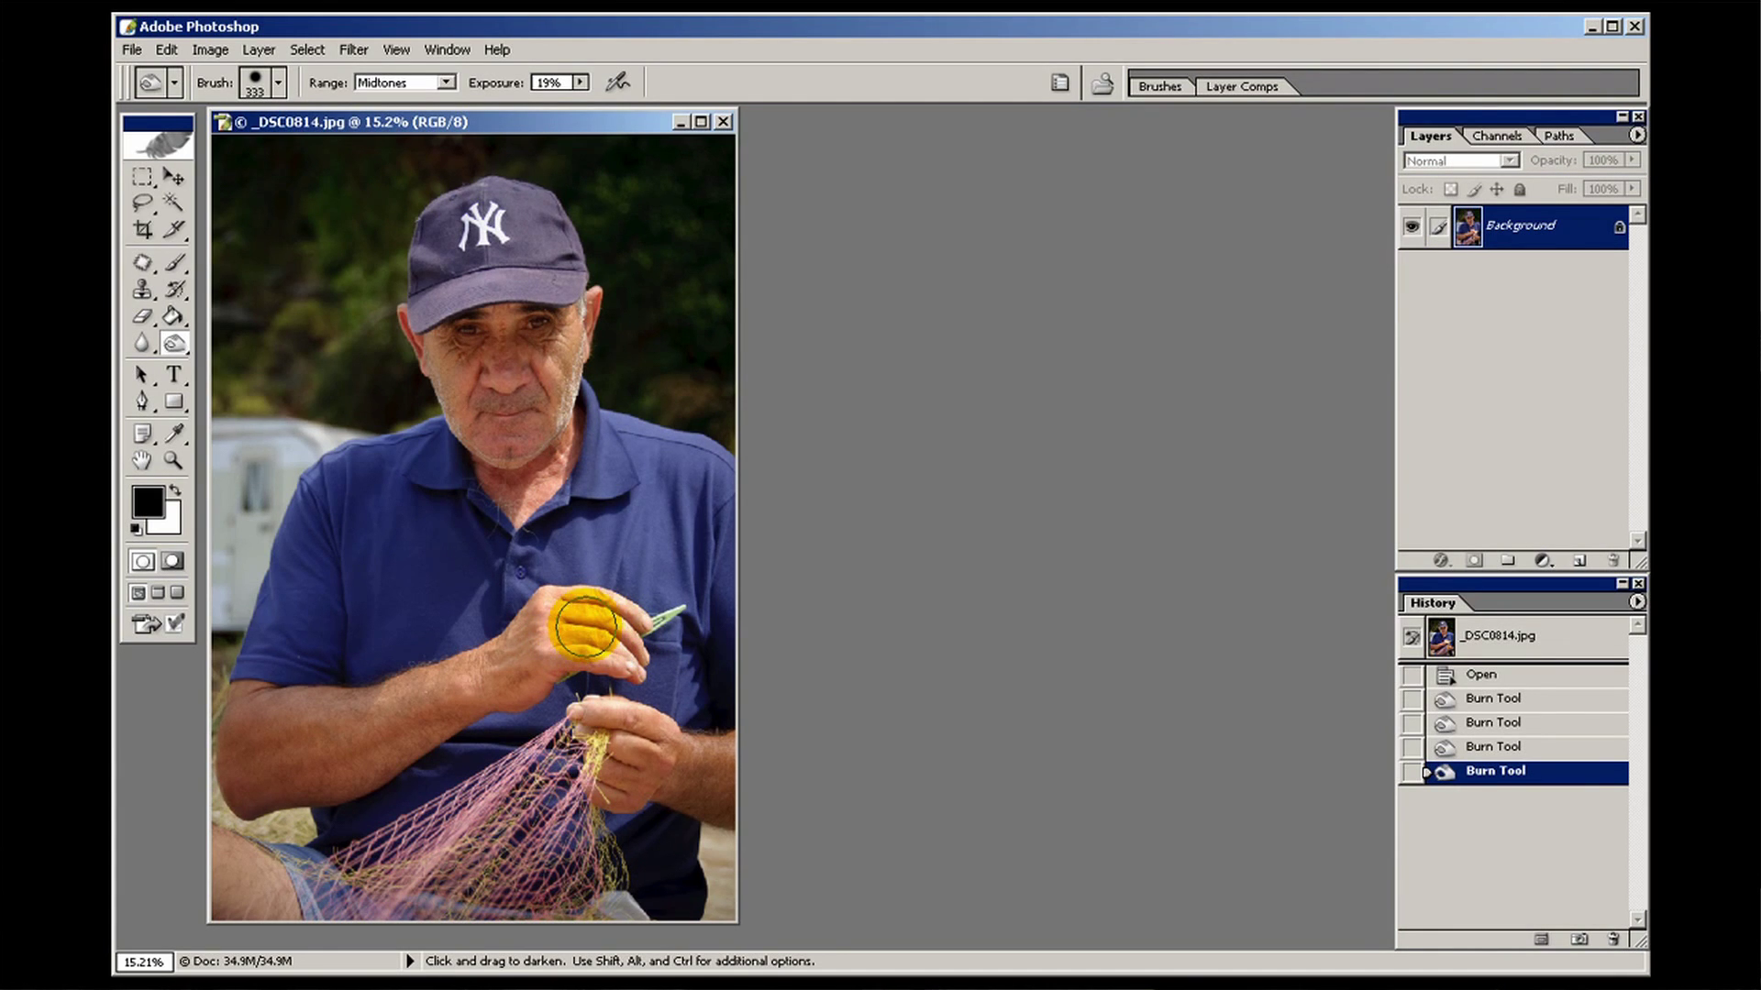
Zoom in on the hands, reduce the Burn brush's master diameter to 71 px and raise its hardness slightly
key("z")
mouse_move(495, 566)
left_mouse_down()
mouse_move(597, 637)
mouse_move(675, 761)
left_mouse_up()
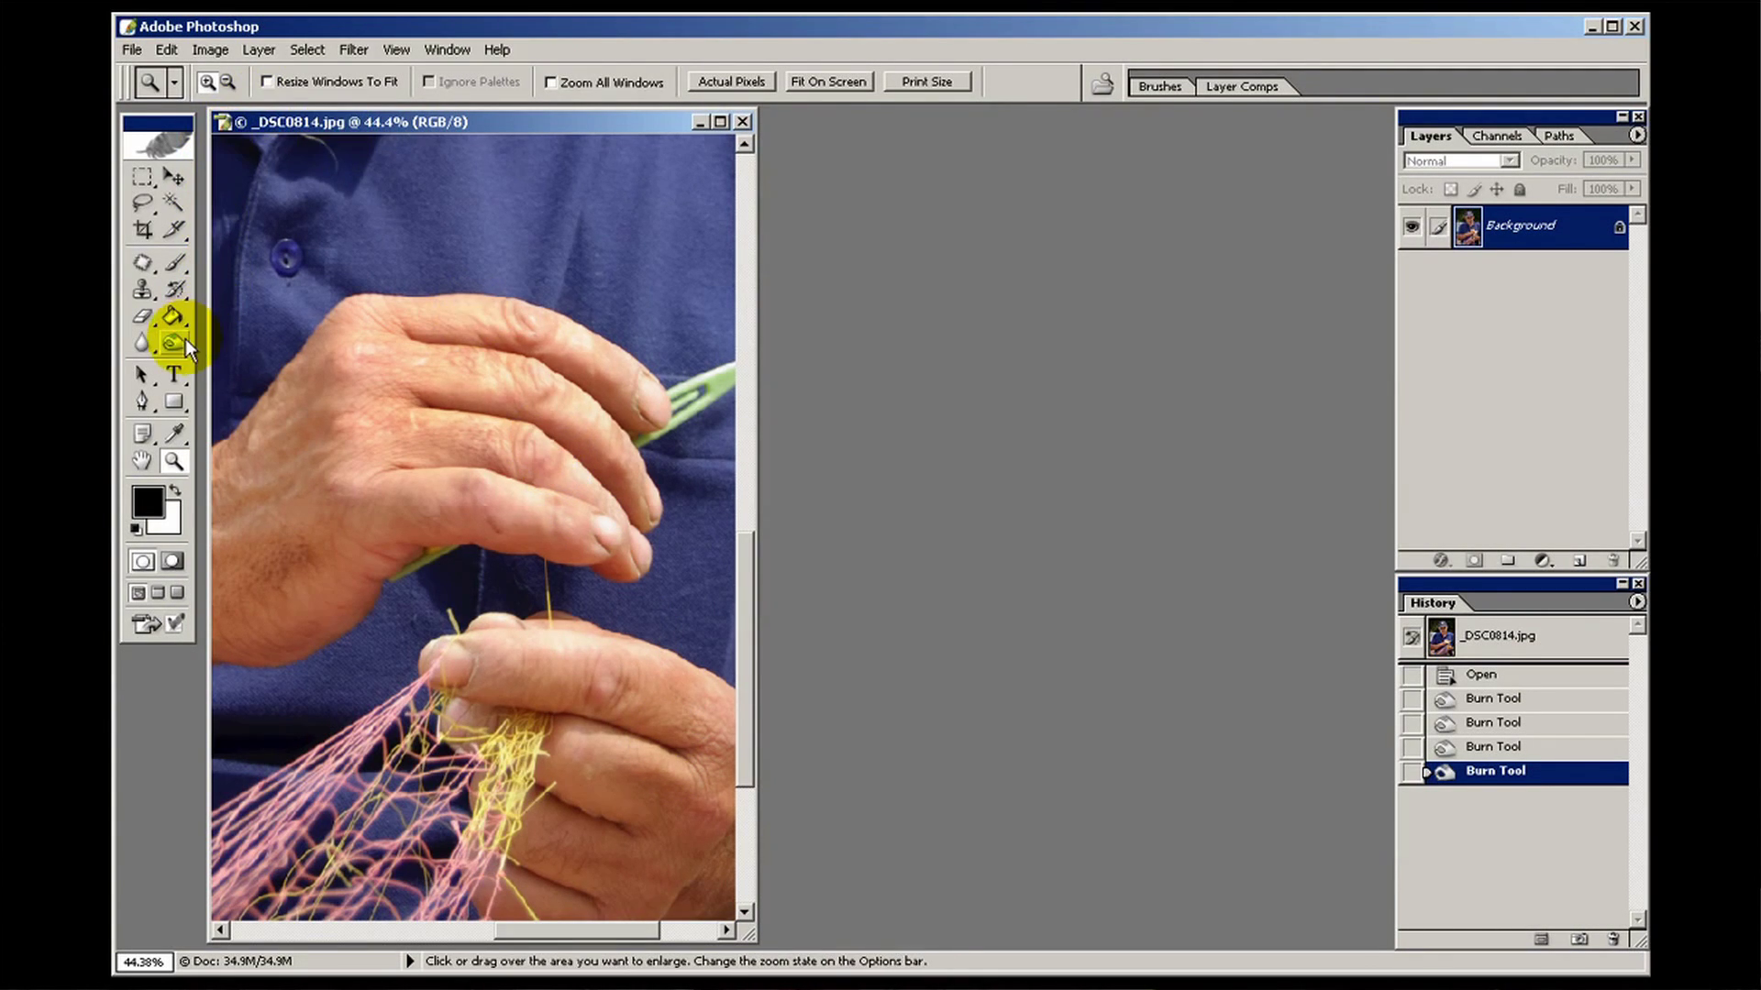
left_click(174, 342)
left_click_drag(495, 442, 496, 444)
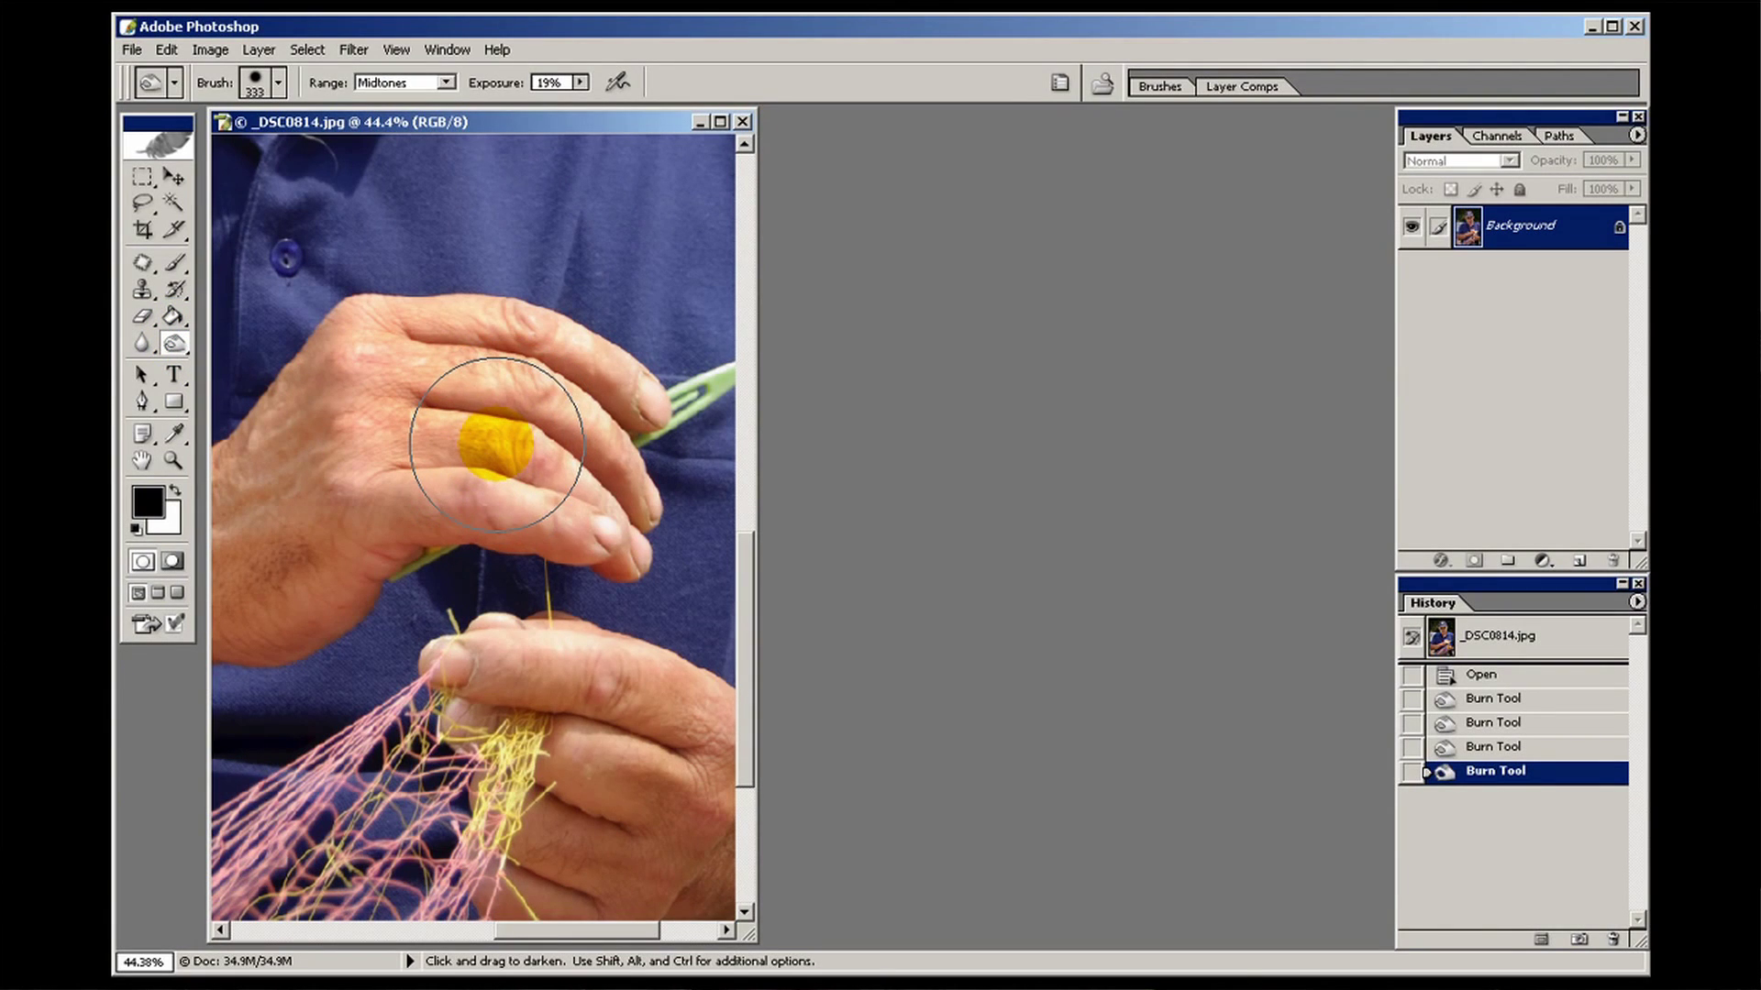
right_click(496, 445)
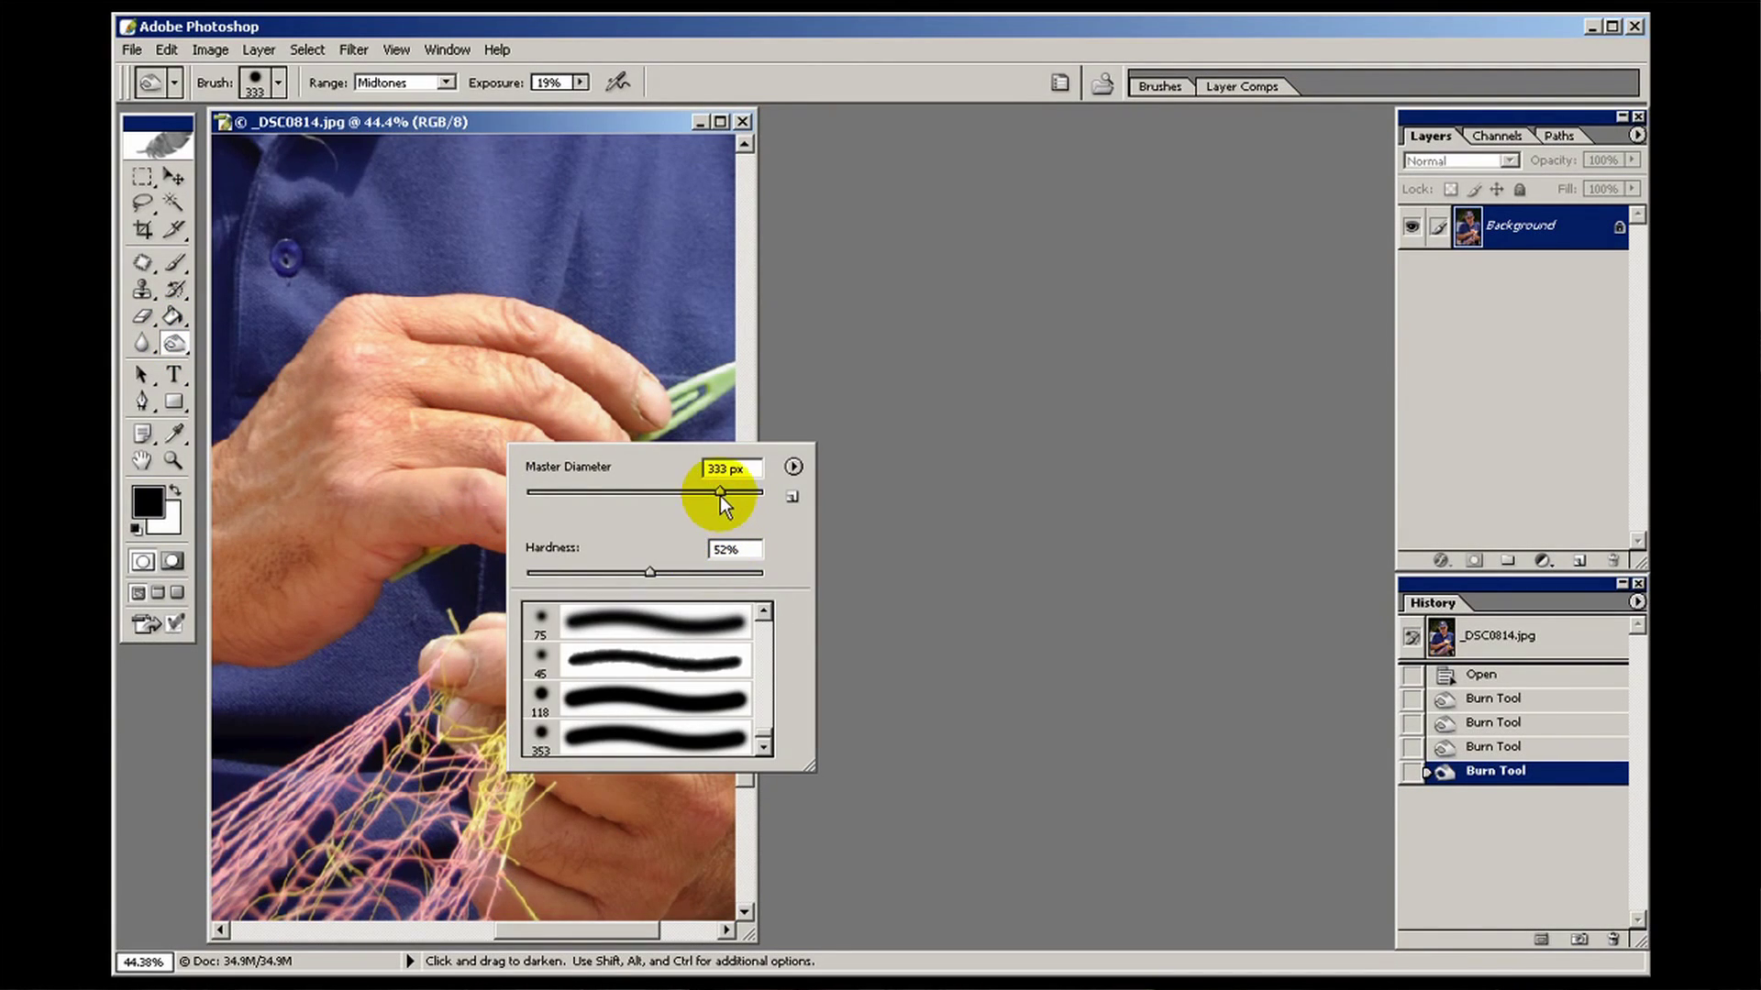
left_click_drag(651, 578, 673, 574)
left_click_drag(678, 495, 610, 493)
Darken the highlights on the upper hand's top and lowest fingers with the 71 px Burn brush, undoing the last stroke
left_click(583, 345)
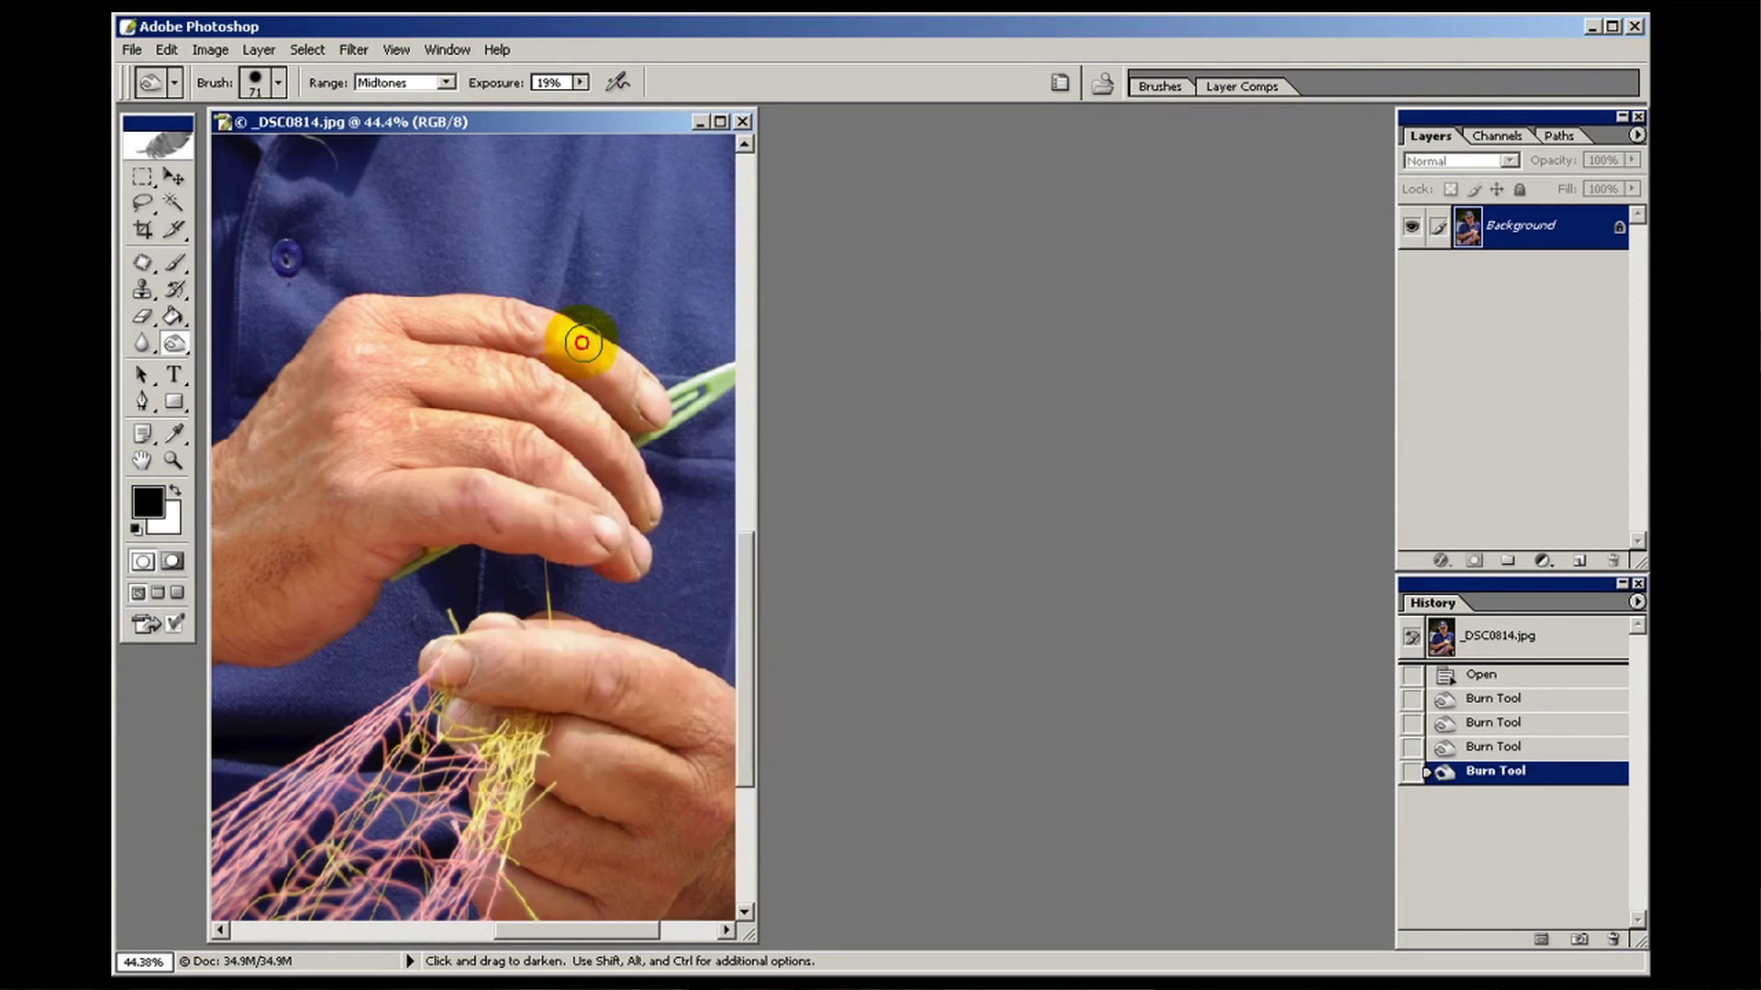
left_click(583, 352)
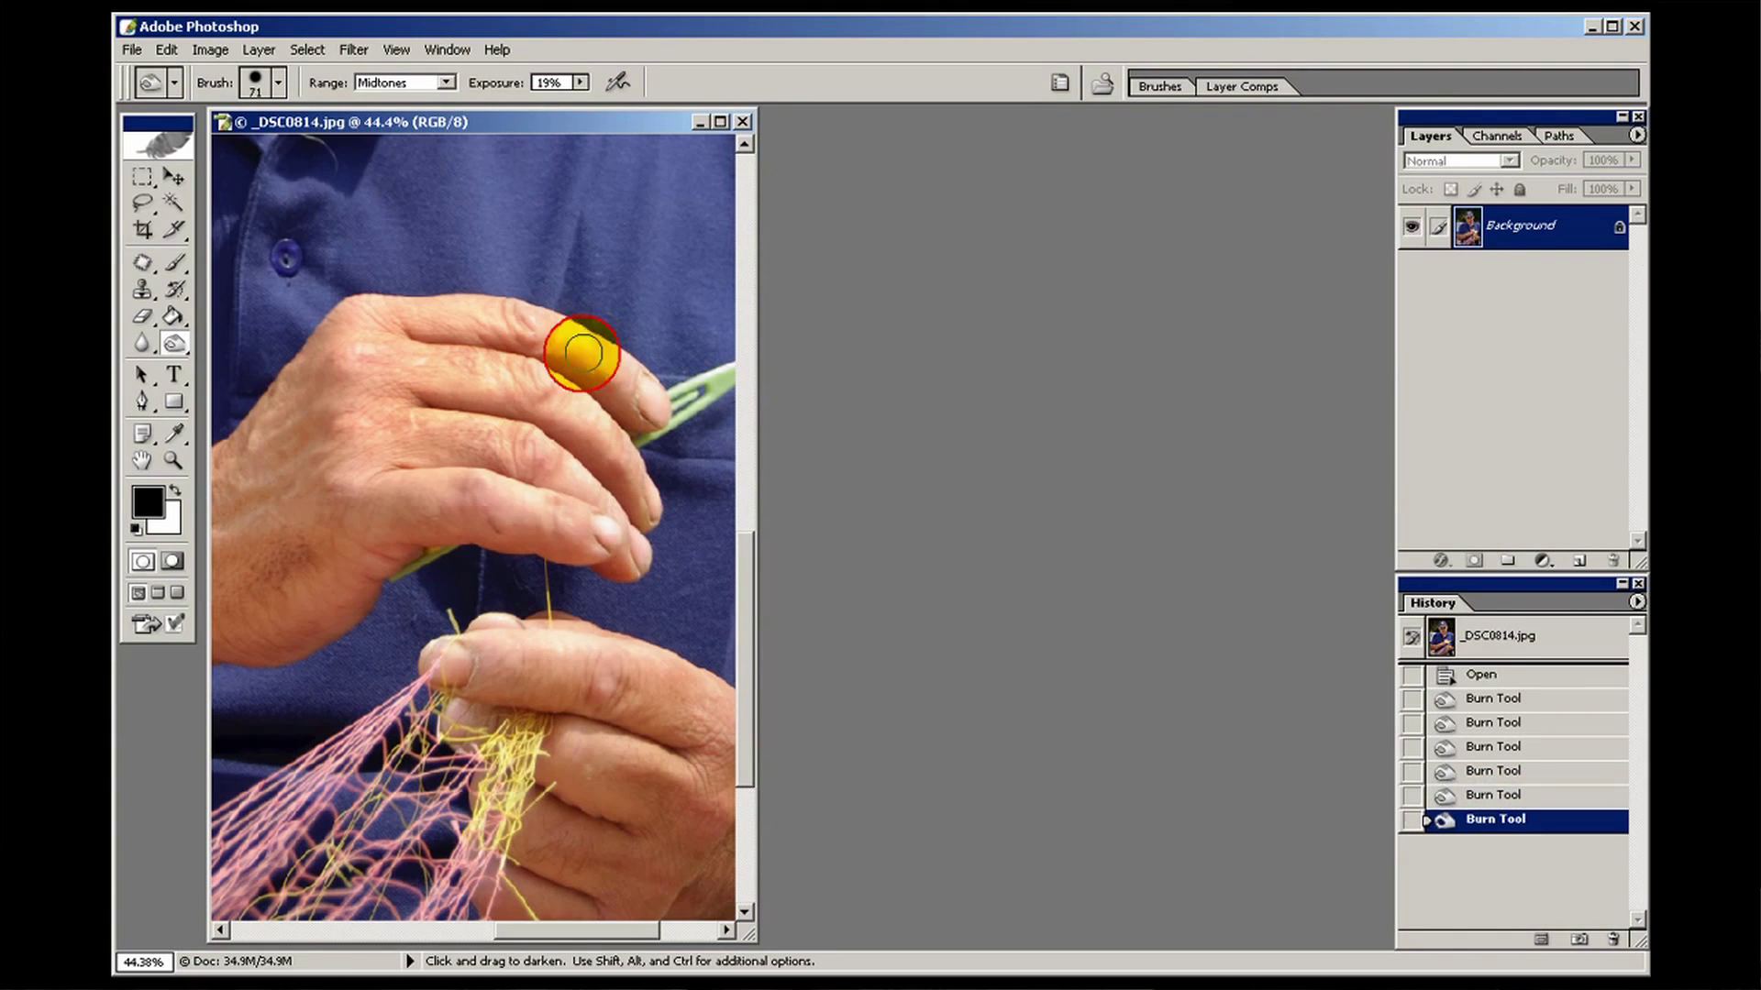
left_click(590, 530)
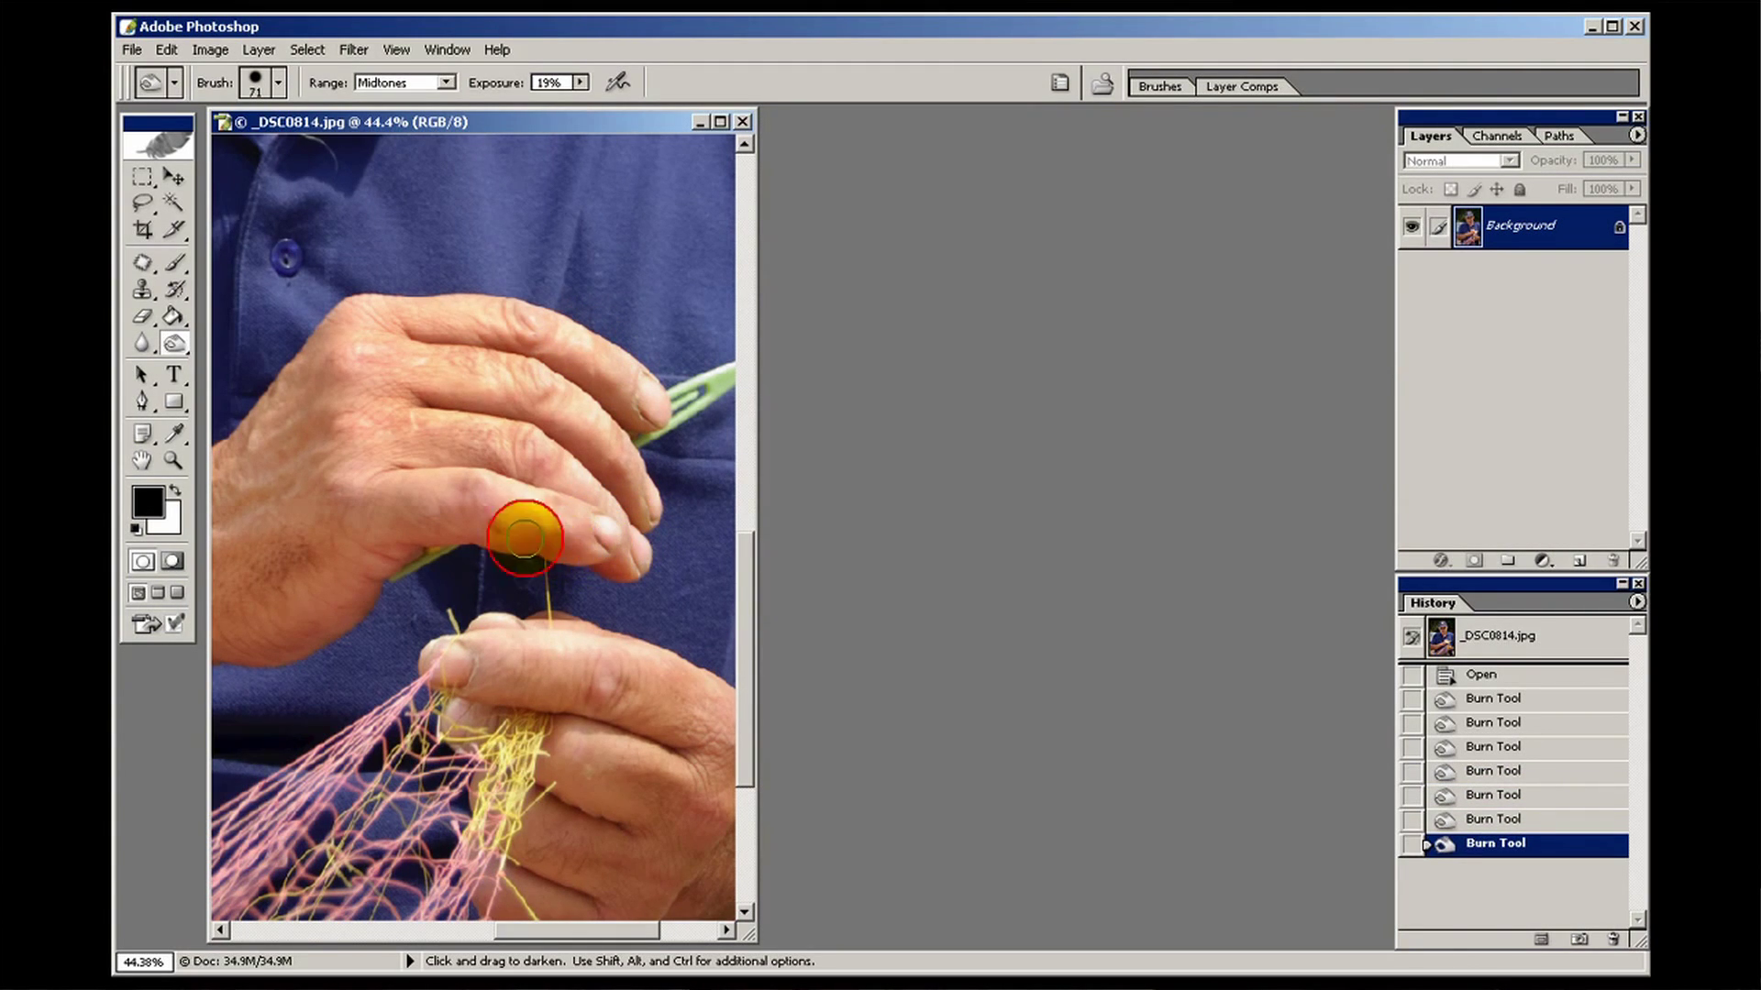
left_click(560, 533)
key("ctrl+z")
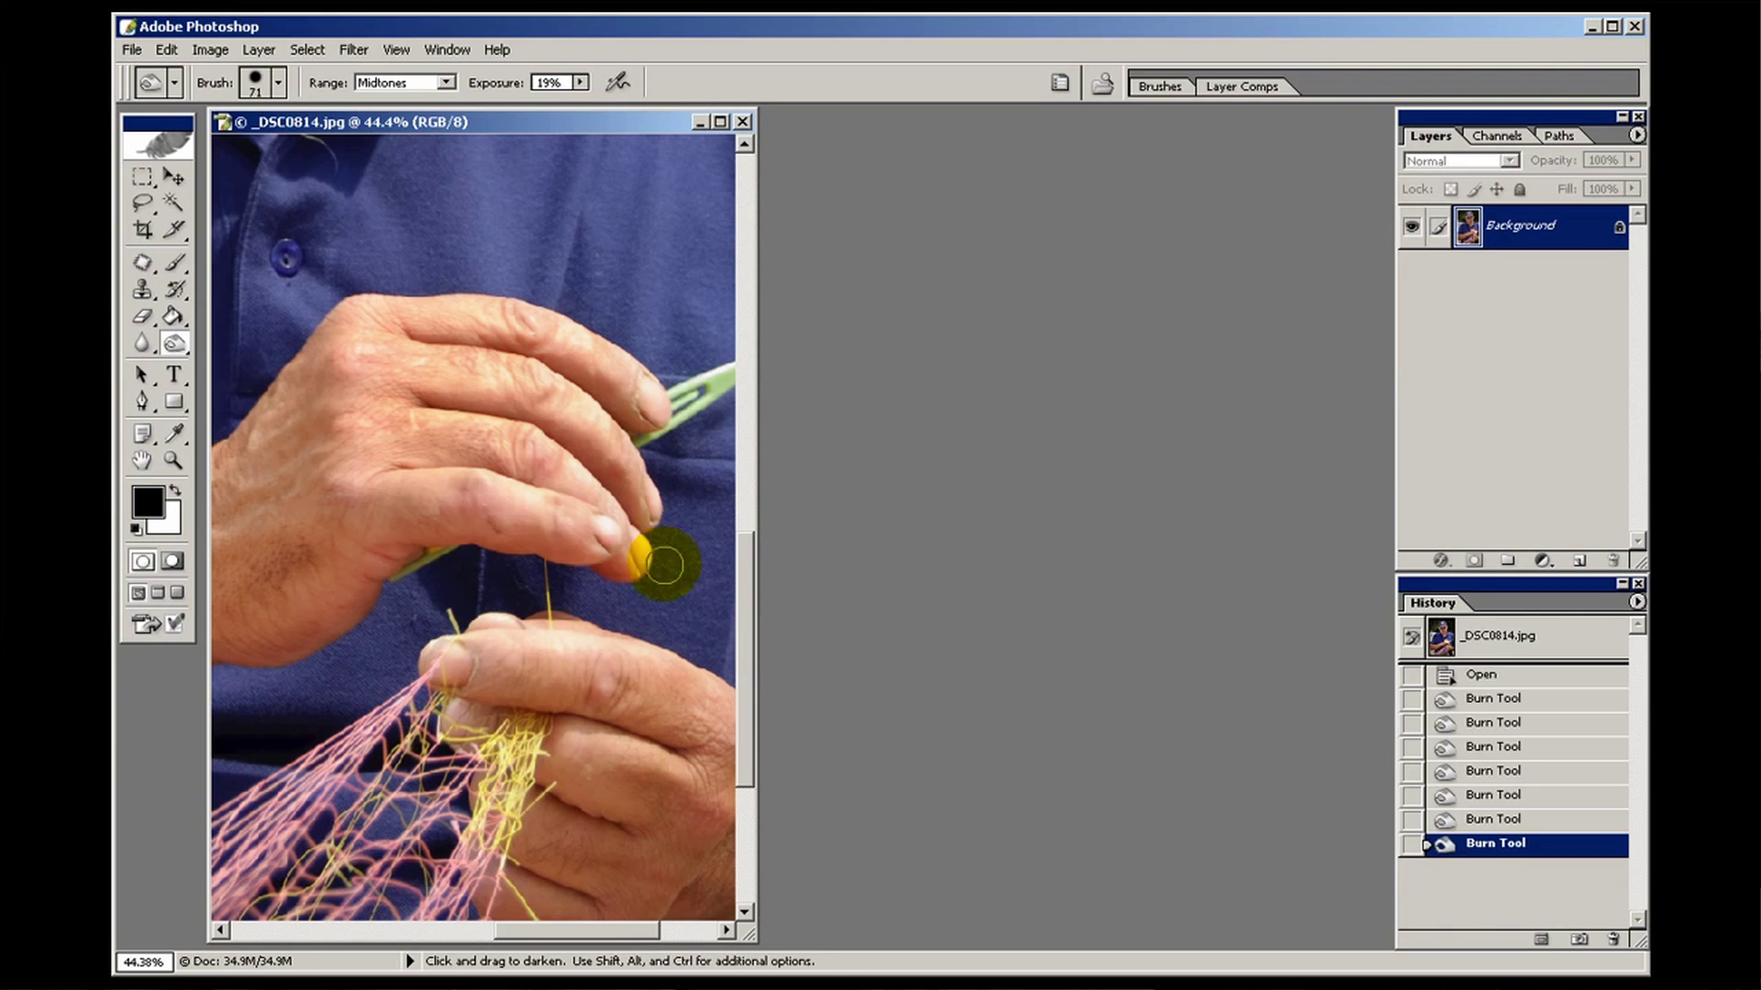
Darken the bright top edge of the lower hand and the upper hand's knuckle and top fingertip with the Burn Tool
left_click(461, 663)
left_click_drag(464, 644, 621, 645)
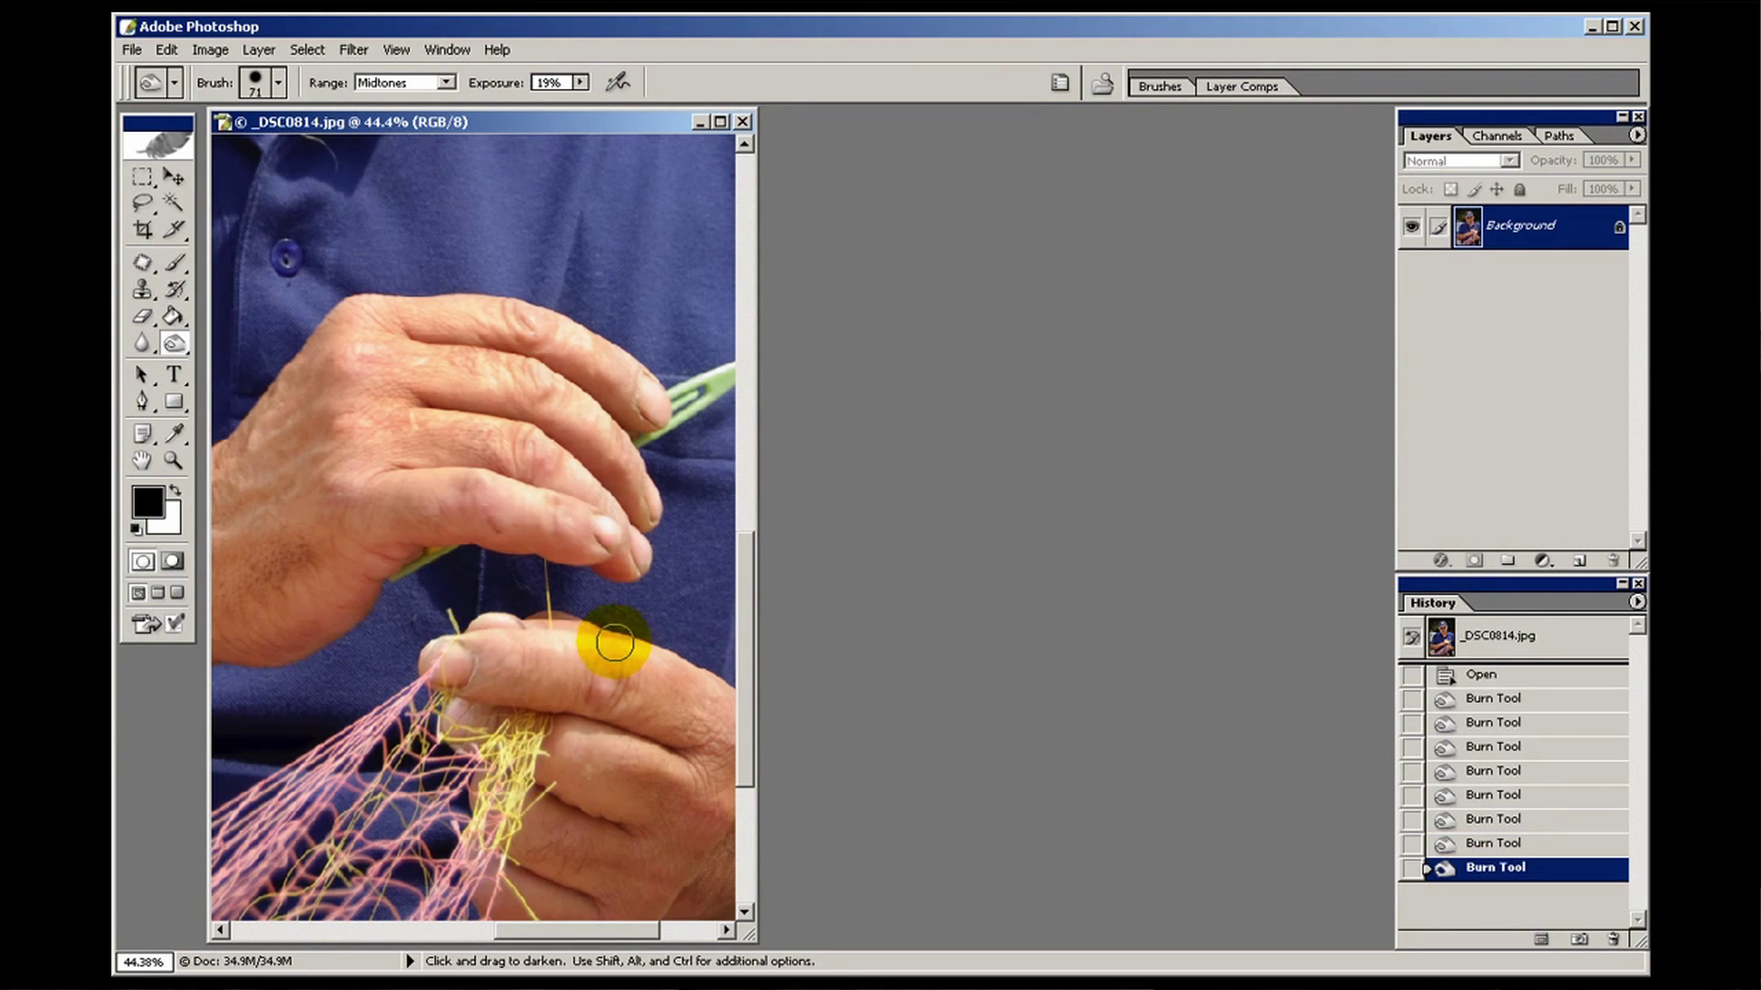
left_click(353, 350)
left_click_drag(646, 413, 618, 366)
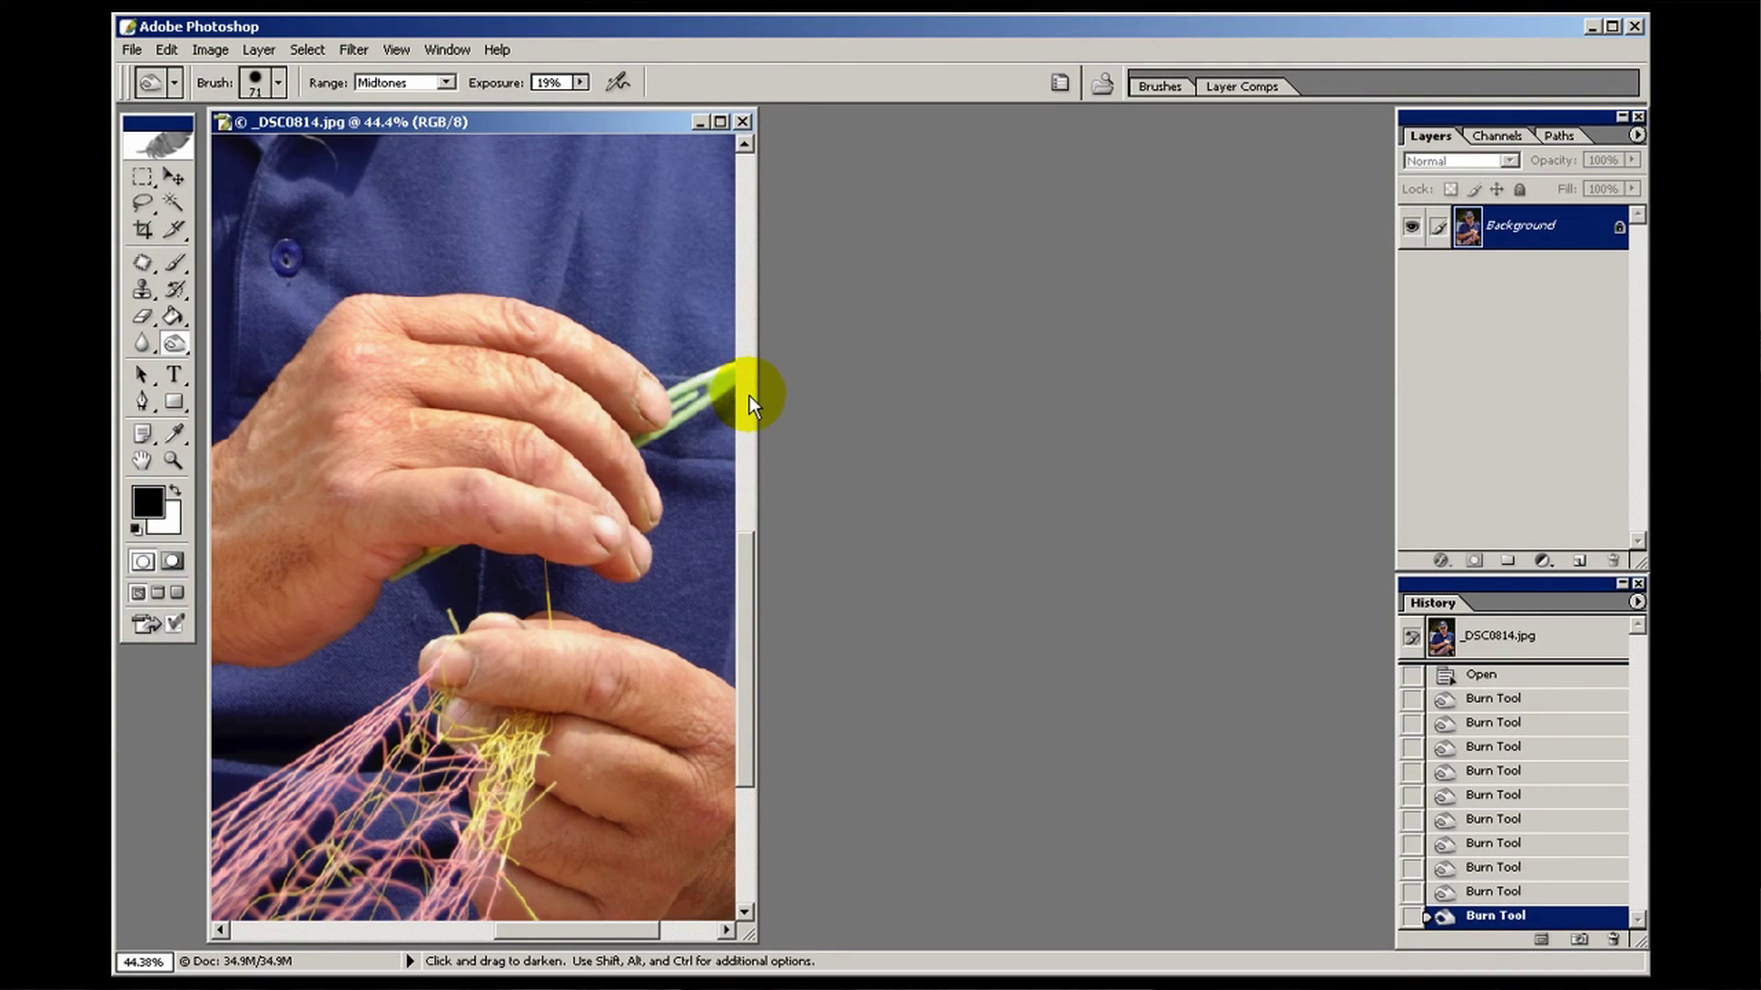
Brighten the whole photo with a Levels adjustment, setting the white input level to 214 and comparing it with the preview off
key("ctrl")
key("ctrl+0")
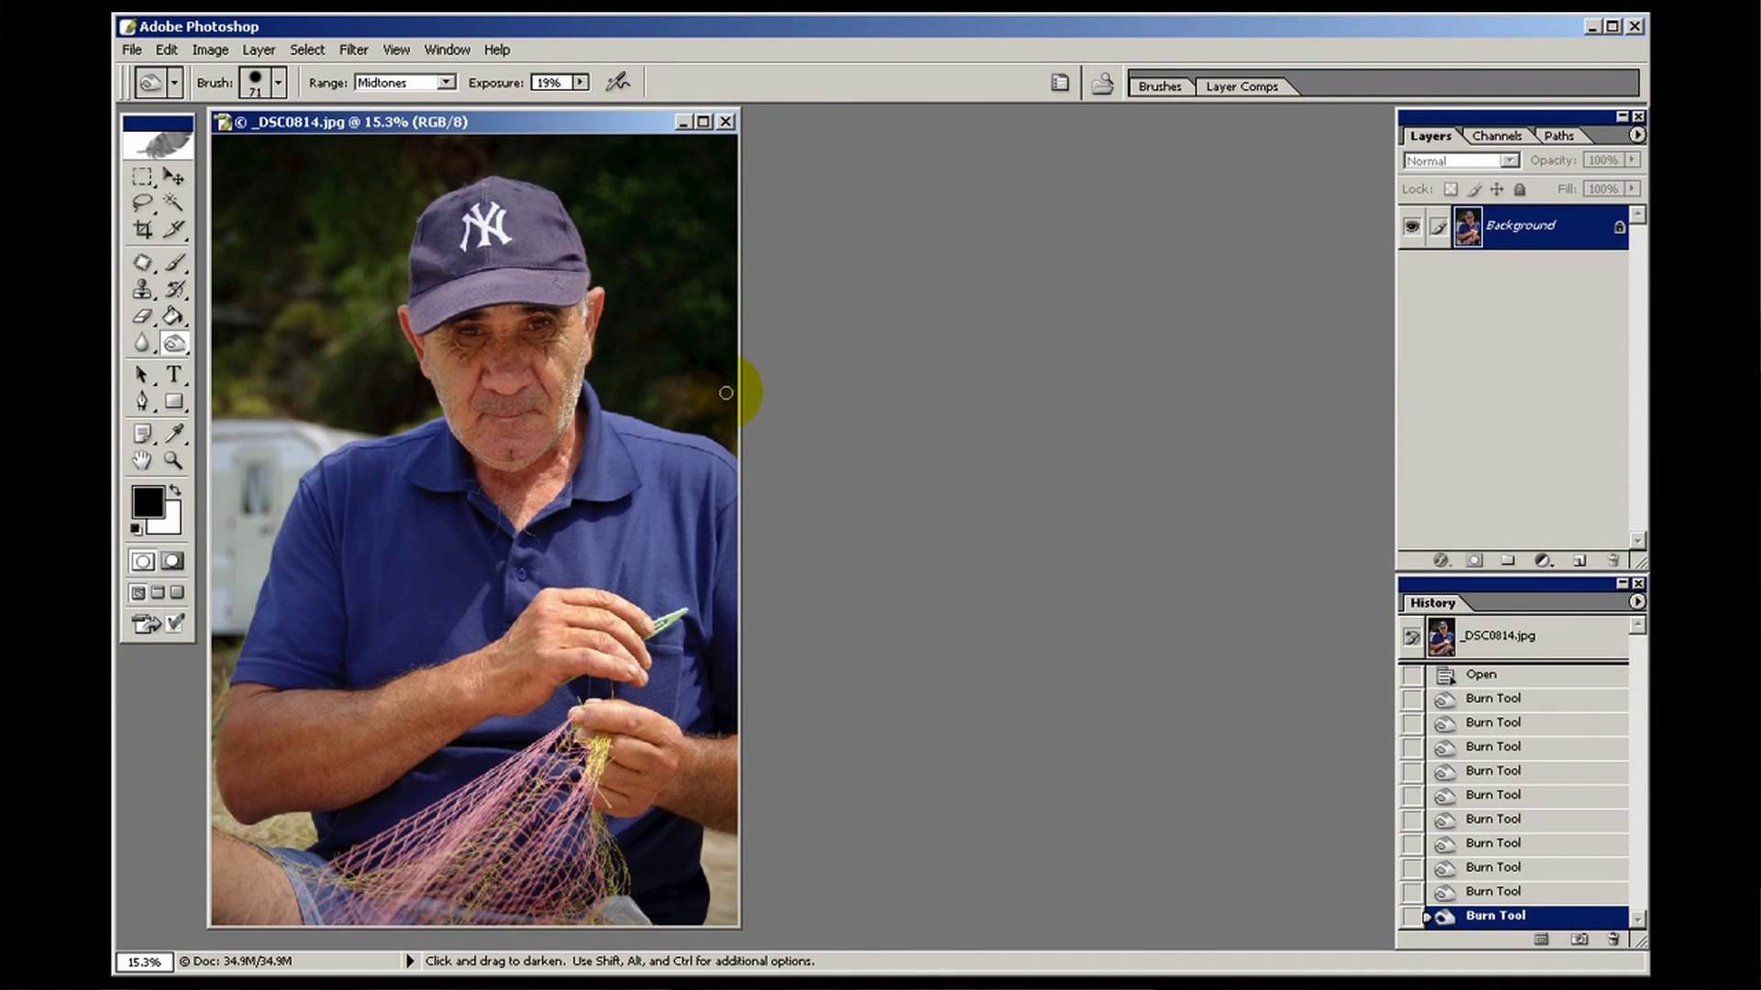
left_click(211, 49)
mouse_move(273, 107)
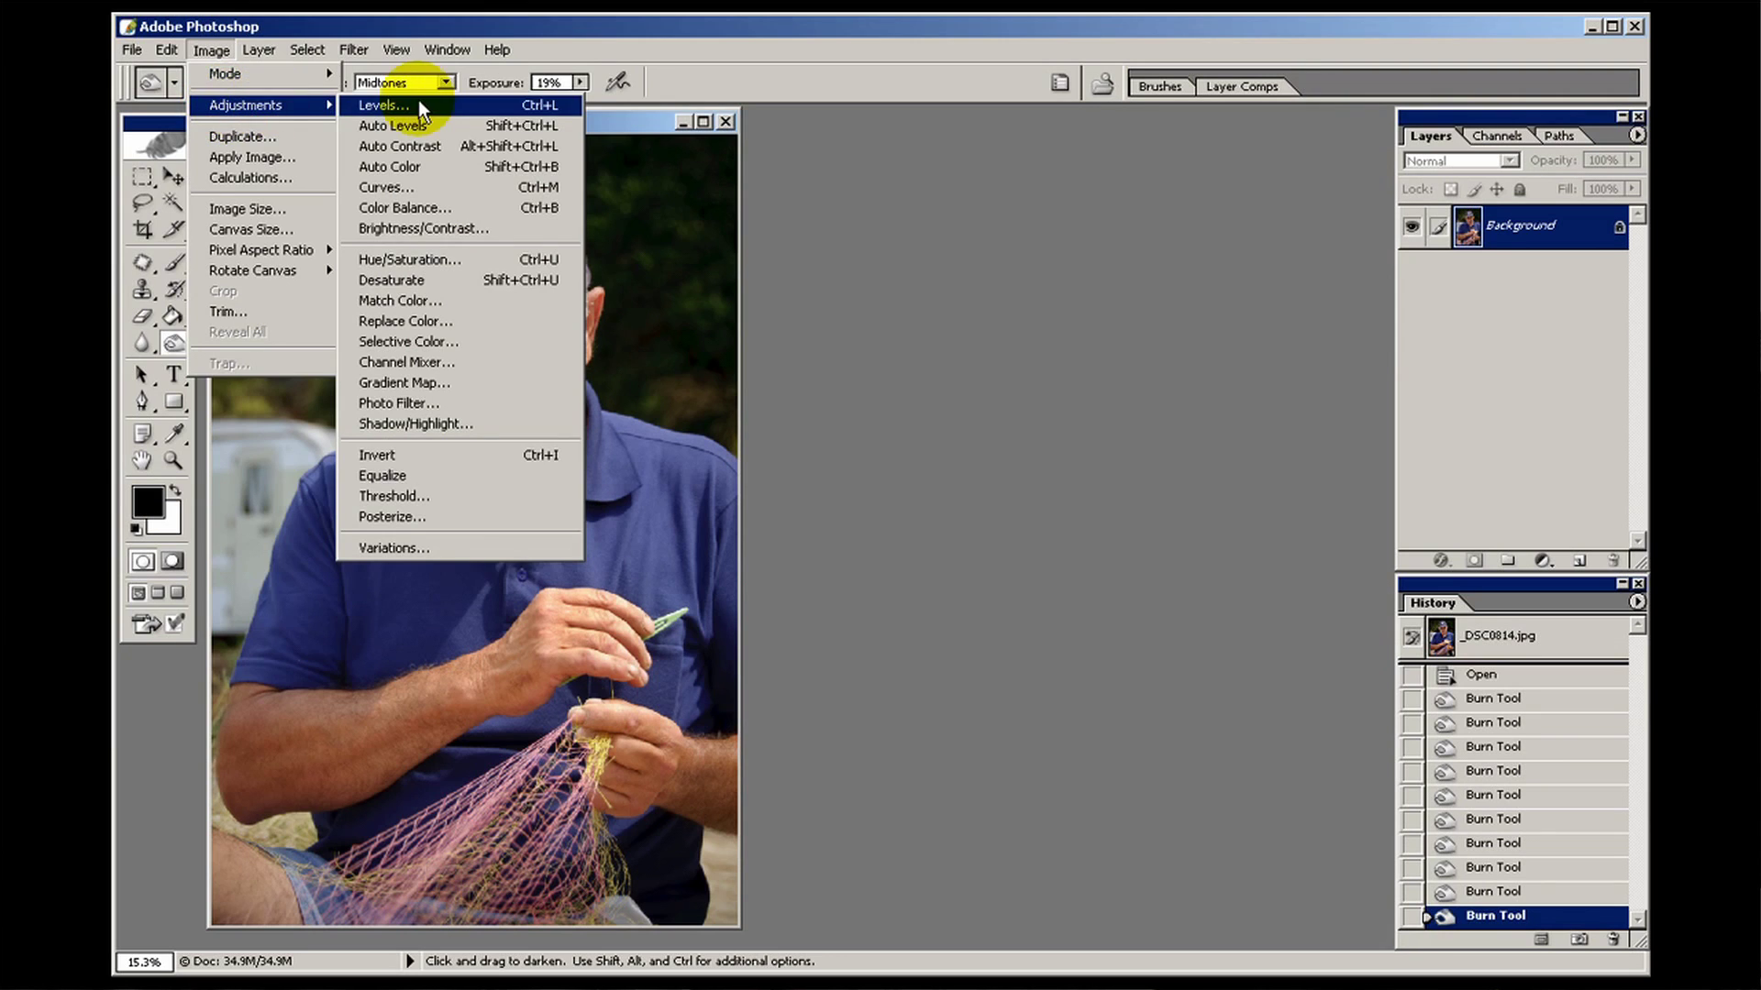
left_click(367, 106)
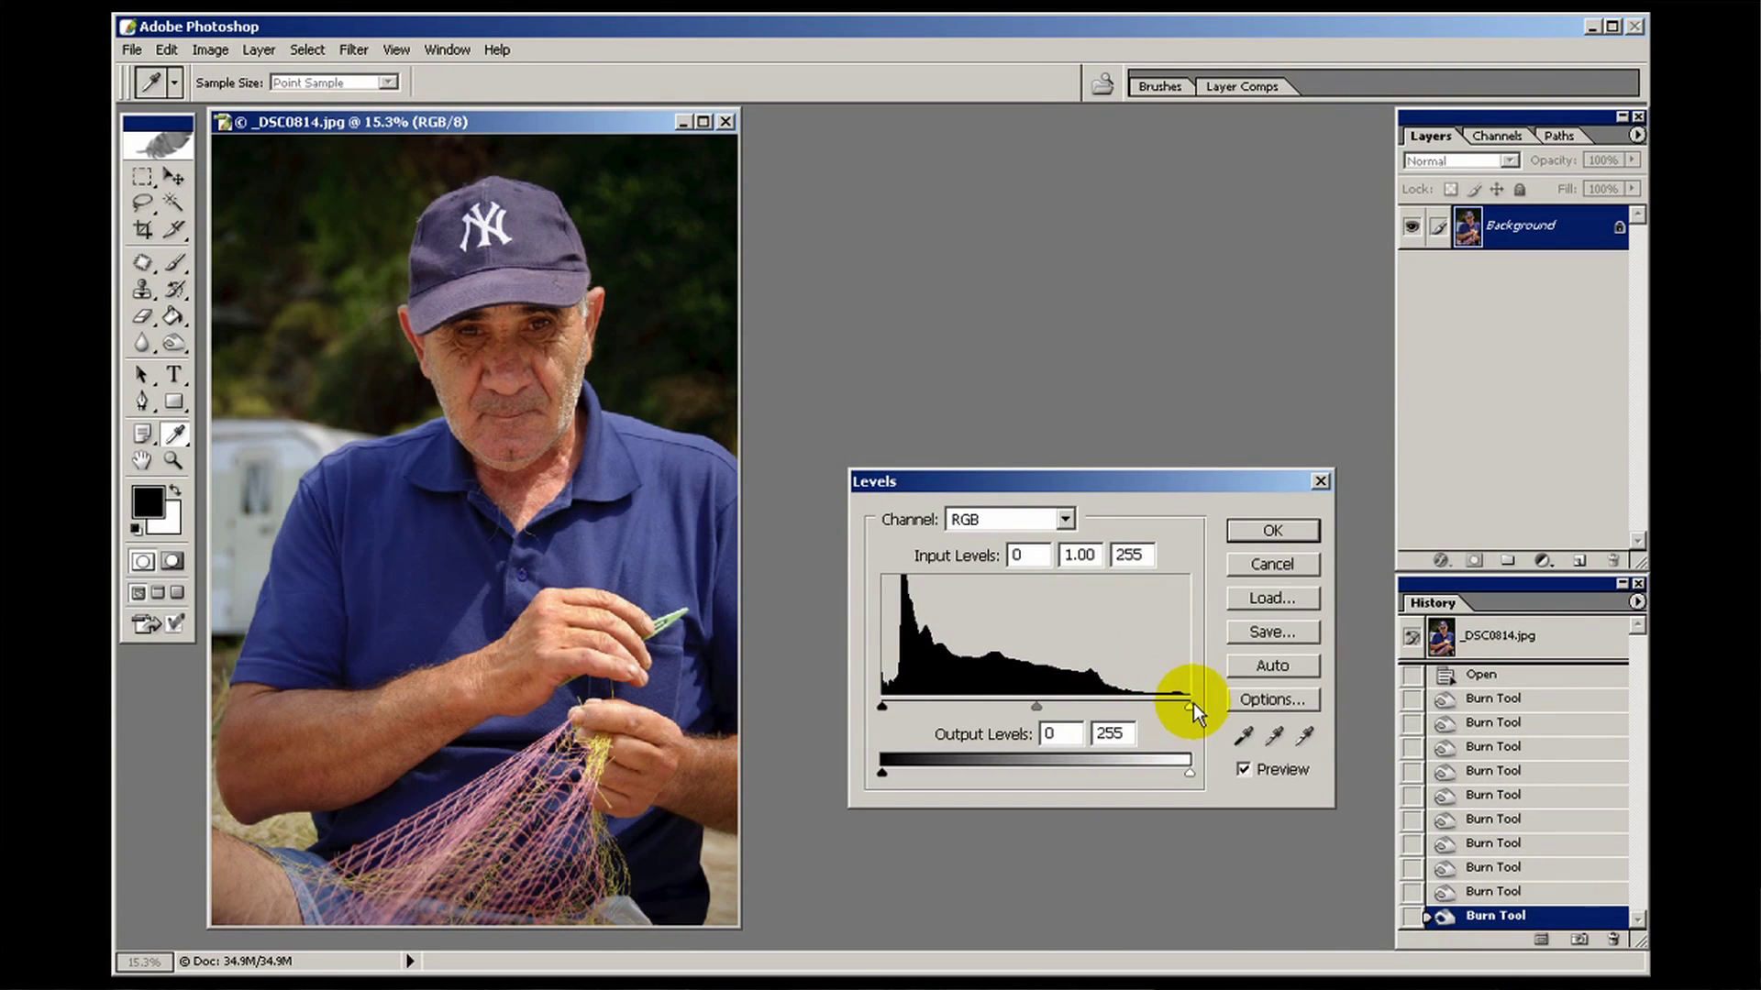
left_click_drag(1190, 704, 1141, 704)
left_click(1242, 770)
left_click(1242, 770)
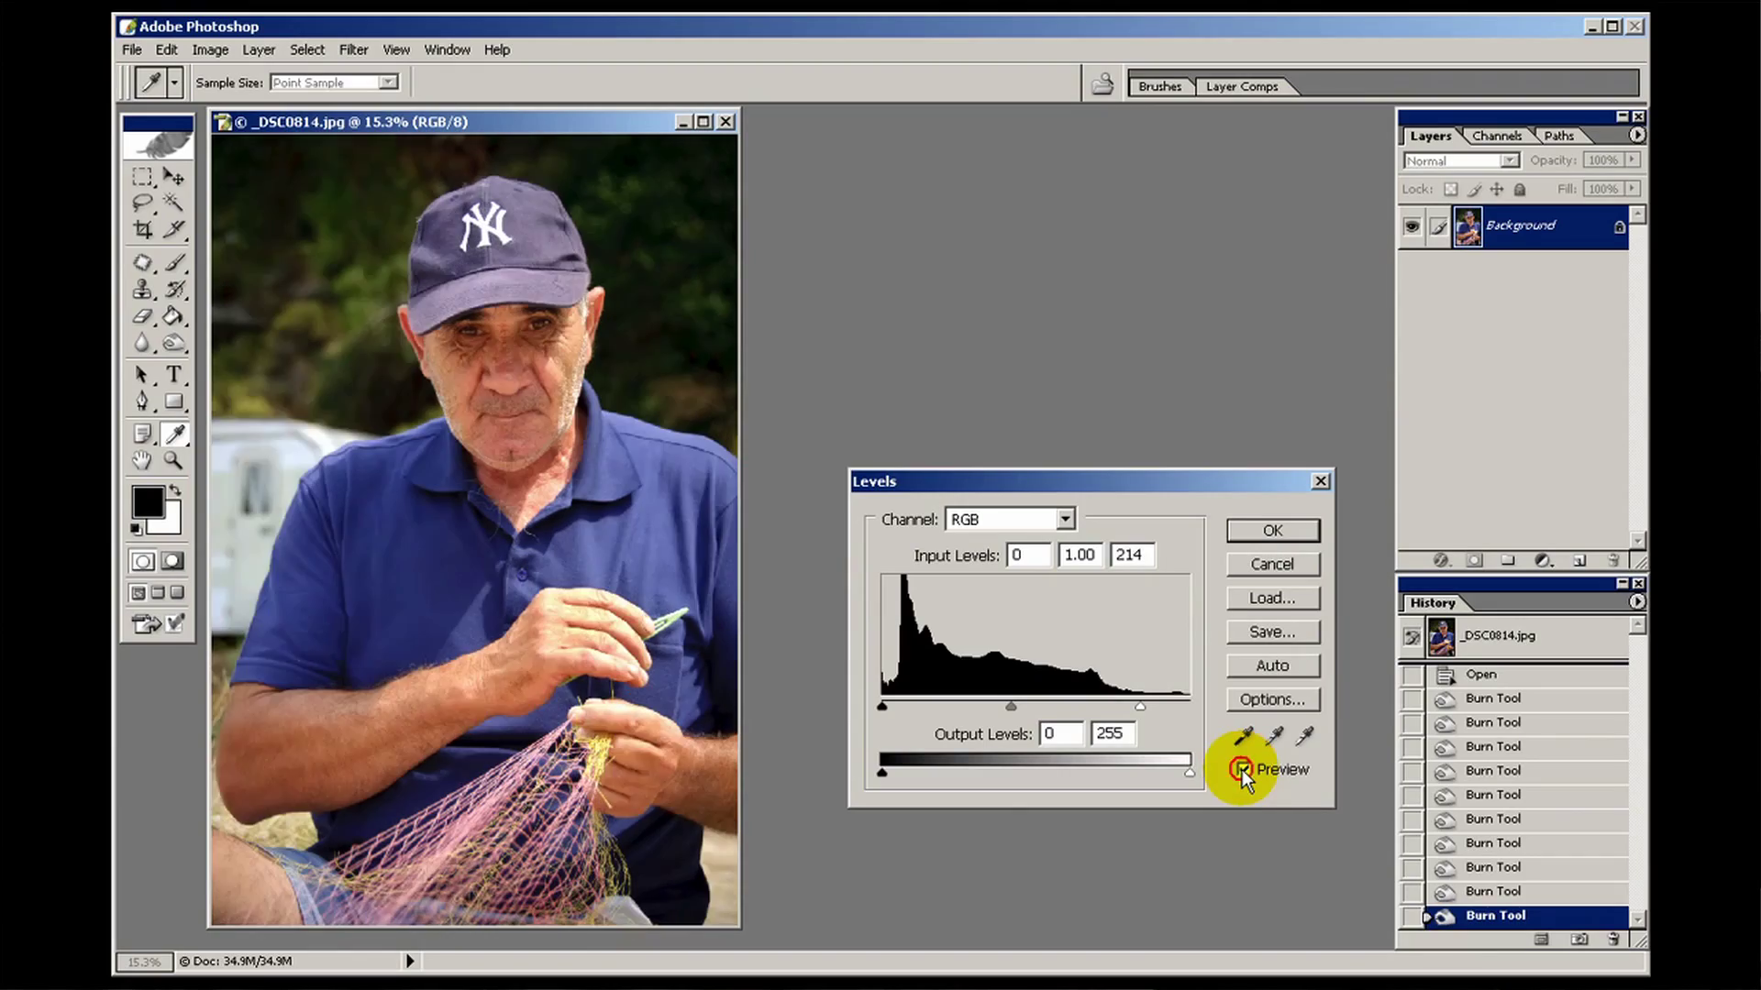
left_click(1242, 769)
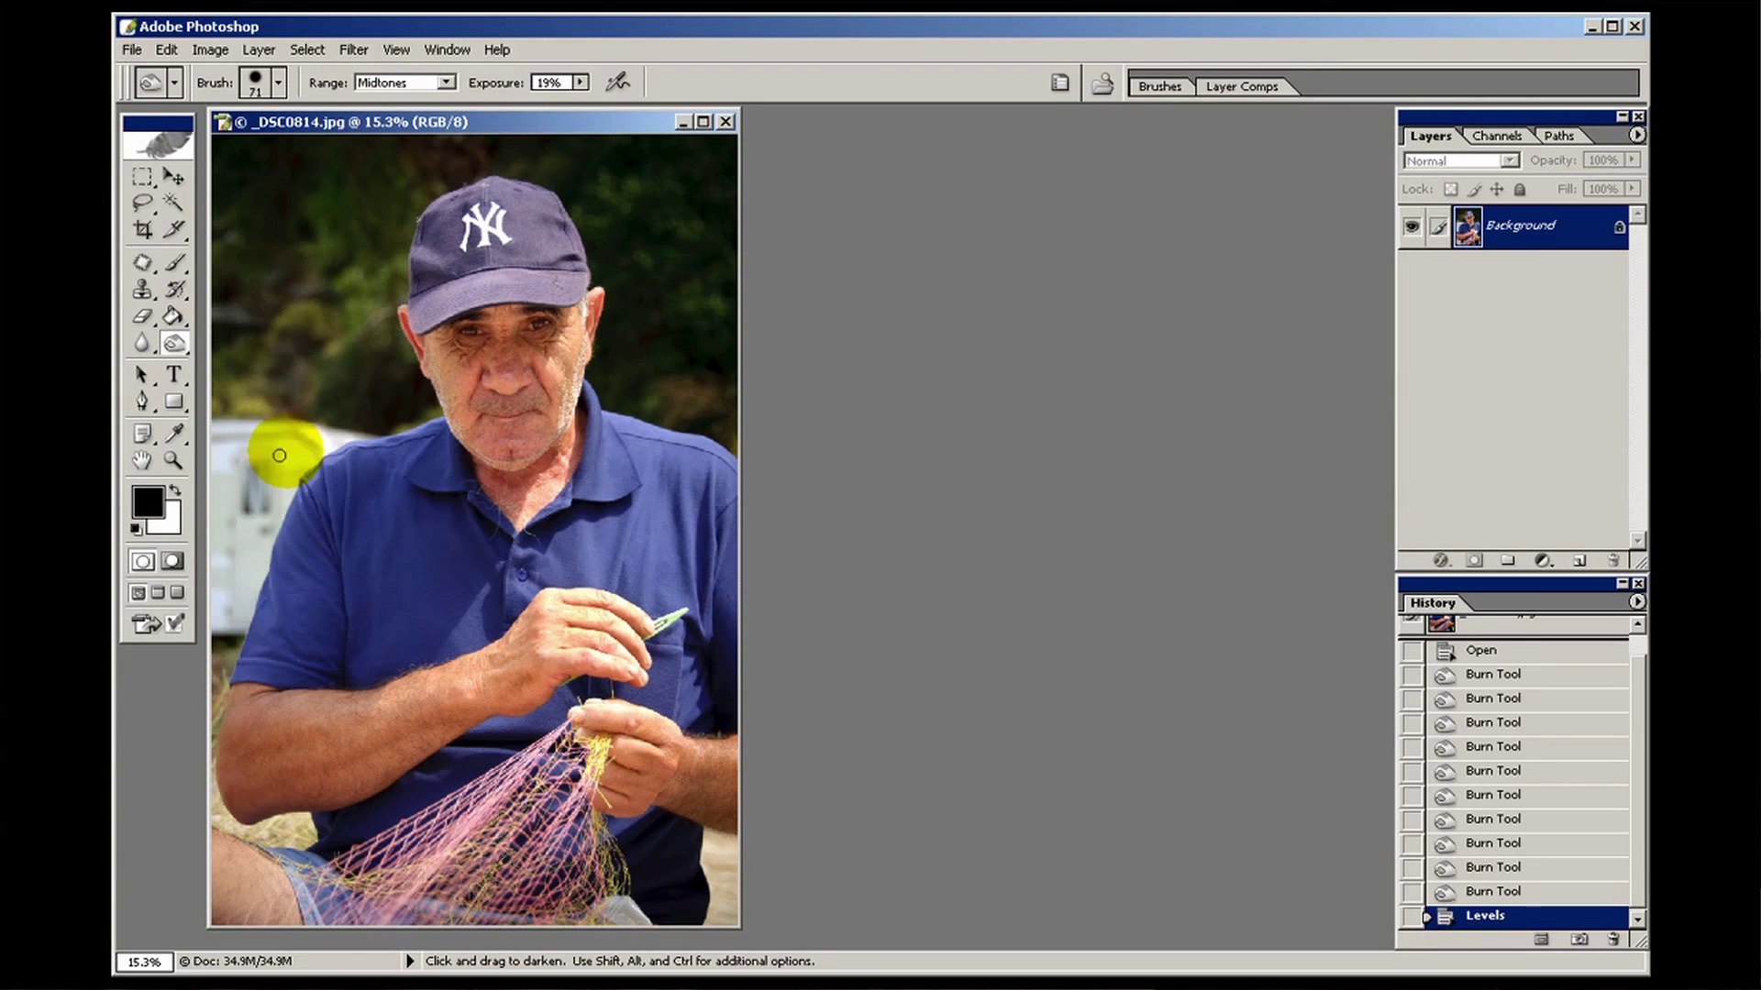
Set the Burn Tool to a 363 px brush with 70% hardness, 26% exposure and the Highlights range
right_click(304, 435)
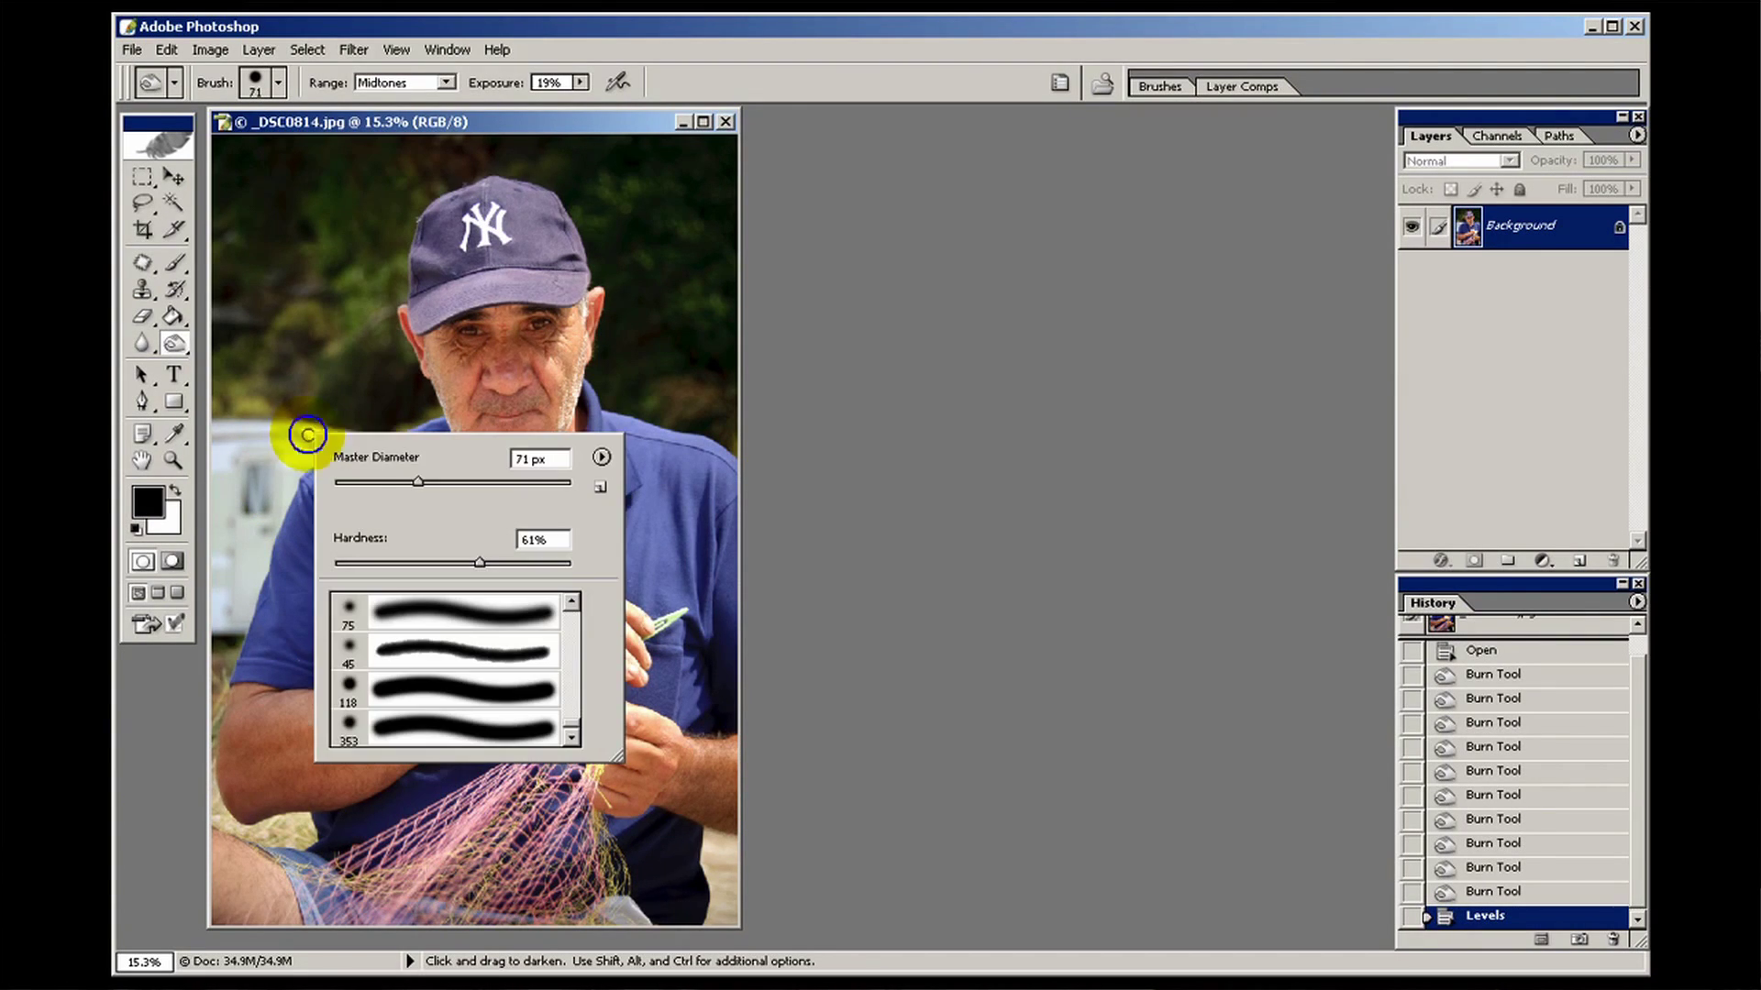
left_click_drag(429, 484, 459, 487)
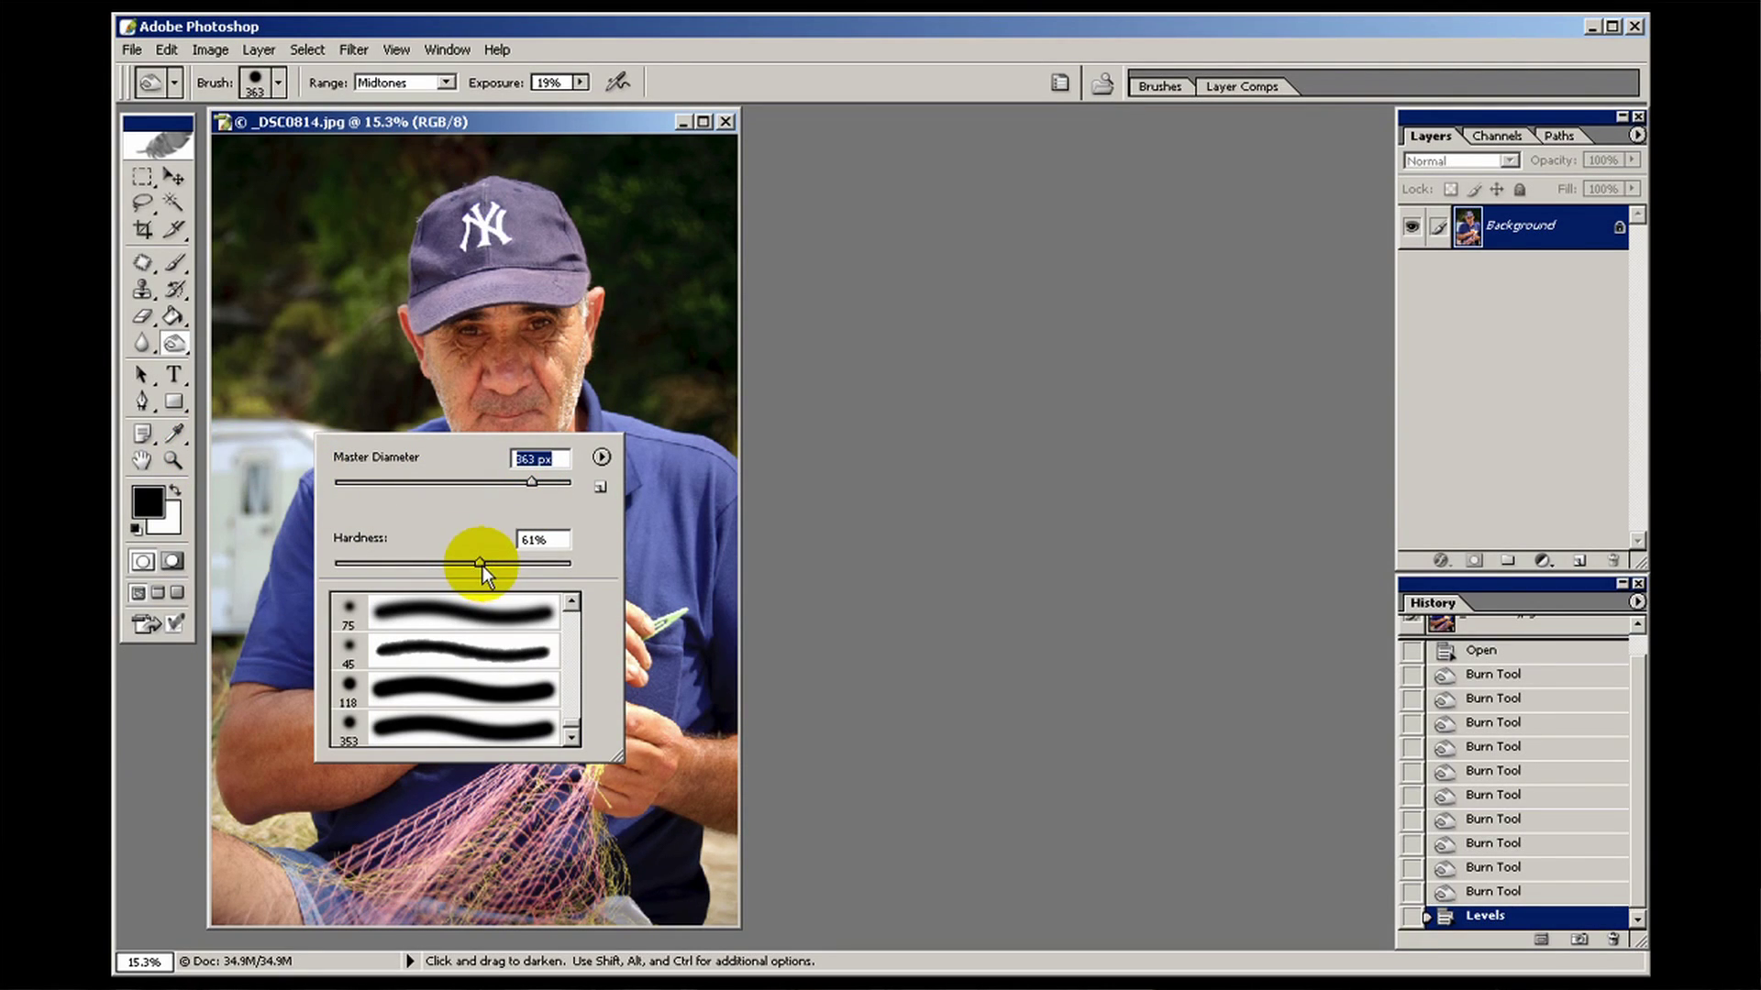
left_click_drag(481, 563, 492, 559)
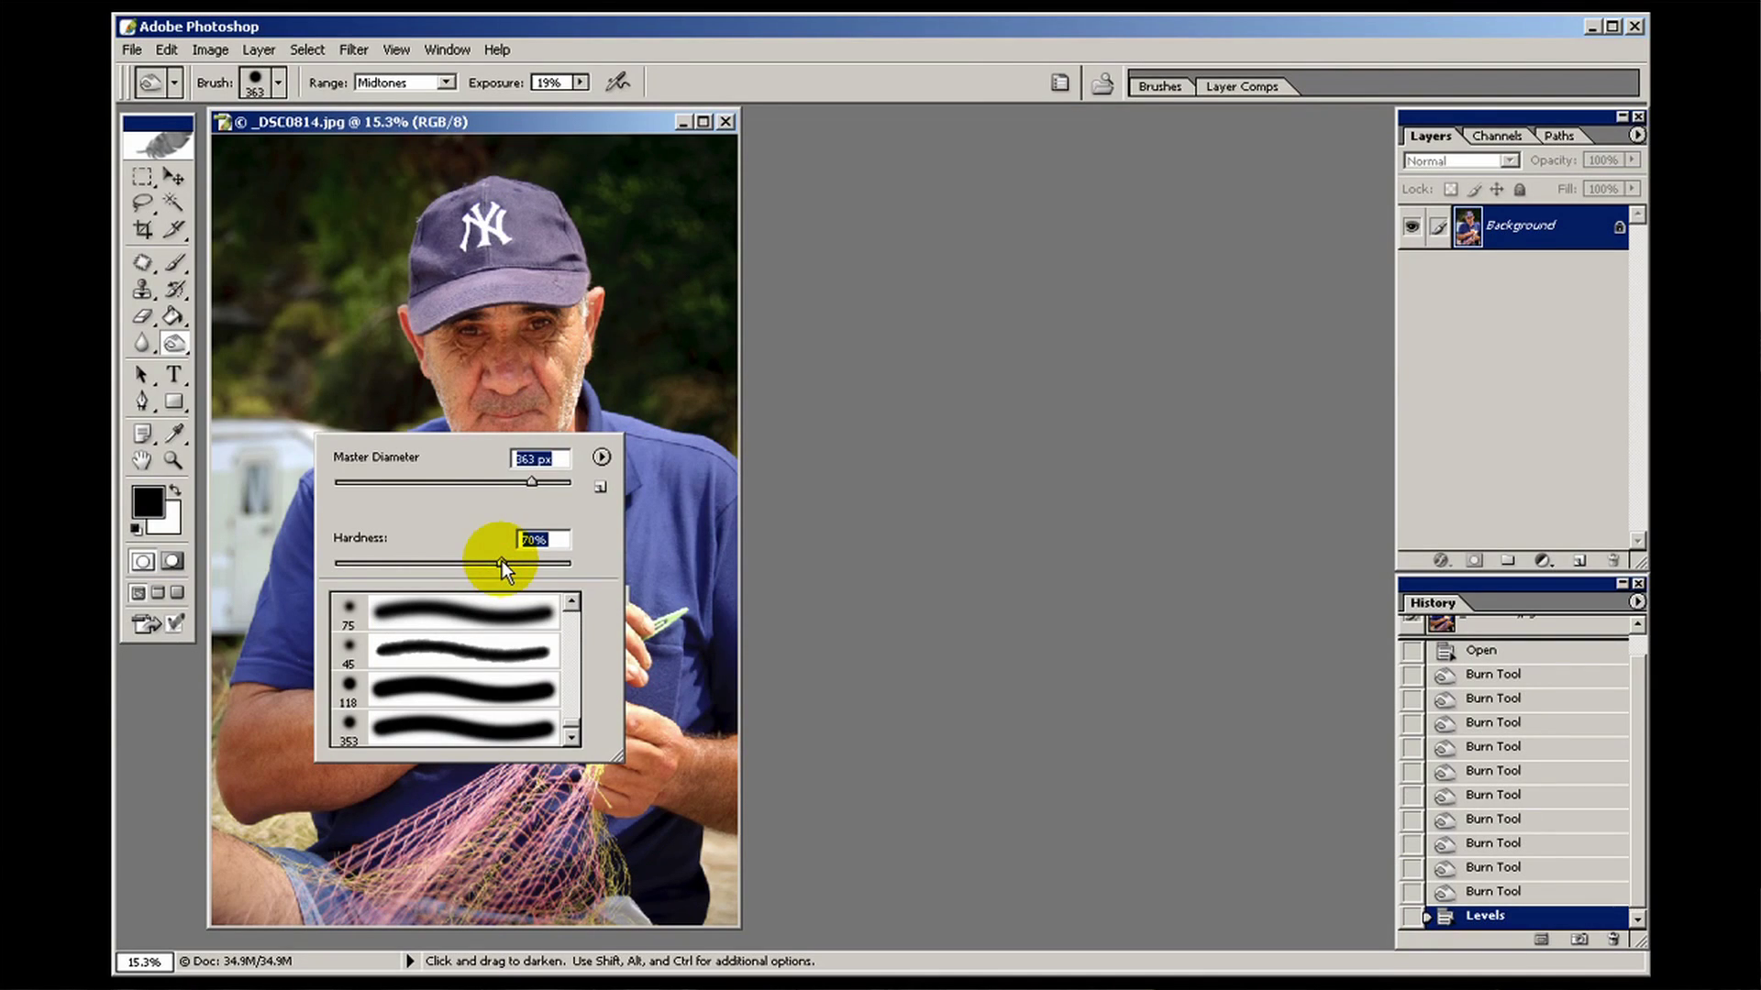
left_click(581, 81)
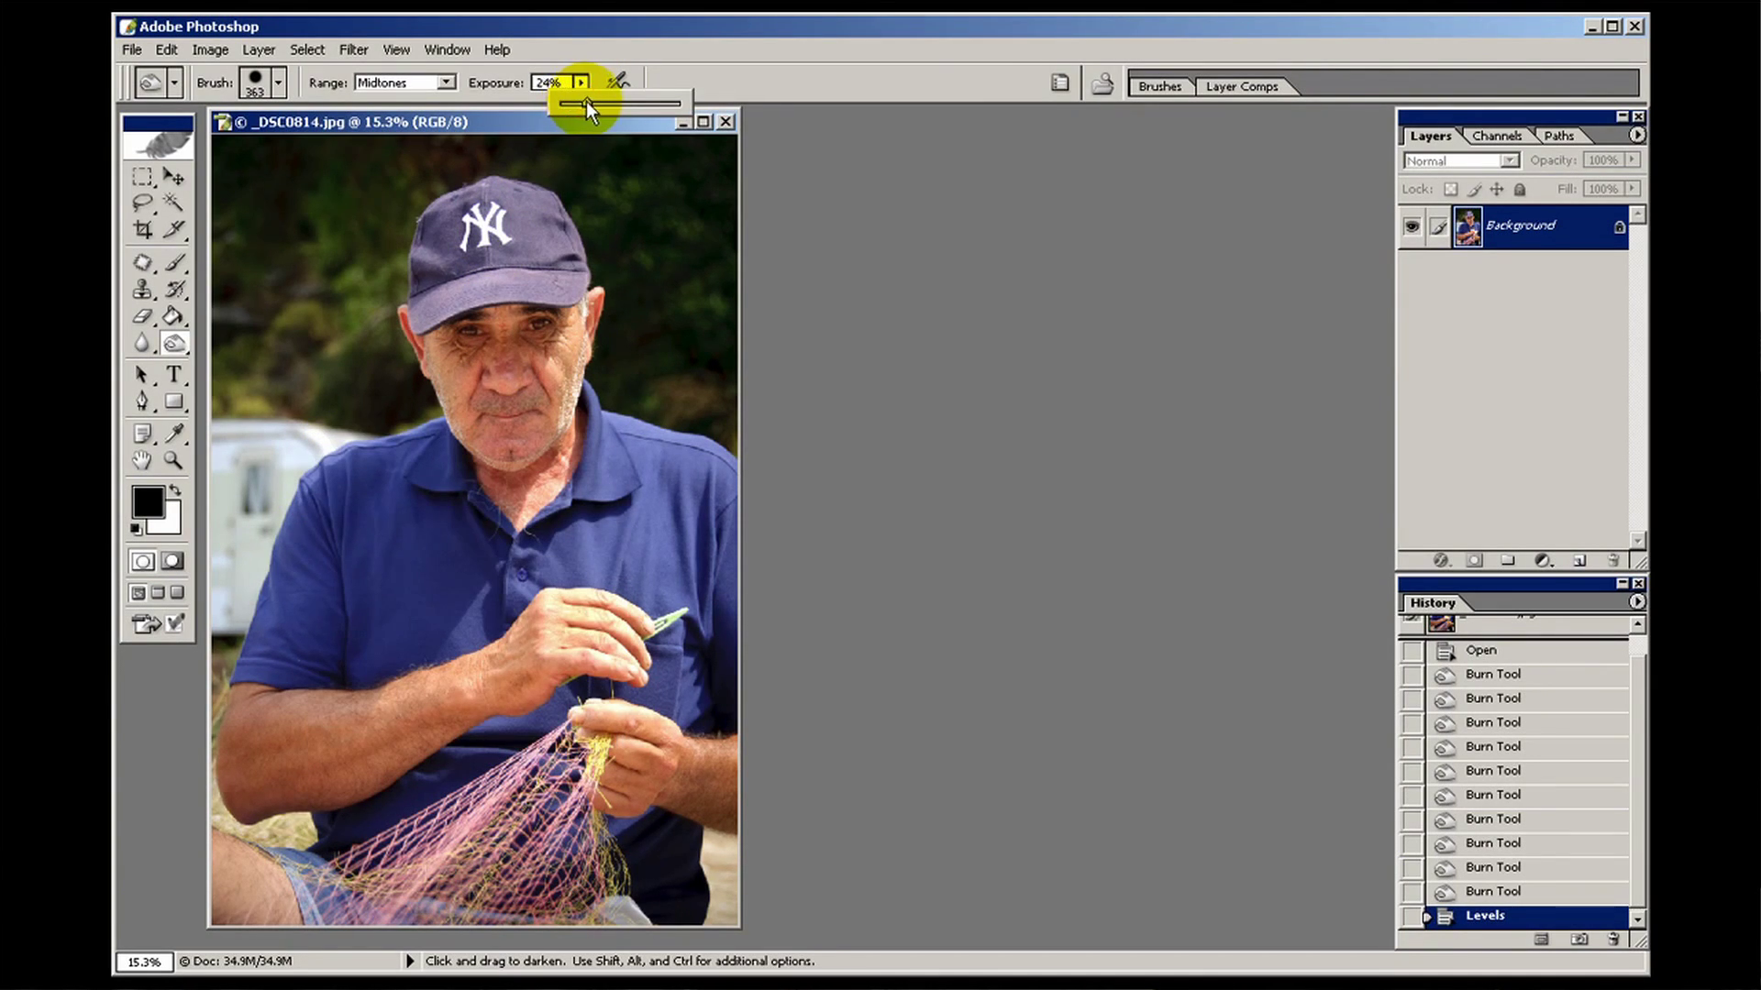
left_click(448, 80)
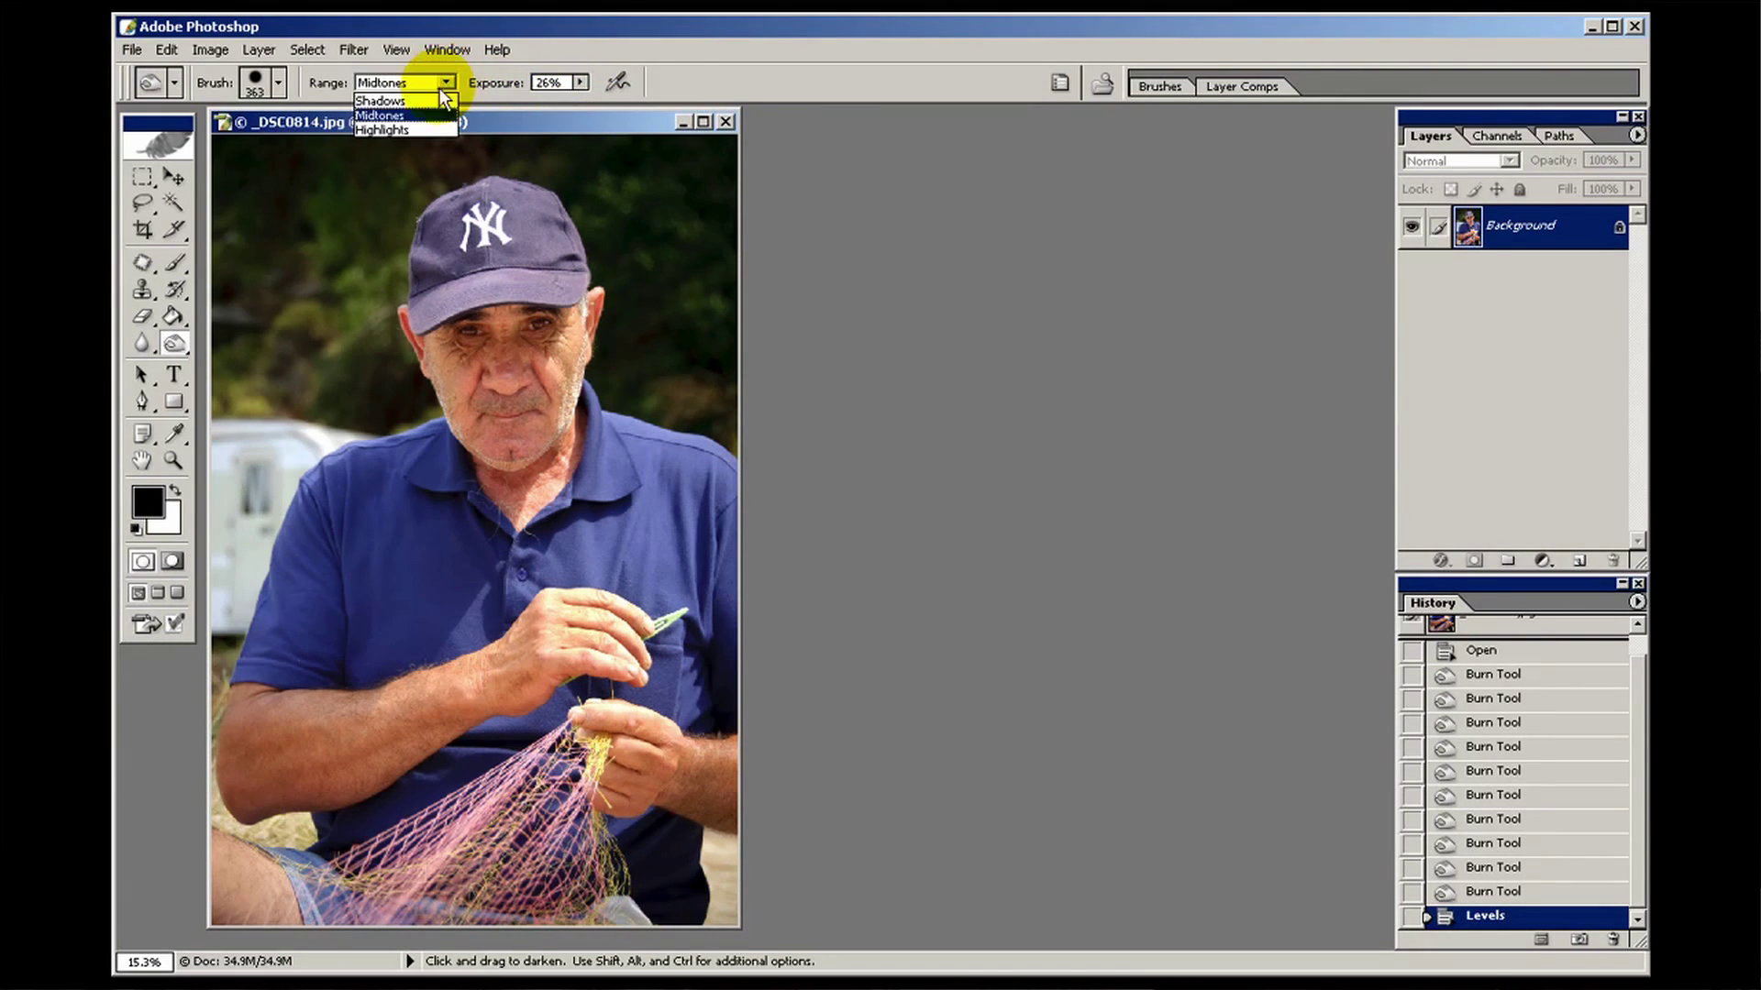
left_click(428, 131)
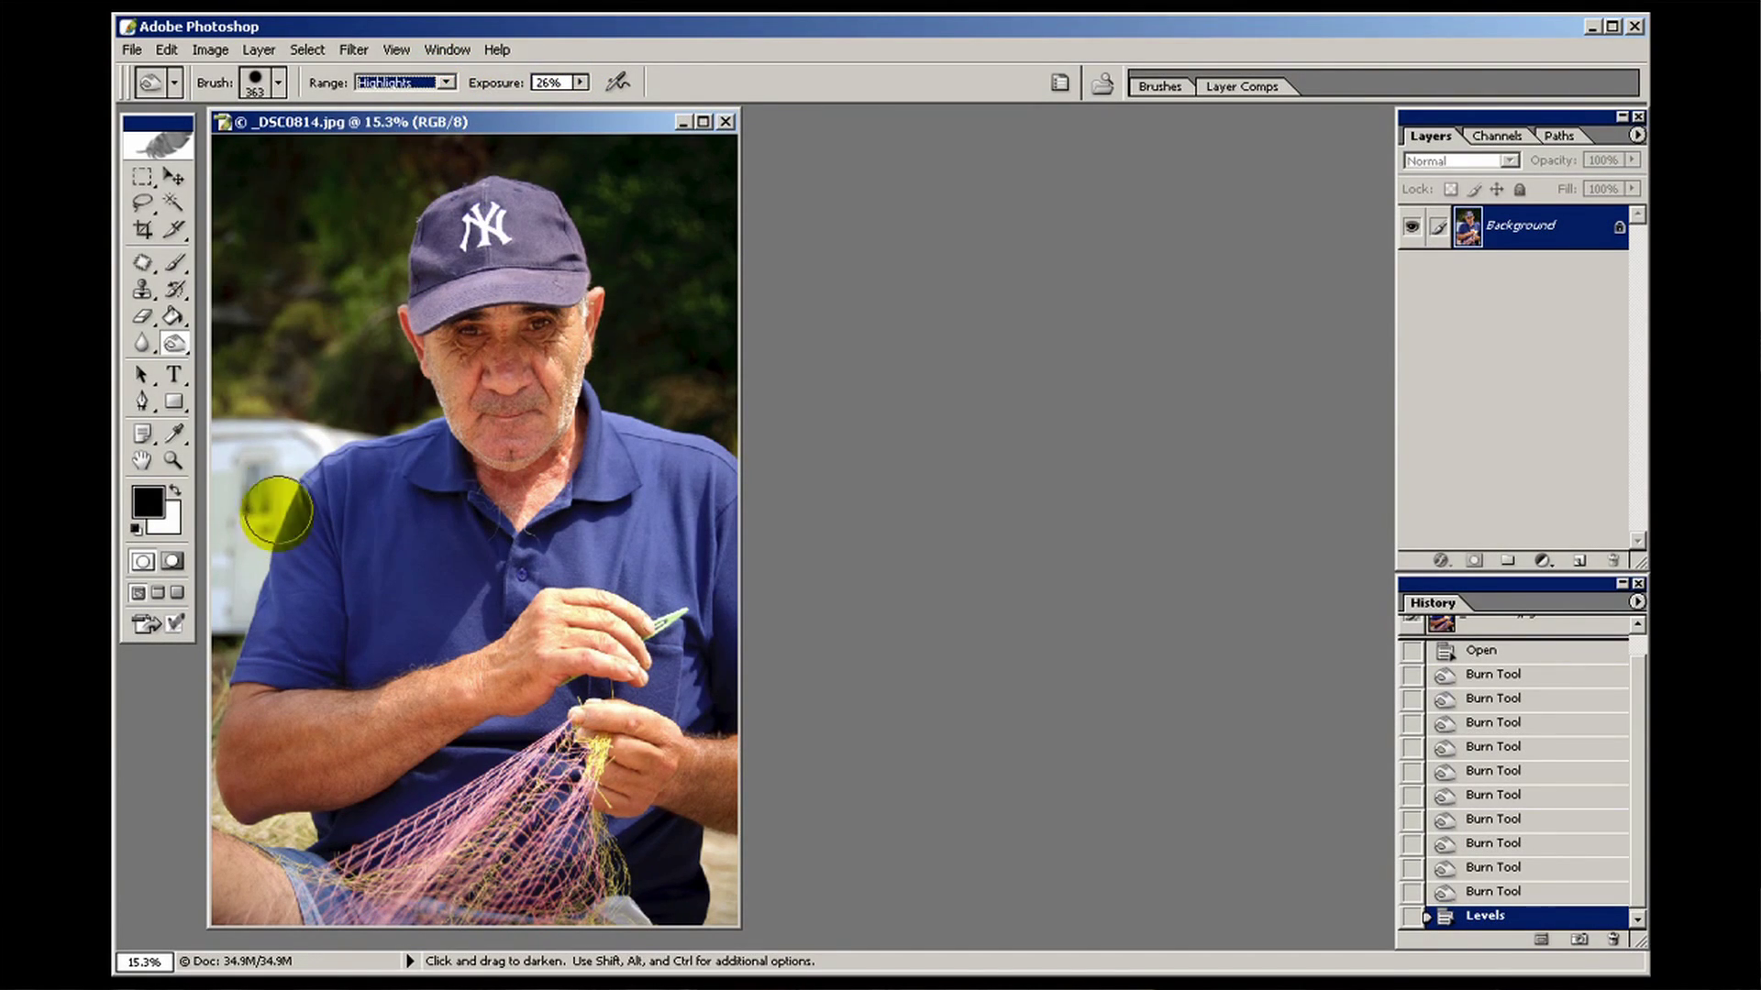
Try darkening the white caravan behind the man with the Burn Tool and revert to the Levels history state
mouse_move(234, 464)
left_mouse_down()
mouse_move(223, 577)
mouse_move(282, 466)
left_mouse_up()
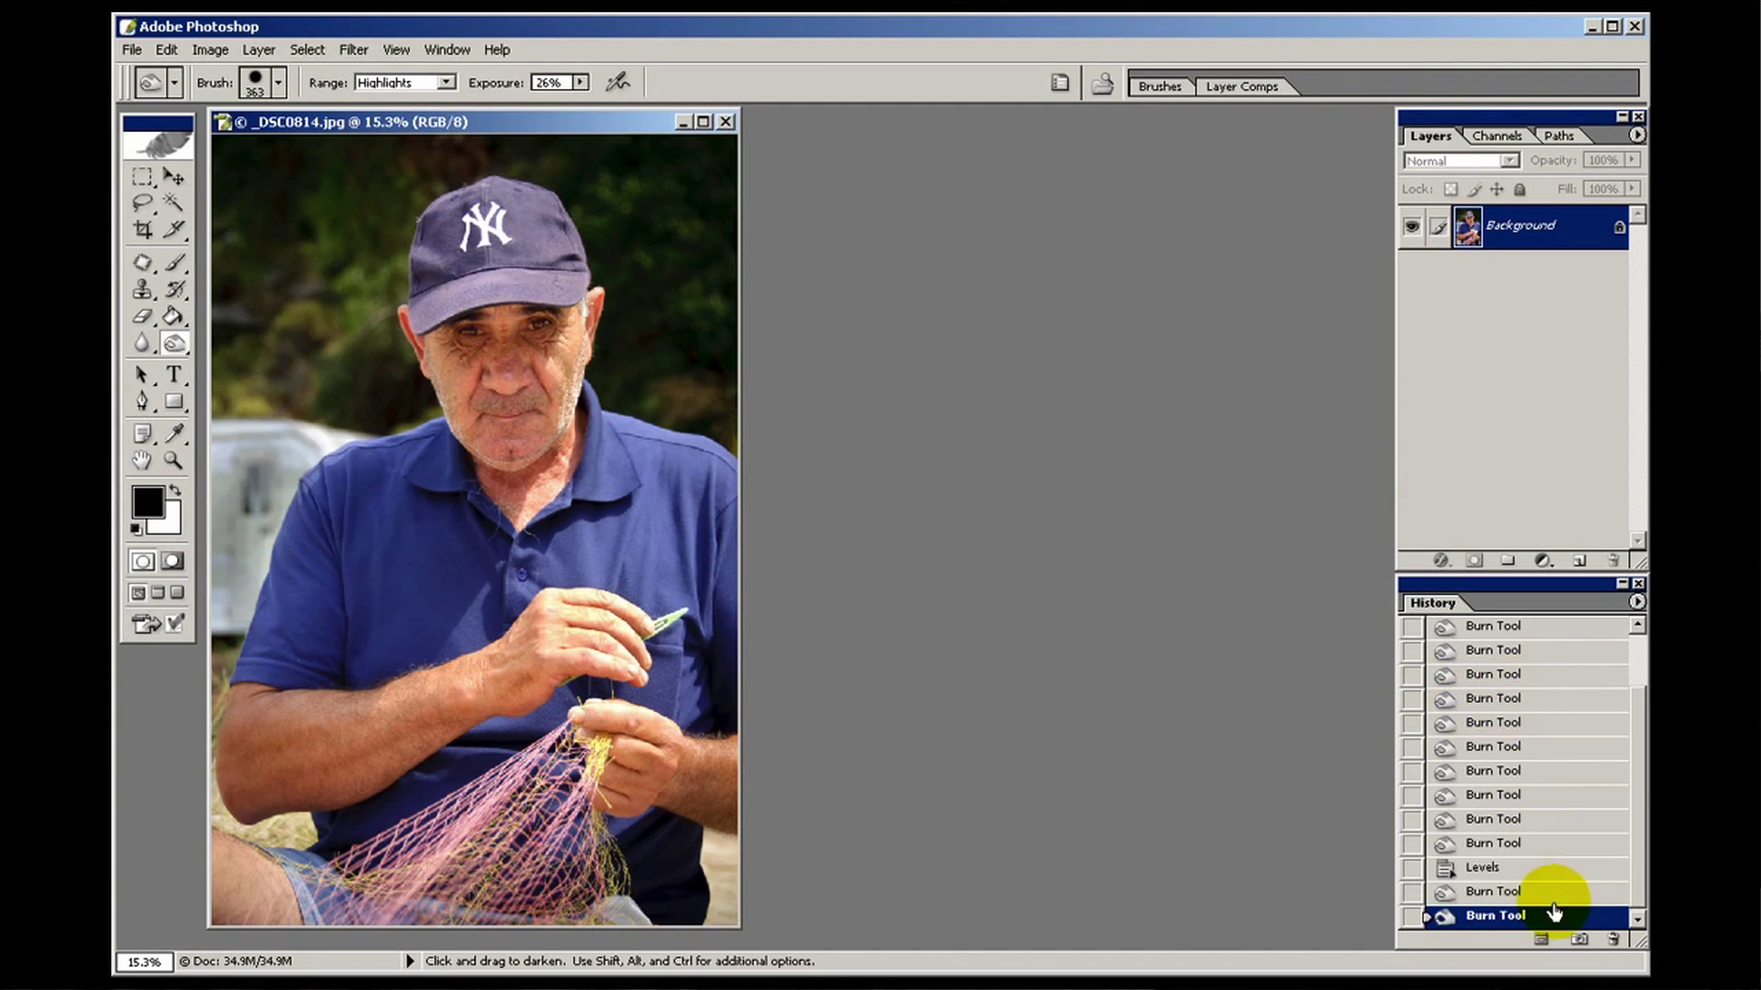
left_click(1549, 870)
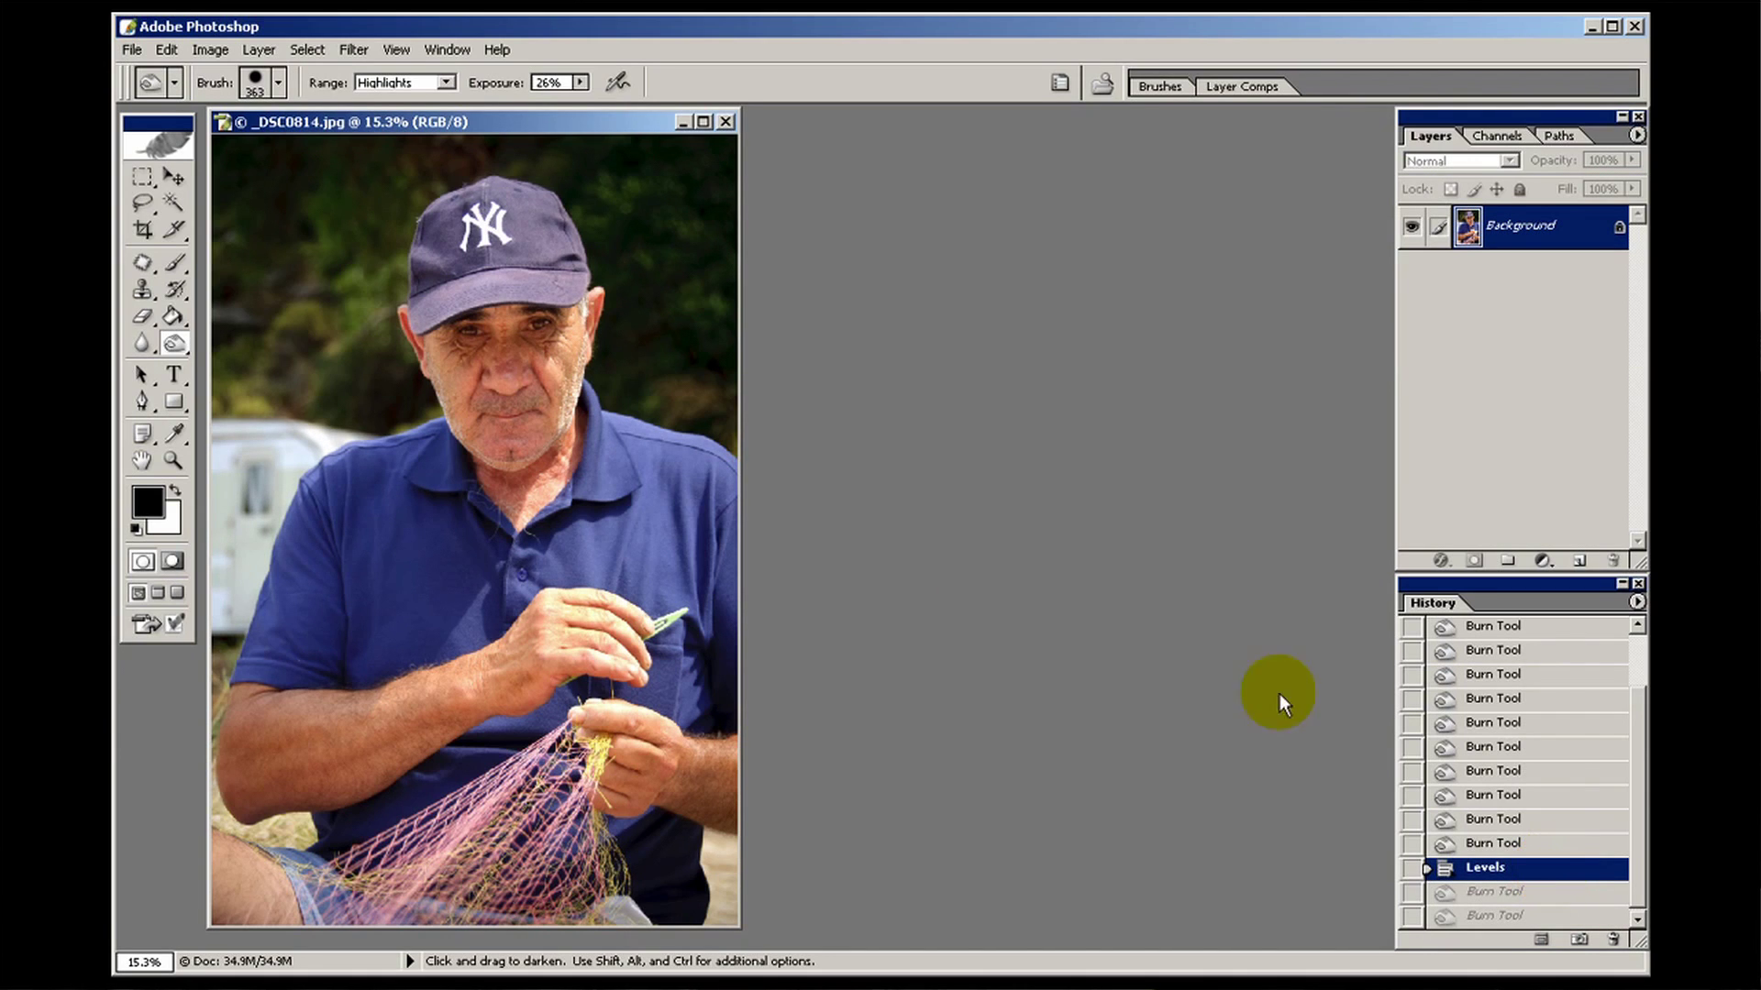
right_click(312, 451)
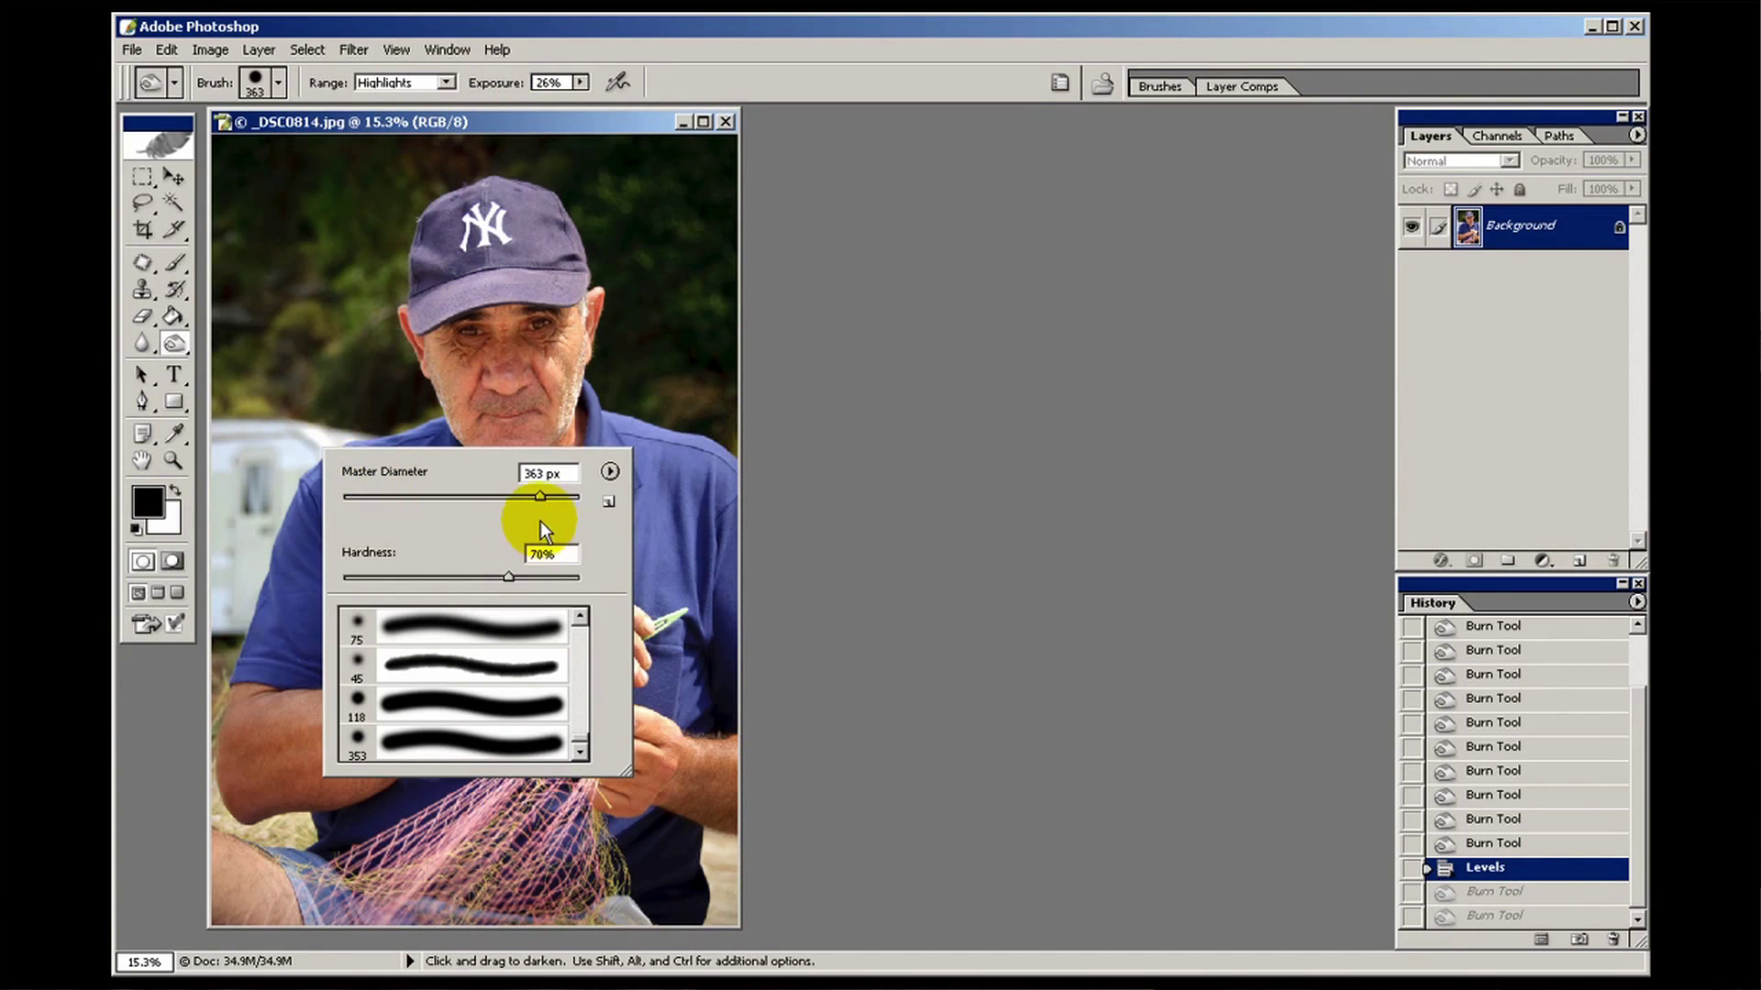
left_click(581, 123)
Lower the Burn Tool's exposure to 13% and darken the highlights of the white caravan behind the man
left_click(580, 82)
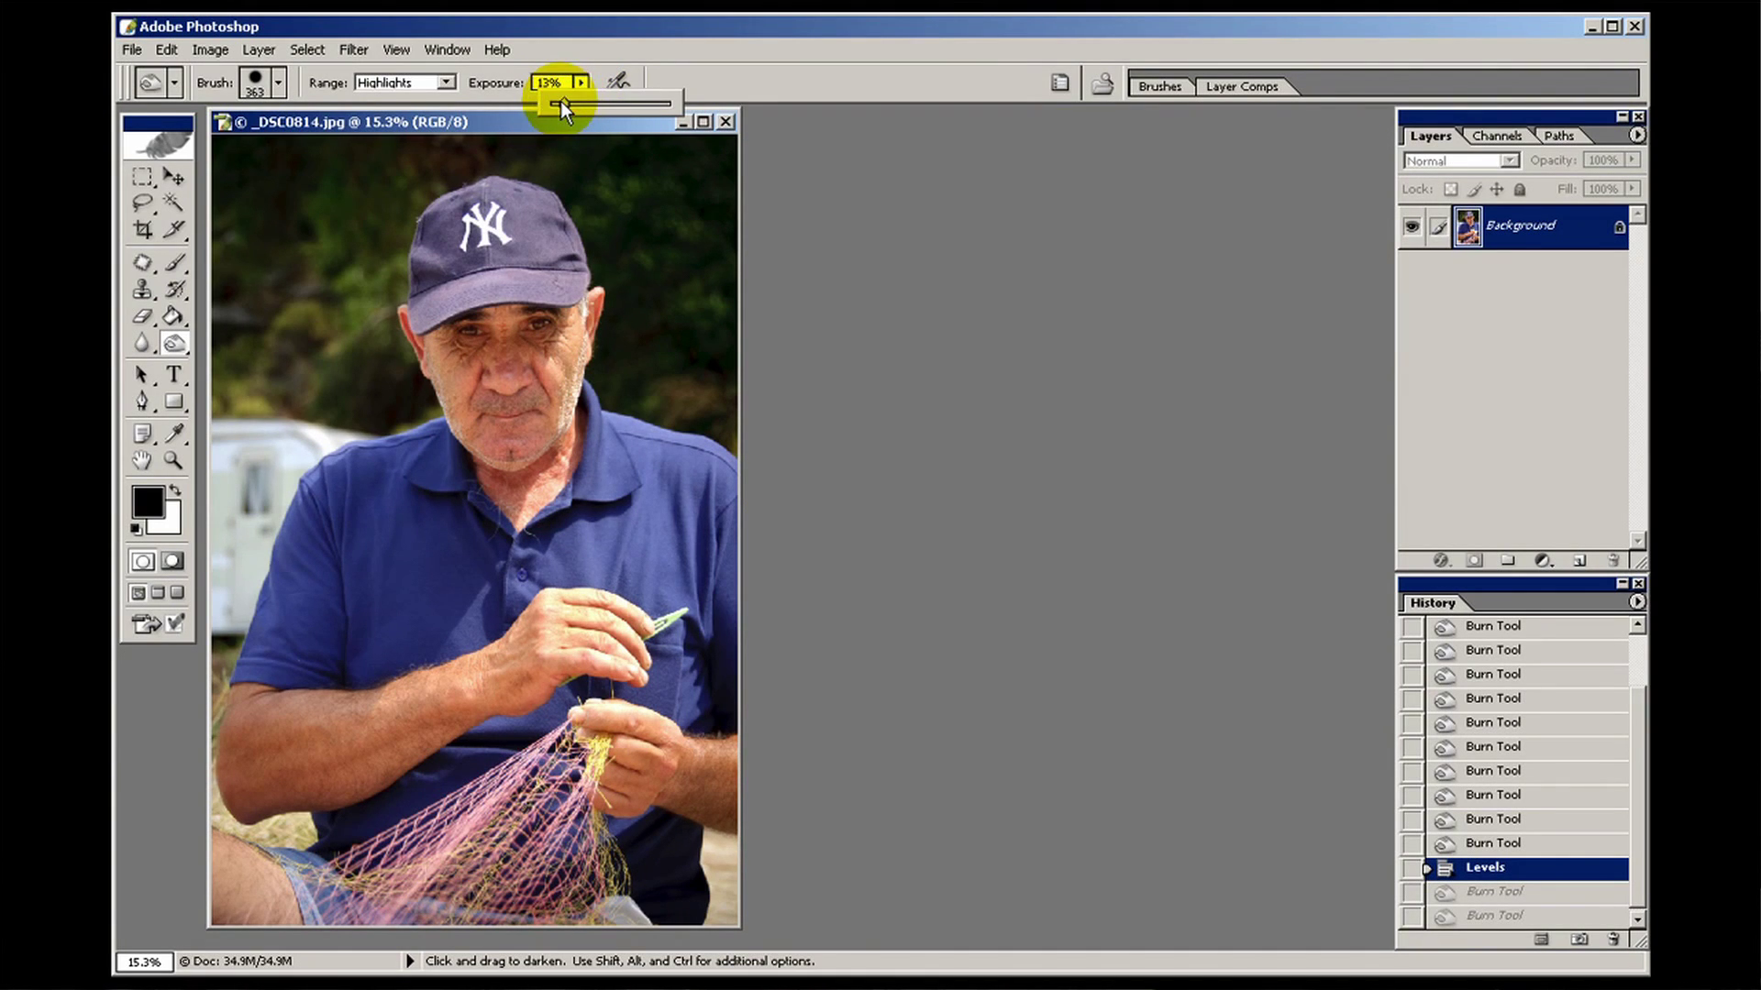
left_click(287, 444)
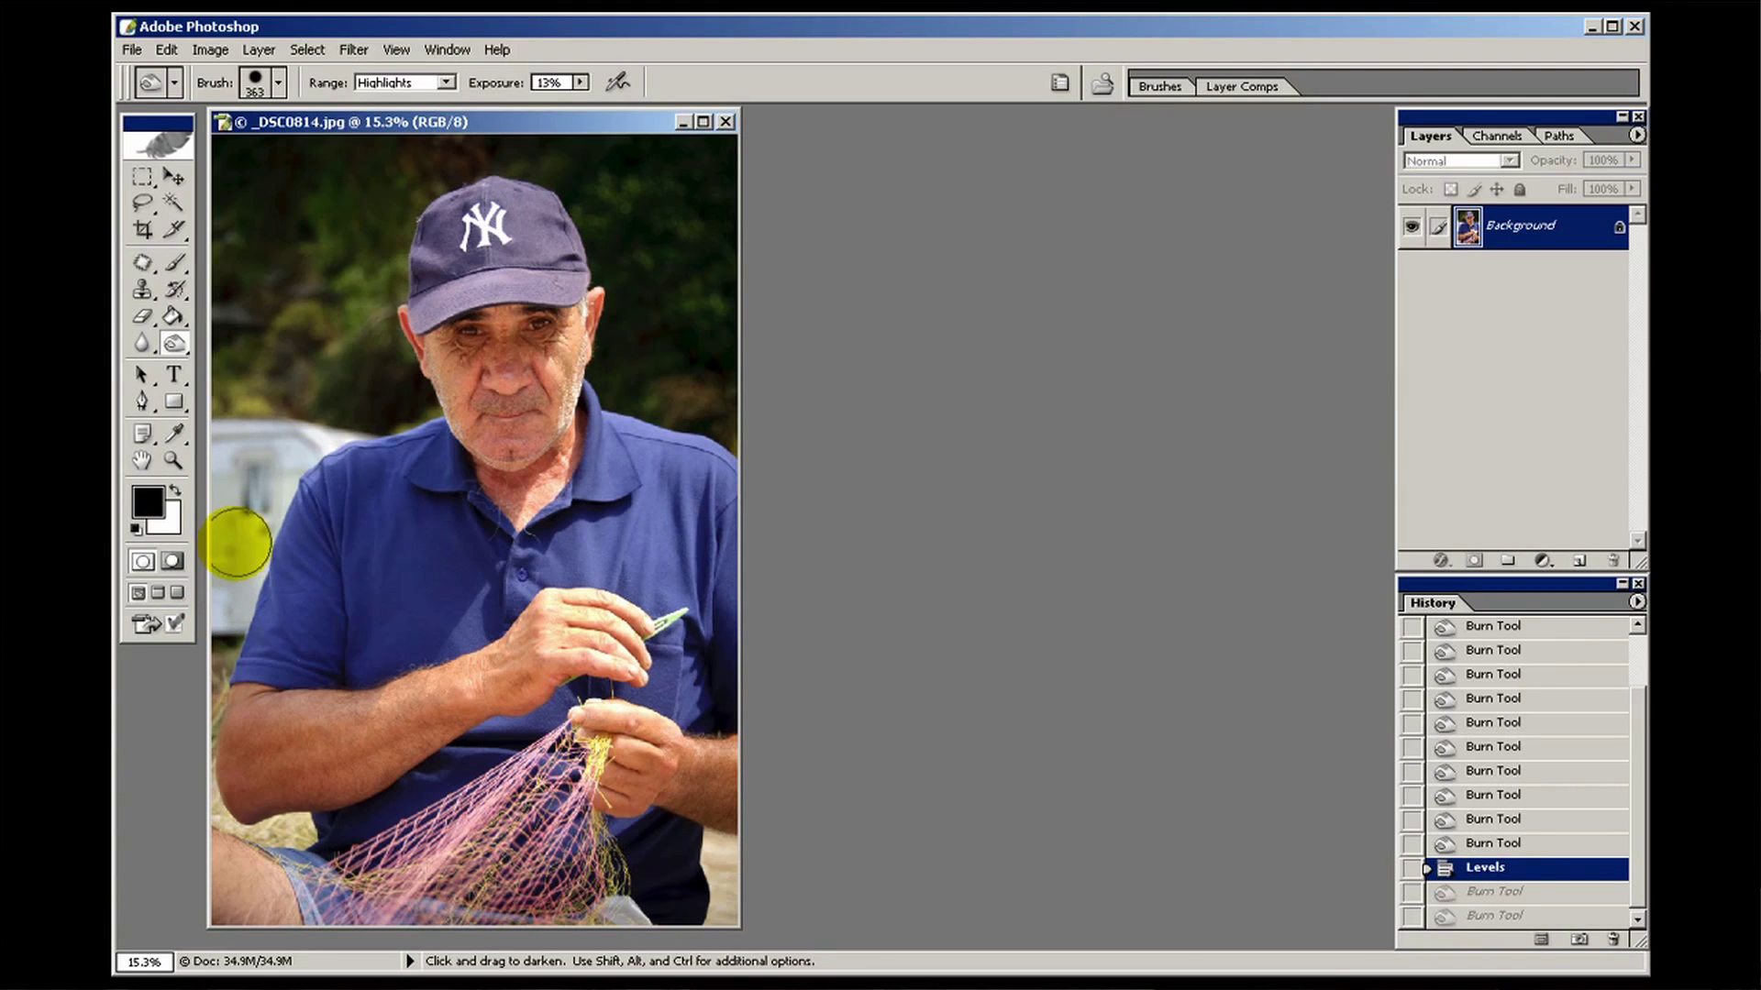
mouse_move(331, 438)
left_mouse_down()
mouse_move(267, 491)
mouse_move(216, 633)
left_mouse_up()
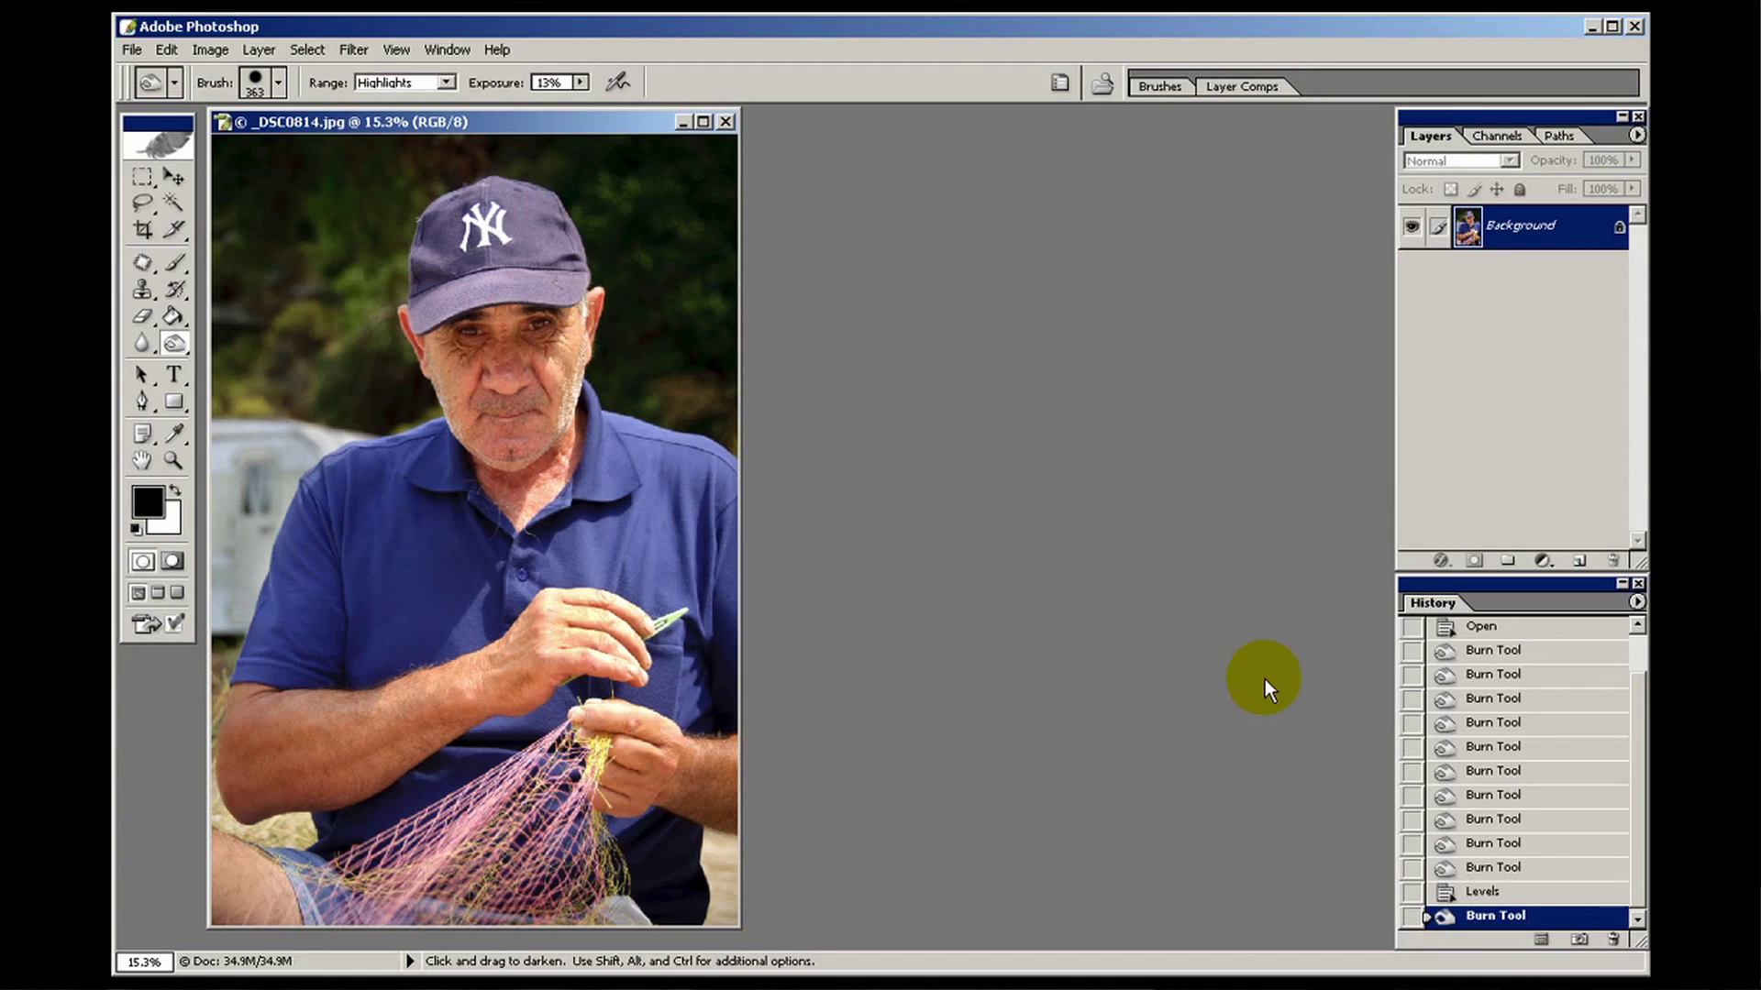
Compare the caravan before and after burning by alternating between the Levels and last Burn Tool history states
left_click(1546, 893)
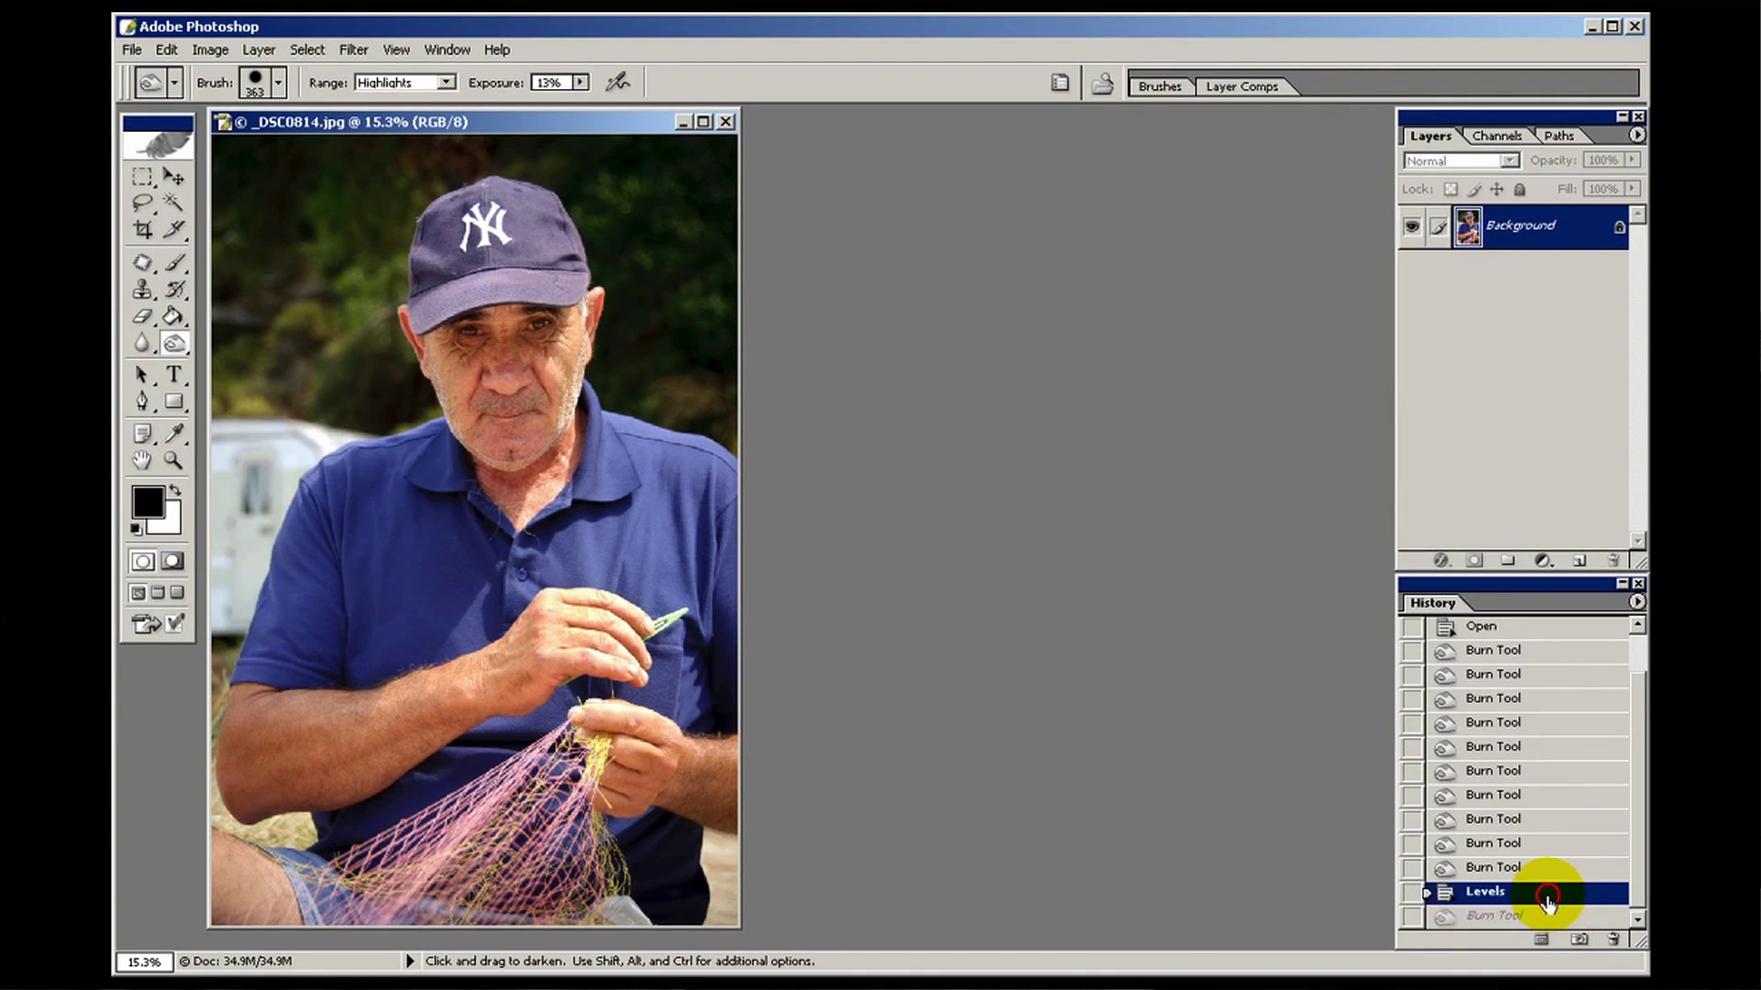
left_click(1543, 915)
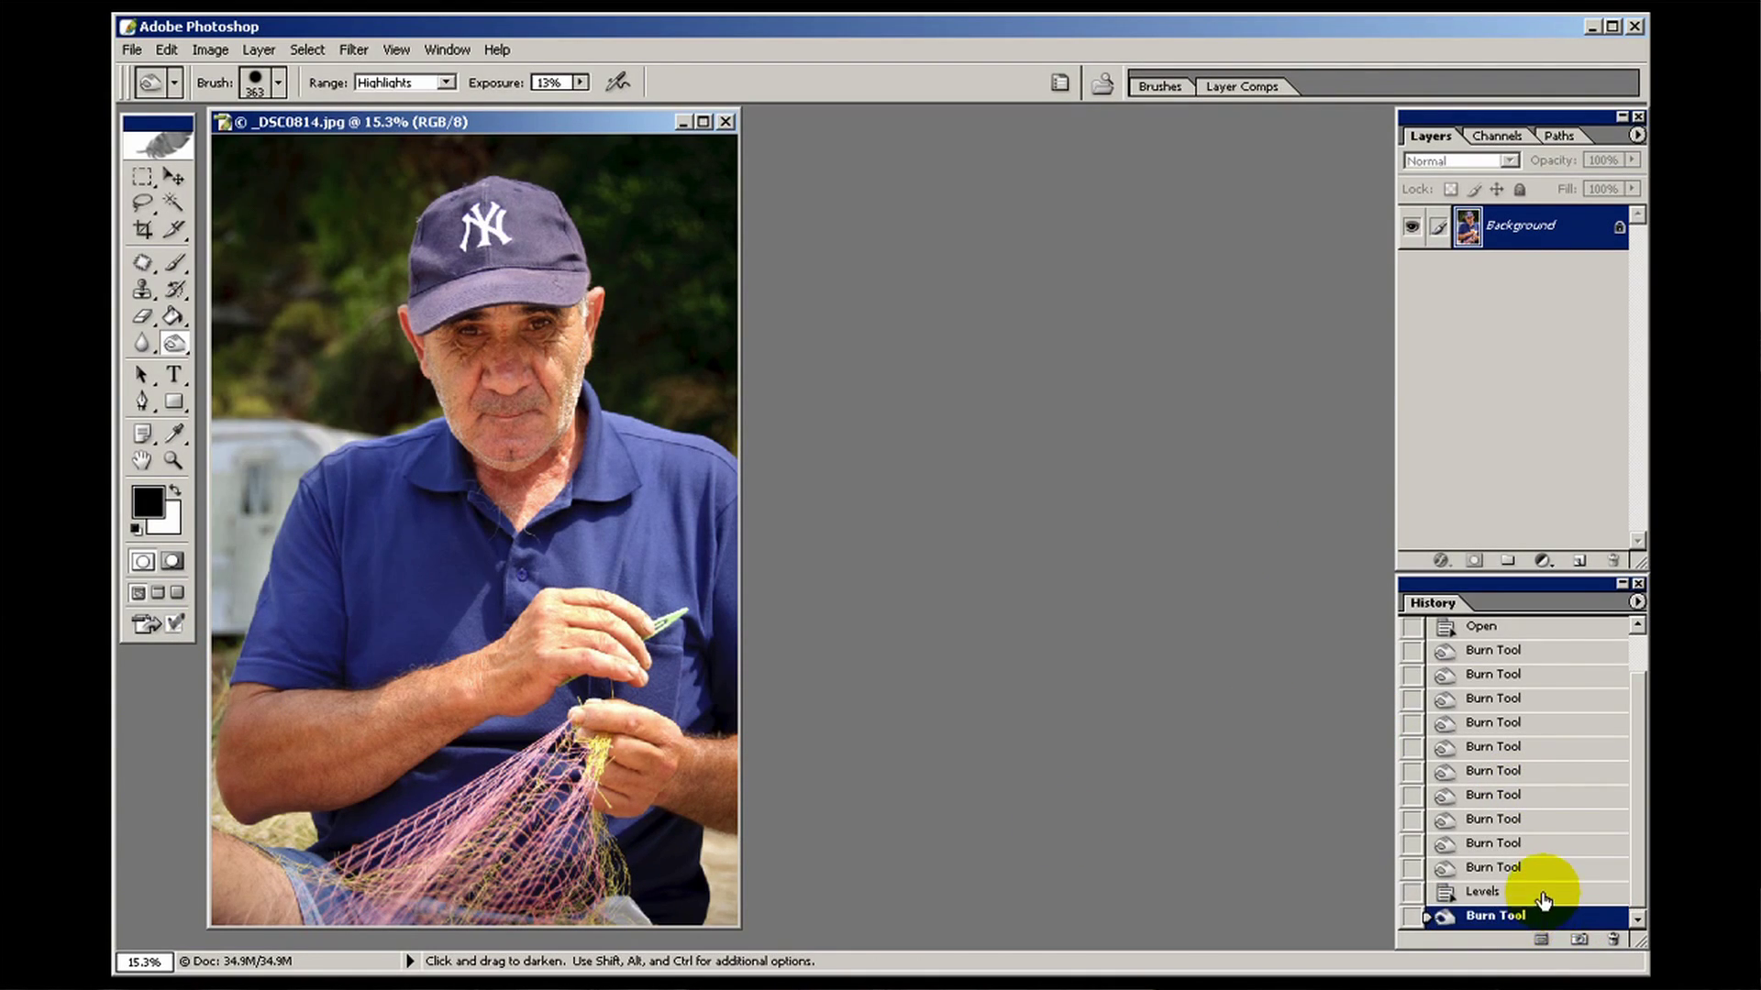
left_click(1542, 892)
left_click(1530, 917)
left_click(1530, 890)
left_click(1529, 915)
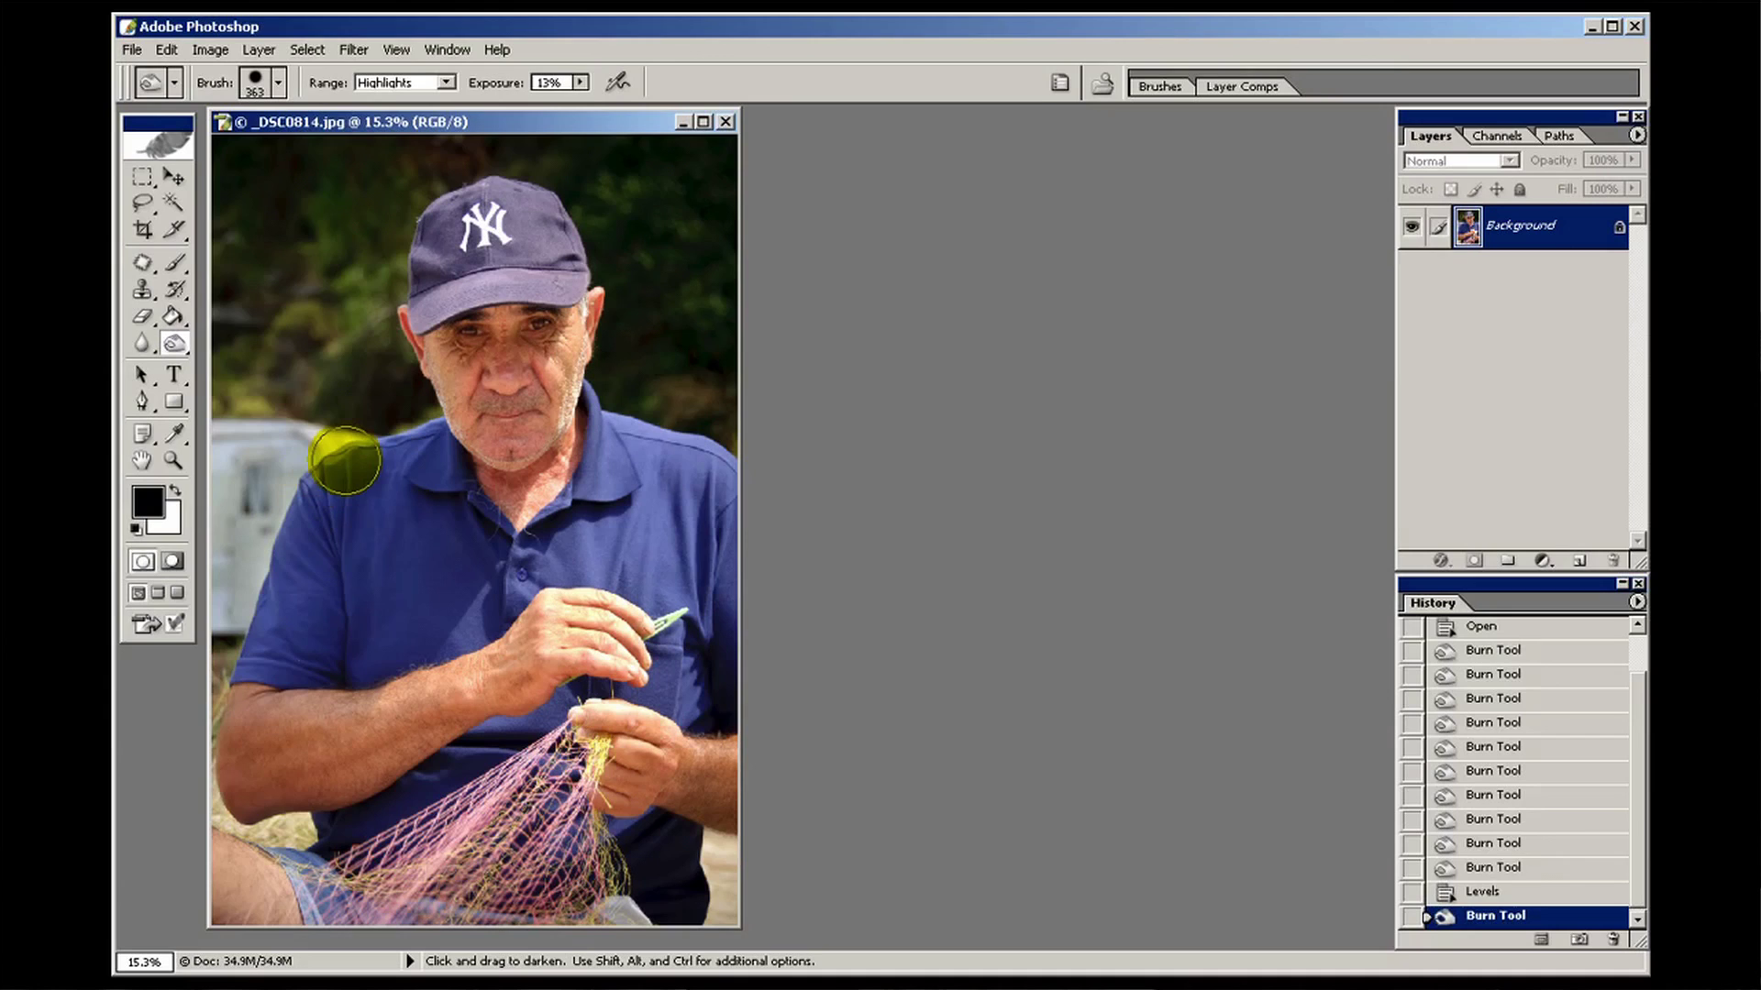
left_click(1522, 894)
left_click(1515, 915)
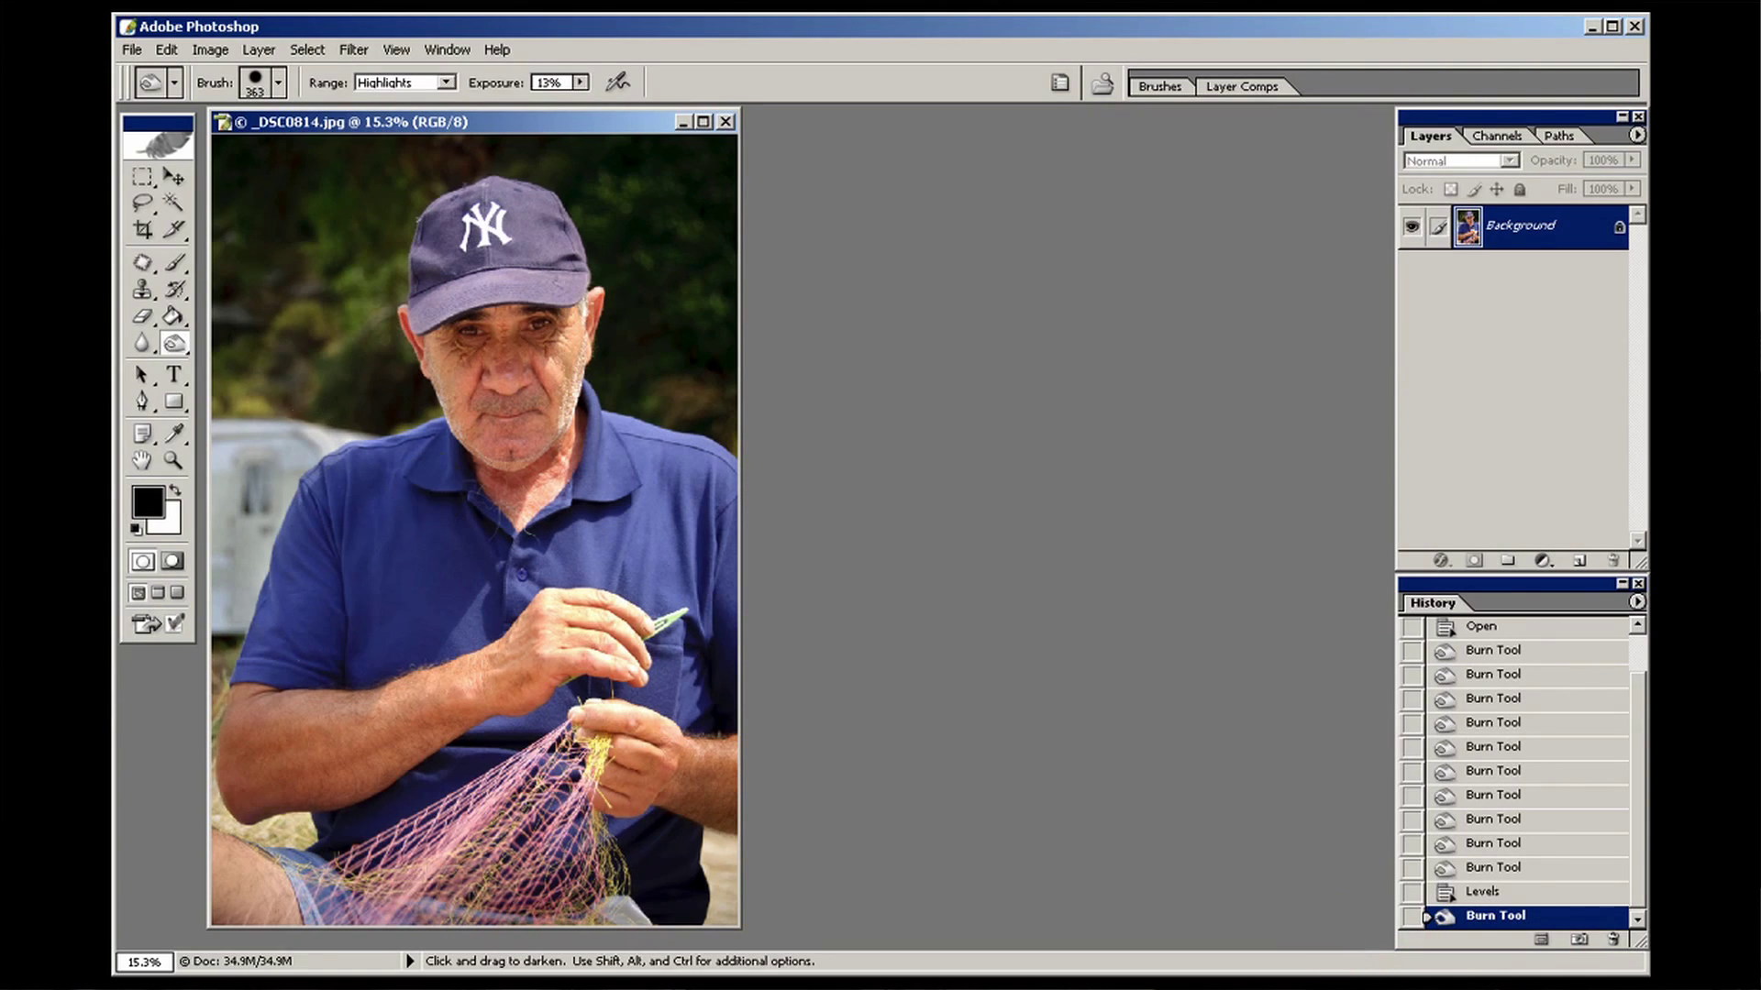
Switch to the Dodge Tool for the man's eyes and give it a 14 px brush with 20% hardness
left_click(173, 464)
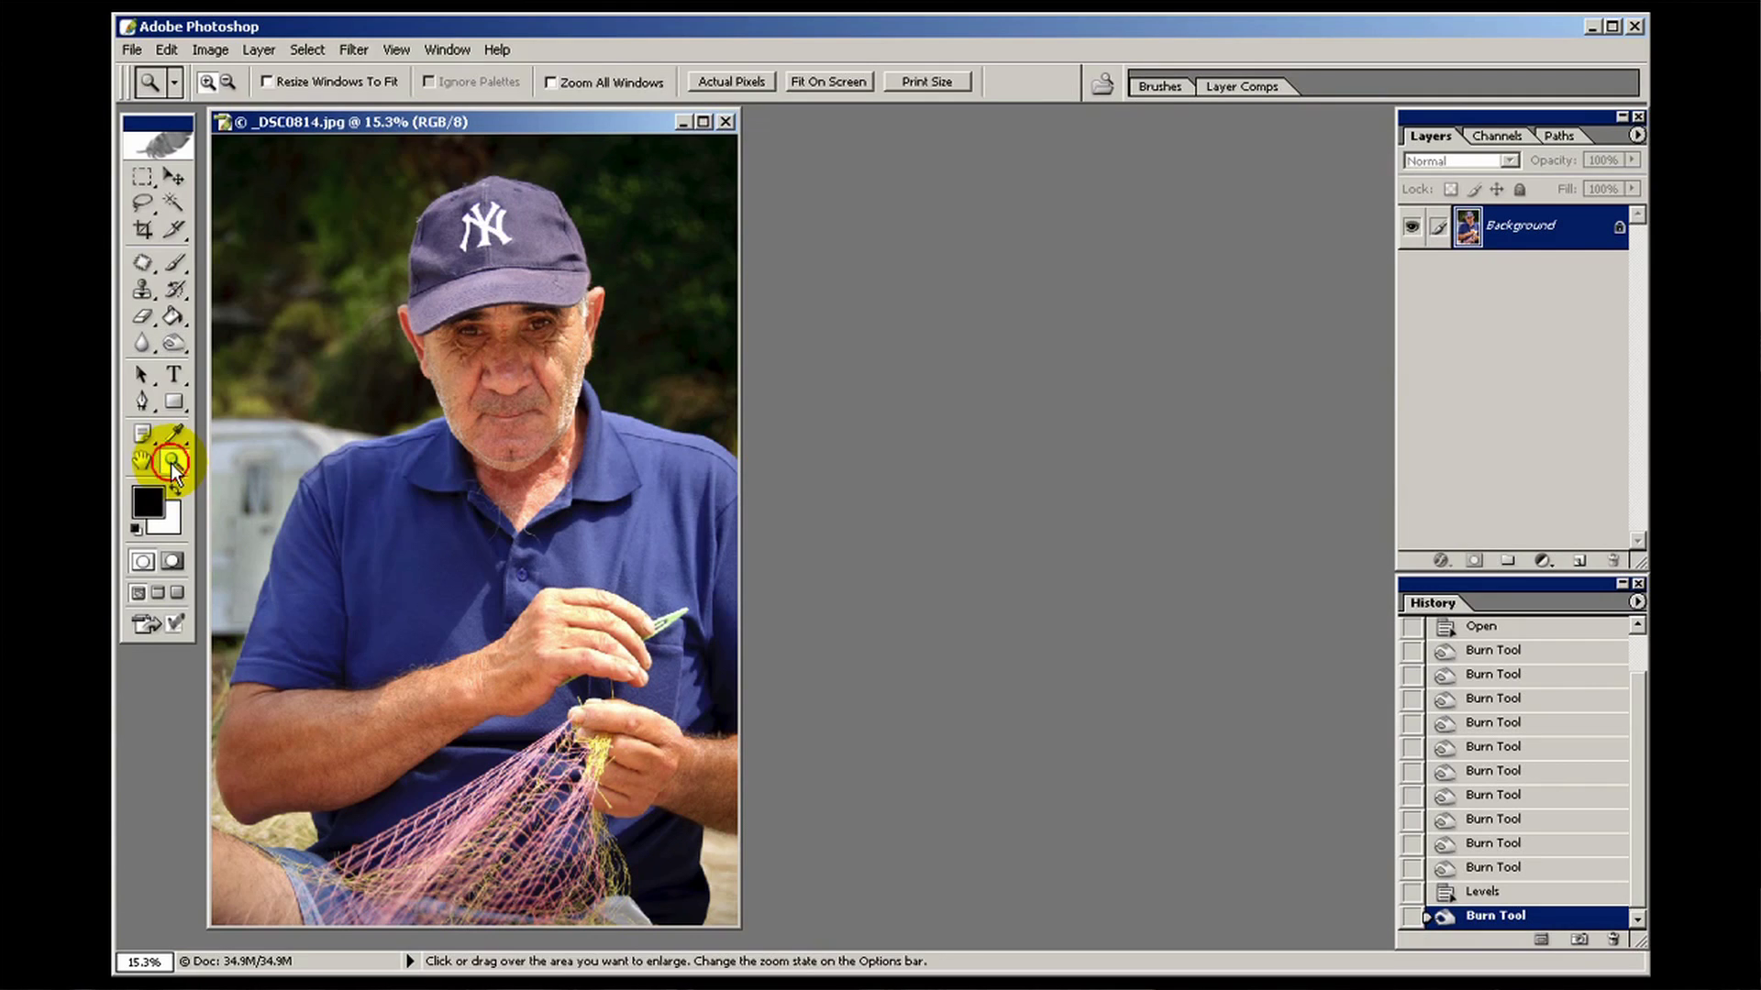
left_click_drag(408, 280, 570, 376)
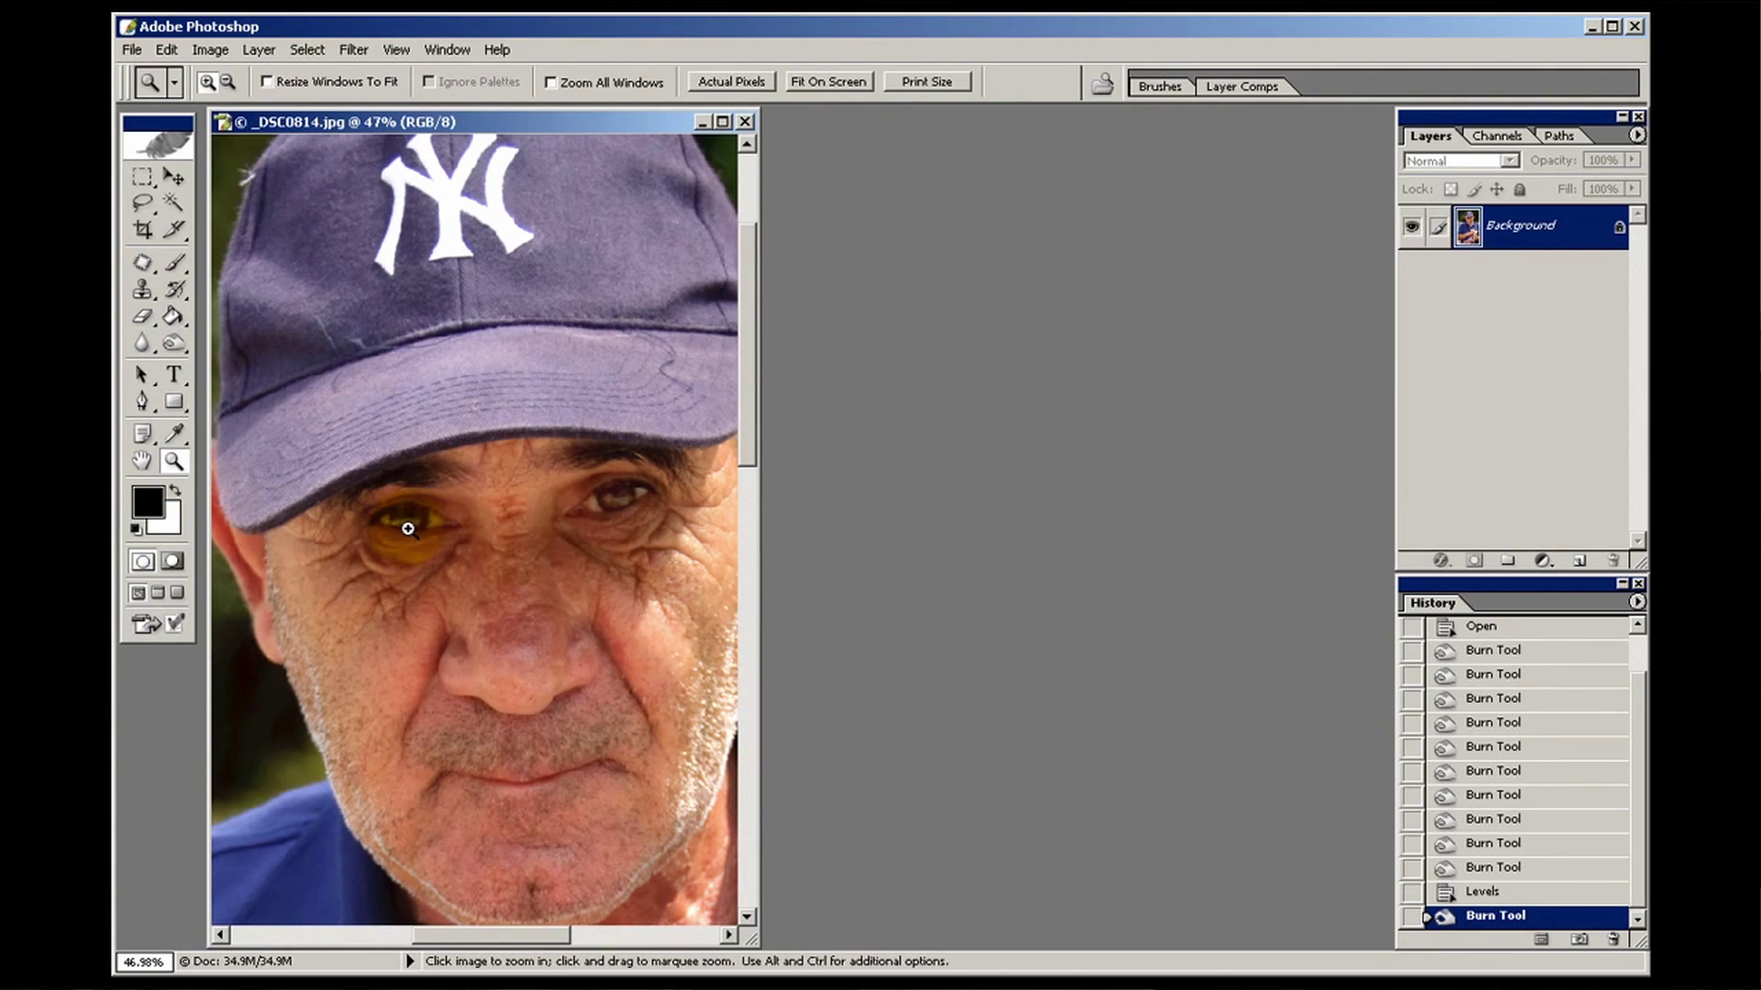
left_click(492, 524)
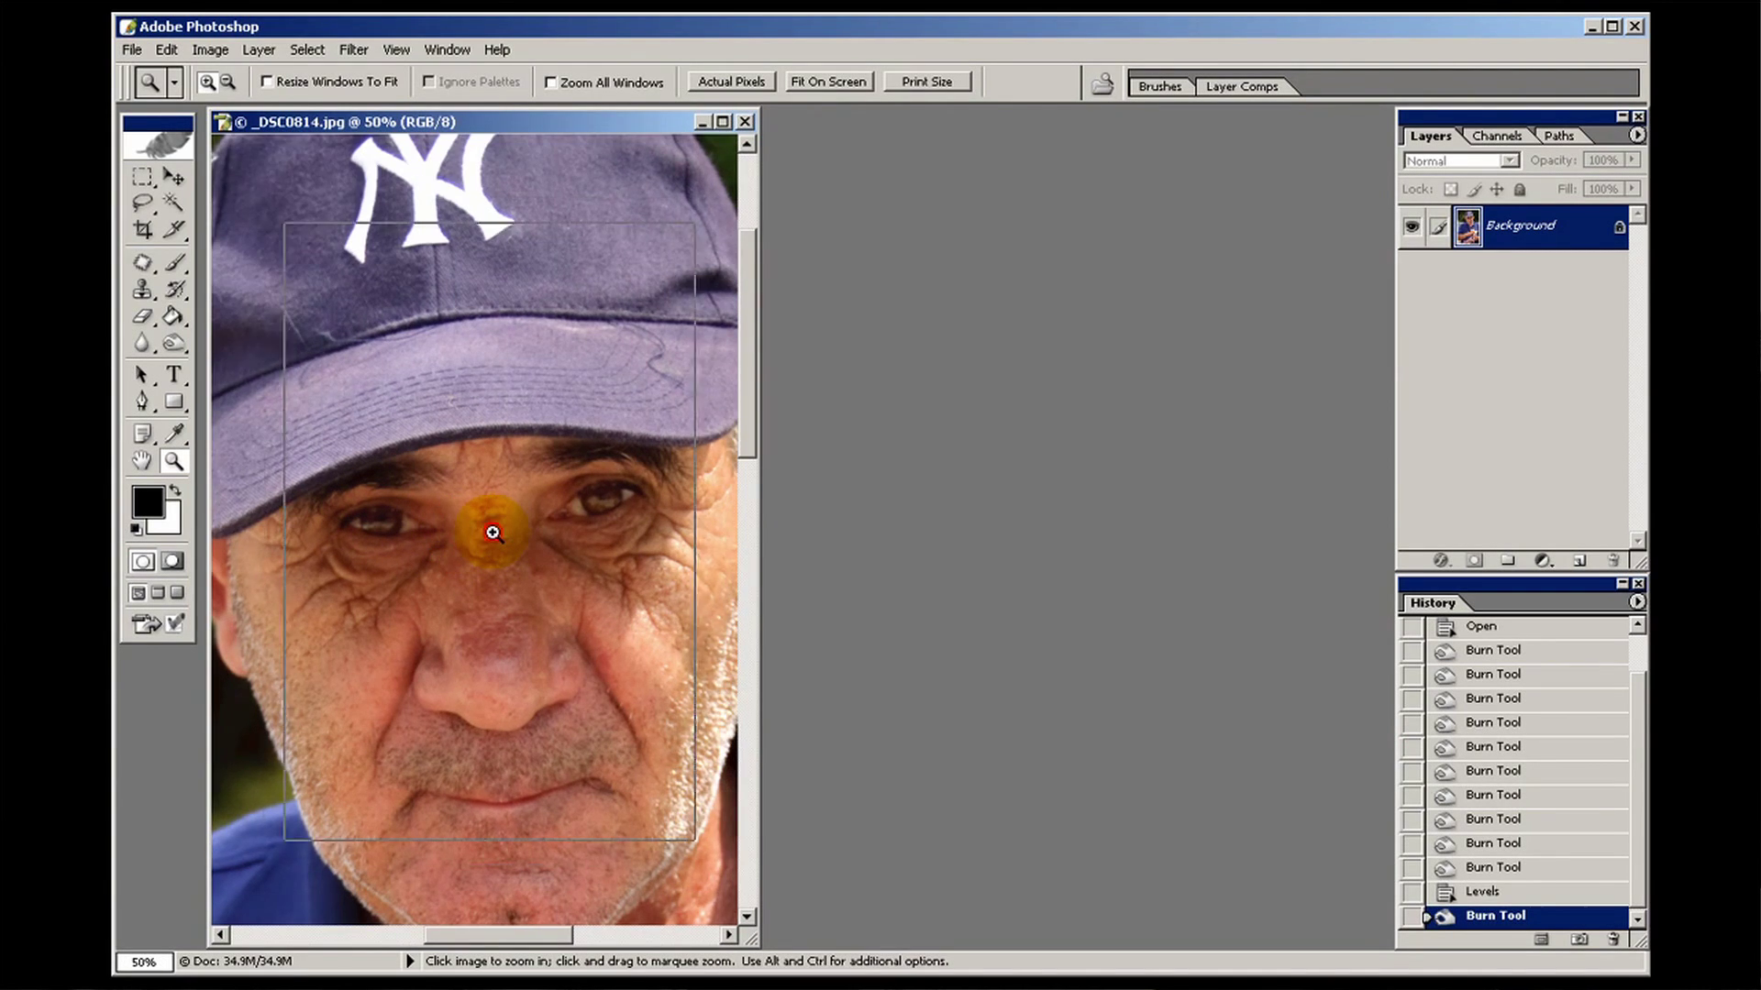
left_click_drag(757, 570, 889, 556)
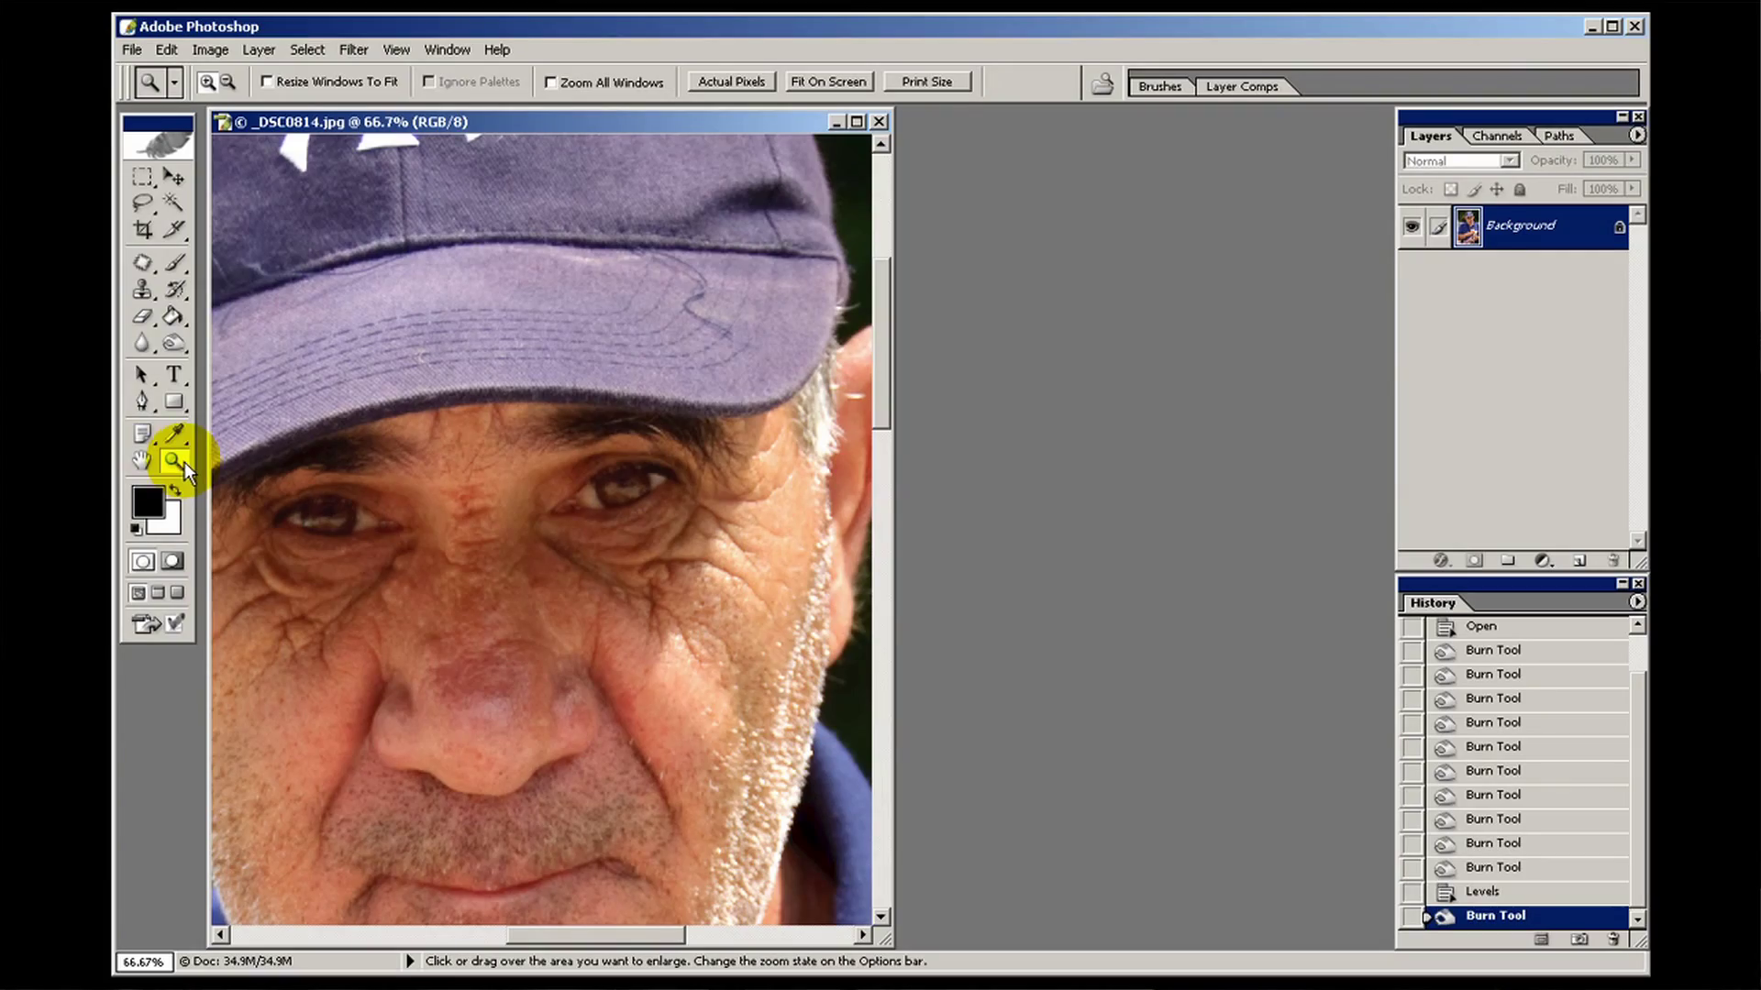
left_click_drag(178, 338, 246, 339)
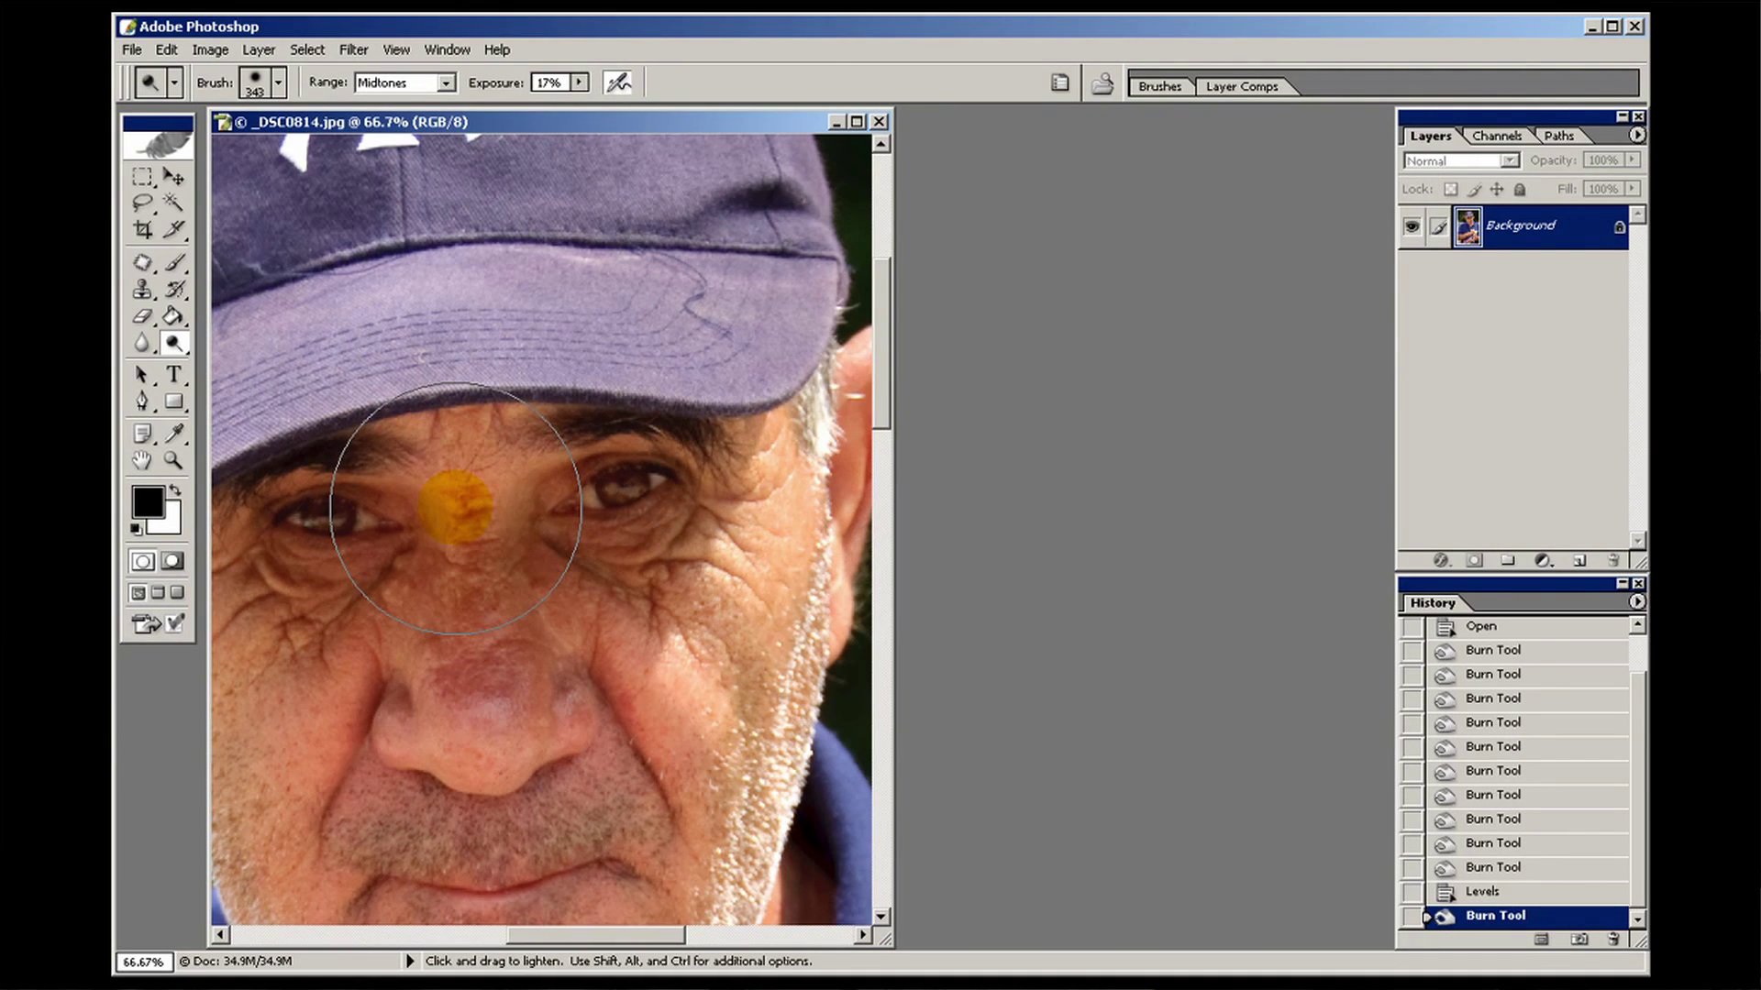
right_click(456, 508)
left_click_drag(683, 557, 502, 563)
left_click_drag(343, 524, 343, 524)
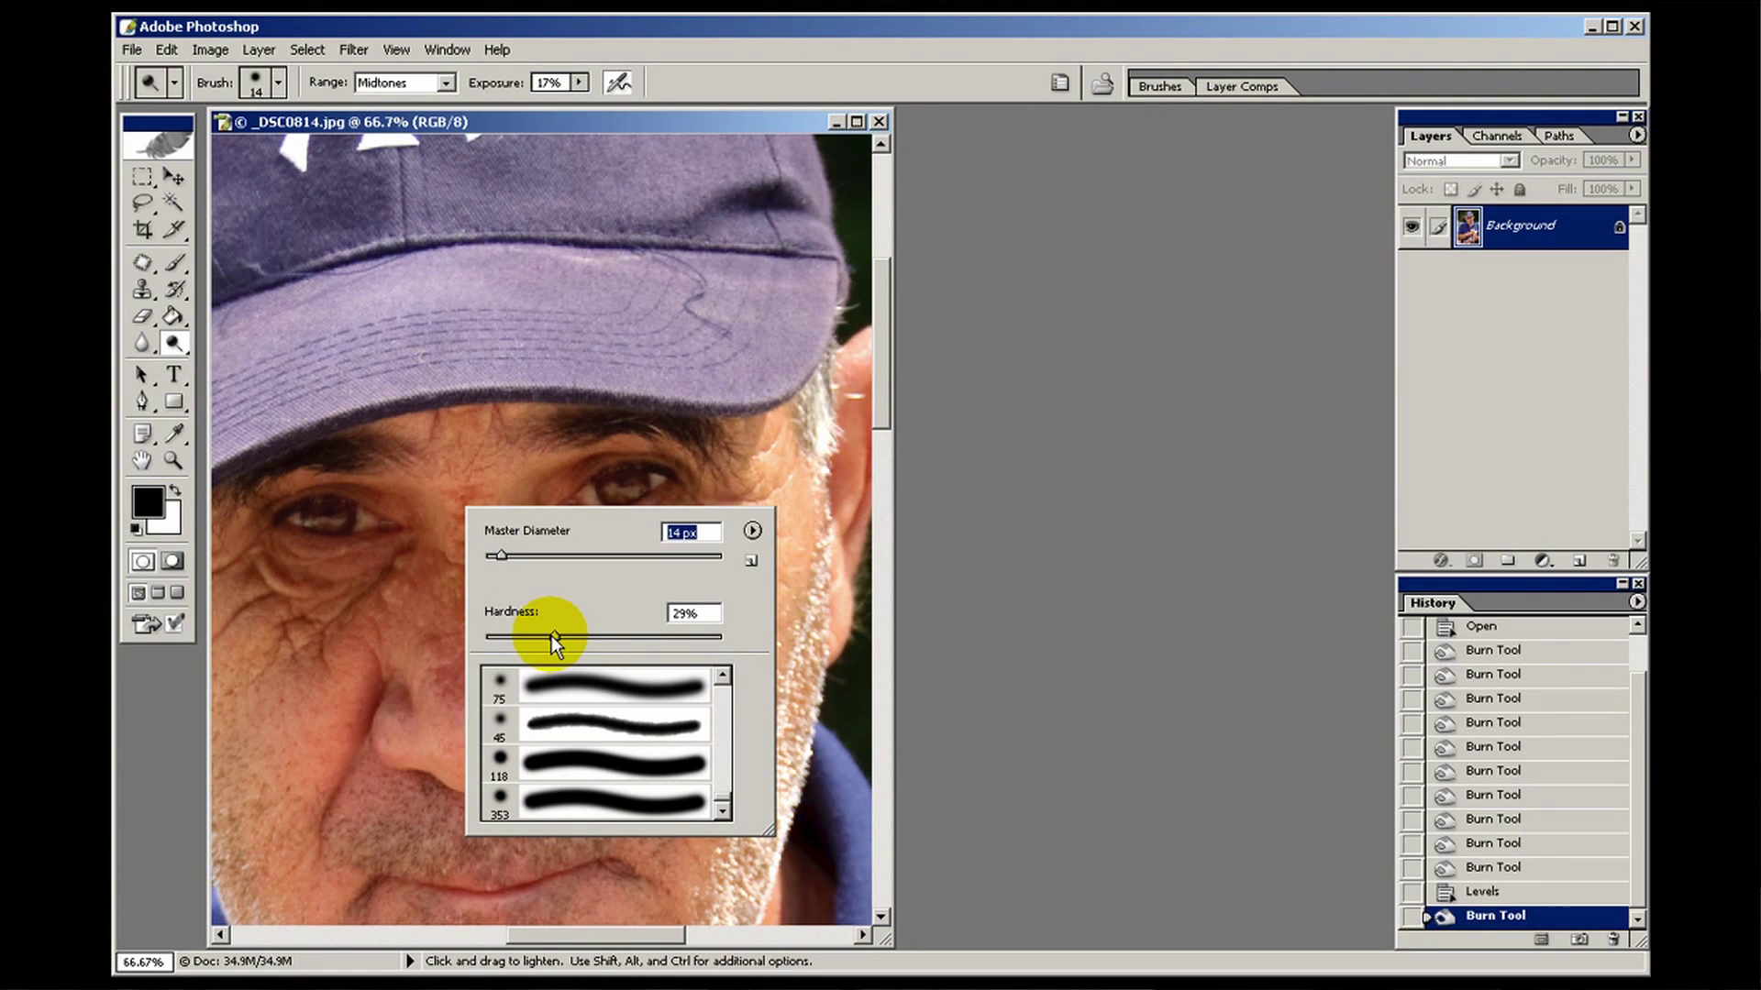
left_click(552, 636)
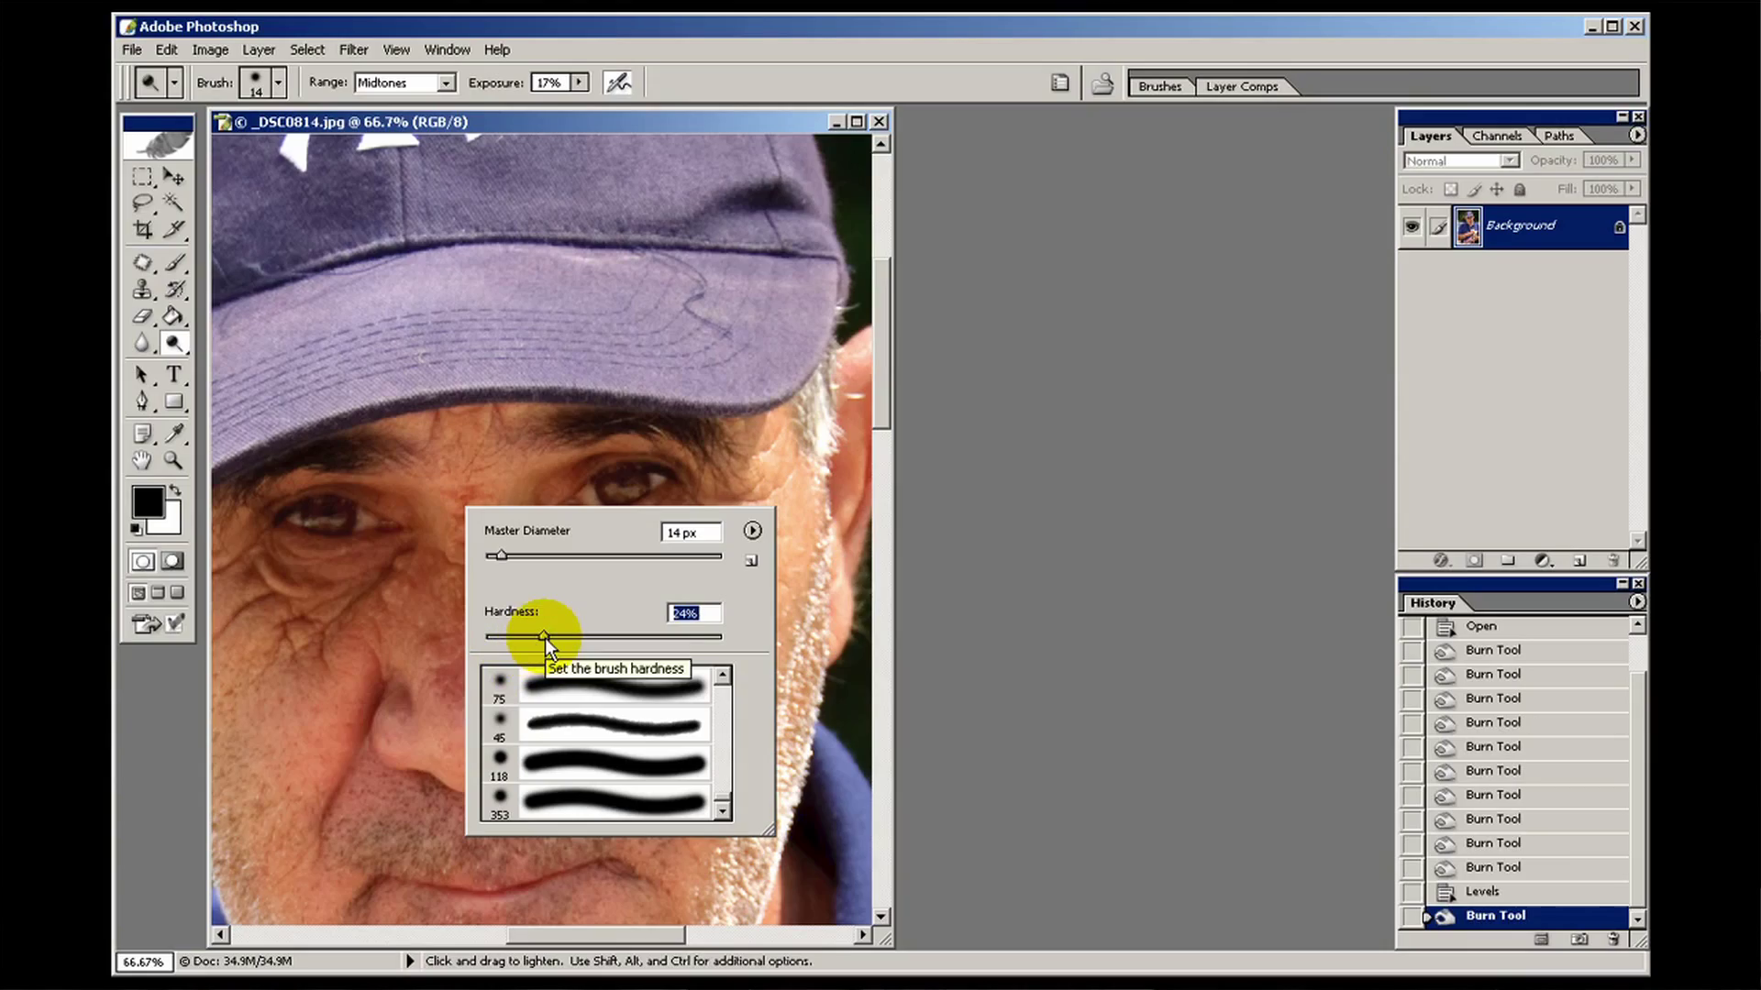
left_click_drag(545, 639, 532, 635)
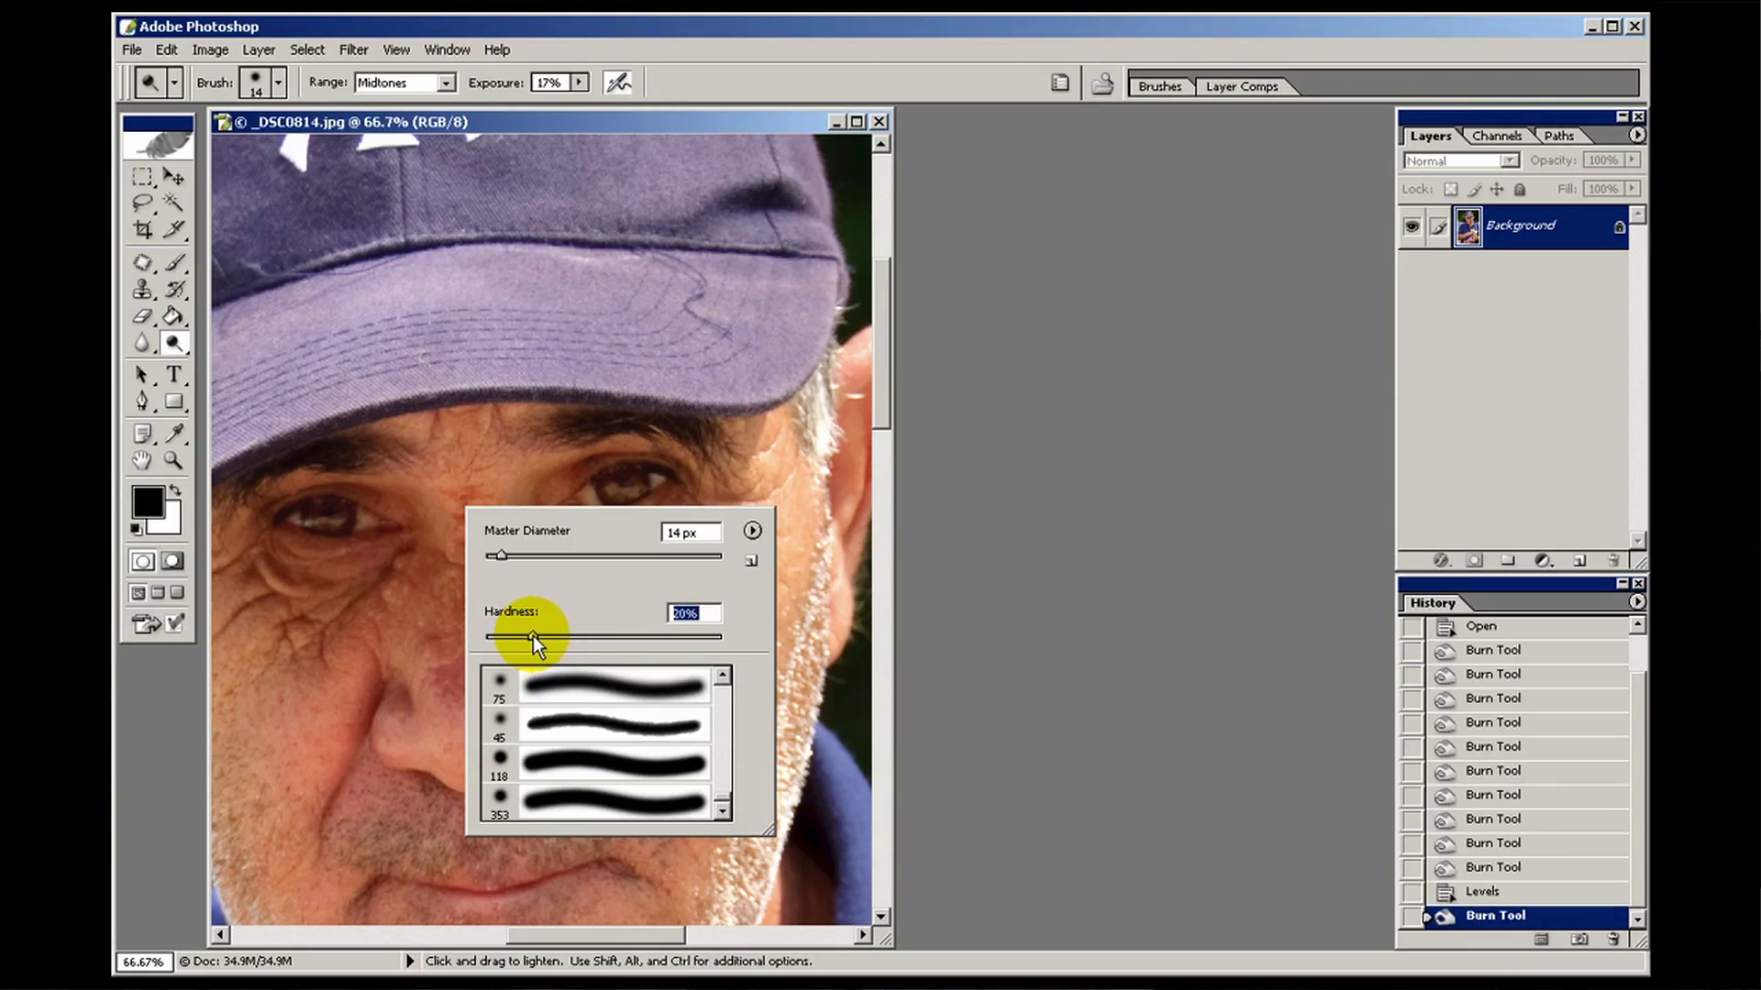
left_click(517, 119)
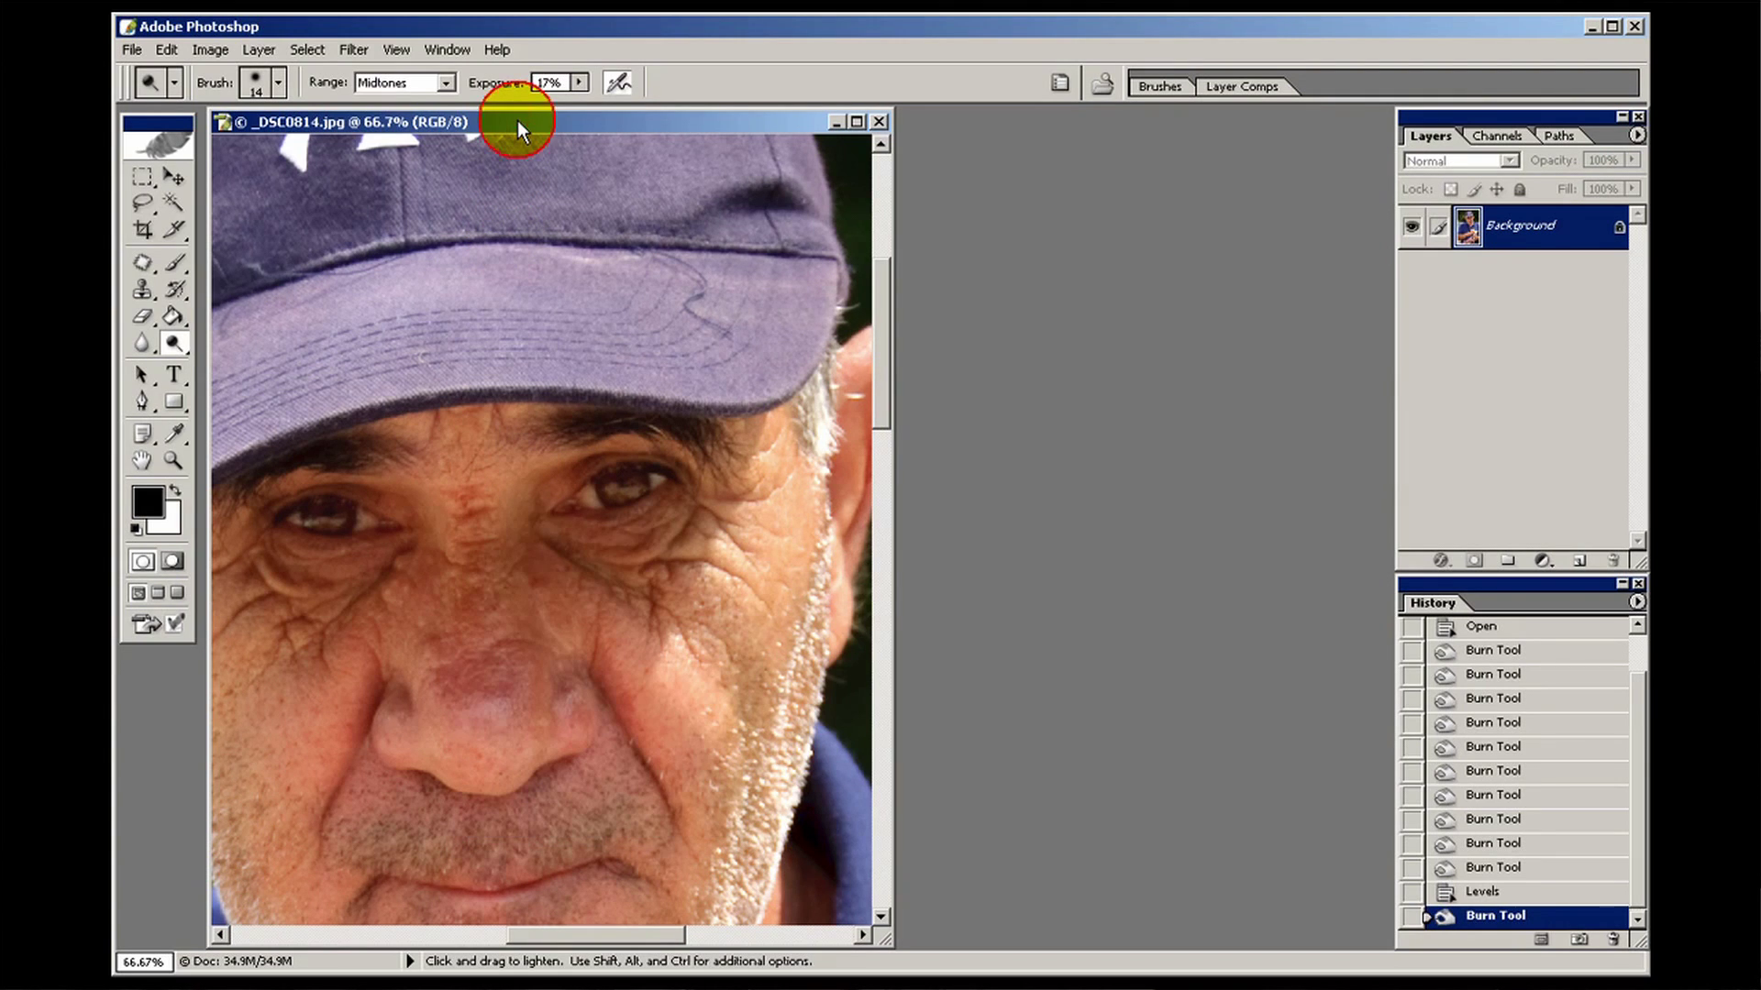
Reduce the Dodge brush's master diameter to 10 px and lighten the reflection in the iris of the eye on the photo's left side
left_click(167, 467)
left_click(321, 509)
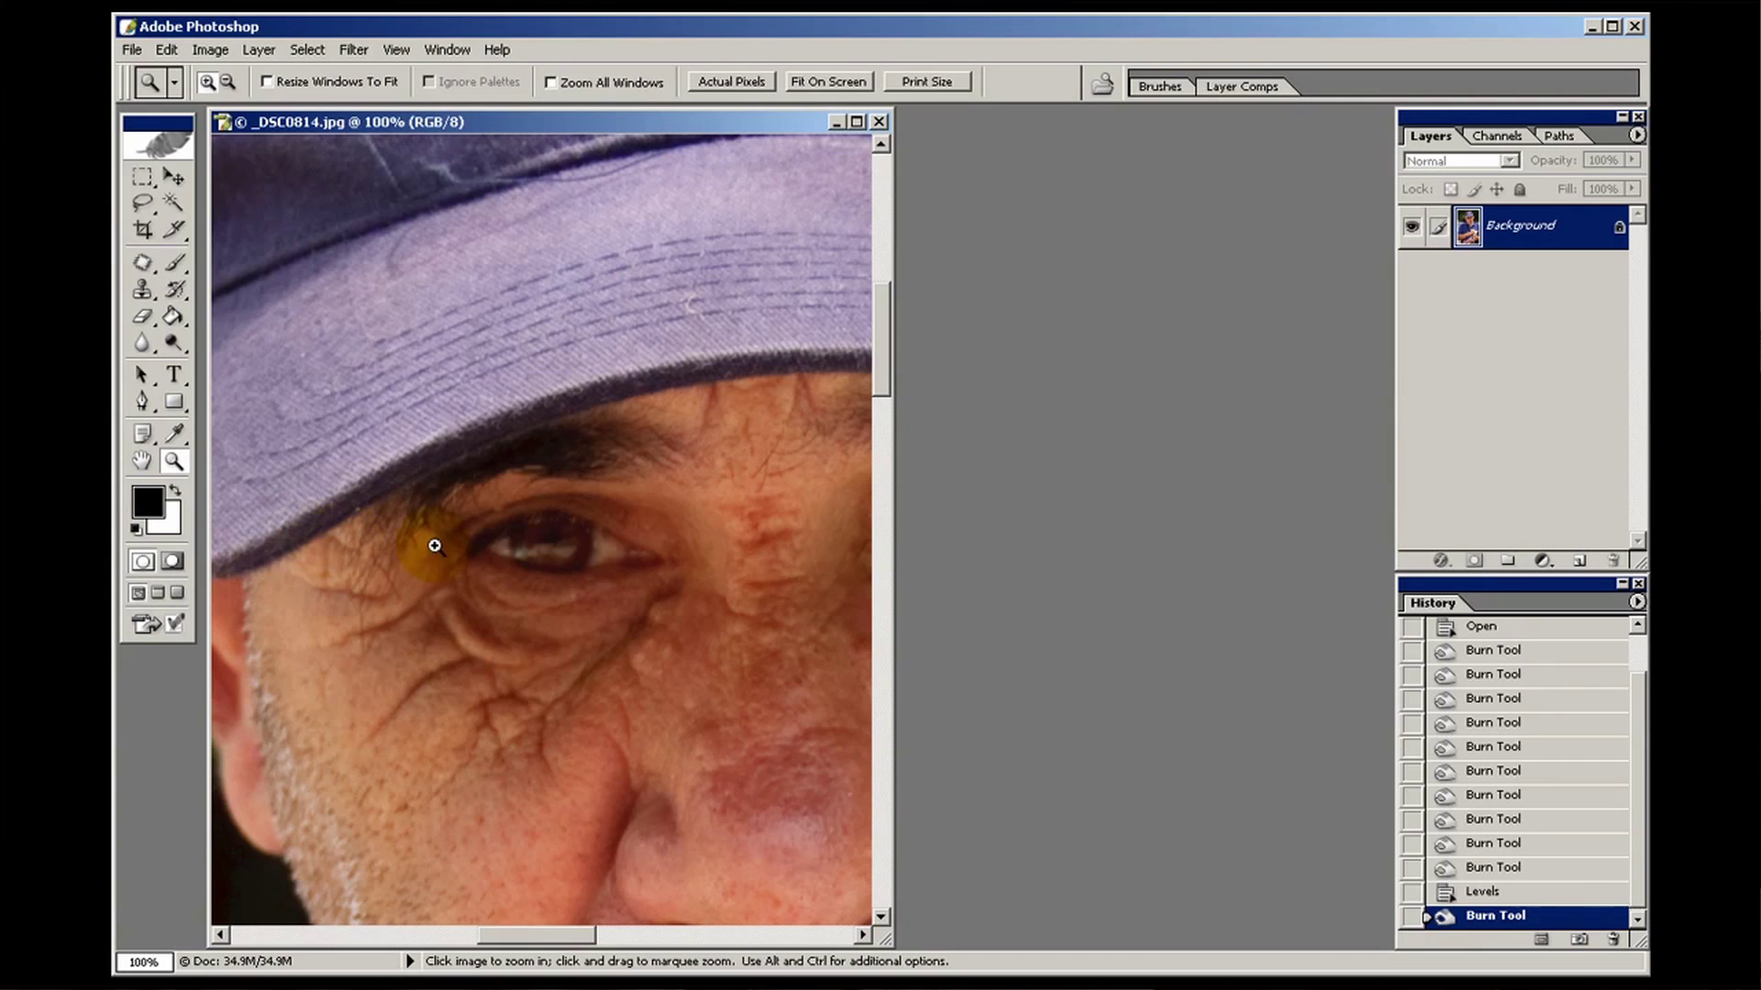
left_click(557, 553)
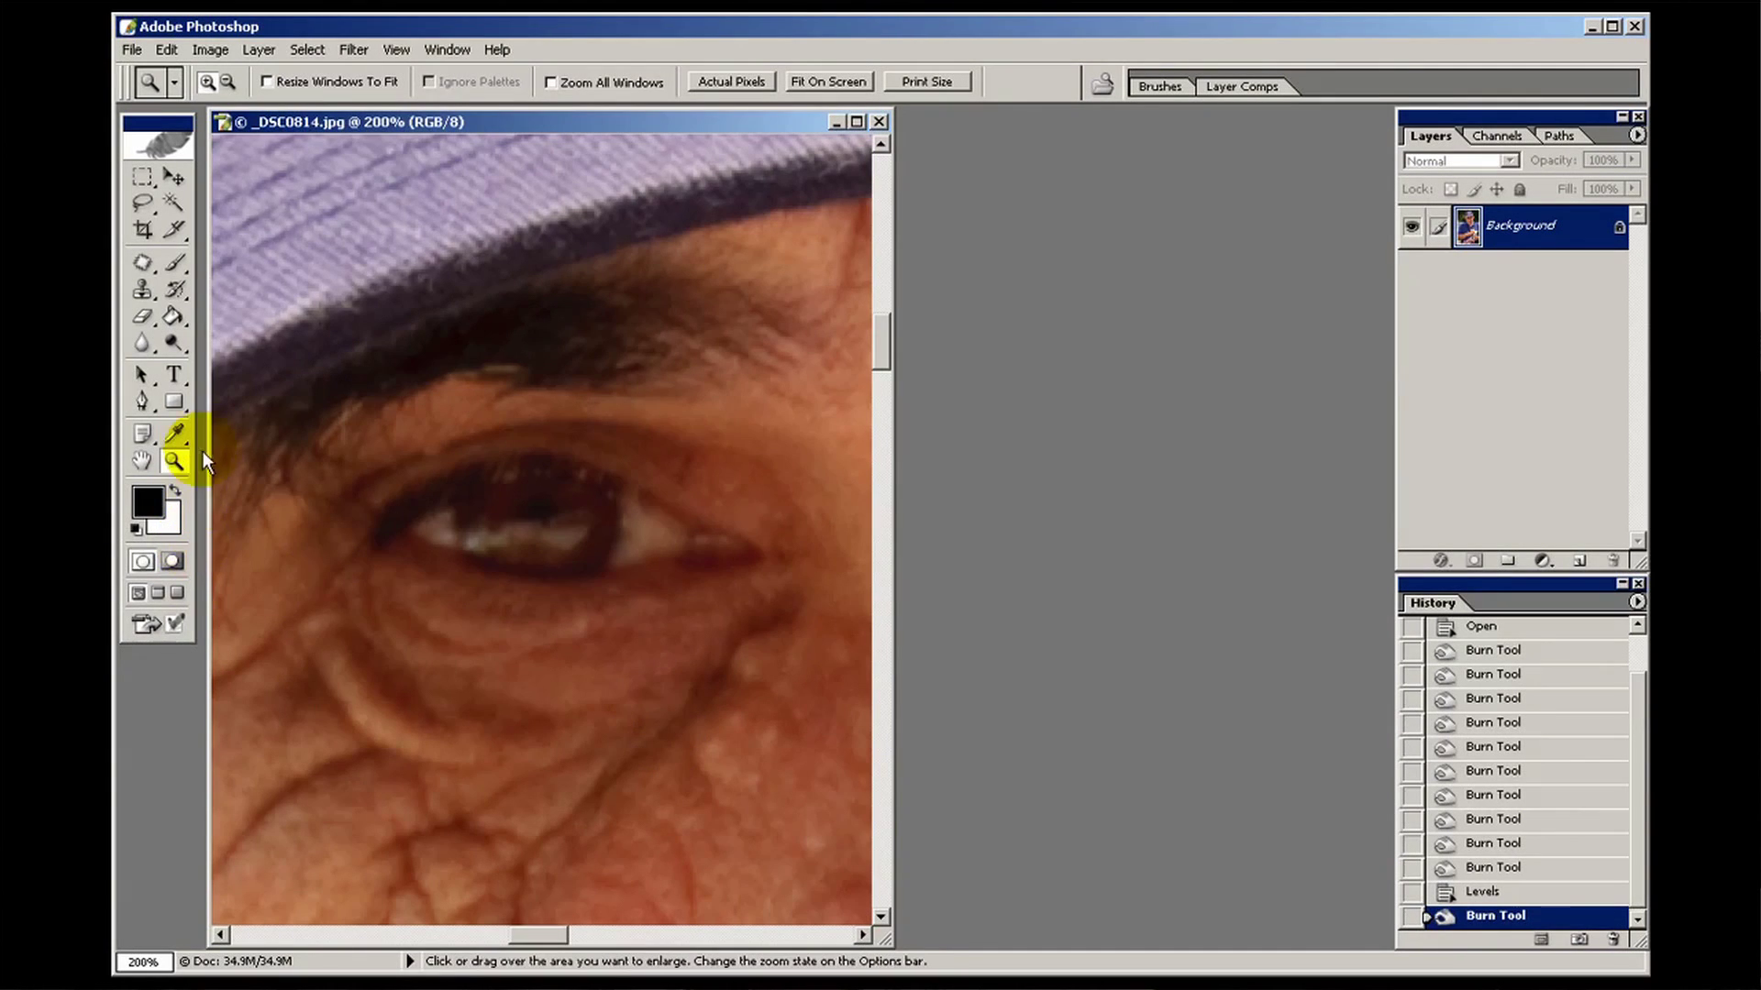
left_click(173, 343)
mouse_move(421, 495)
left_mouse_down()
mouse_move(487, 539)
mouse_move(585, 541)
mouse_move(532, 519)
left_mouse_up()
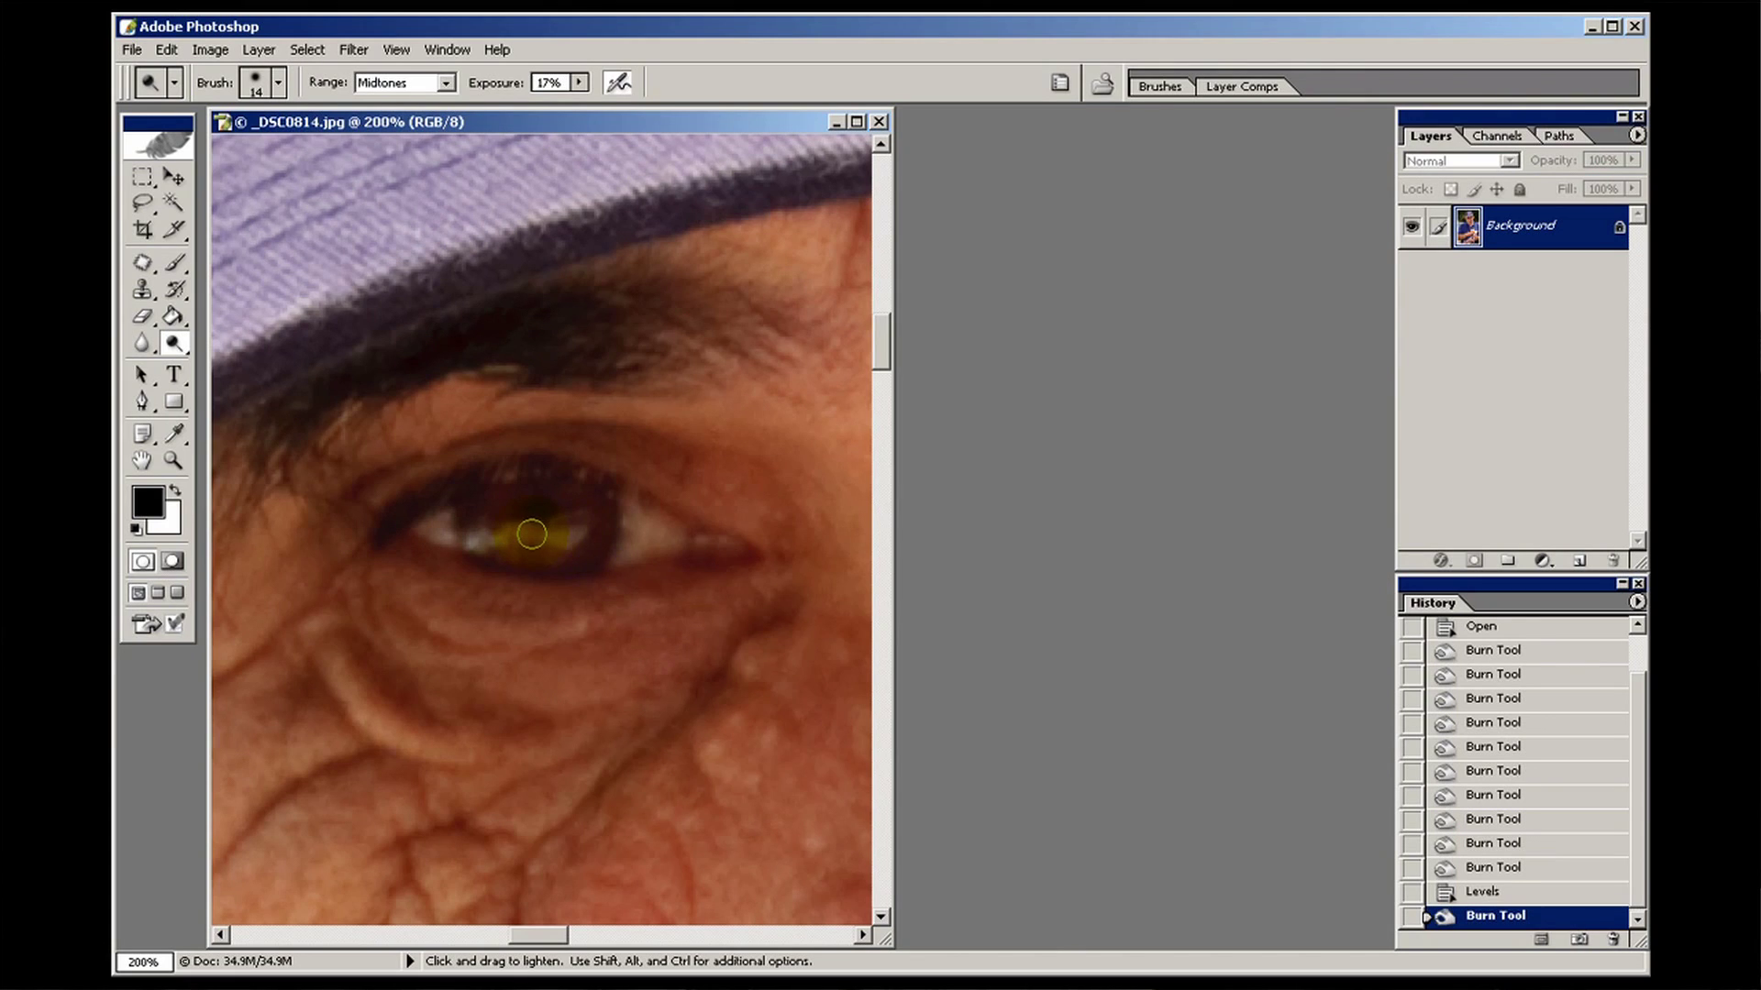
right_click(550, 542)
left_click_drag(578, 578, 571, 578)
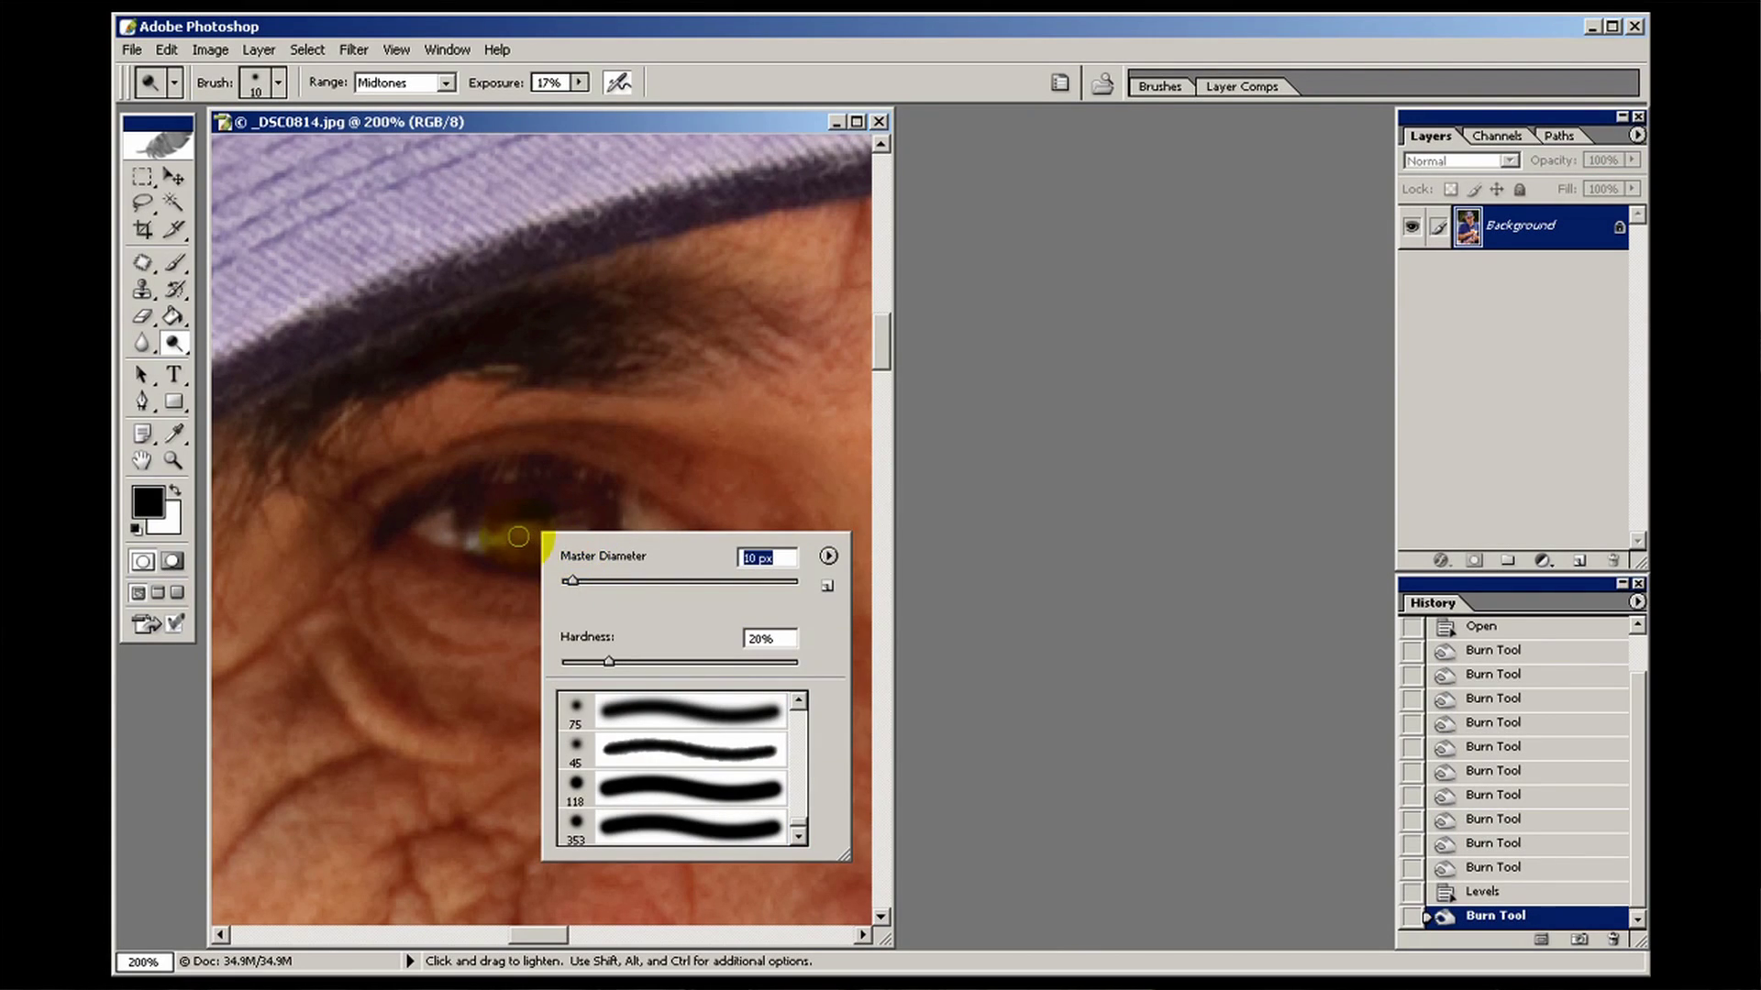
left_click(648, 118)
mouse_move(575, 538)
left_mouse_down()
mouse_move(471, 544)
mouse_move(609, 778)
mouse_move(476, 543)
mouse_move(587, 537)
left_mouse_up()
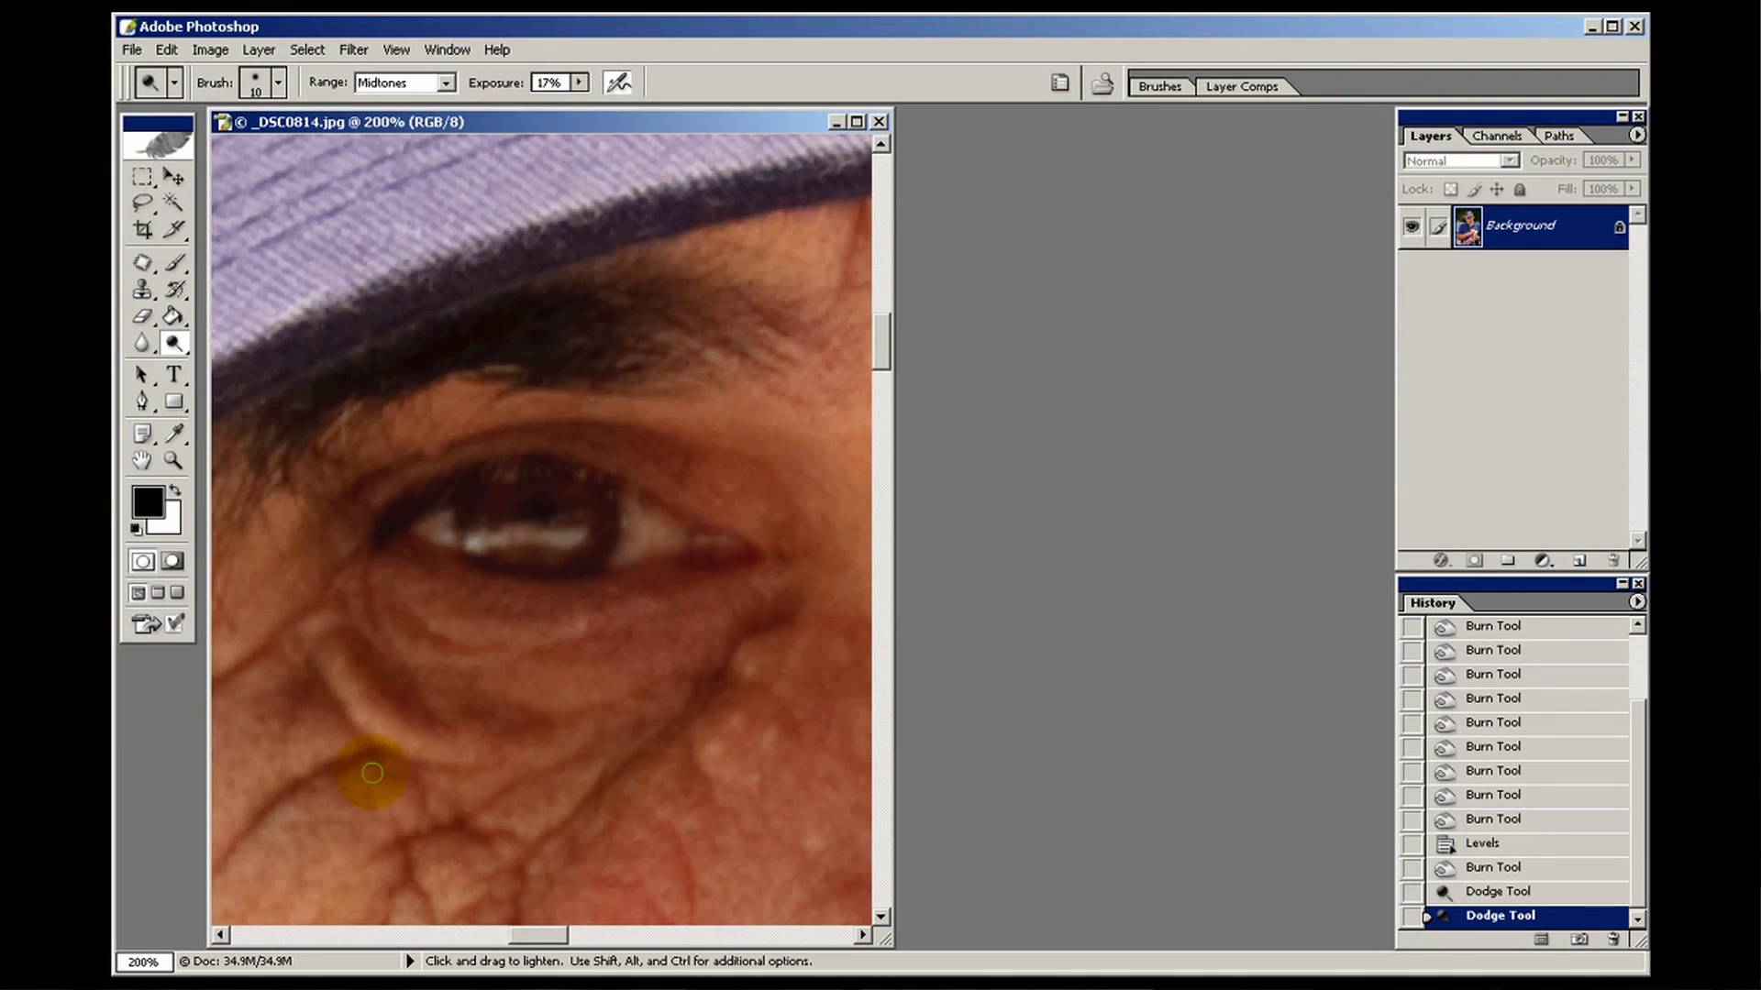
Compare the eye before and after the latest dodge stroke by alternating between the last two Dodge Tool history states
left_click(1536, 891)
left_click(1527, 915)
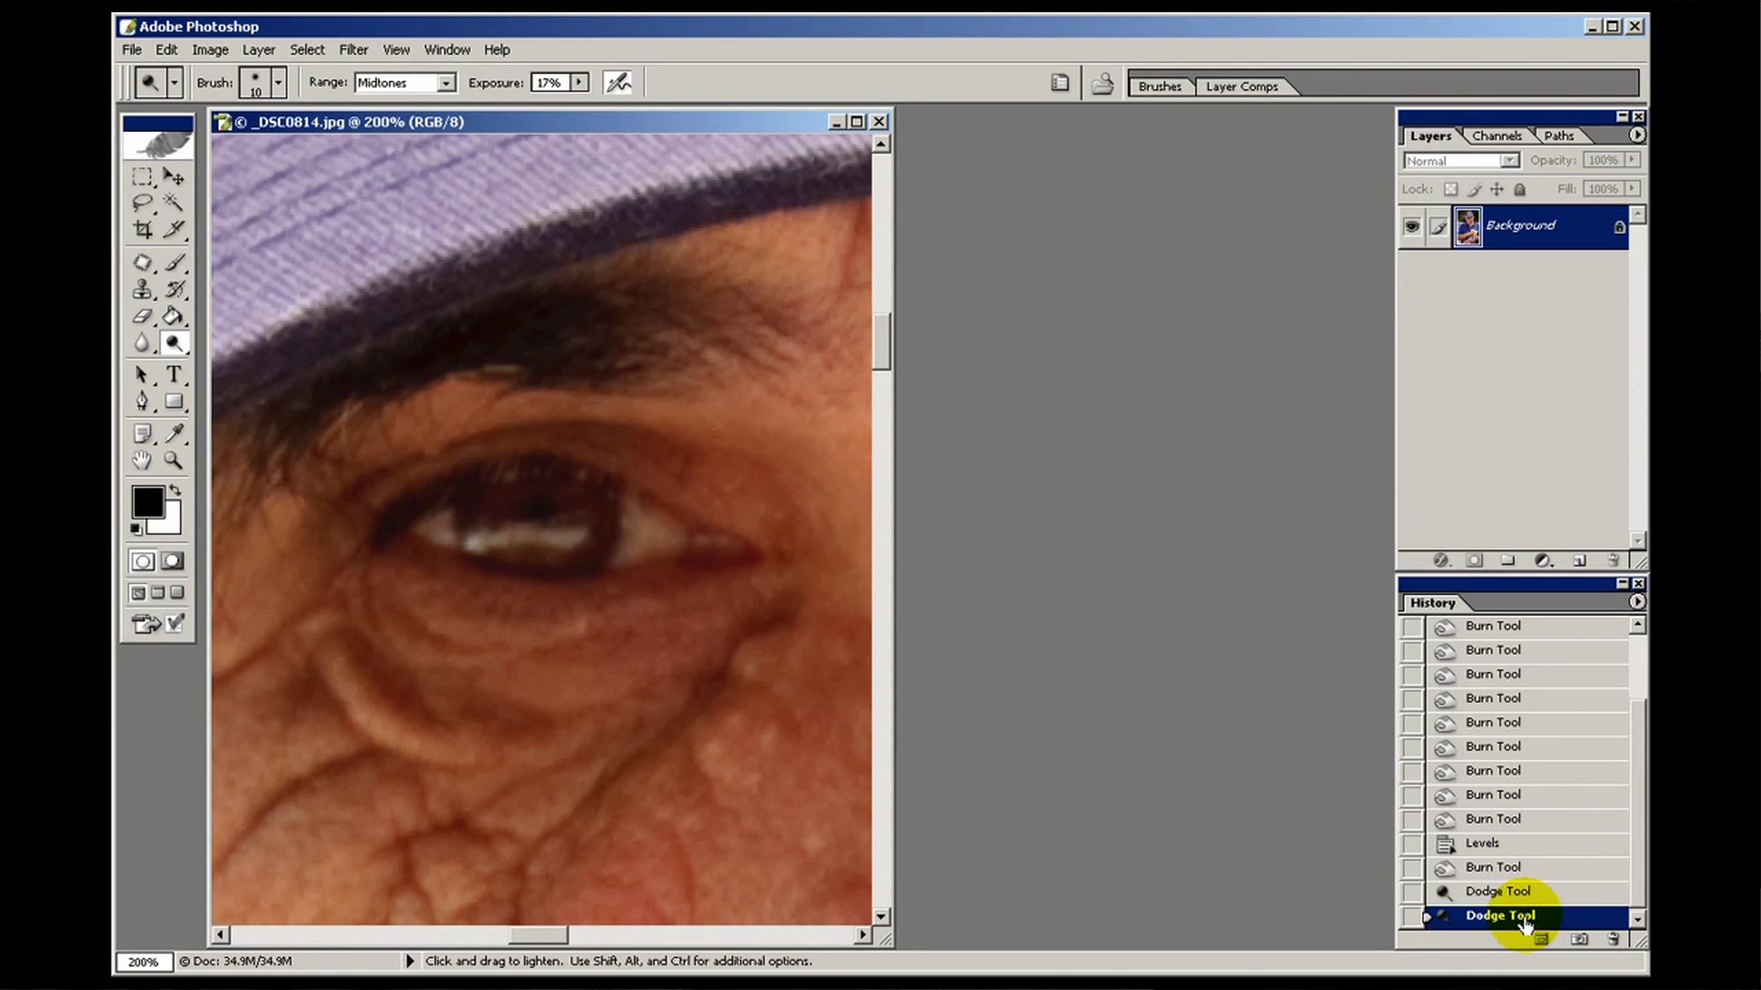
left_click(1516, 894)
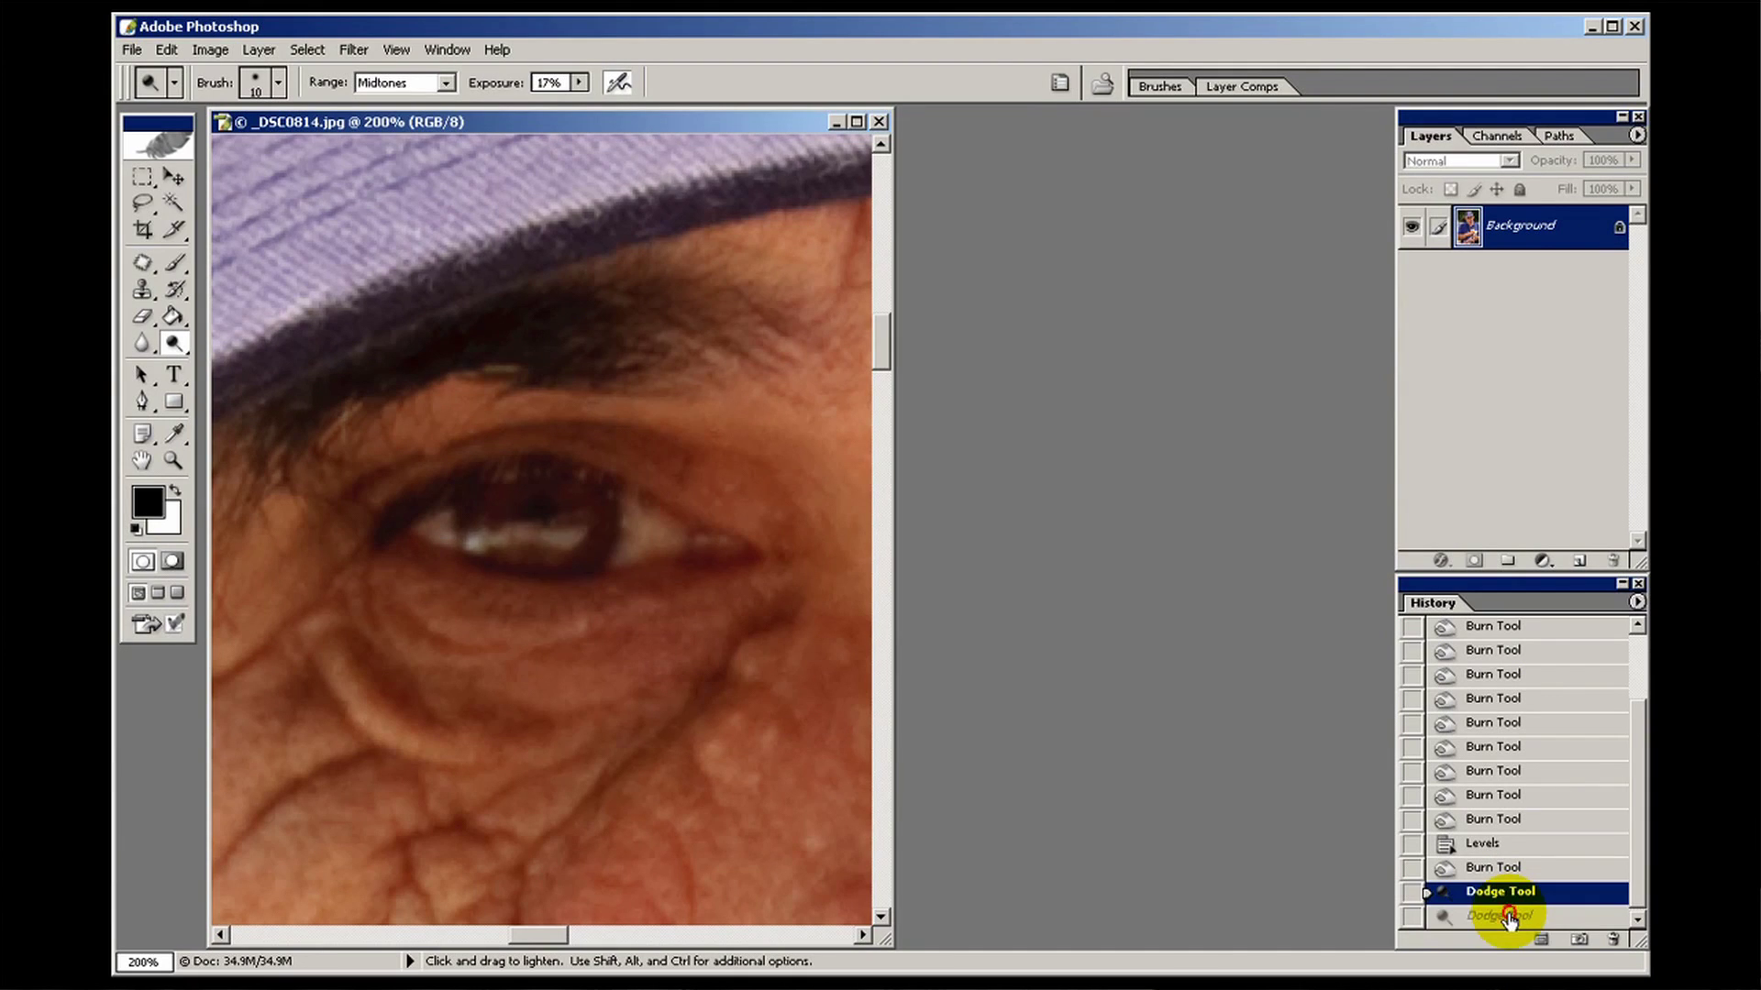
left_click(1509, 917)
left_click(1510, 891)
left_click(1504, 916)
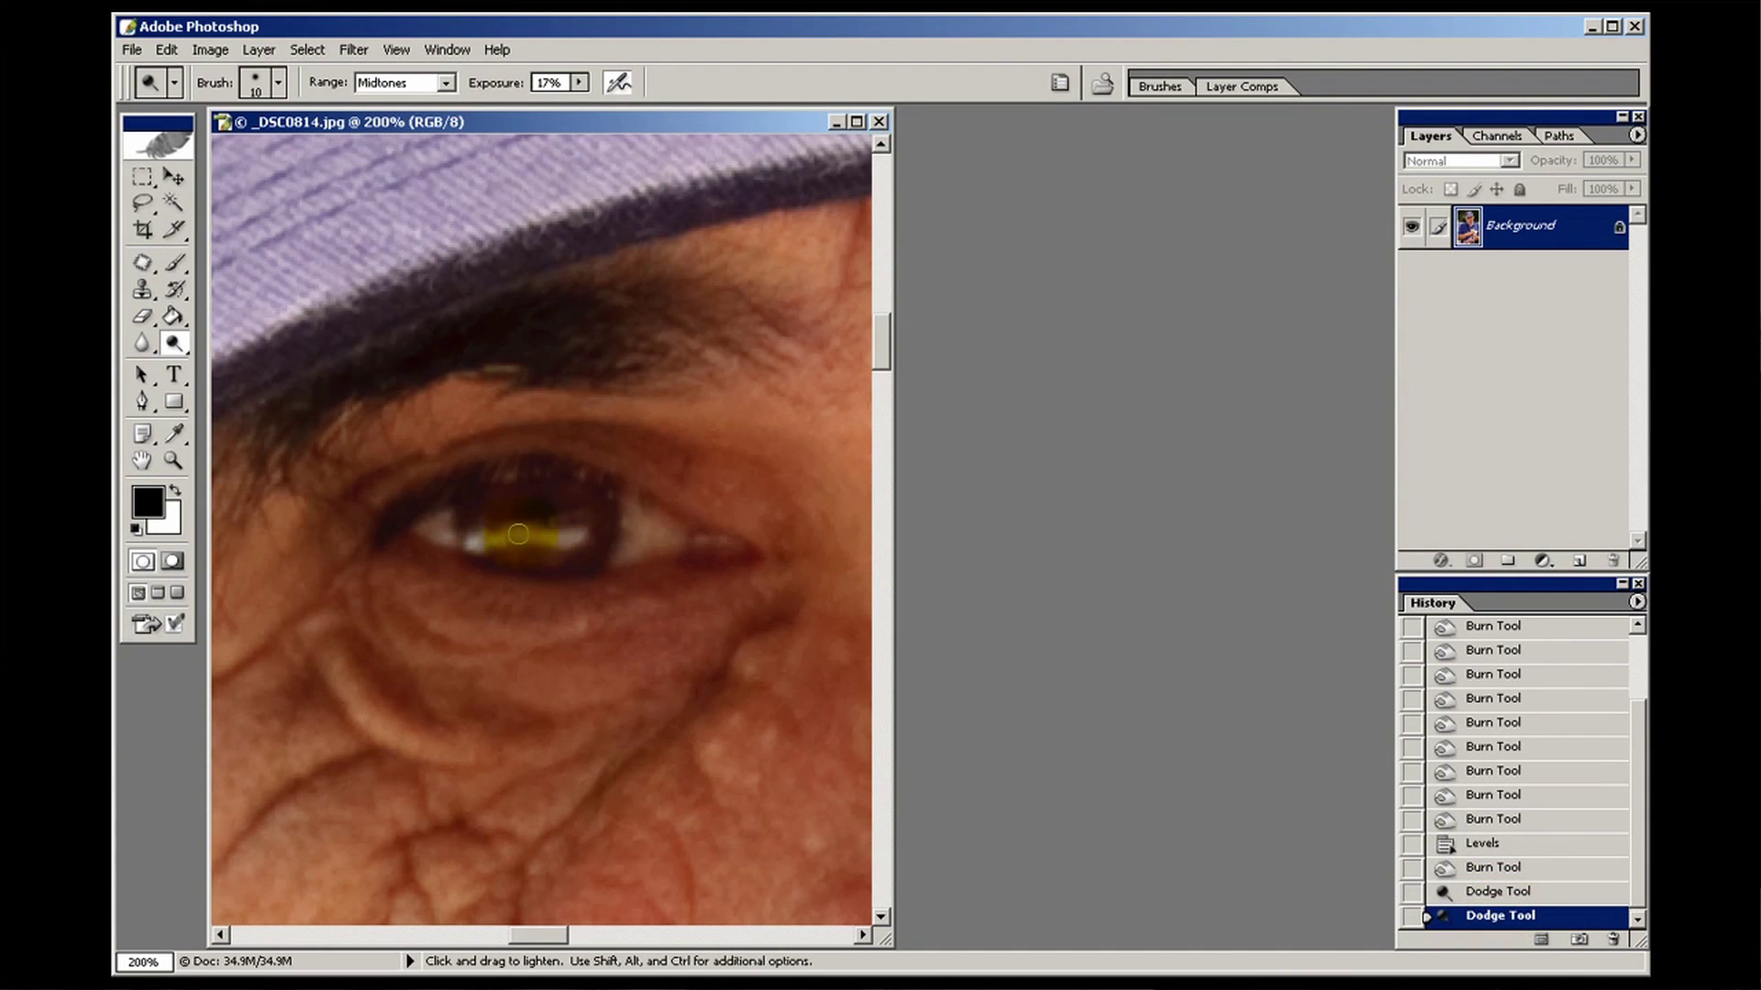
Dodge the reflection in the iris once more and compare the eye with the Levels history state
left_click(485, 544)
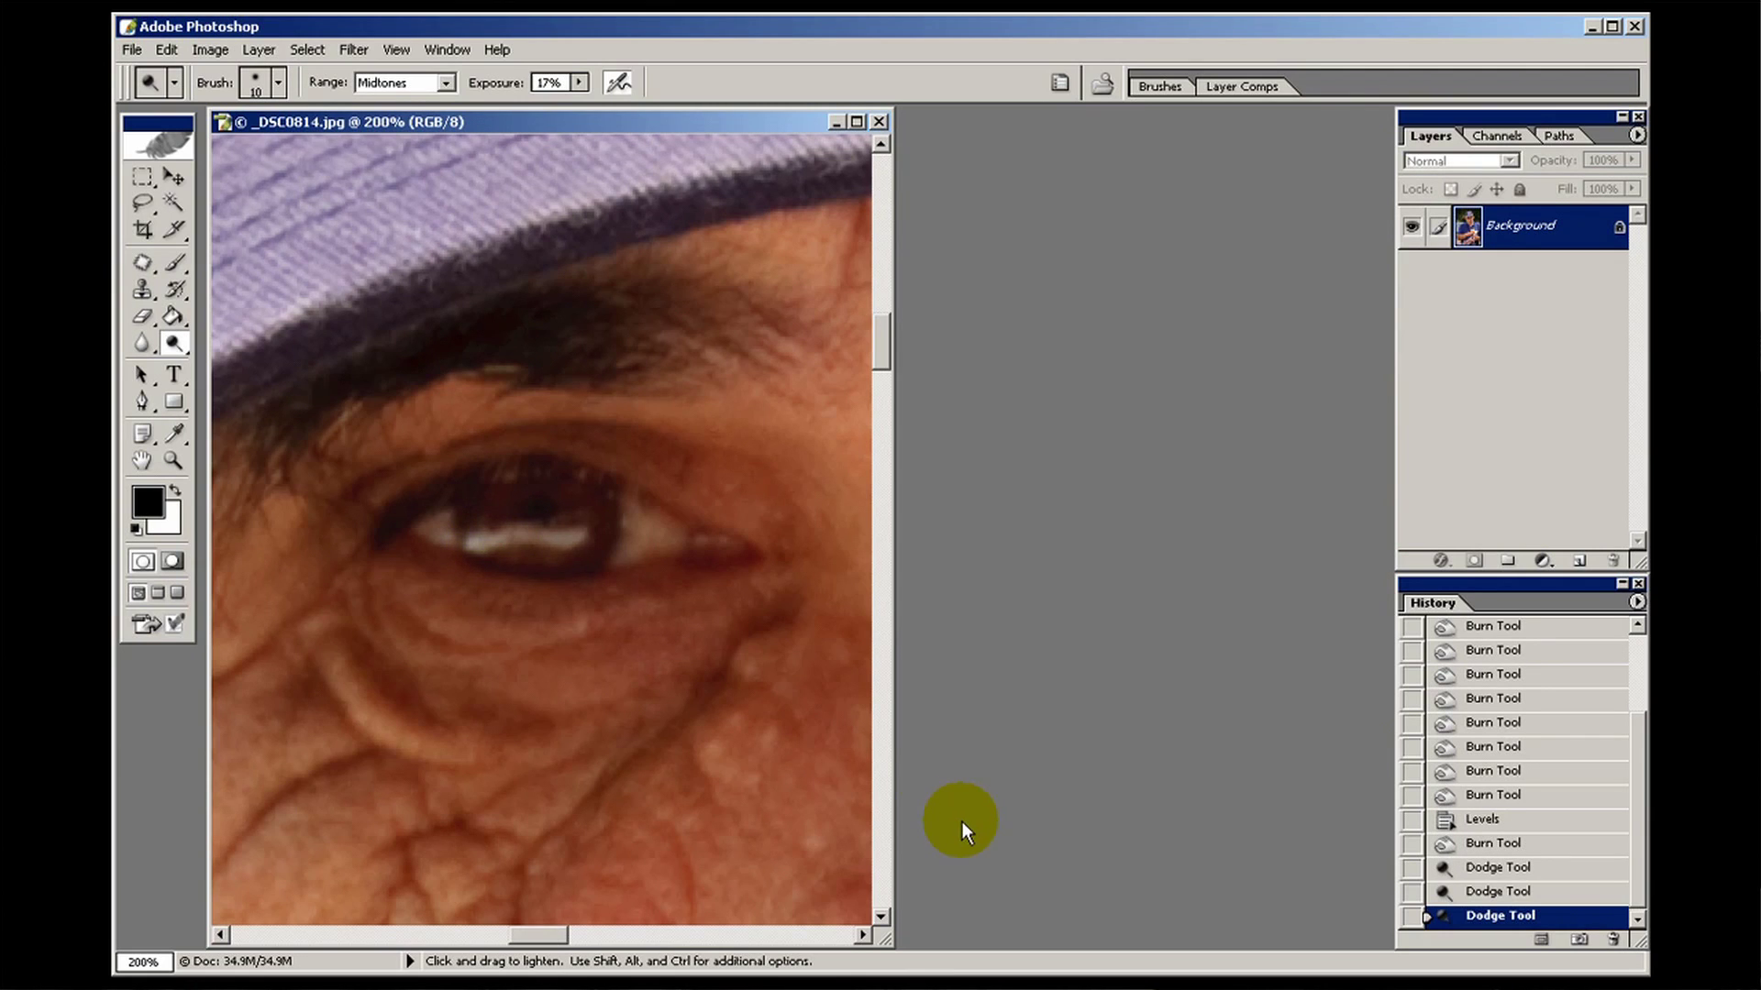
left_click(1497, 821)
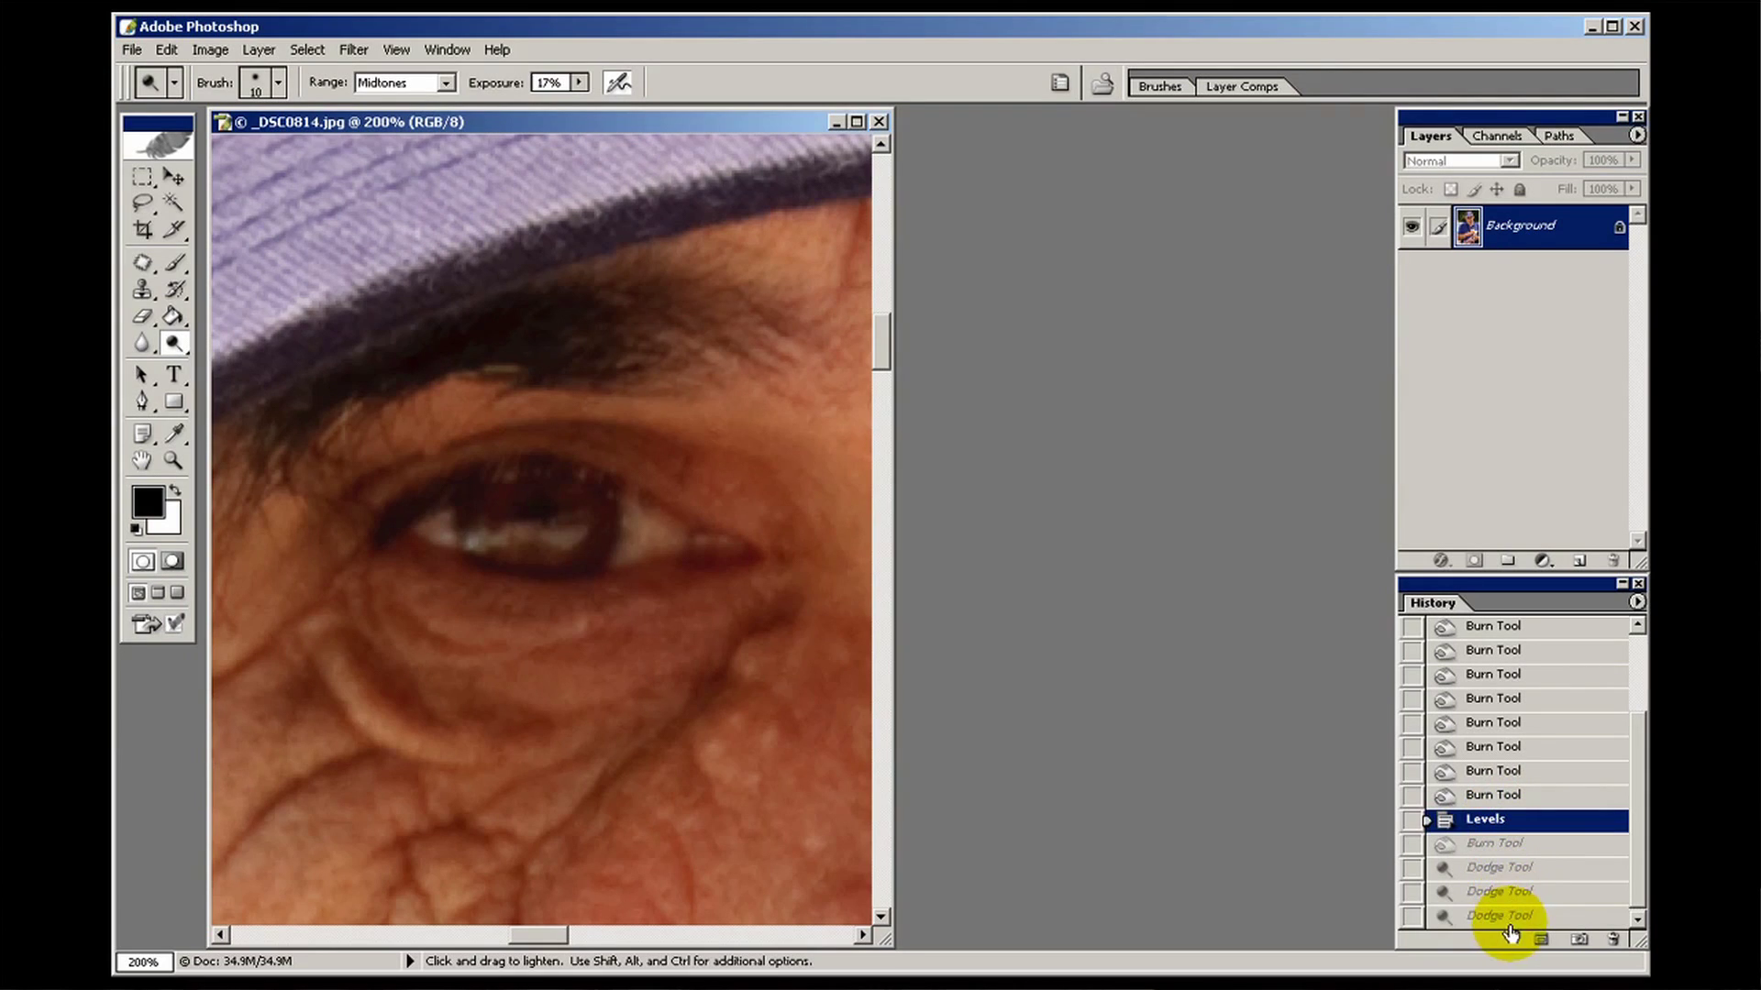
left_click(1504, 919)
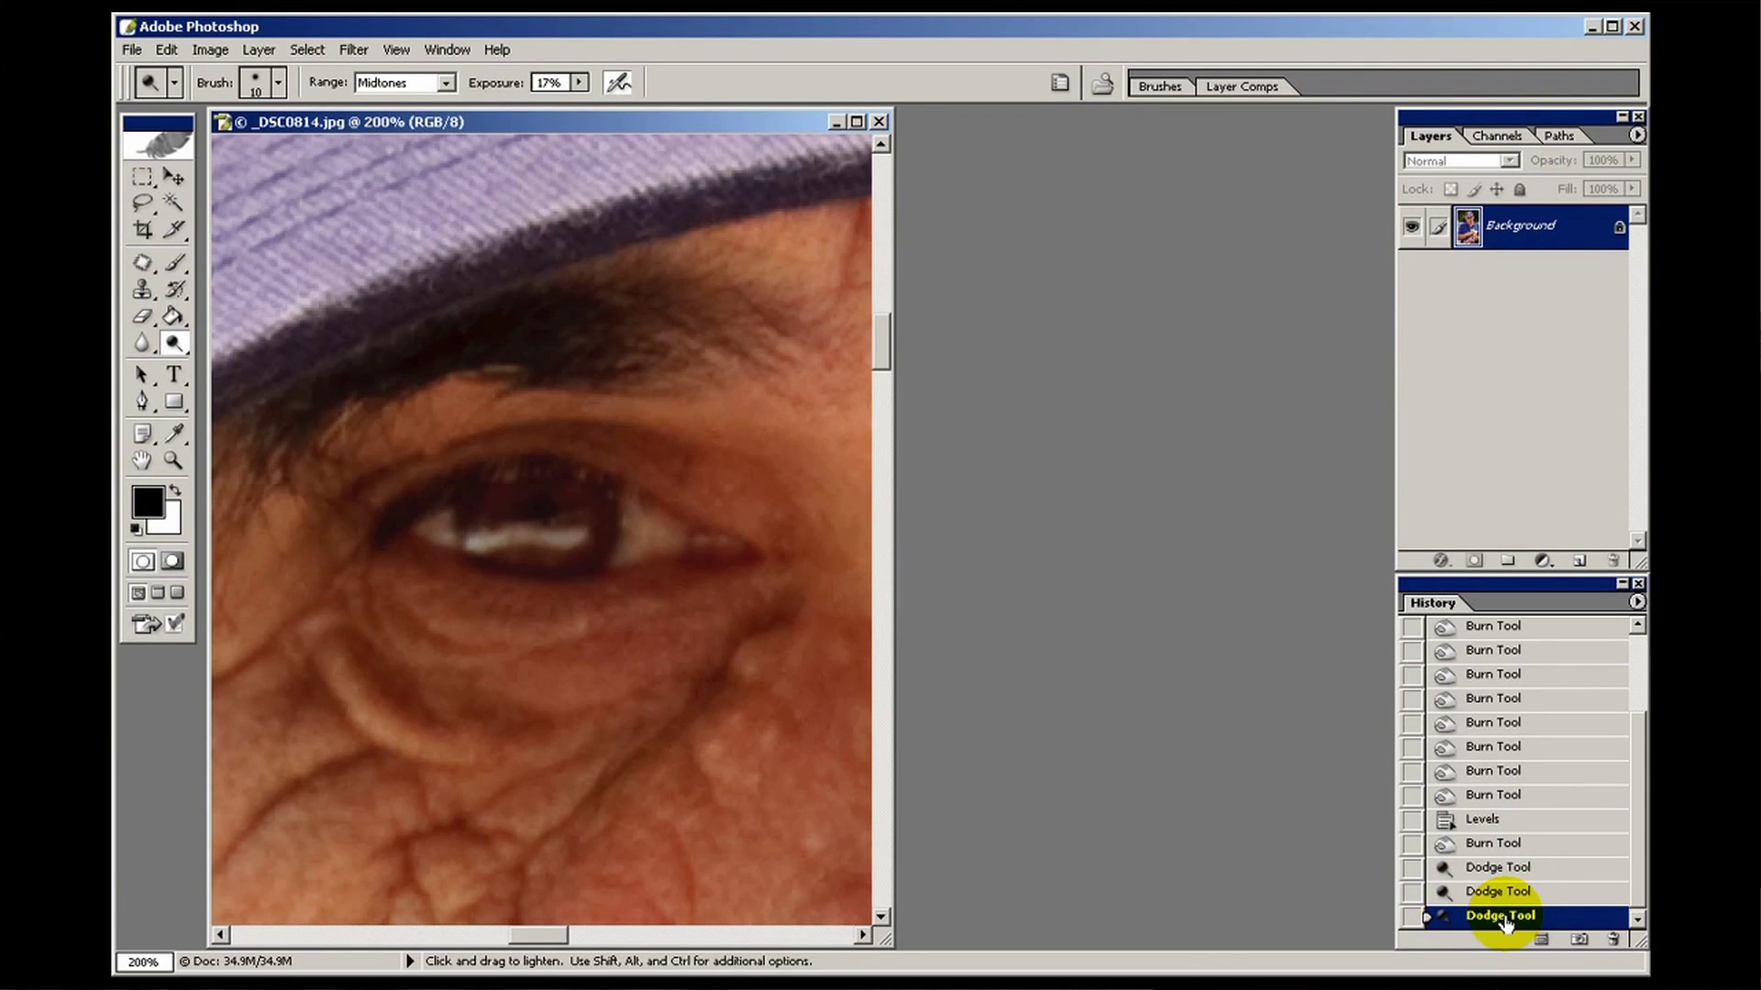
Enlarge the Dodge brush to 14 px and lighten the iris reflection of the eye on the photo's right side
key("space")
mouse_move(773, 689)
left_mouse_down()
mouse_move(581, 707)
mouse_move(676, 680)
left_mouse_up()
mouse_move(852, 662)
left_mouse_down()
mouse_move(610, 670)
mouse_move(529, 714)
left_mouse_up()
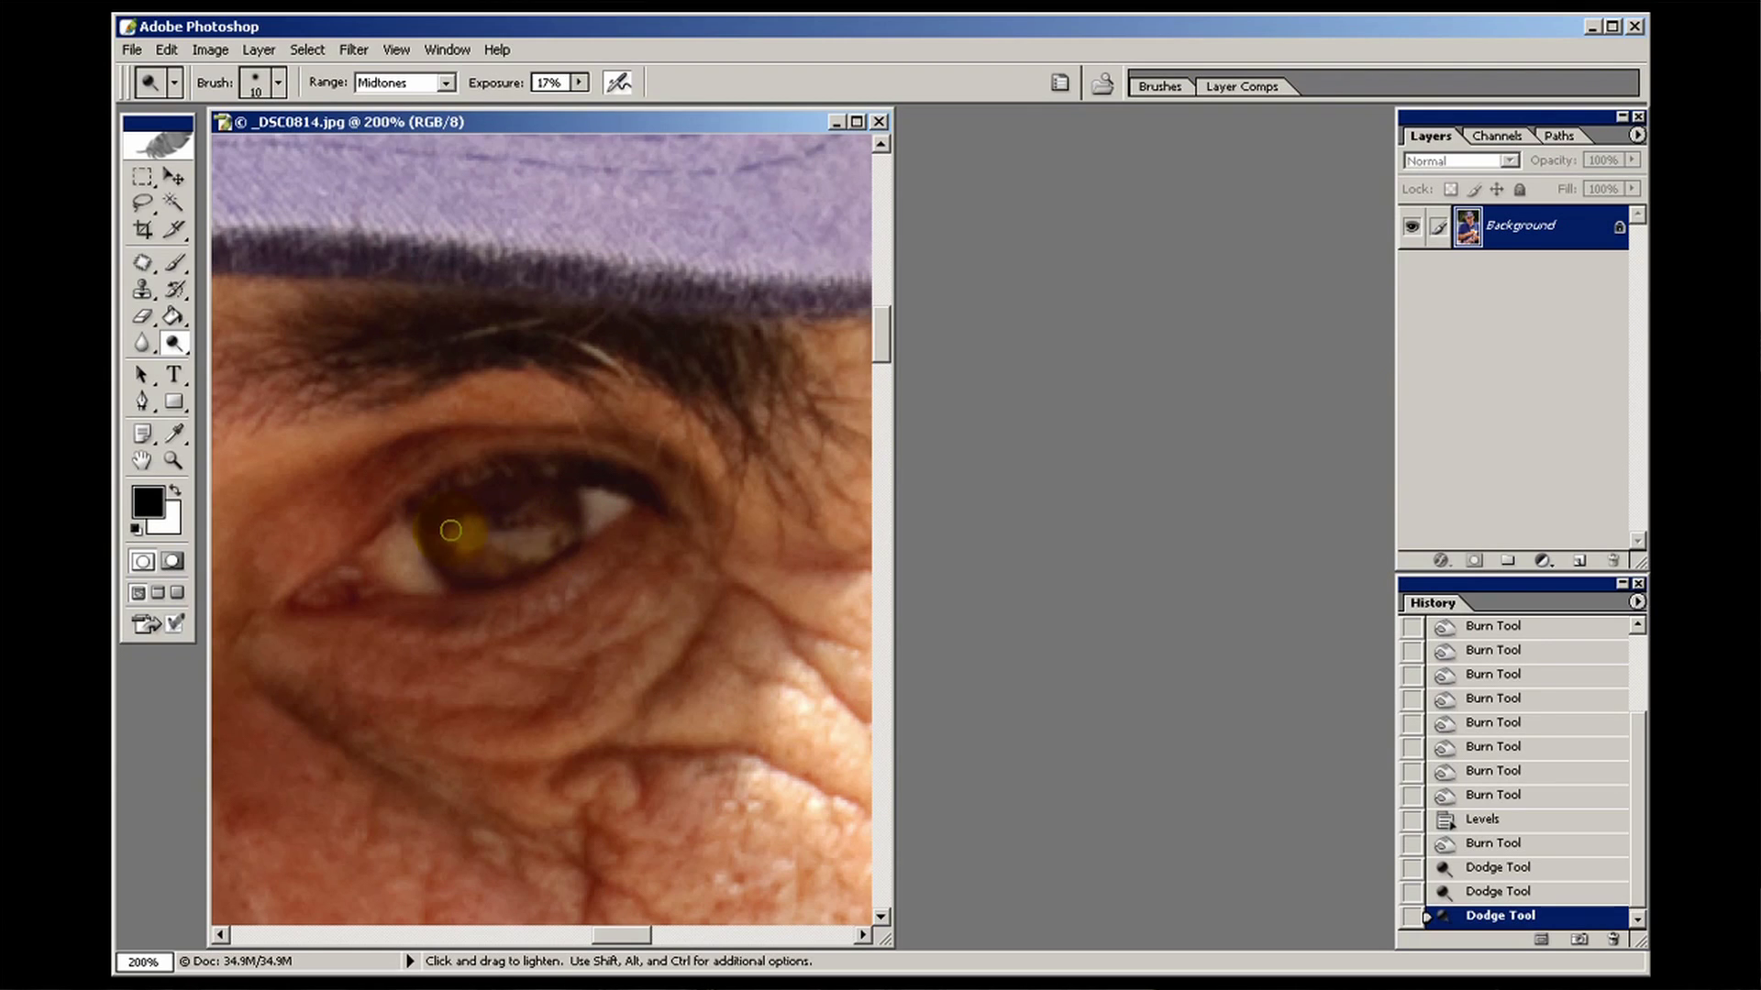
right_click(541, 563)
left_click_drag(584, 612, 591, 609)
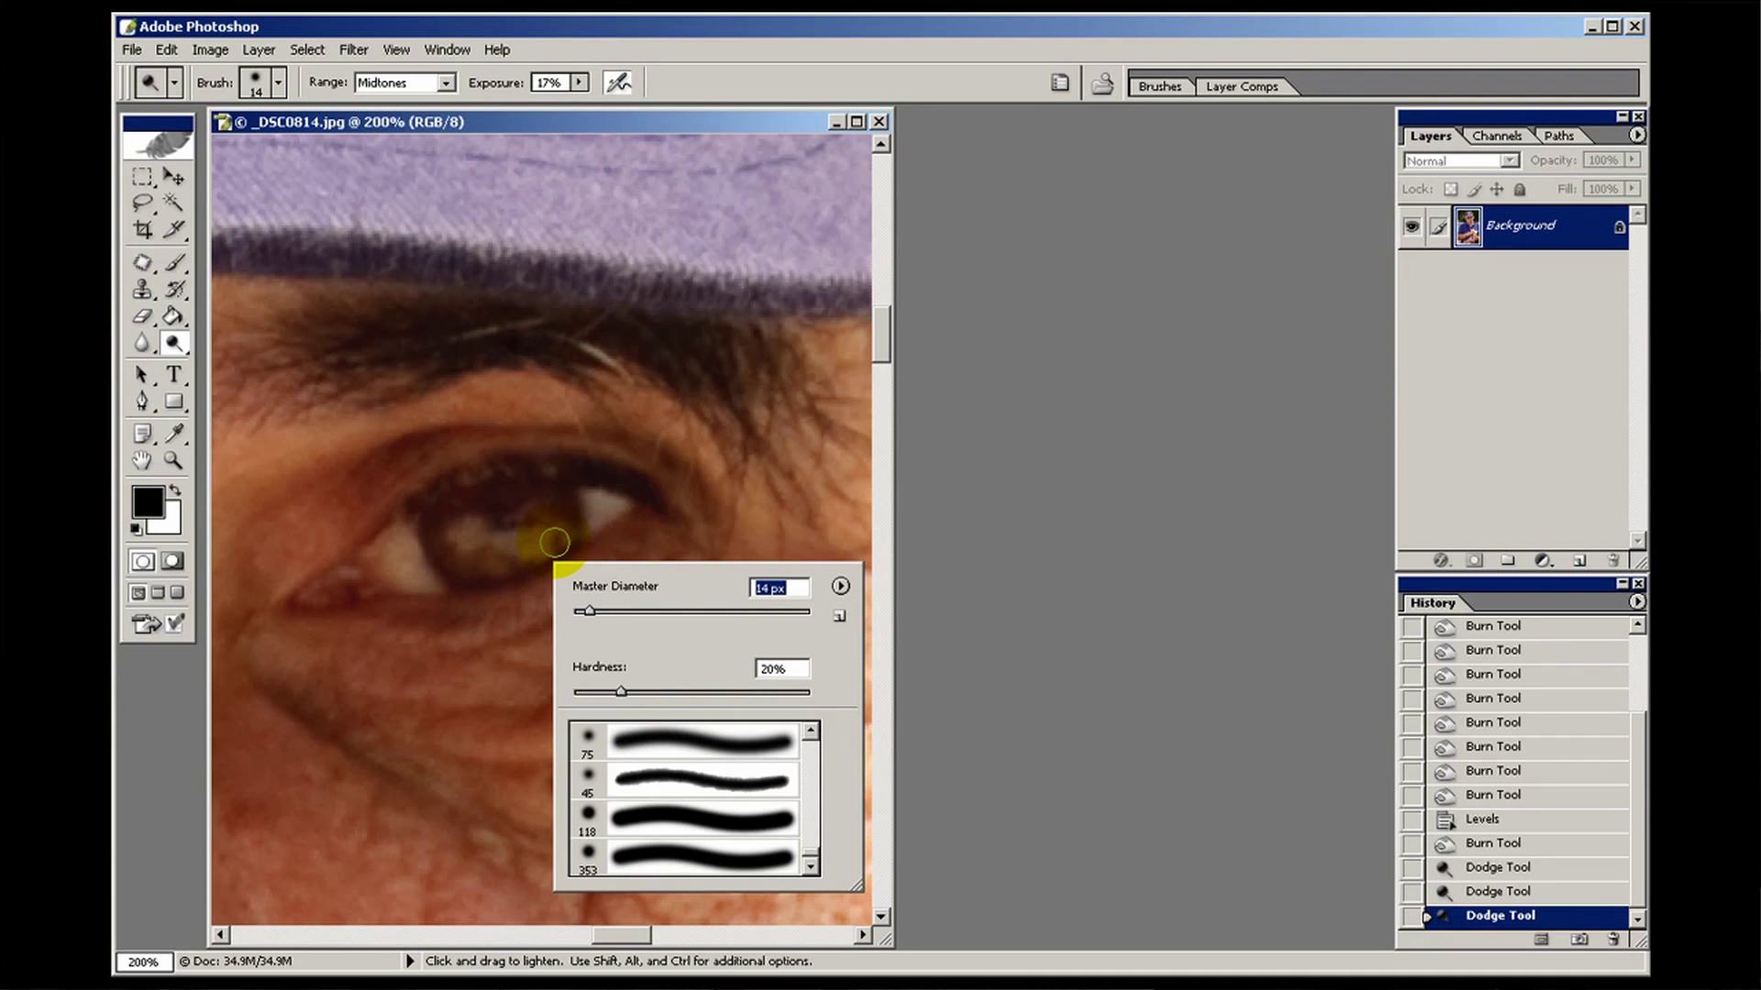
left_click(511, 119)
left_click_drag(553, 545, 473, 538)
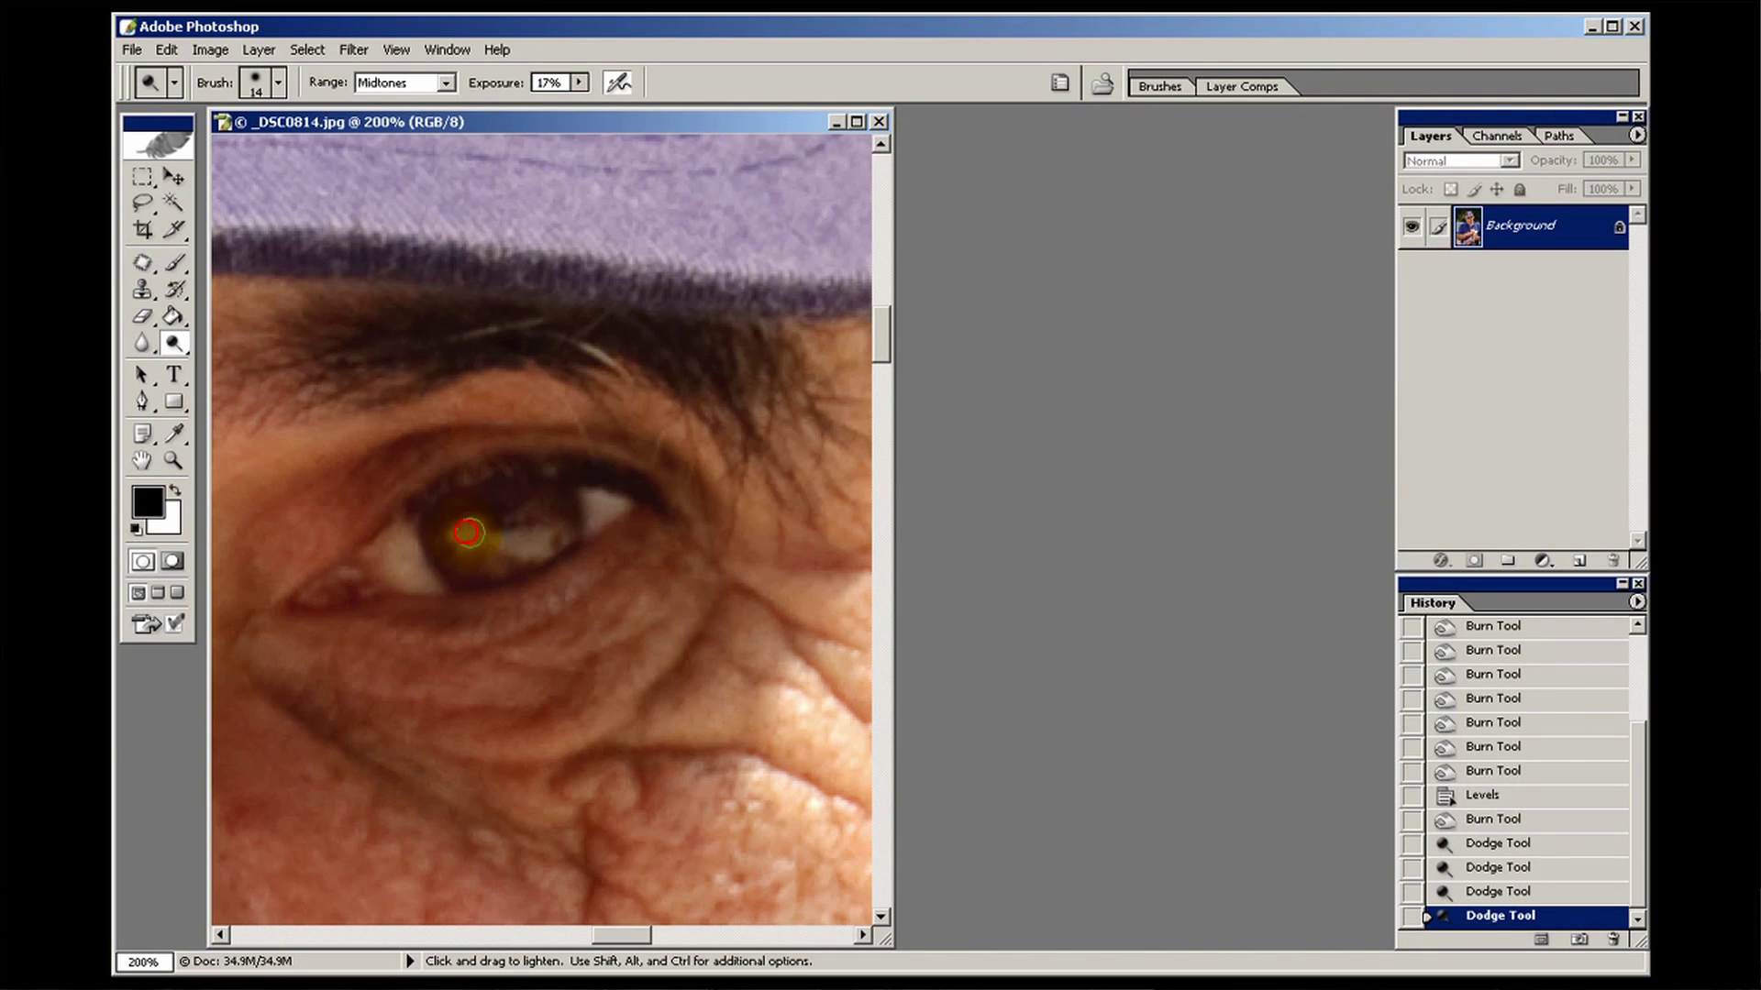
left_click_drag(548, 542, 456, 532)
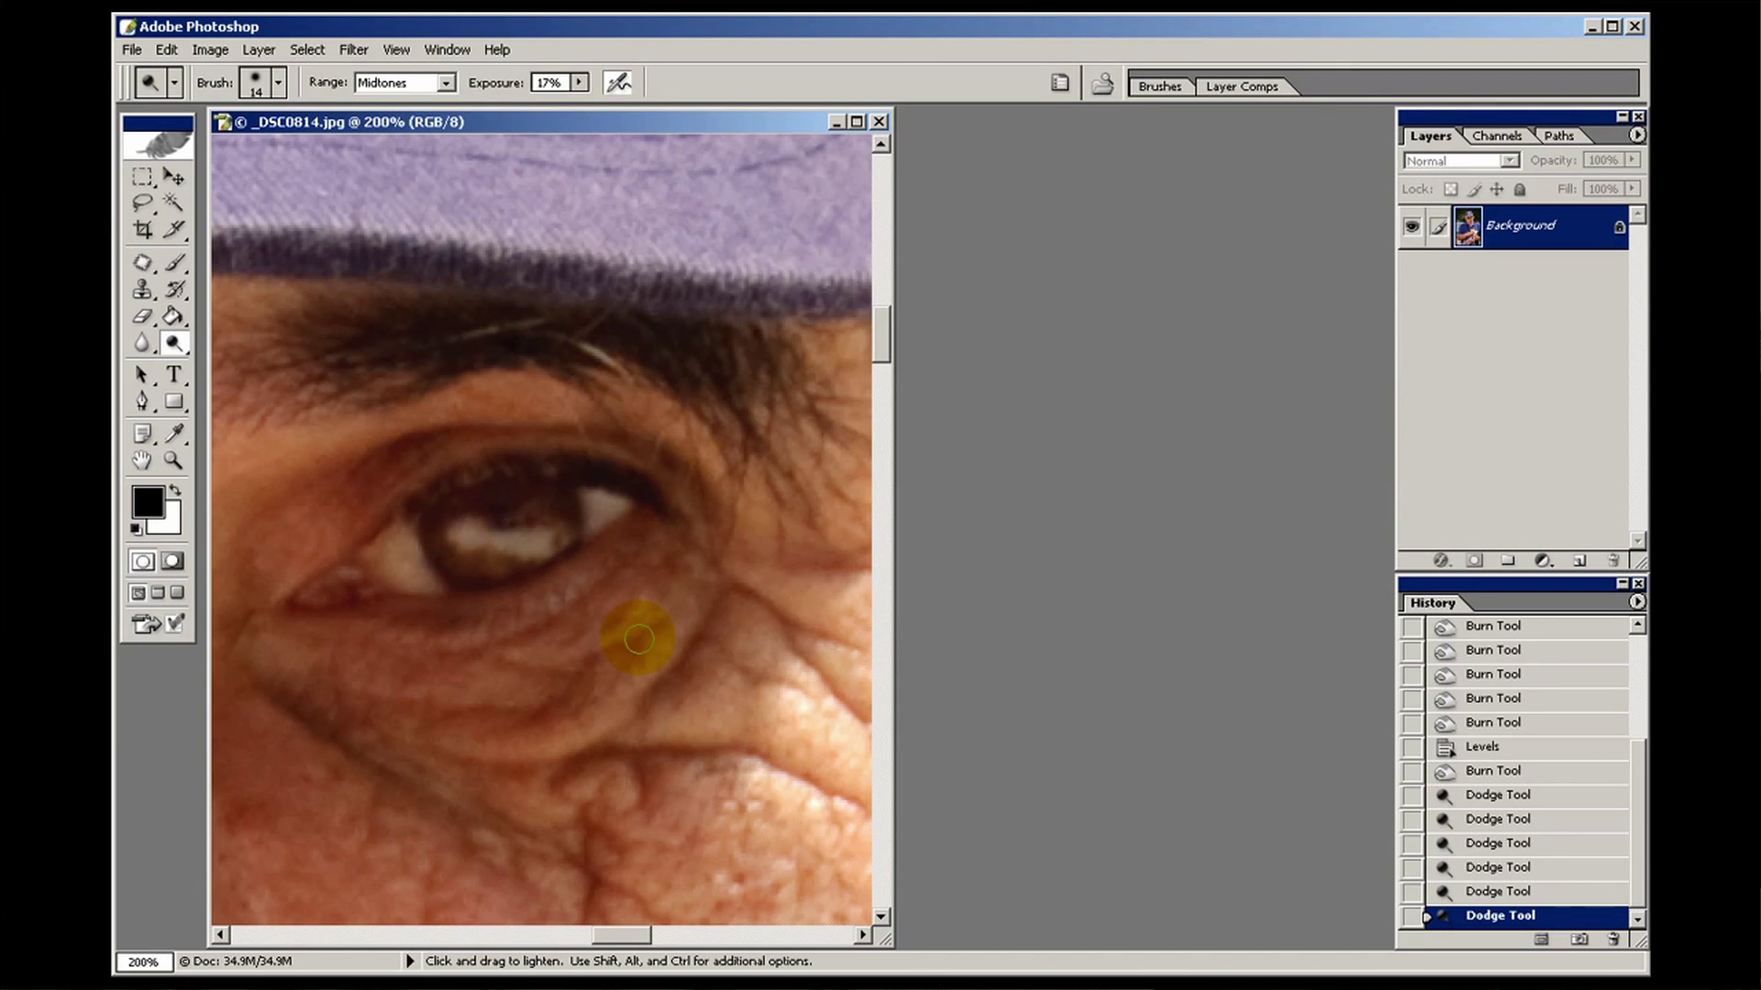
Compare both eyes at 66.7% zoom by alternating between the Levels and last Dodge Tool history states
key("z")
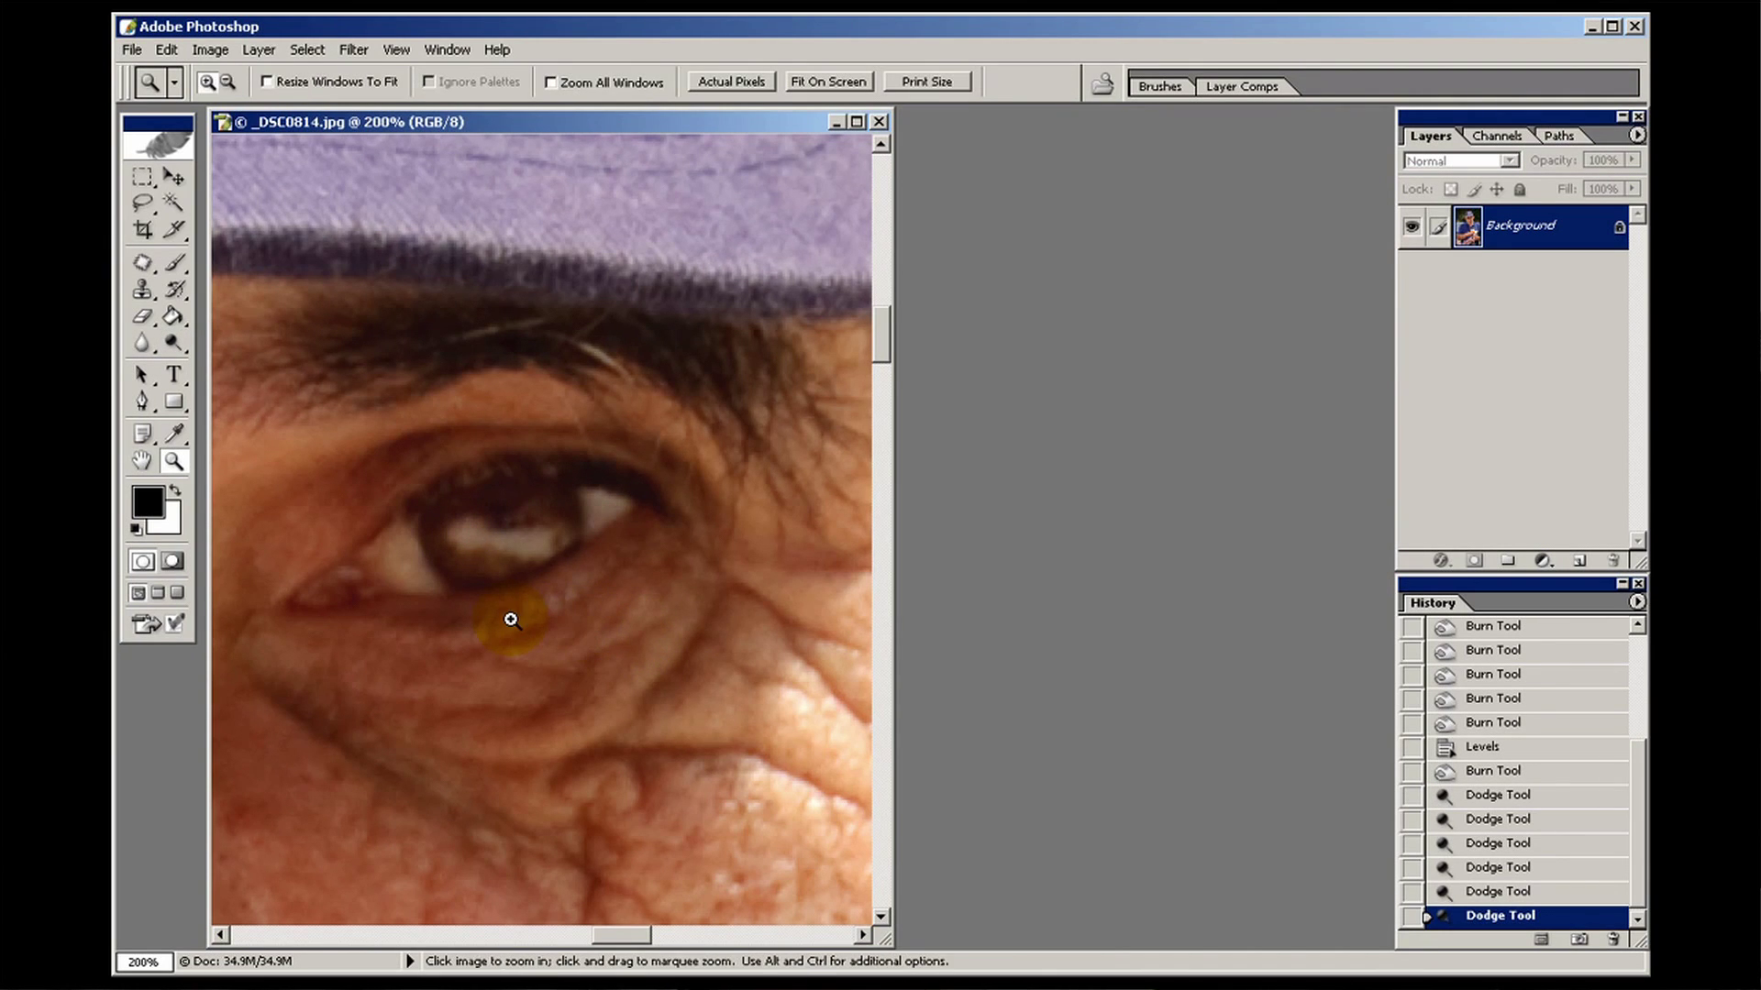
left_click(447, 602, "alt")
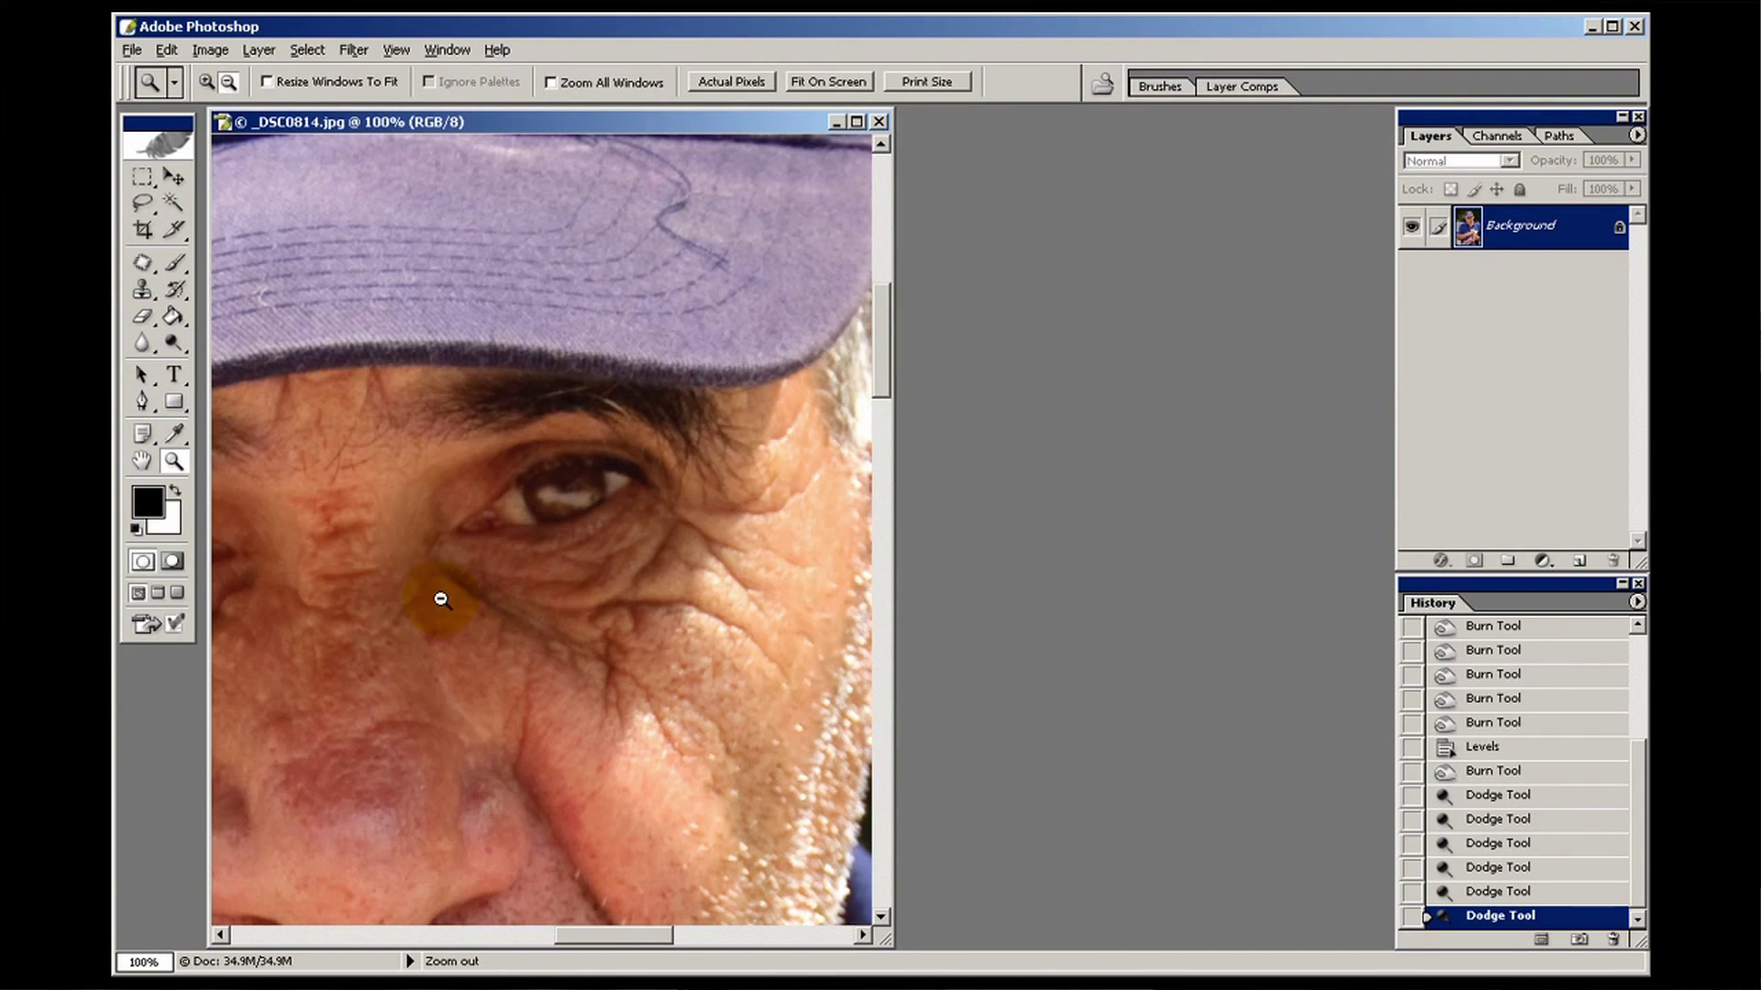
left_click(330, 576, "alt")
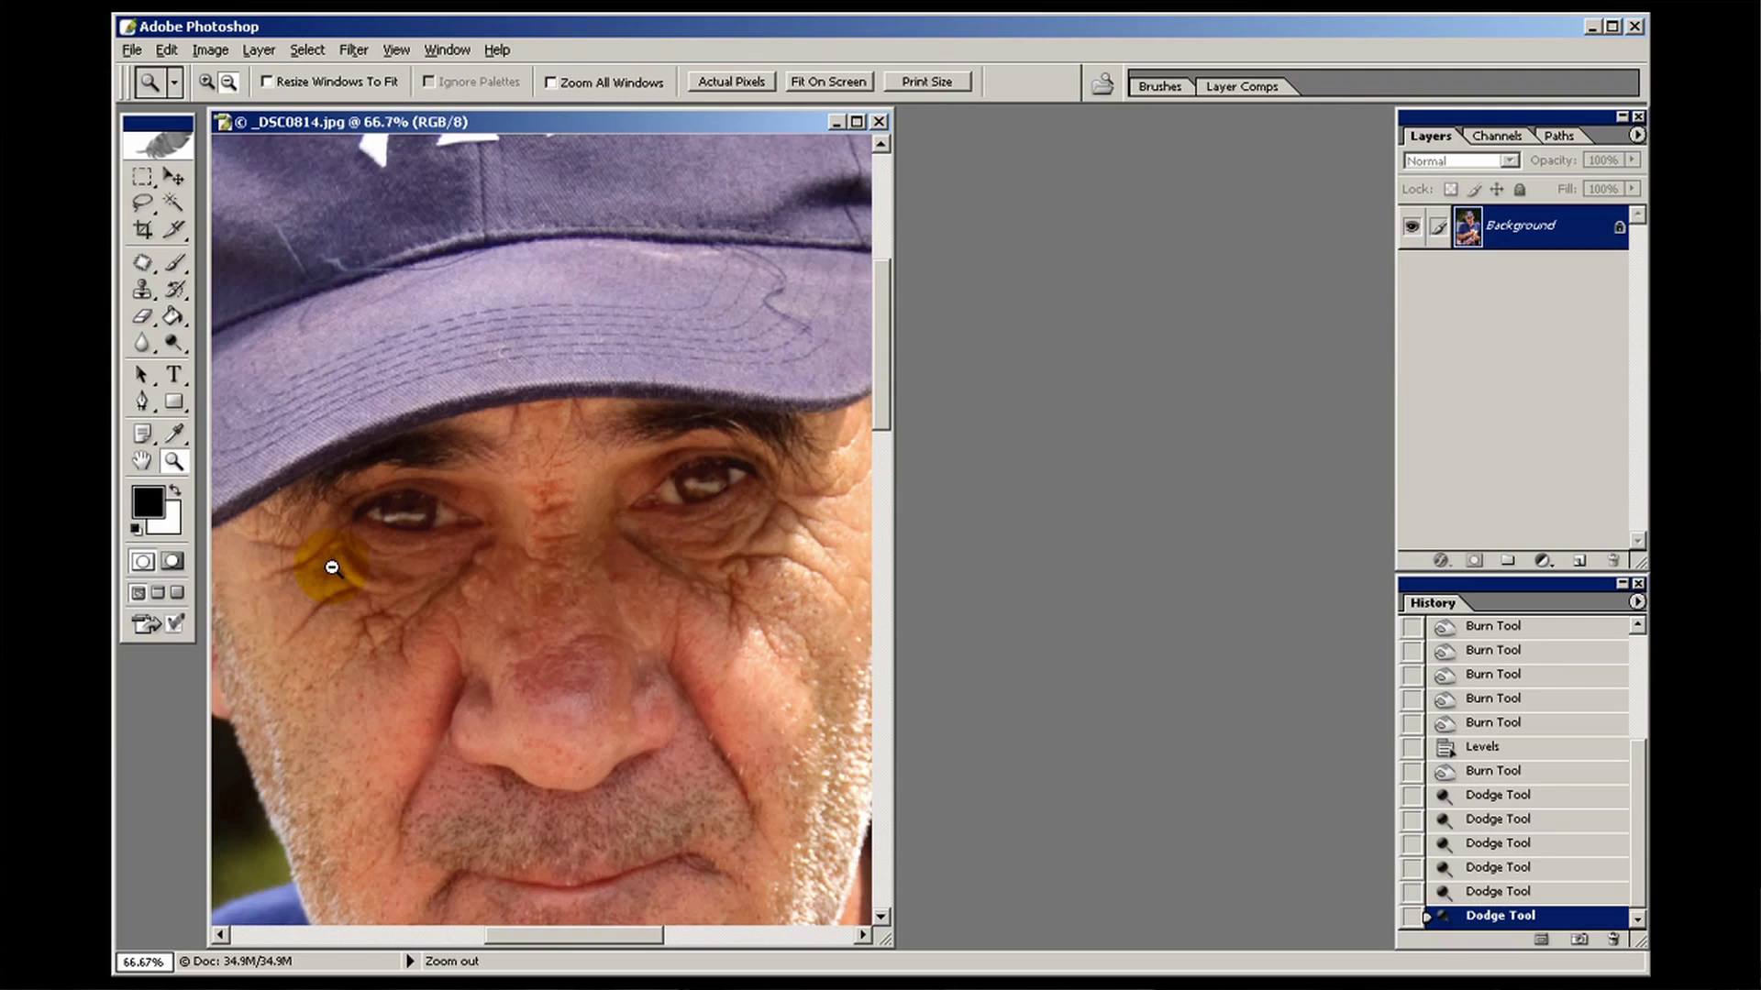
left_click(1483, 747)
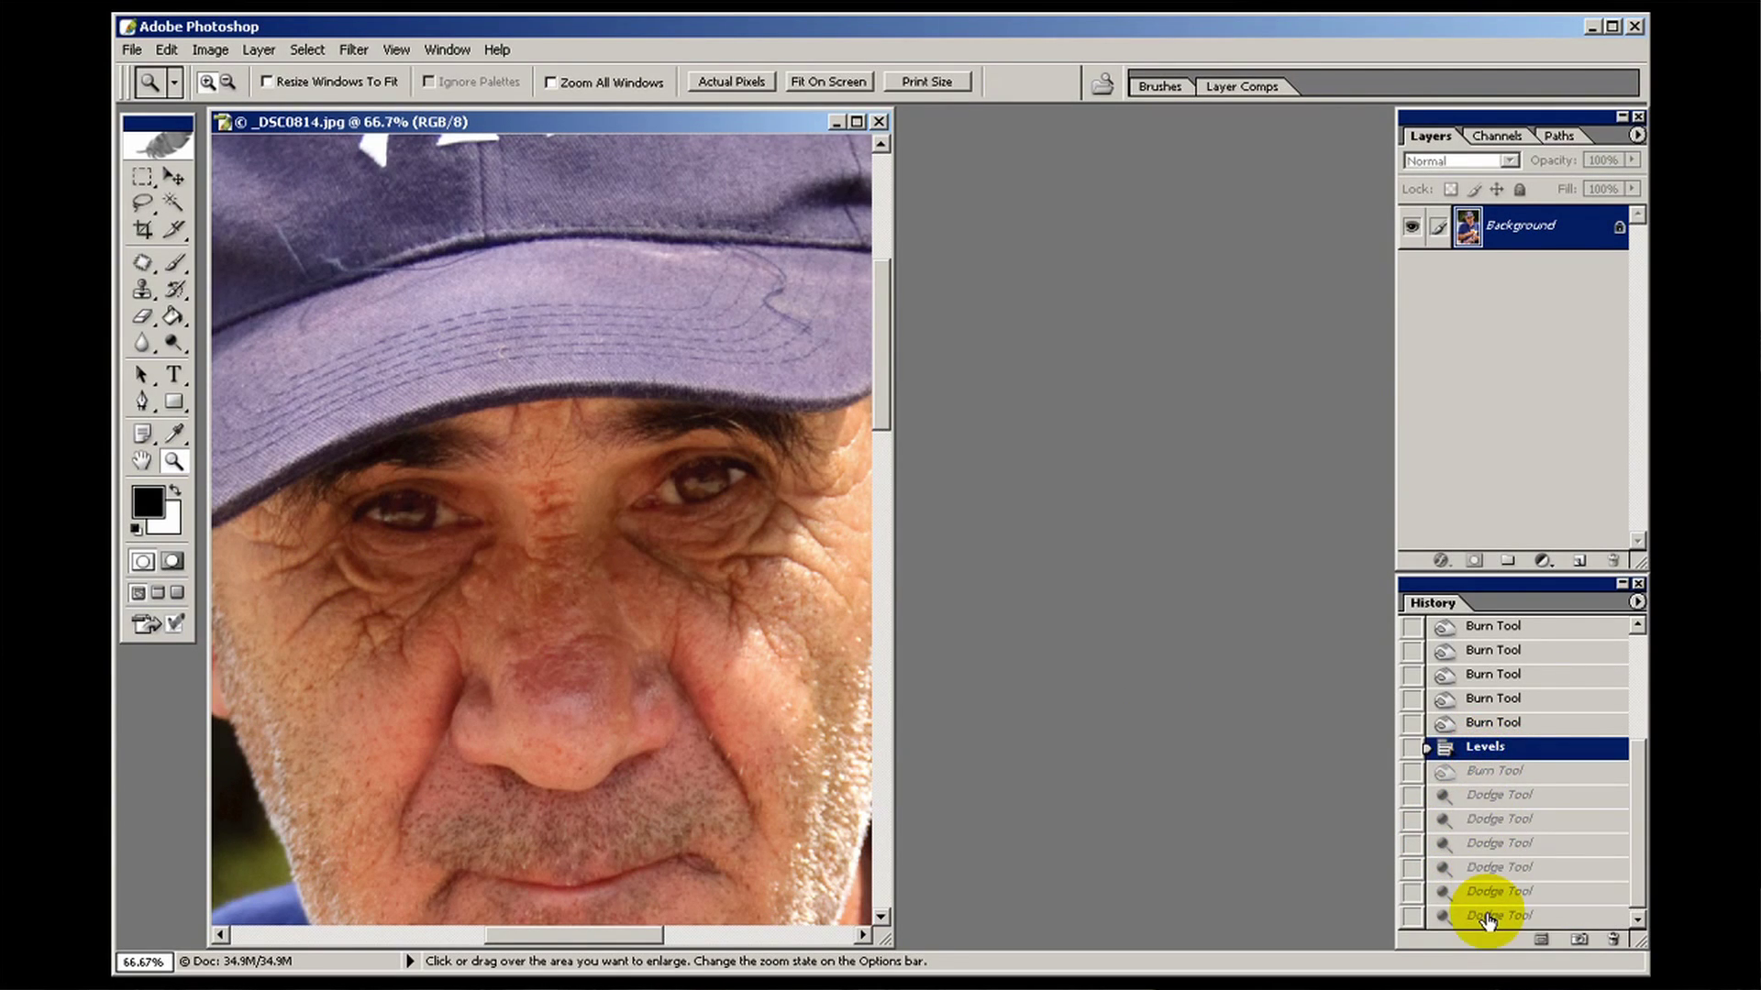
left_click(1488, 915)
left_click(1495, 748)
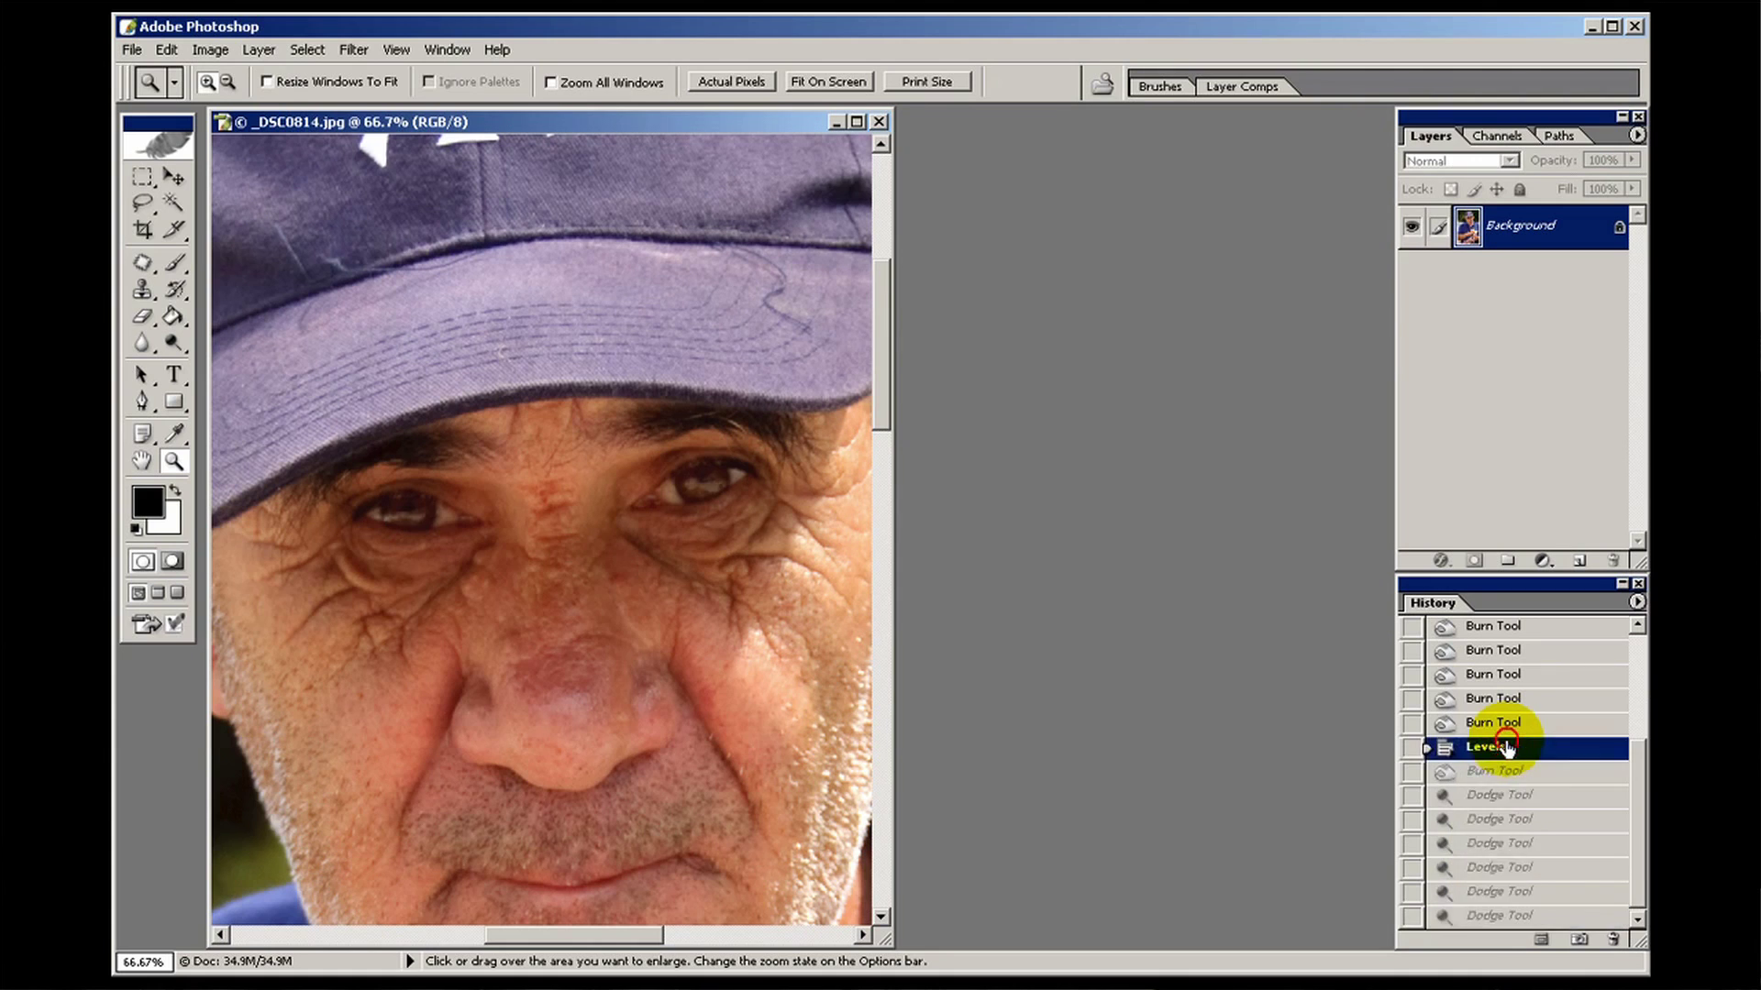
left_click(1485, 915)
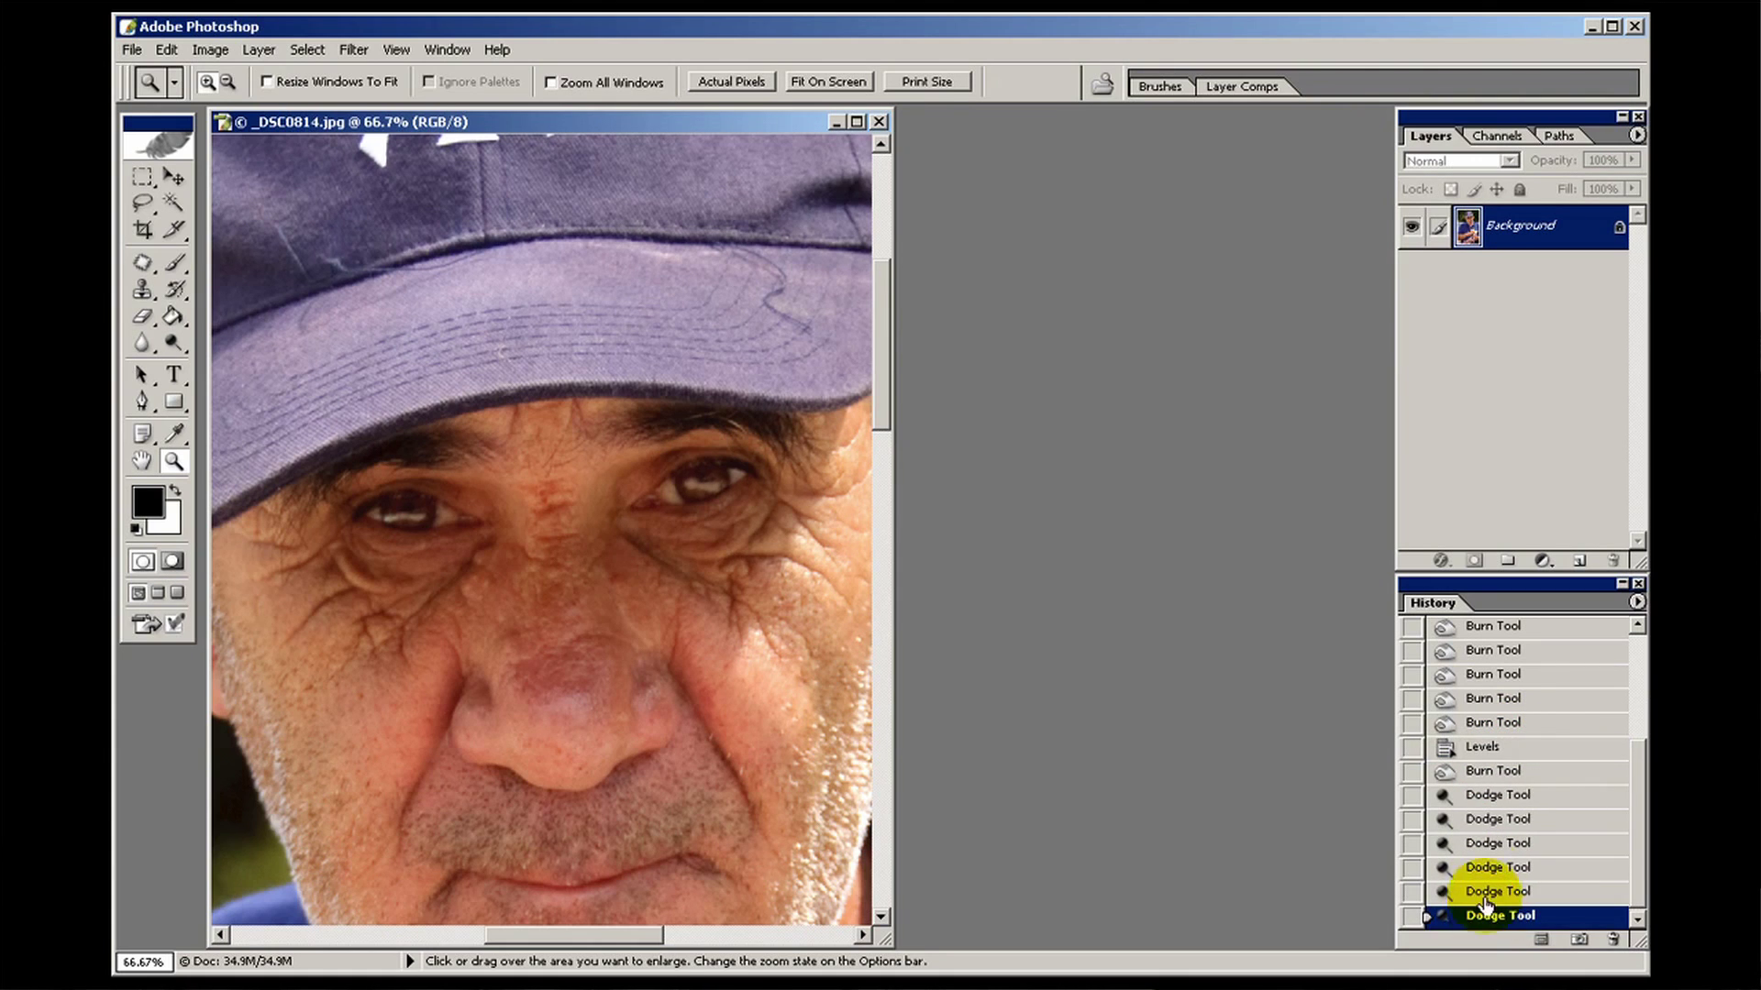
left_click(1512, 752)
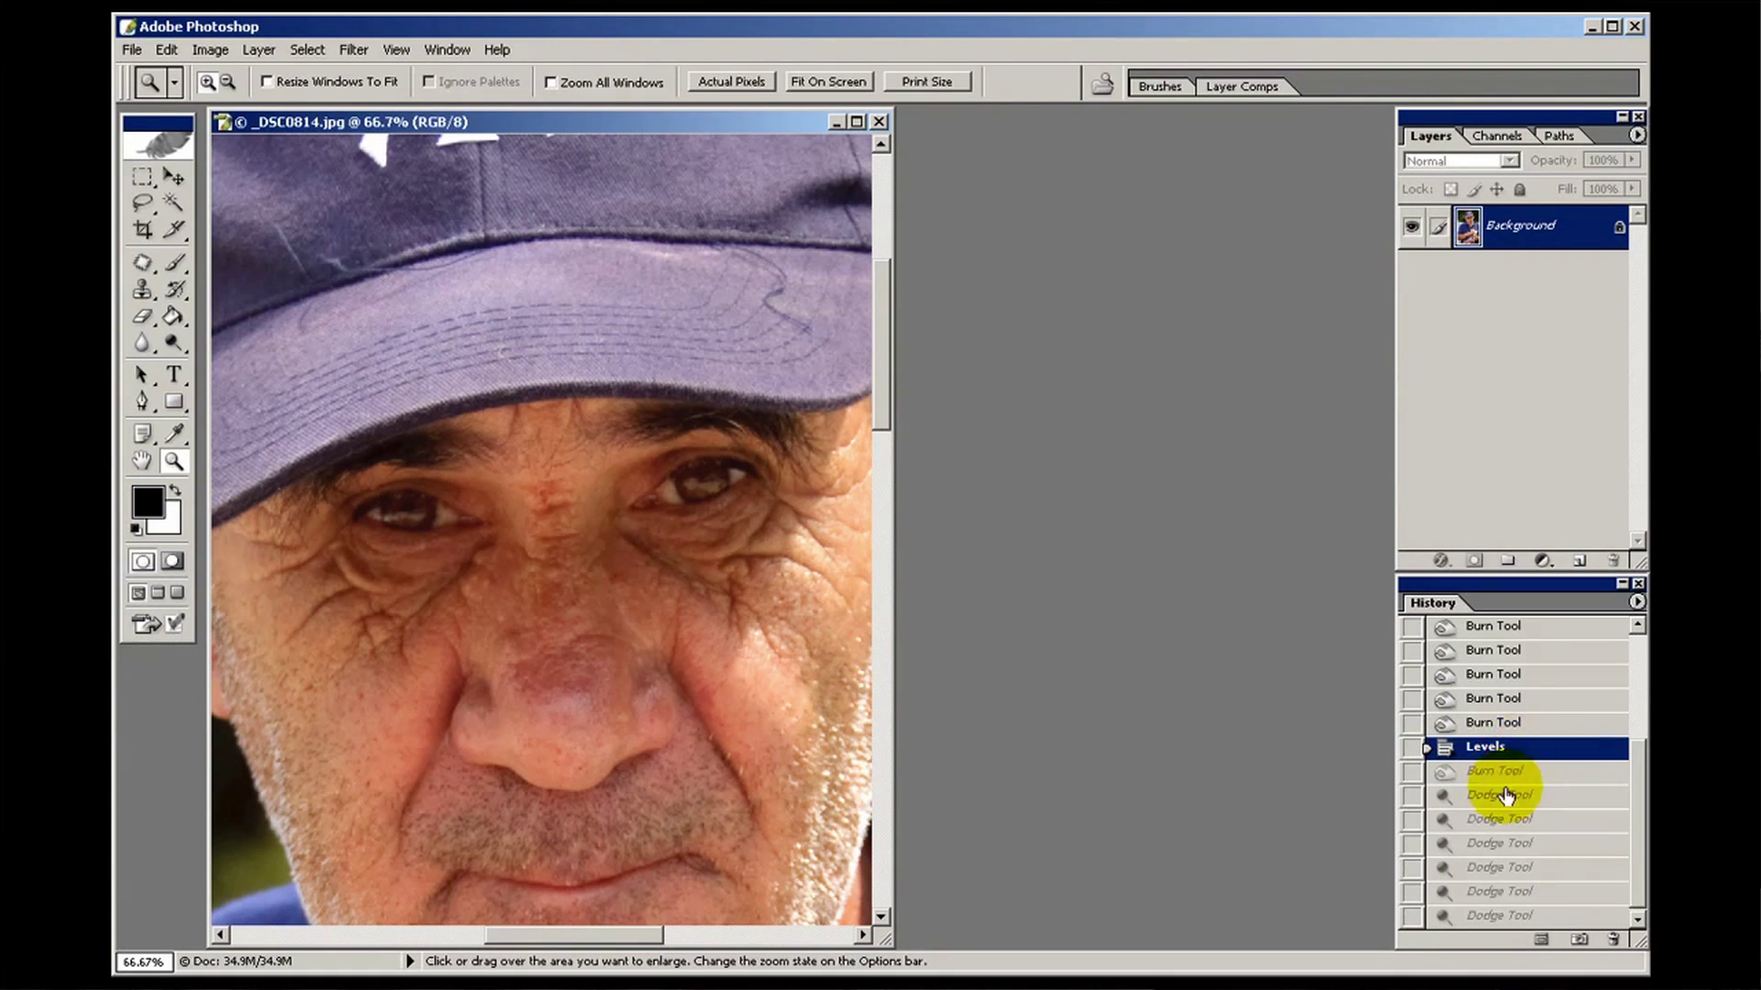
left_click(1480, 917)
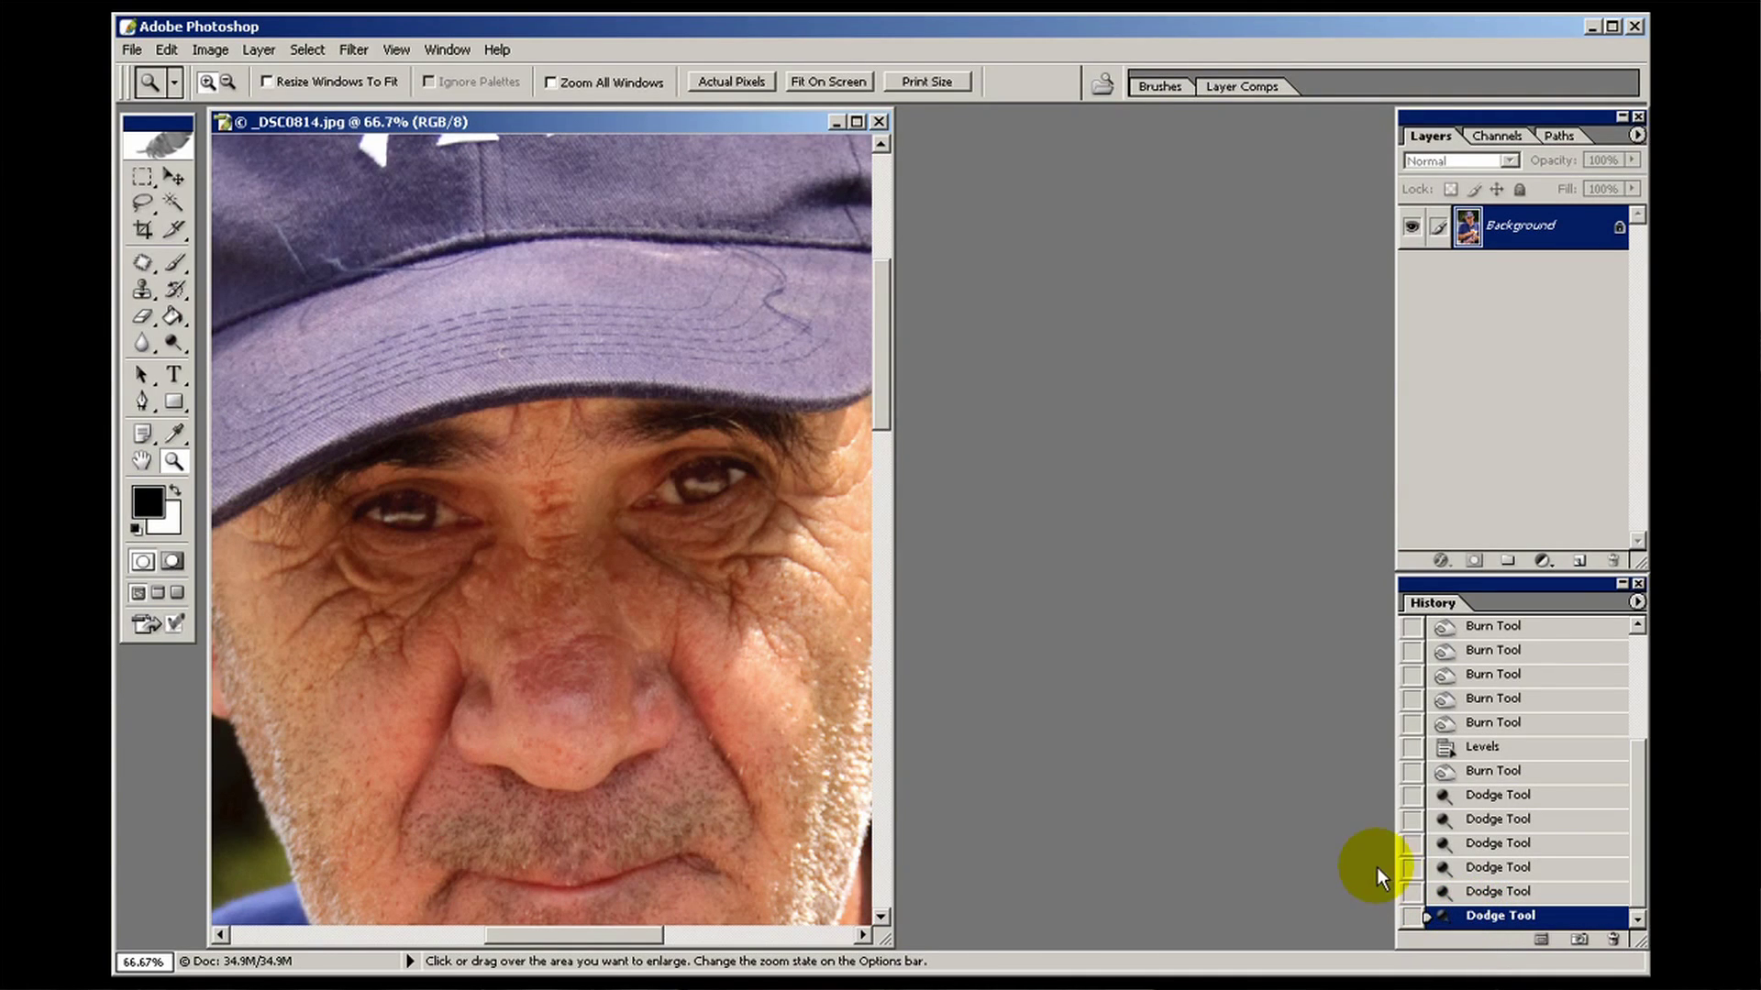
Compare the whole photo at the Levels, Burn Tool, and first and last Dodge Tool history states
key("ctrl+0")
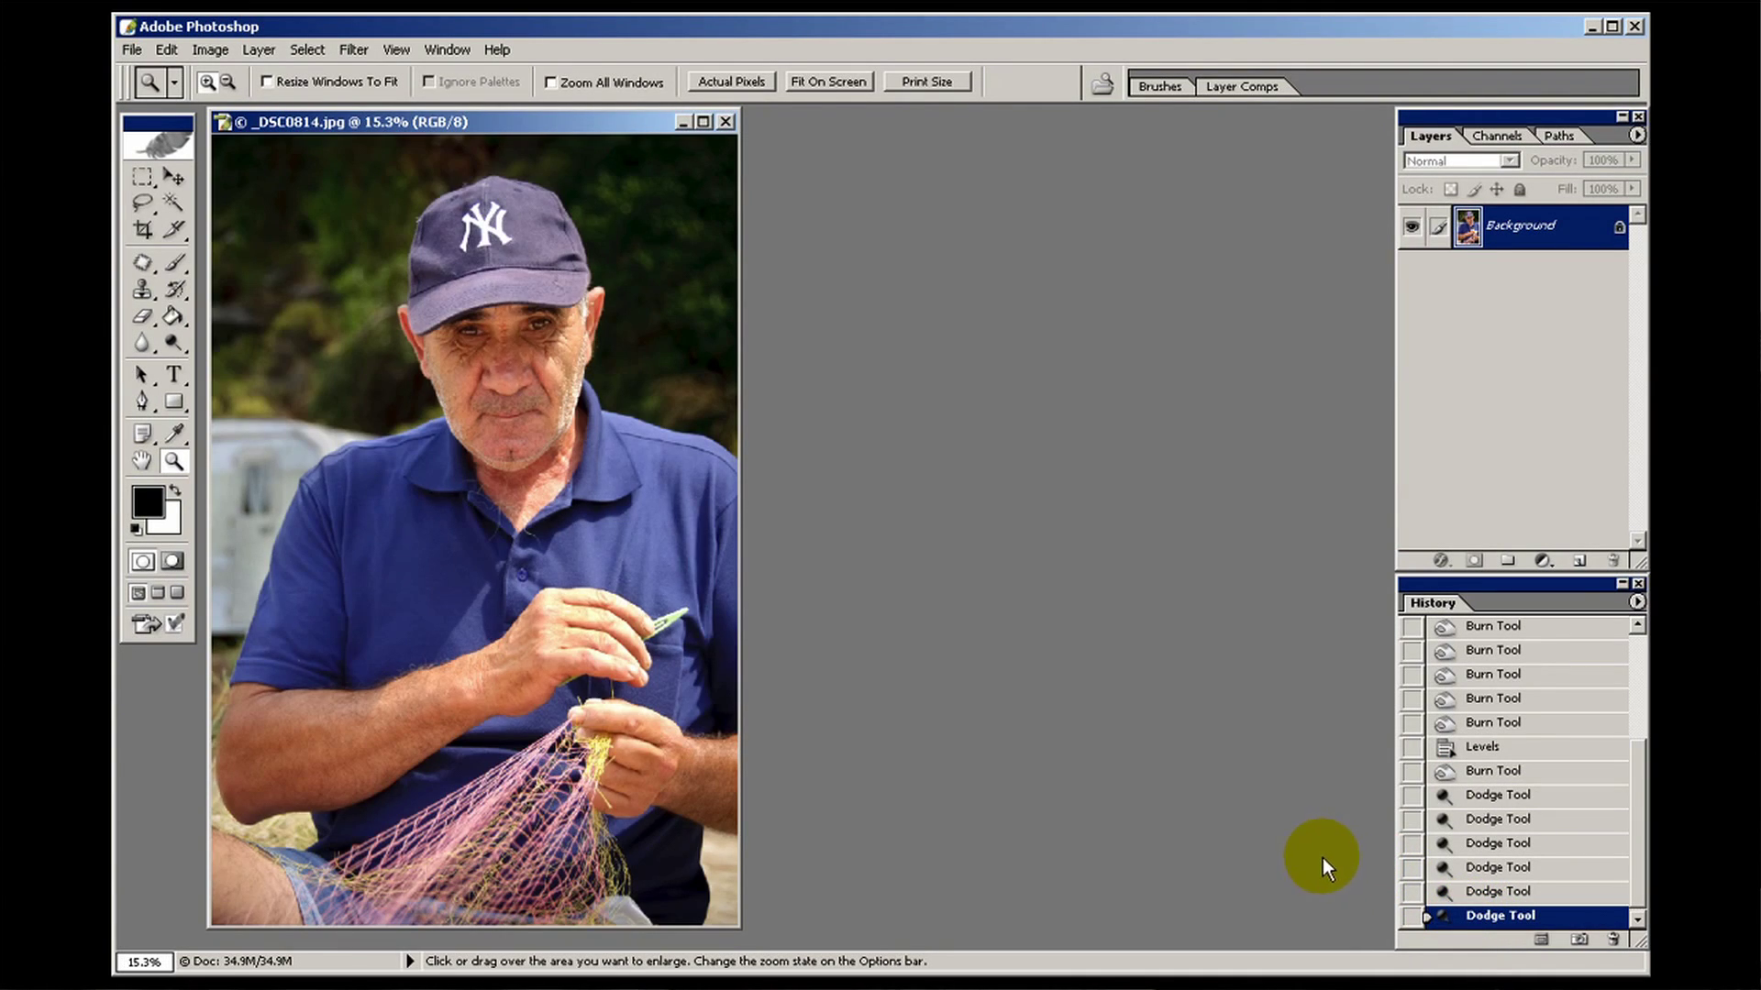
left_click(1512, 755)
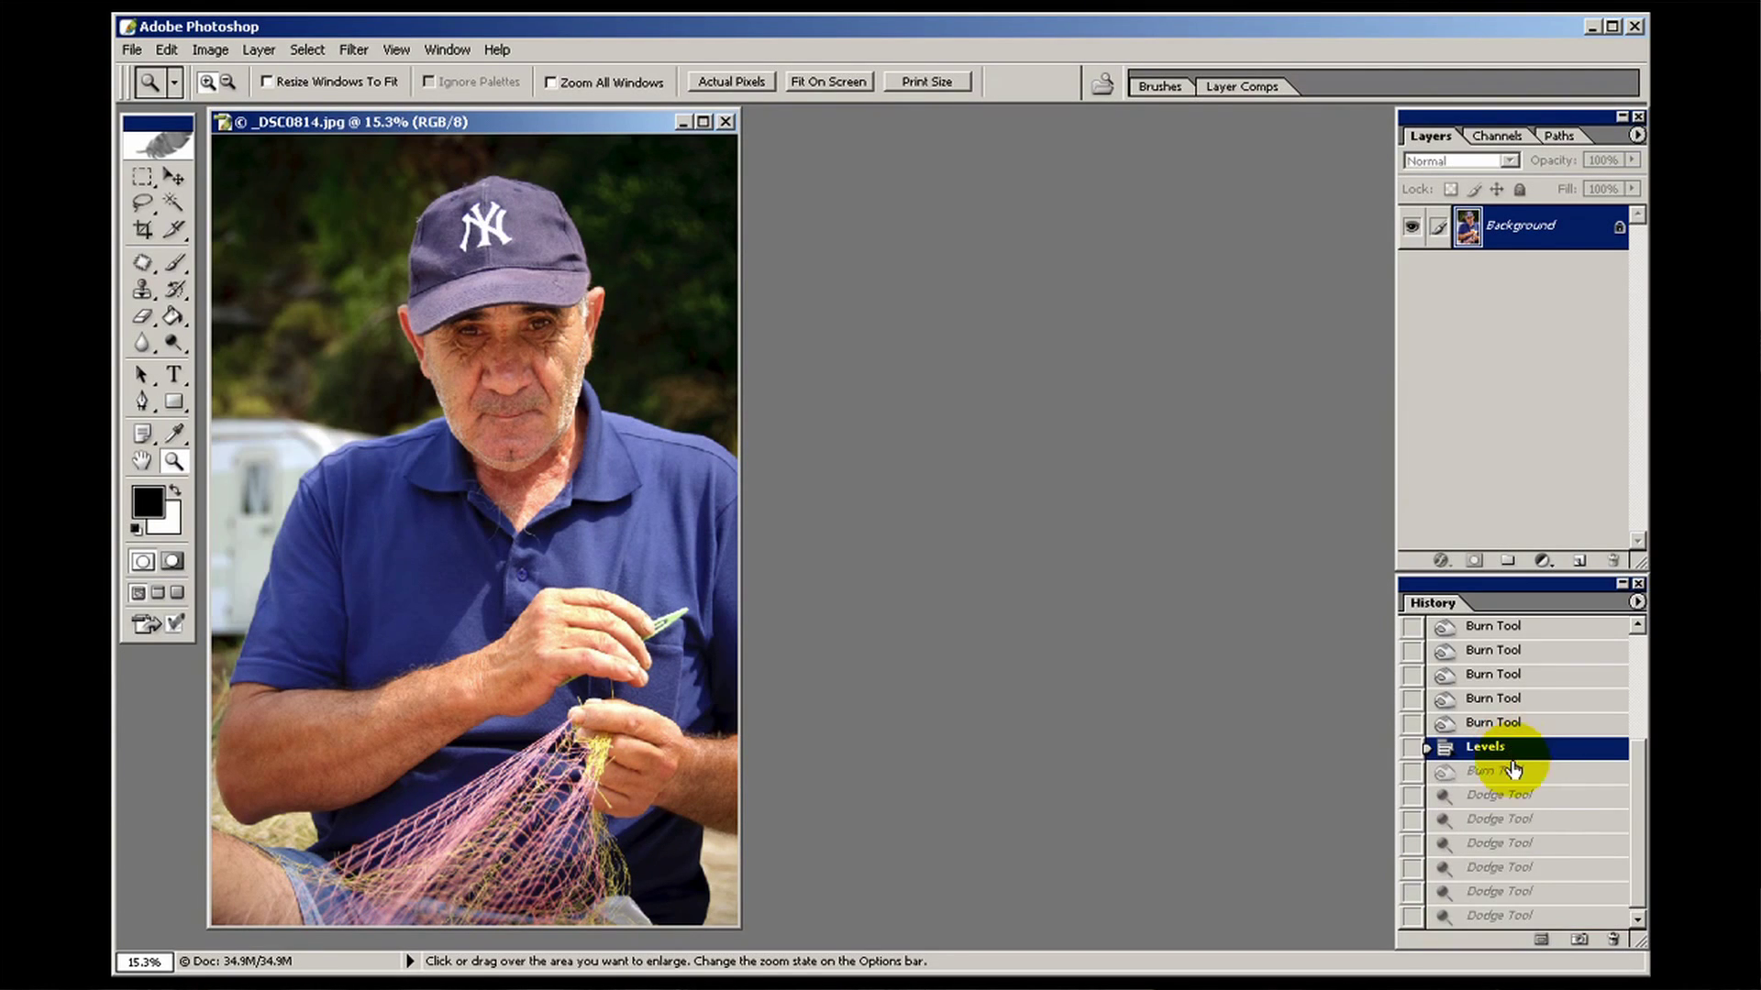
left_click(1549, 917)
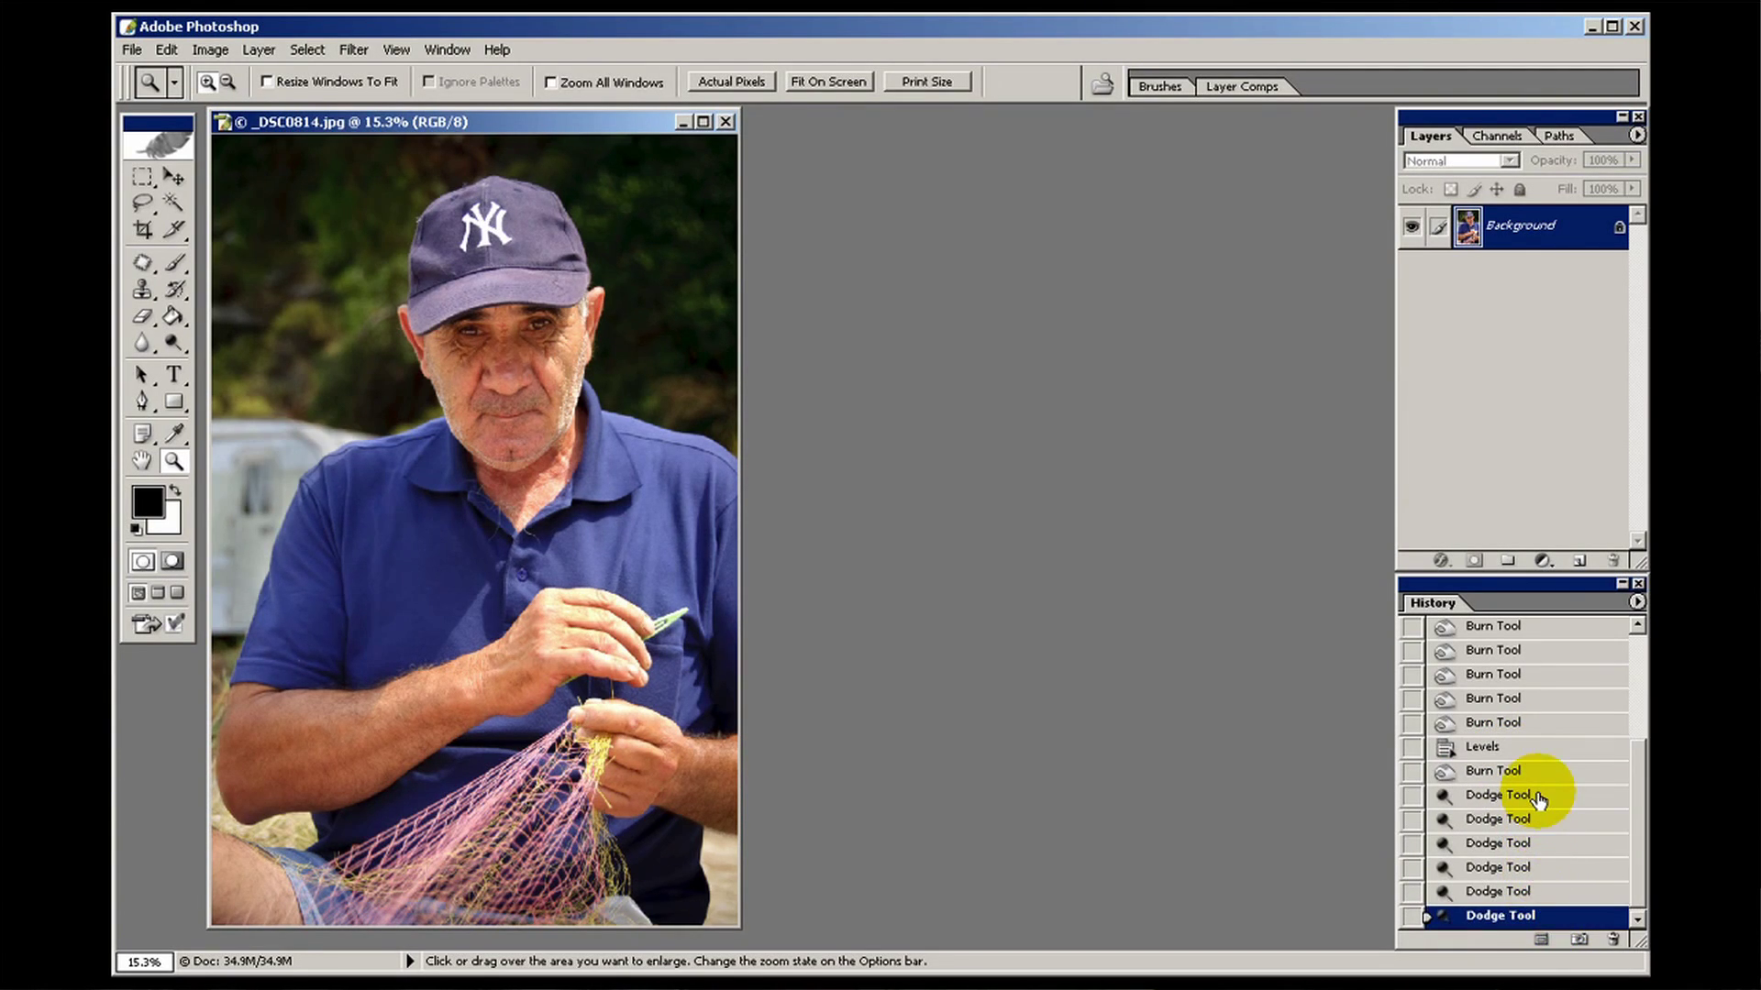
left_click(1536, 796)
left_click(1538, 918)
left_click(1533, 773)
left_click(1552, 915)
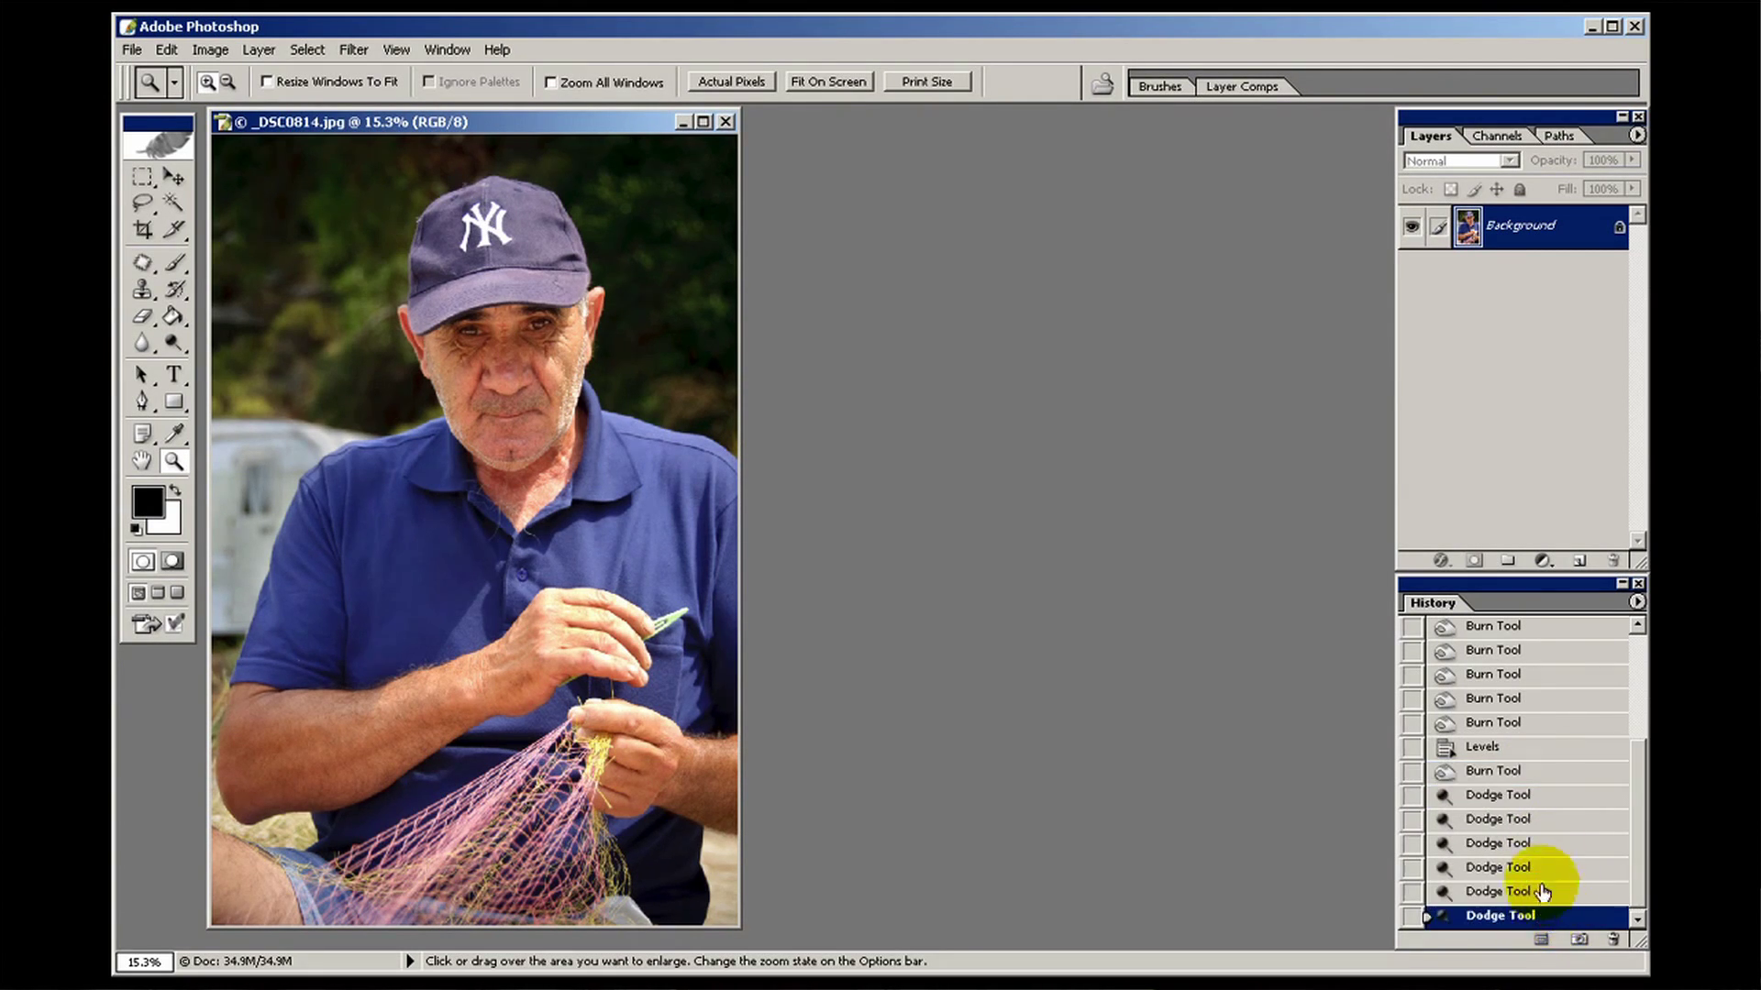
Return to the last Burn Tool history state before the dodge strokes and enlarge the document window slightly beyond the photo's edges
left_click(1536, 775)
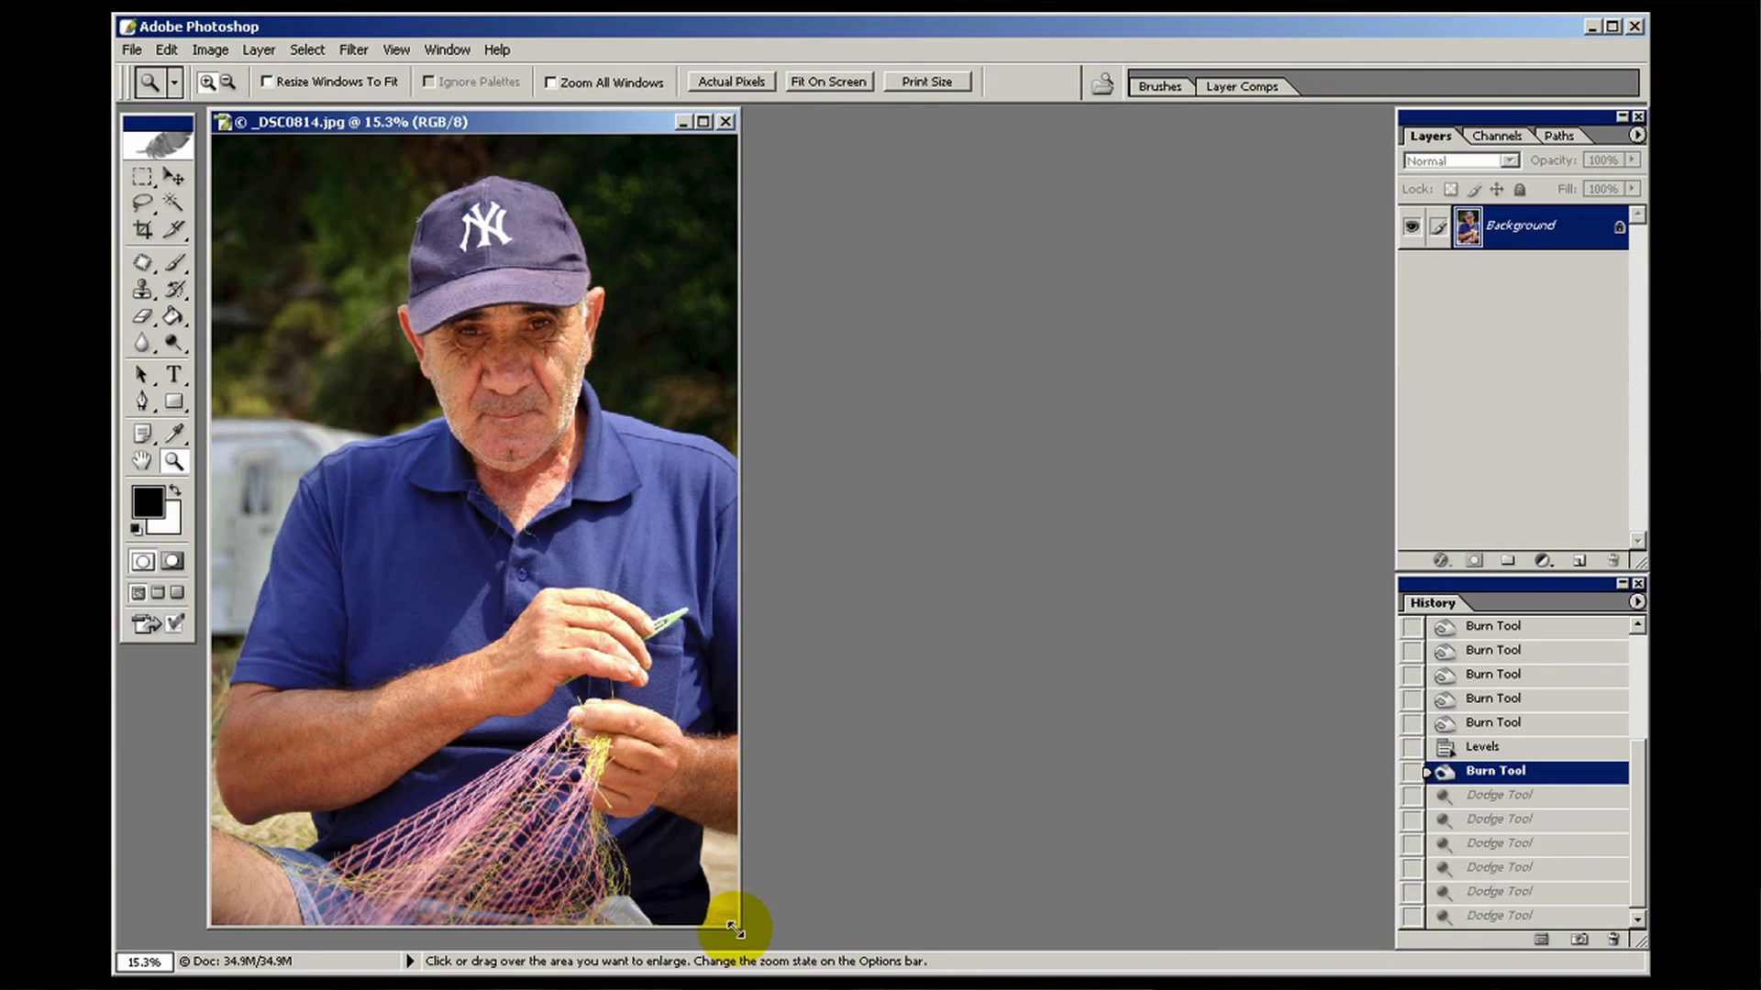
left_click_drag(736, 930, 754, 943)
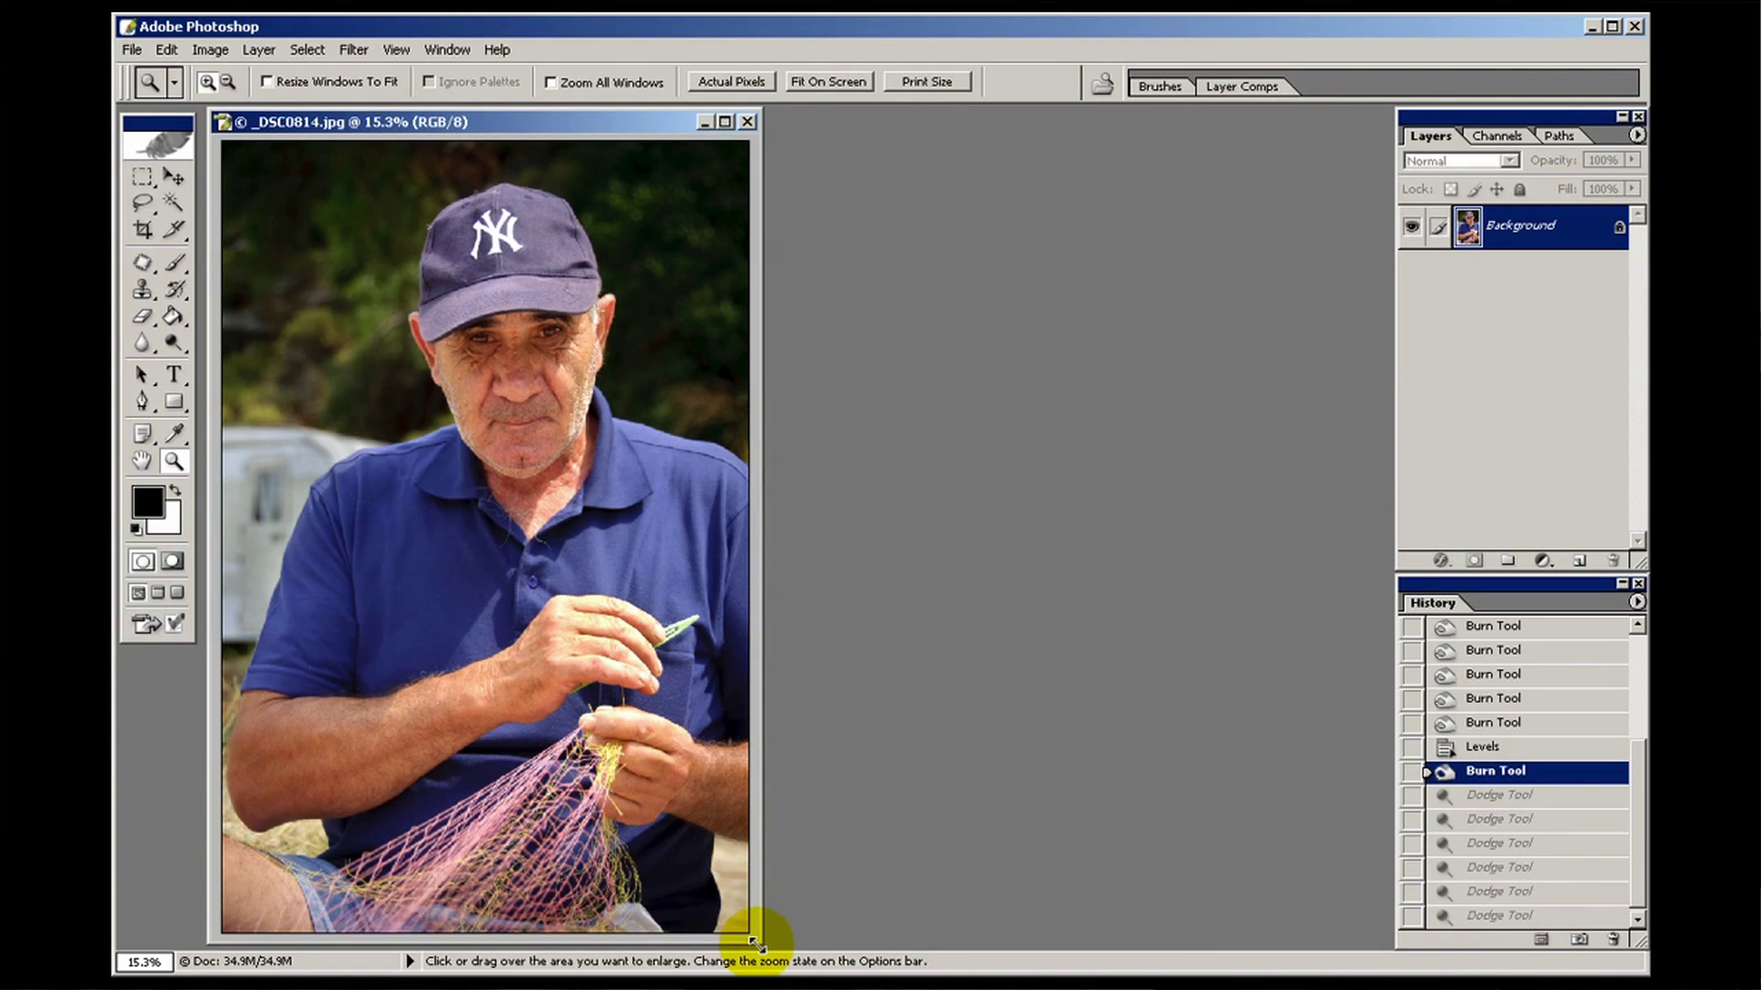
Switch to the Burn Tool with an 820 px brush, 0% hardness, the Midtones range and 21% exposure
left_click(170, 343)
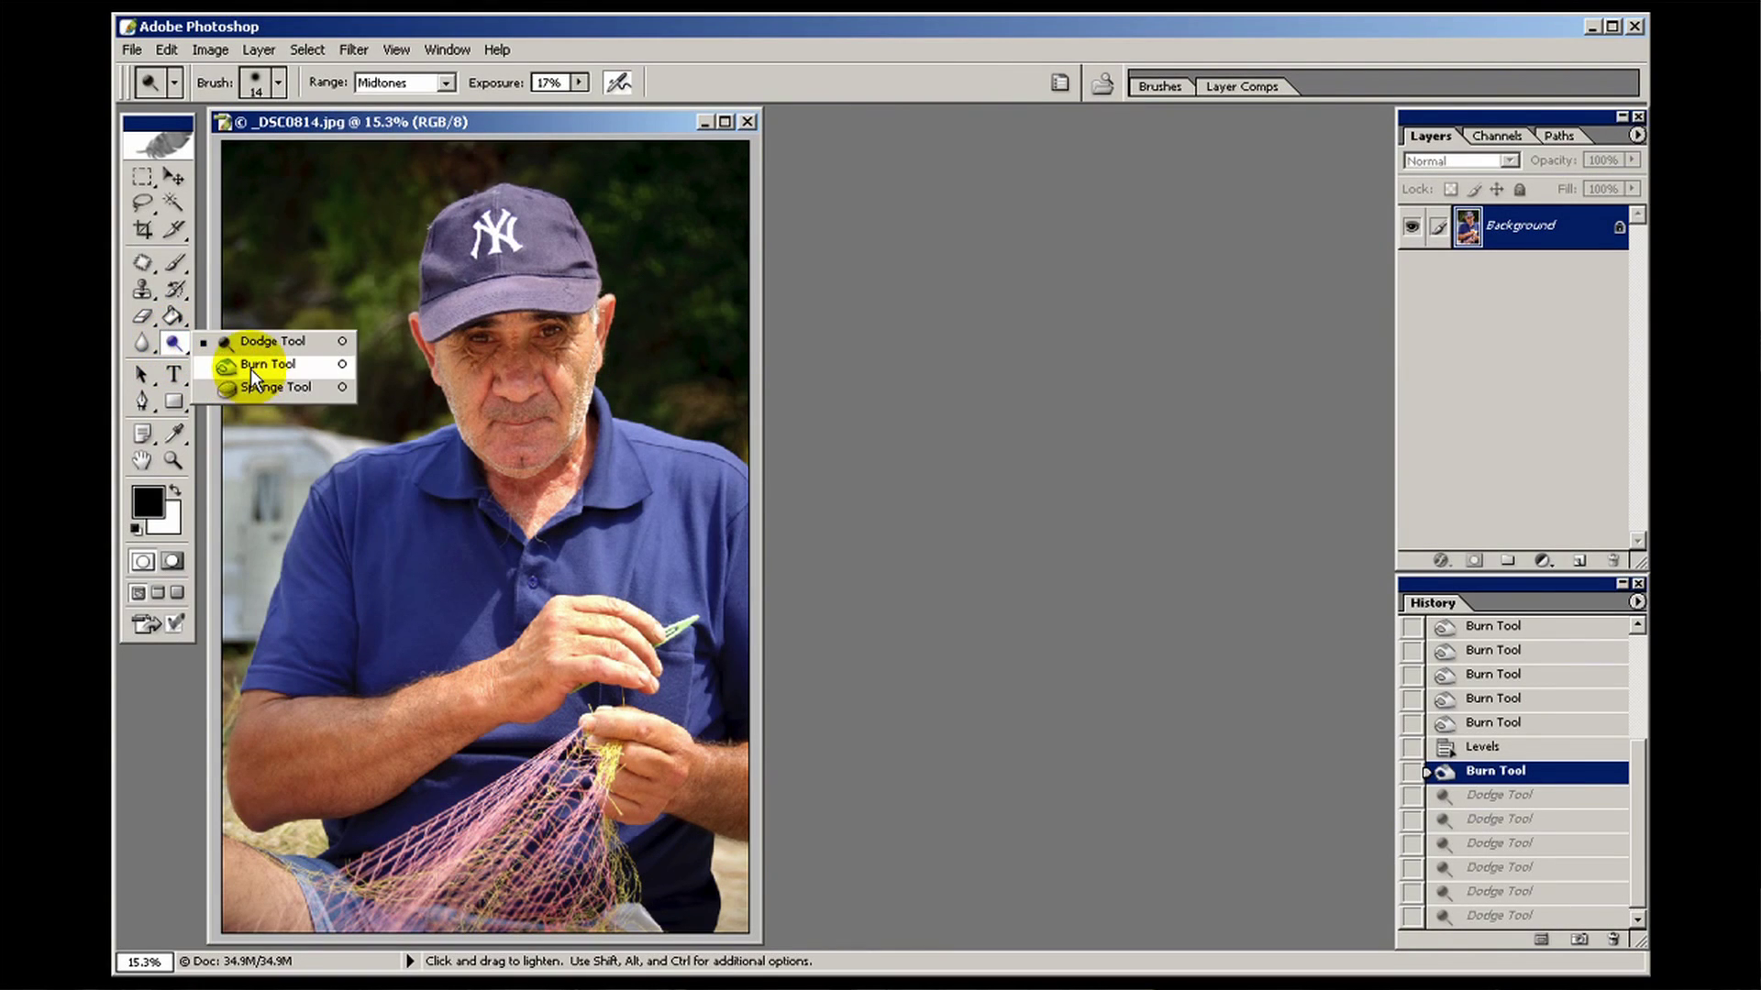
left_click(251, 367)
right_click(357, 238)
left_click_drag(579, 284, 608, 284)
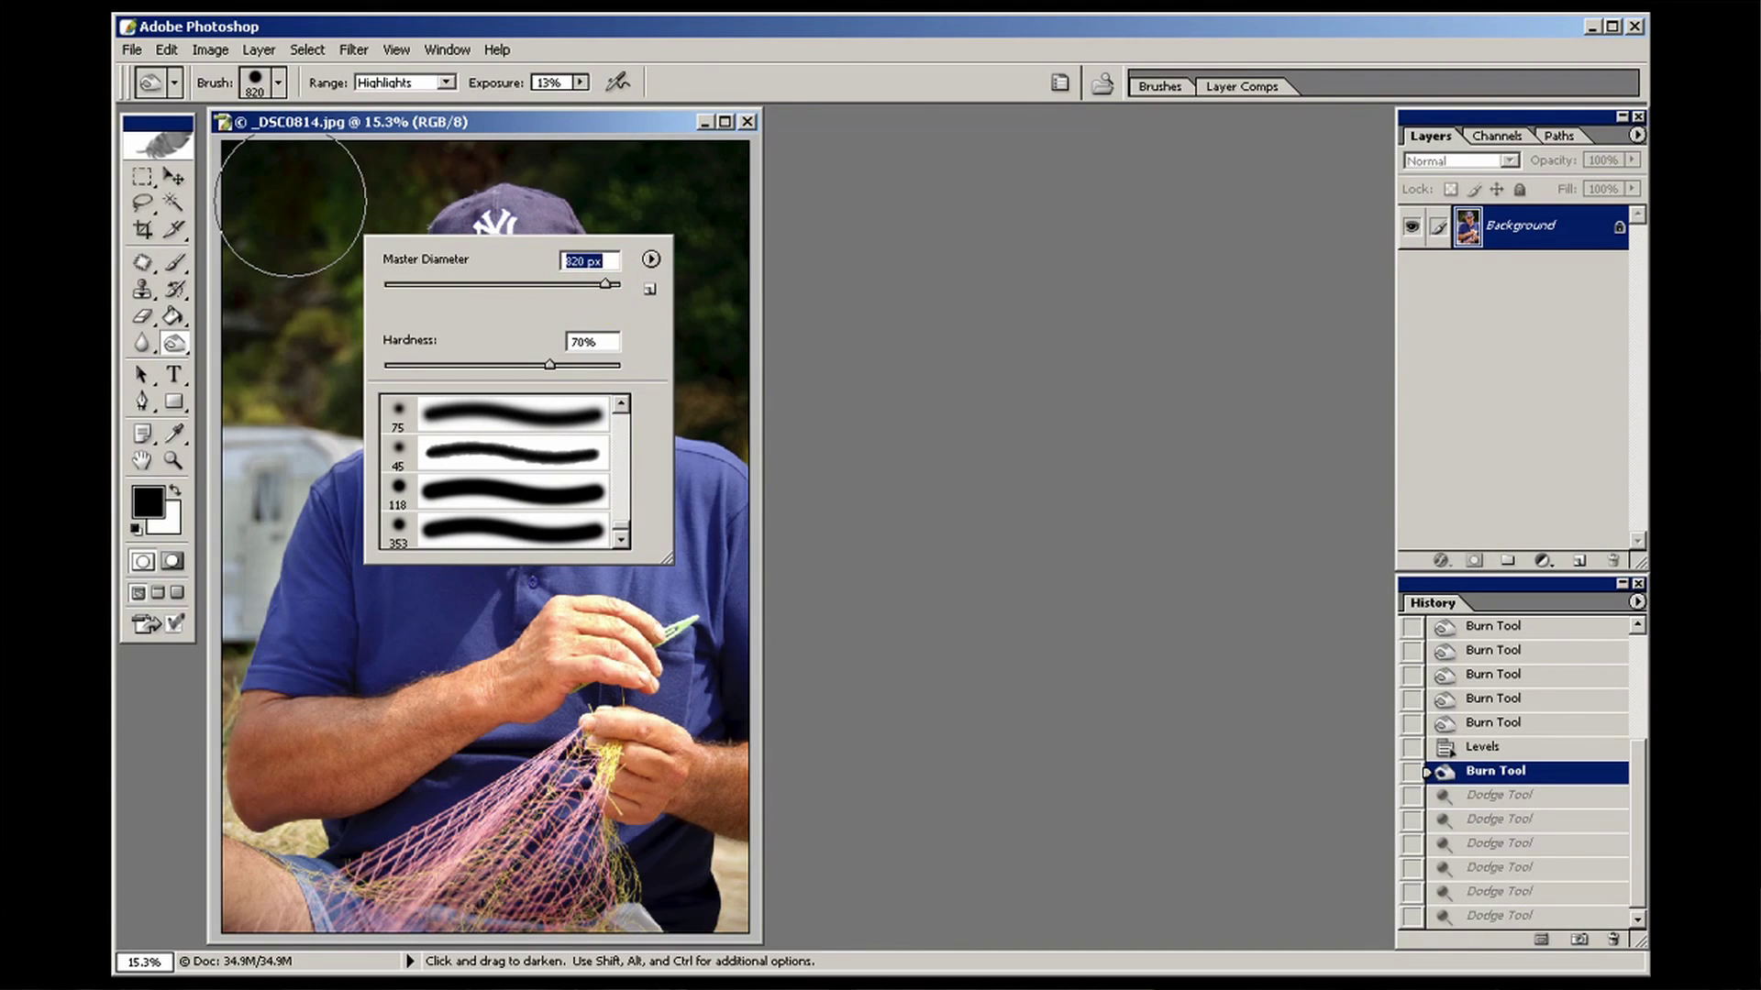
left_click(608, 421)
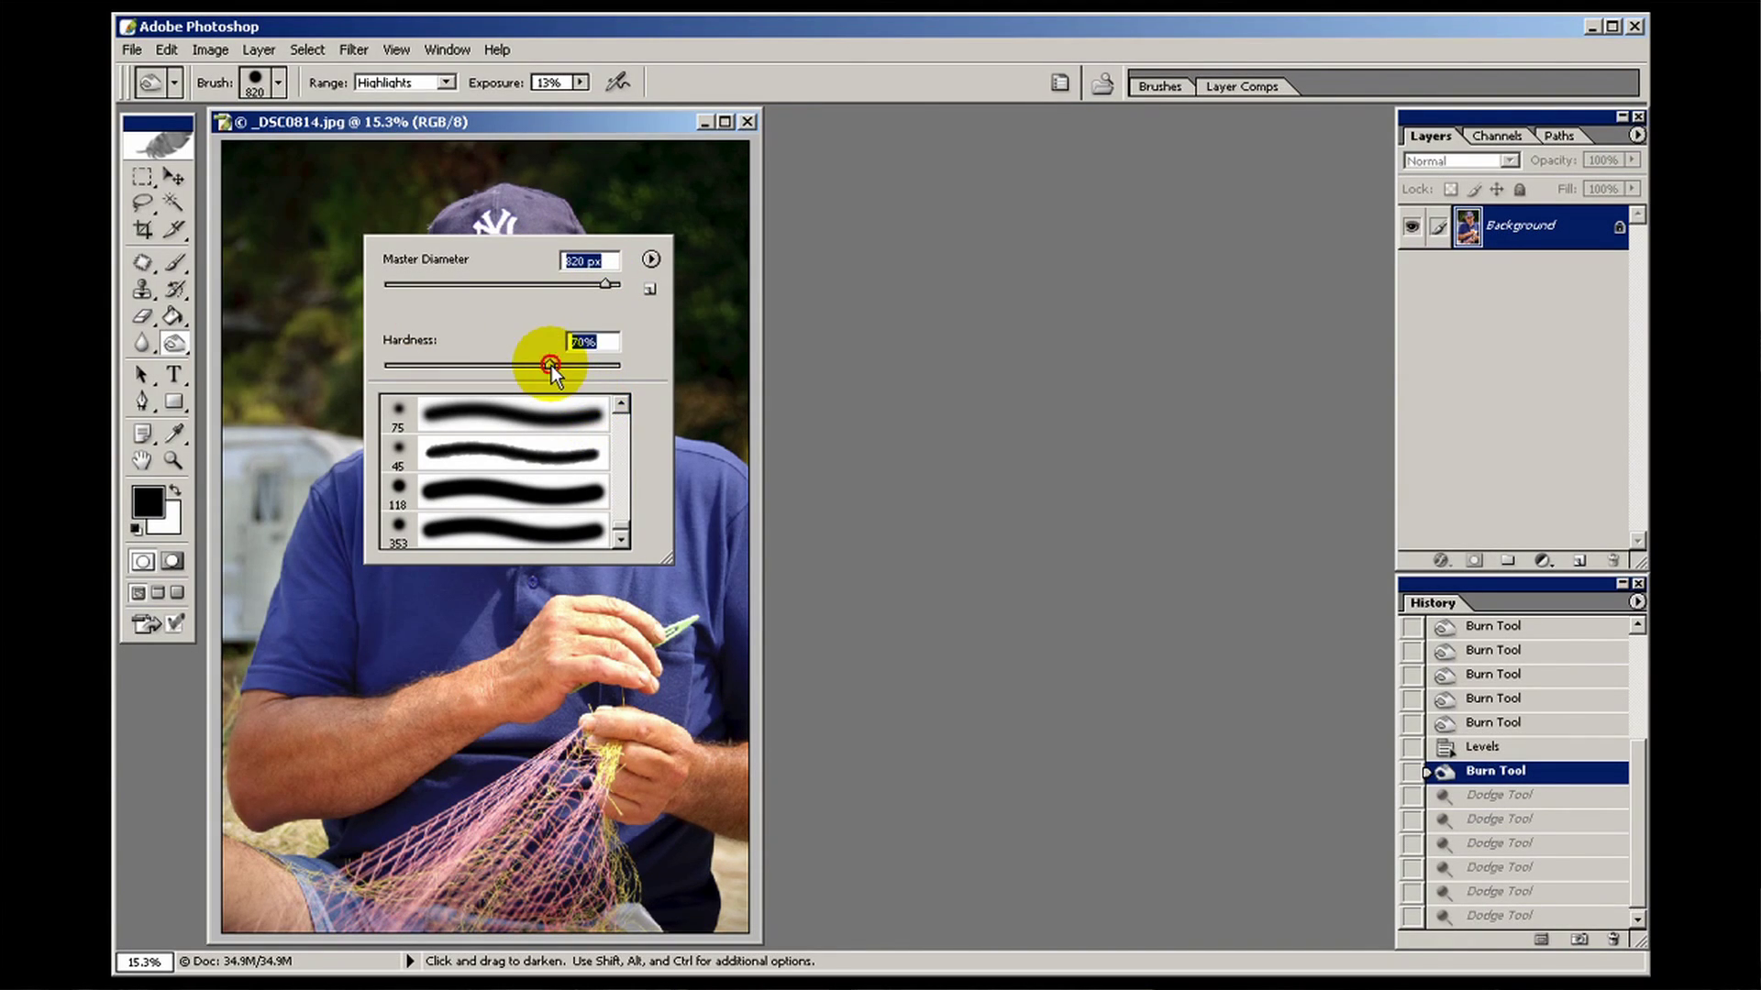
left_click_drag(552, 365, 451, 367)
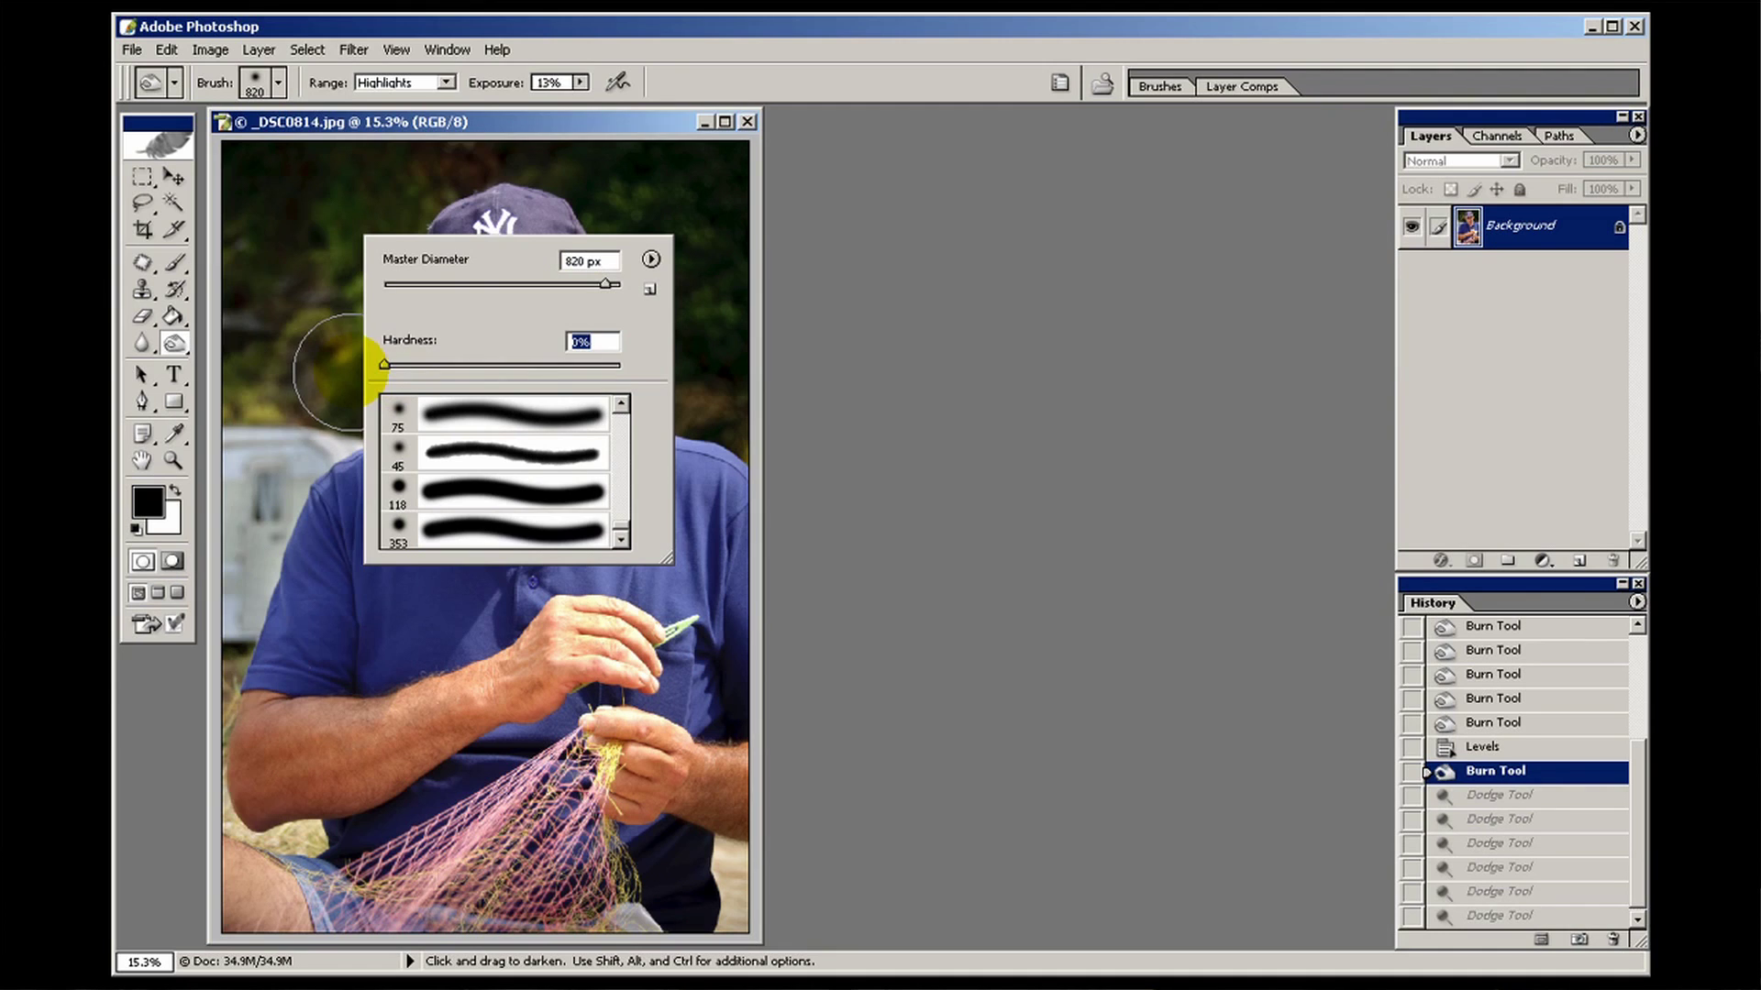
left_click(448, 81)
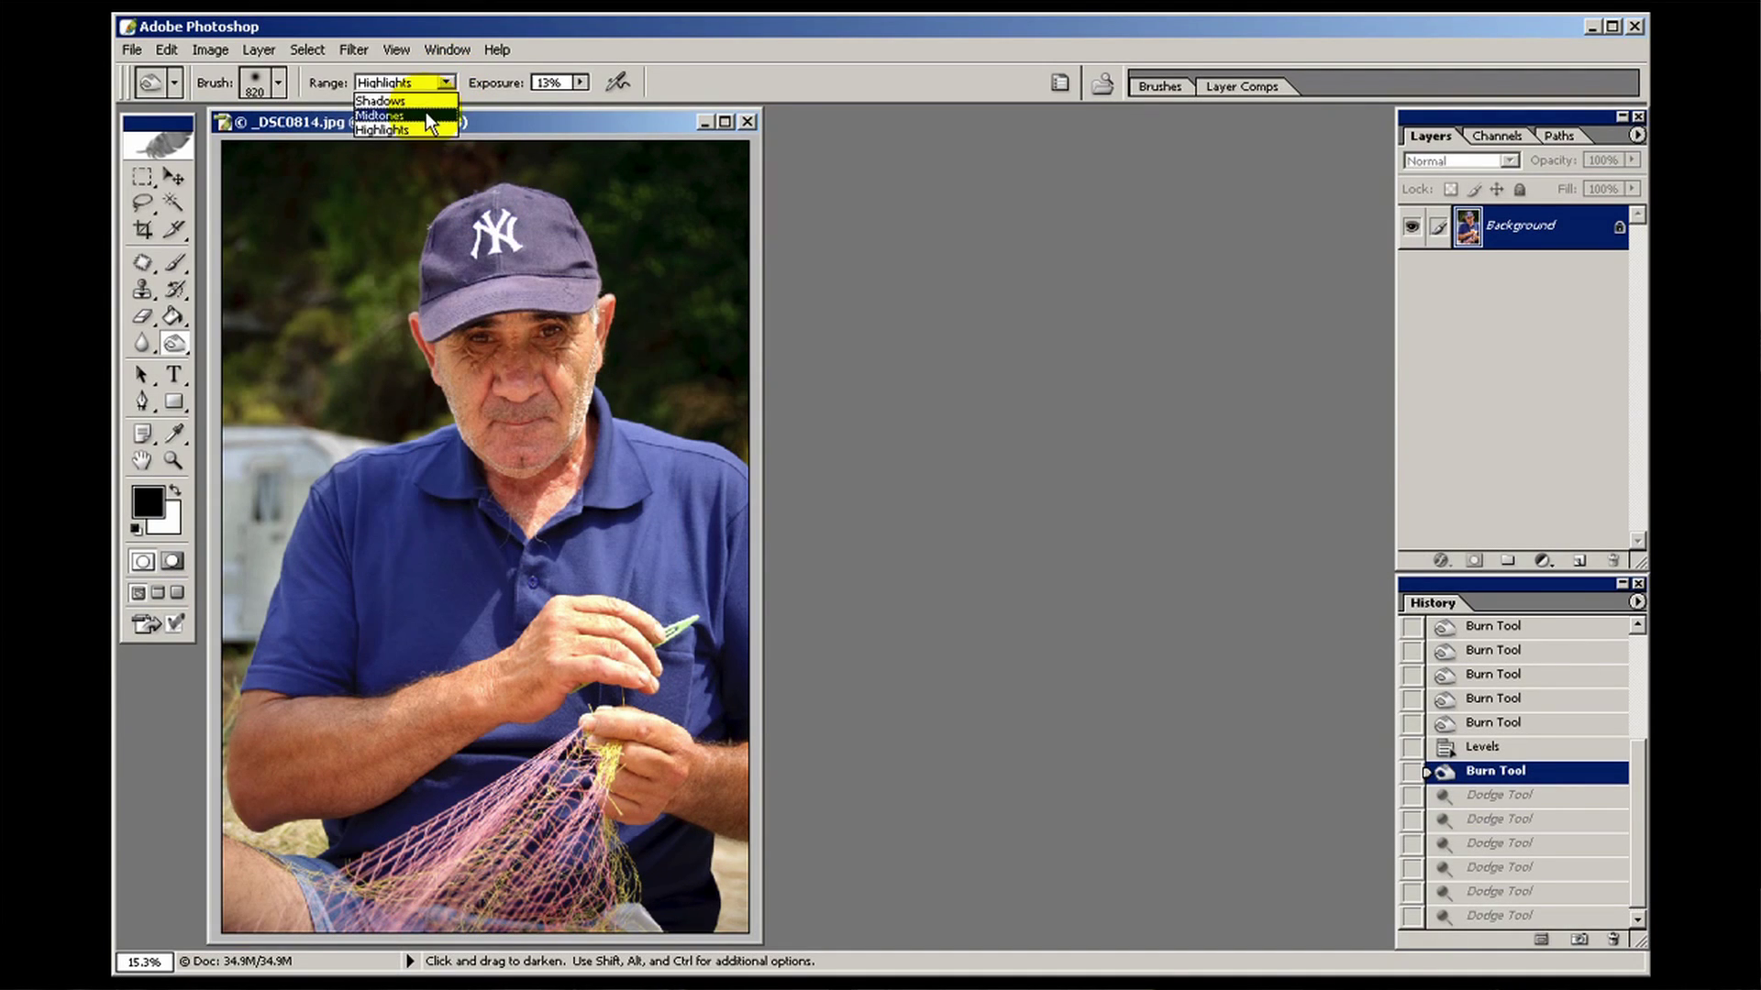
left_click(426, 109)
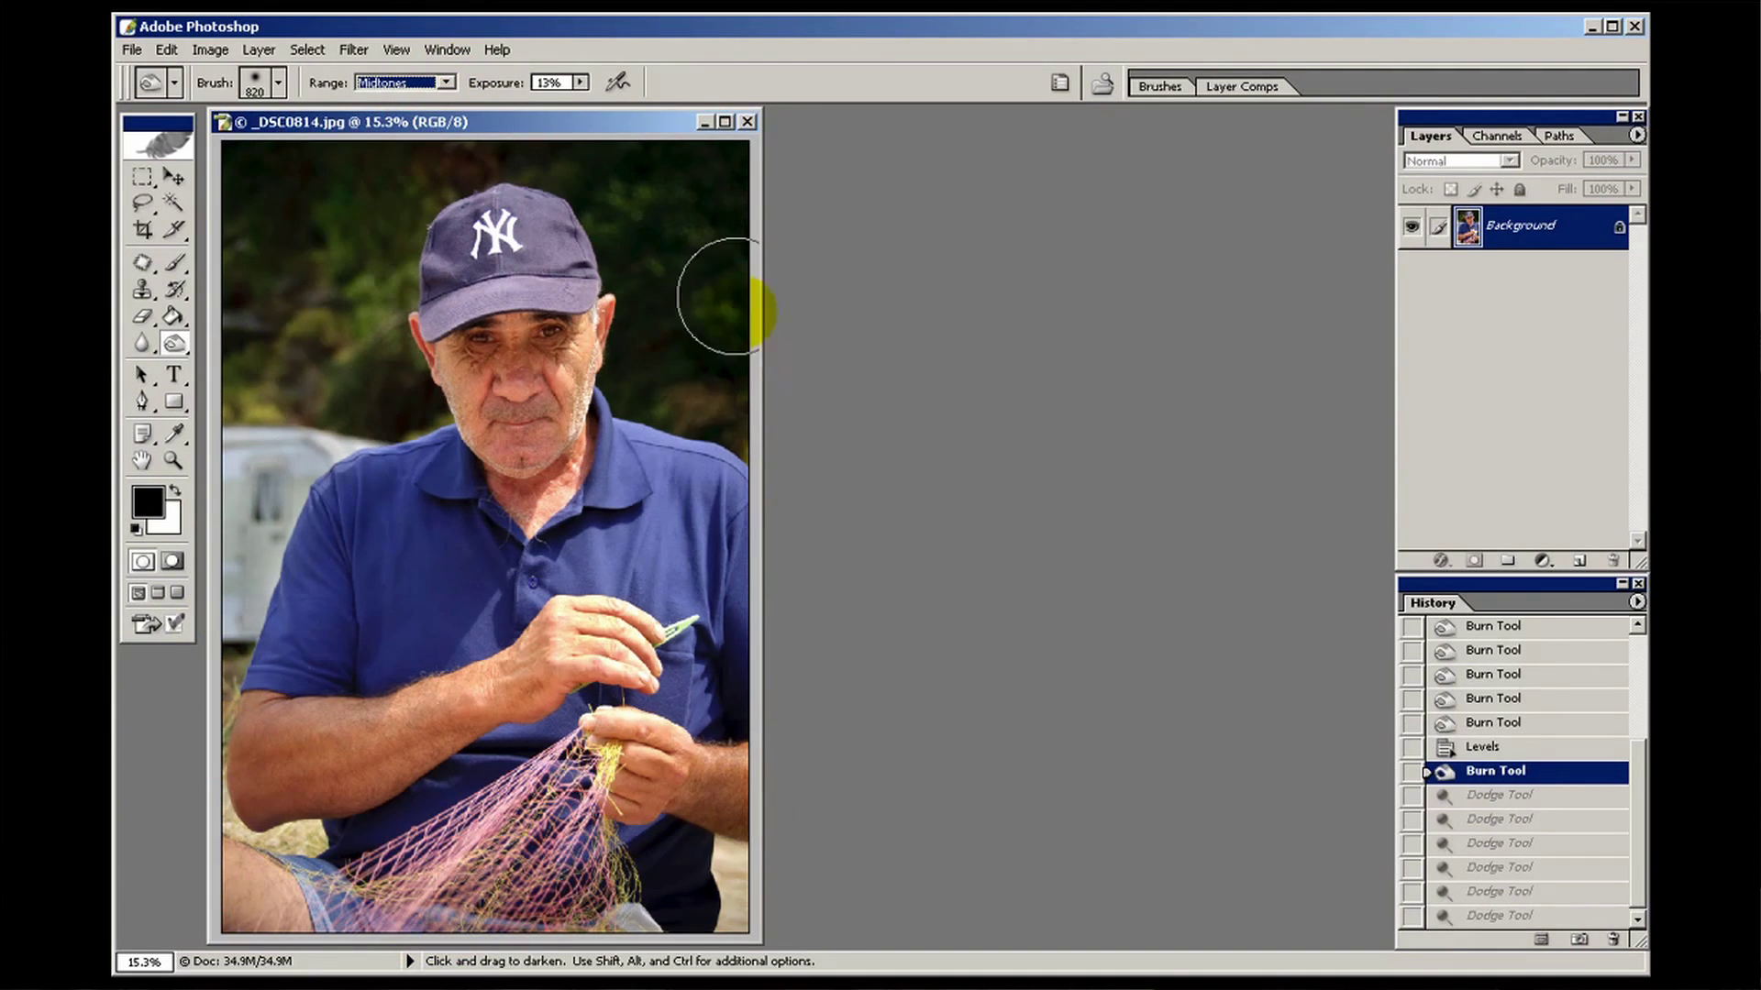
left_click(581, 81)
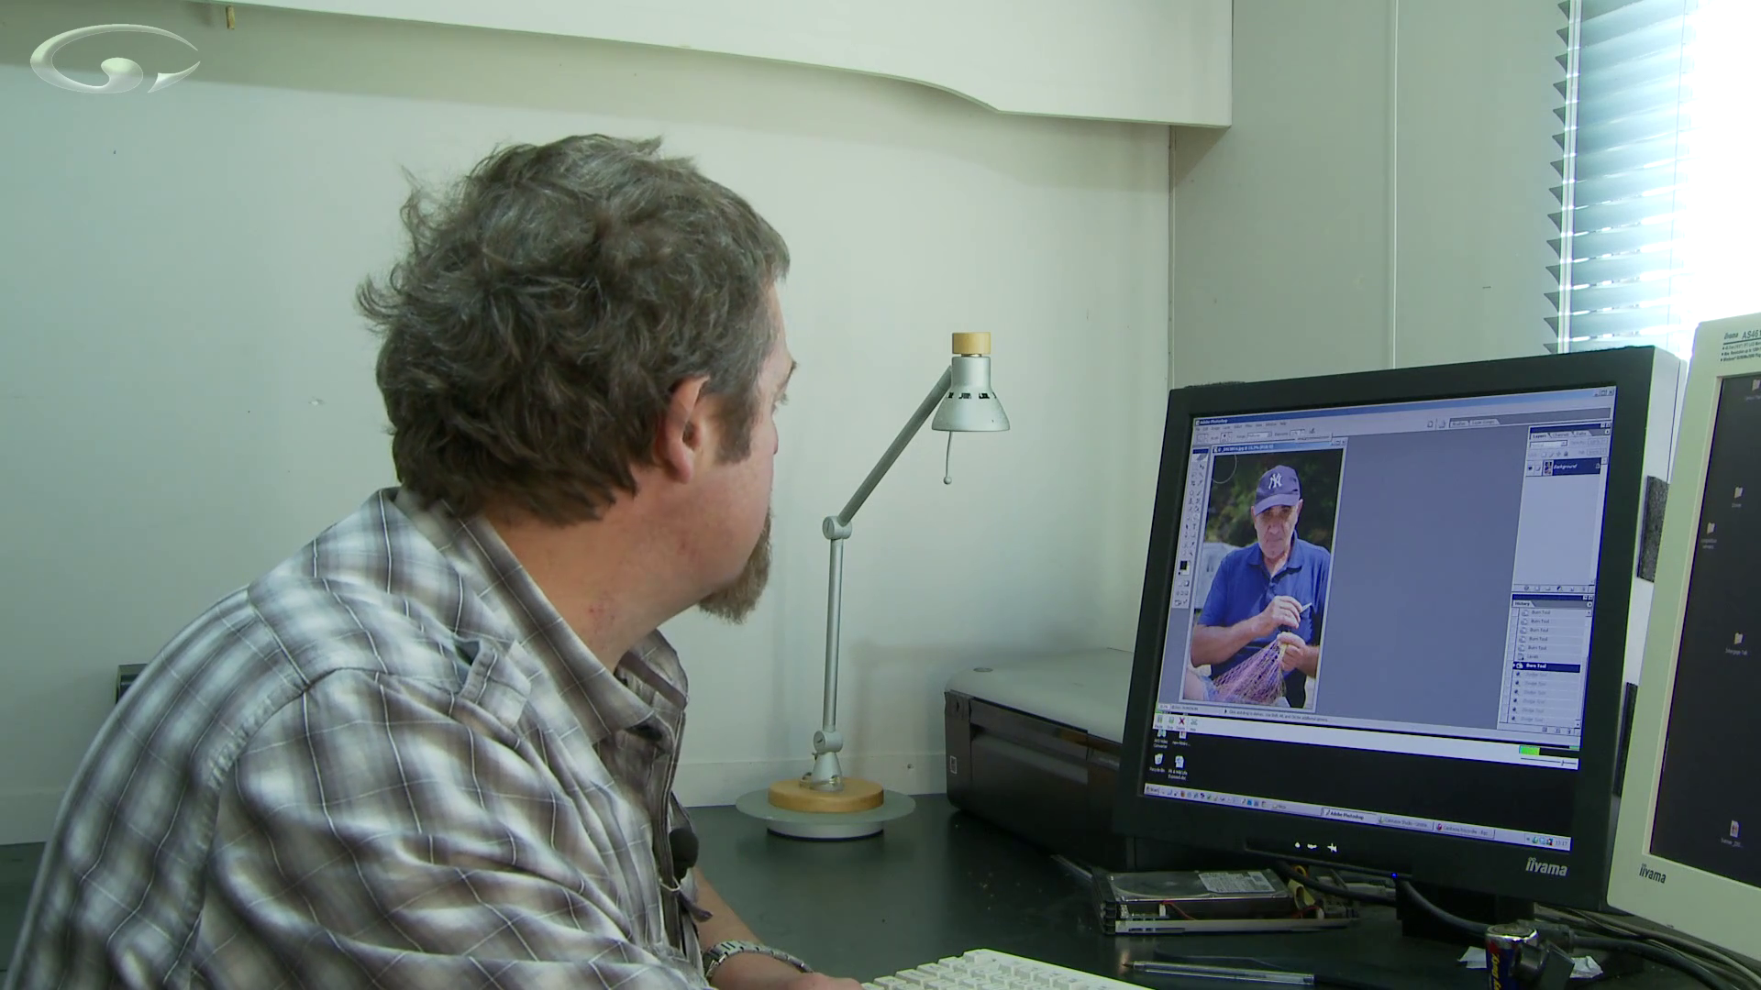
Darken the photo's outer edges and corners with Burn Tool strokes along its left, bottom and top borders
left_click_drag(1224, 468, 1215, 504)
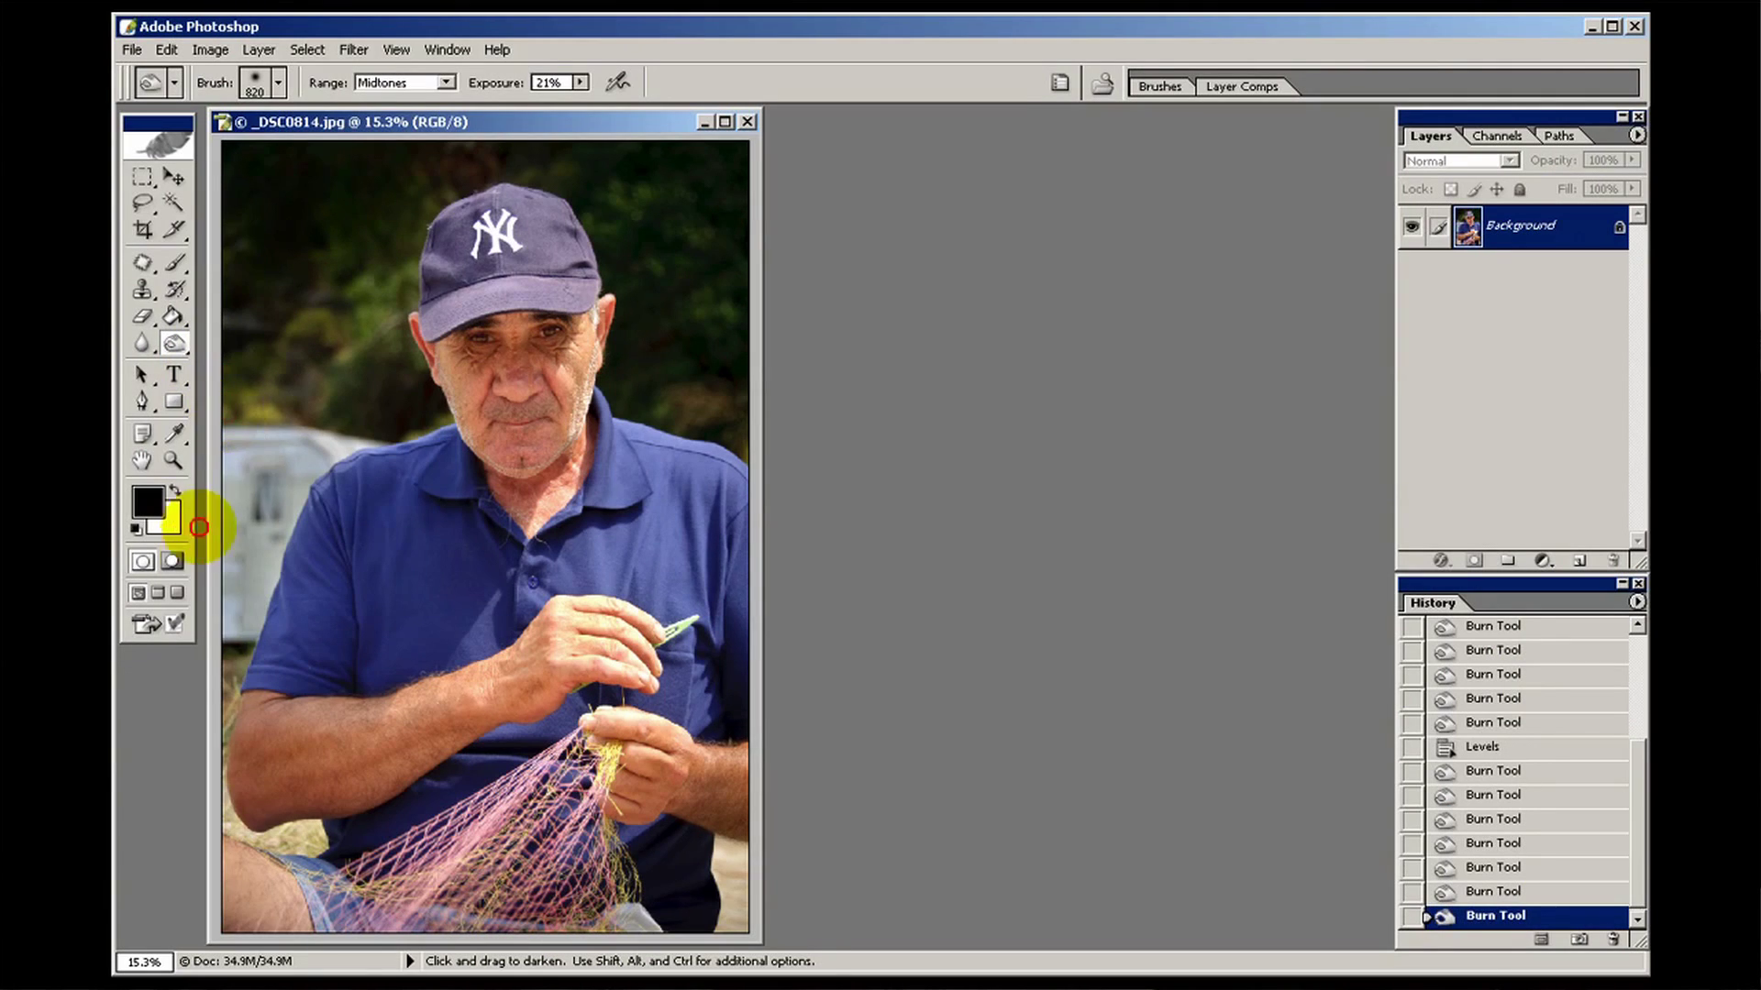
mouse_move(199, 527)
left_mouse_down()
mouse_move(213, 773)
mouse_move(418, 920)
mouse_move(256, 885)
mouse_move(369, 954)
mouse_move(231, 885)
left_mouse_up()
mouse_move(321, 924)
left_mouse_down()
mouse_move(261, 900)
mouse_move(316, 895)
left_mouse_up()
mouse_move(616, 917)
left_mouse_down()
mouse_move(720, 844)
mouse_move(709, 862)
mouse_move(603, 899)
mouse_move(631, 896)
mouse_move(720, 810)
mouse_move(725, 765)
mouse_move(701, 800)
mouse_move(494, 905)
mouse_move(304, 918)
mouse_move(238, 885)
left_mouse_up()
left_click(729, 900)
left_click(689, 192)
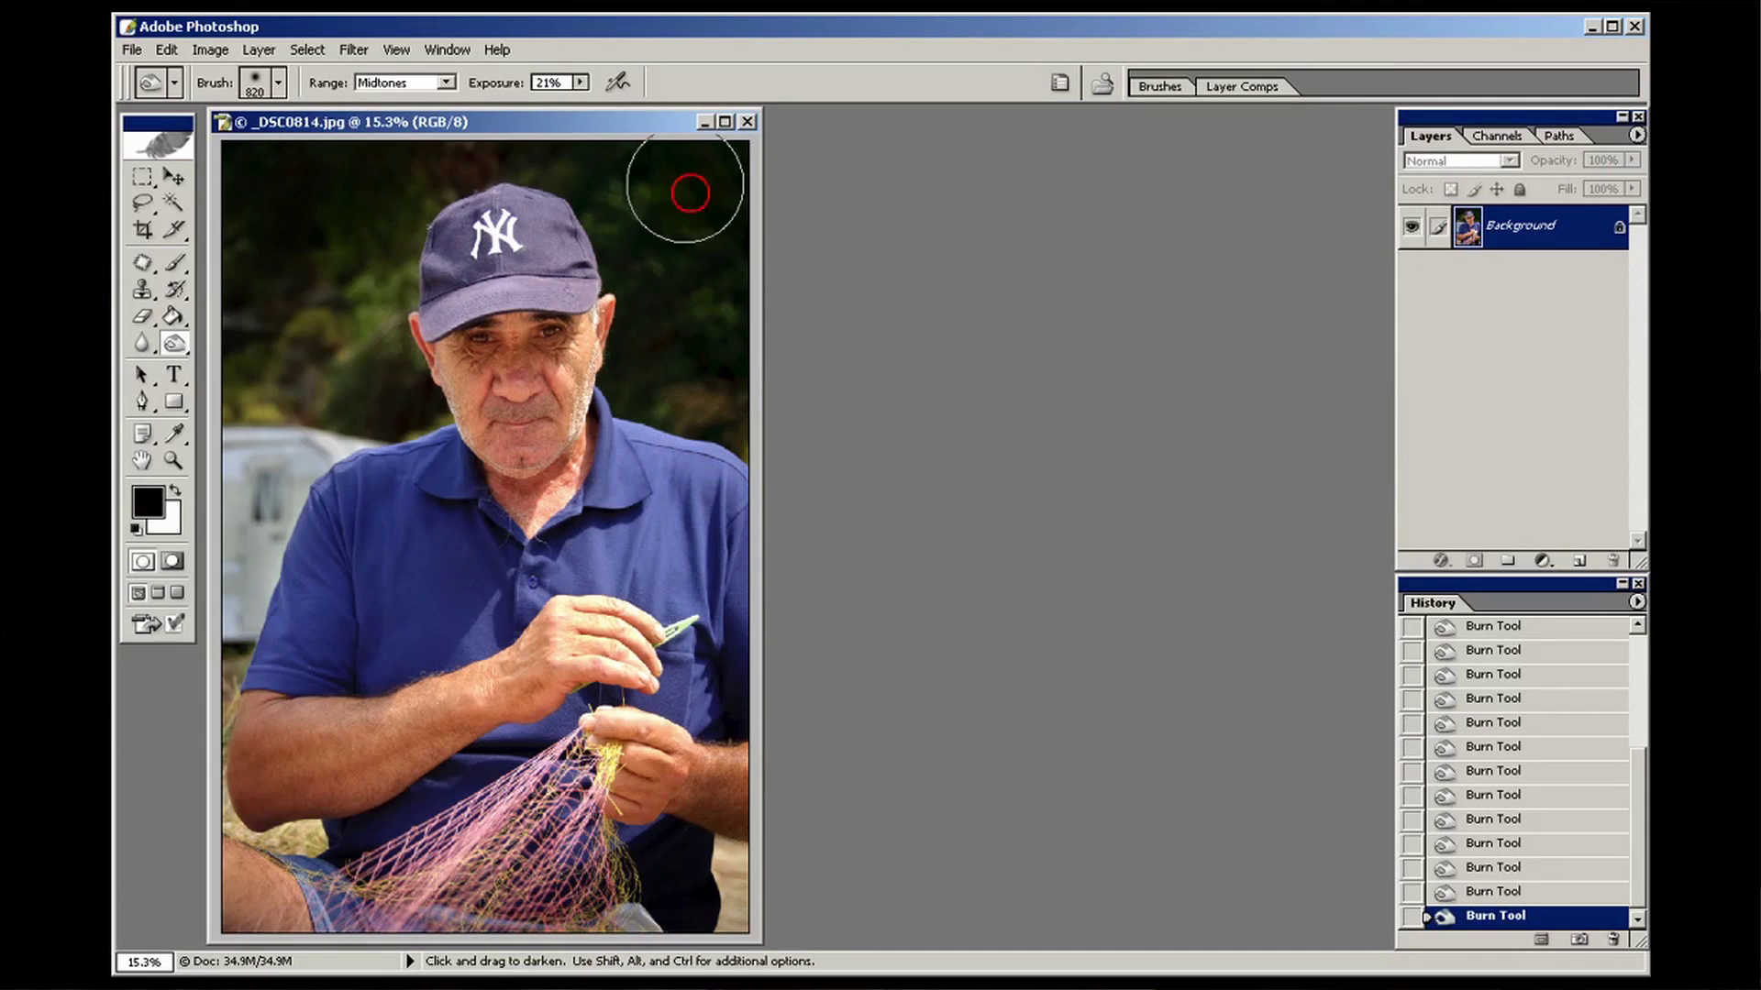
left_click(501, 127)
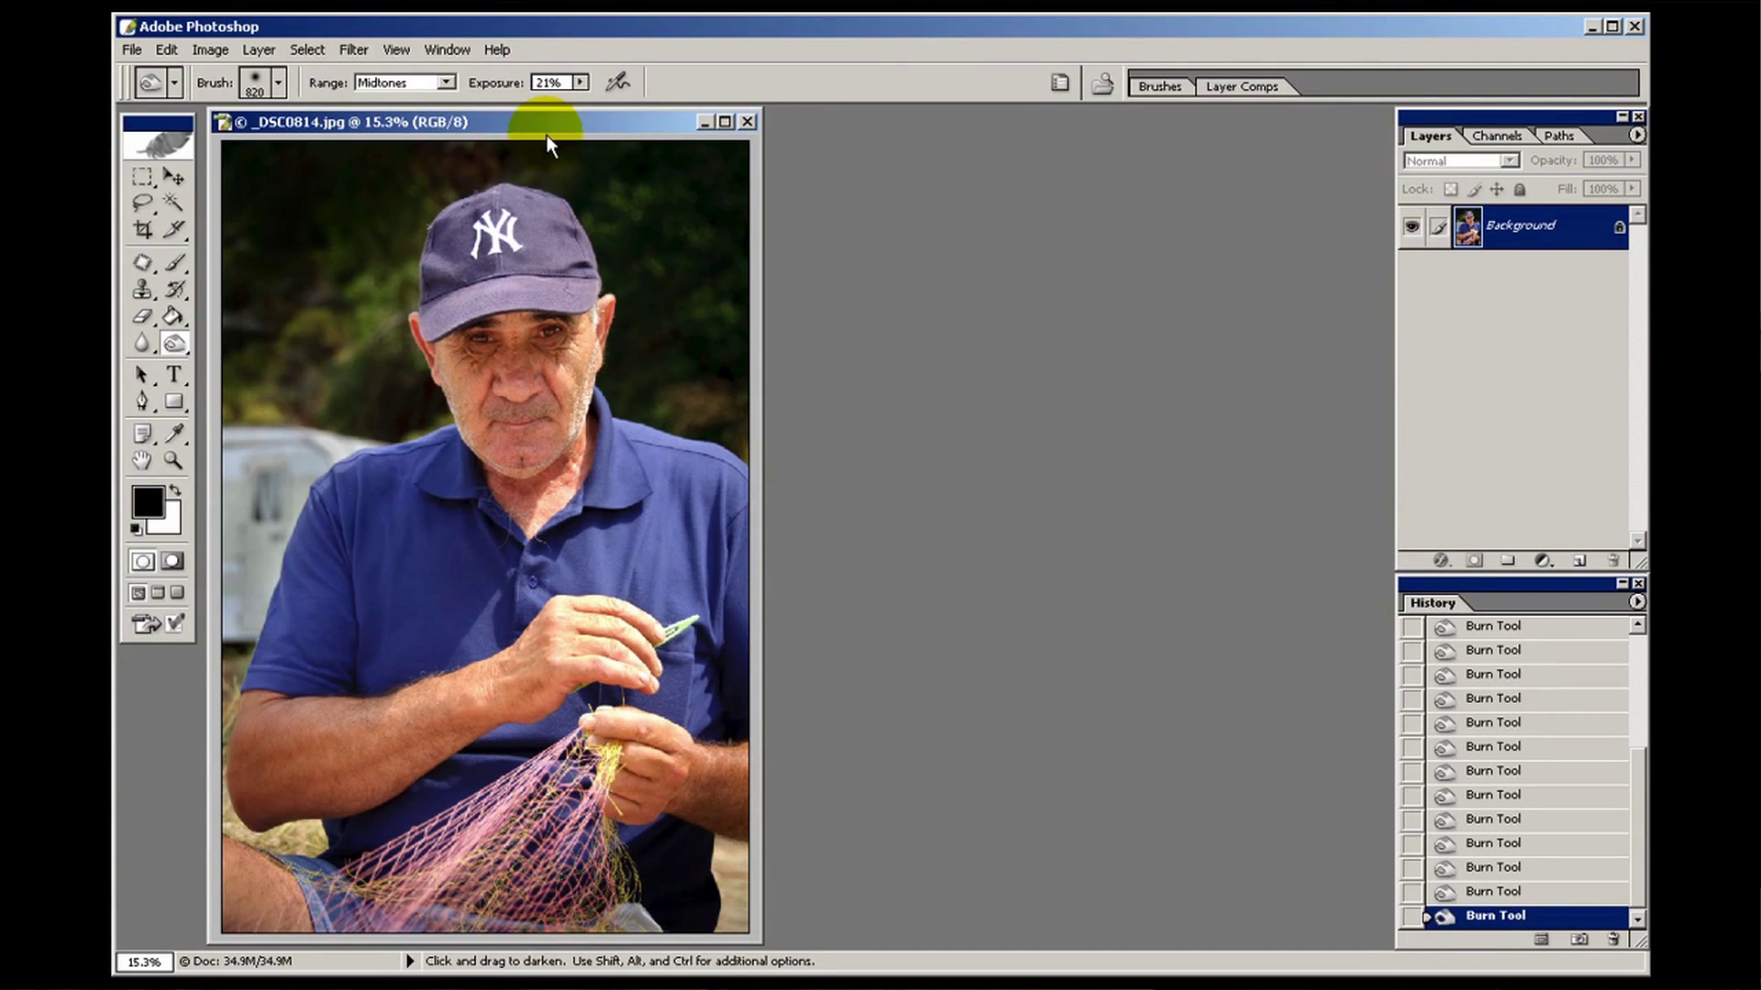
left_click_drag(547, 135, 556, 134)
left_click(404, 165)
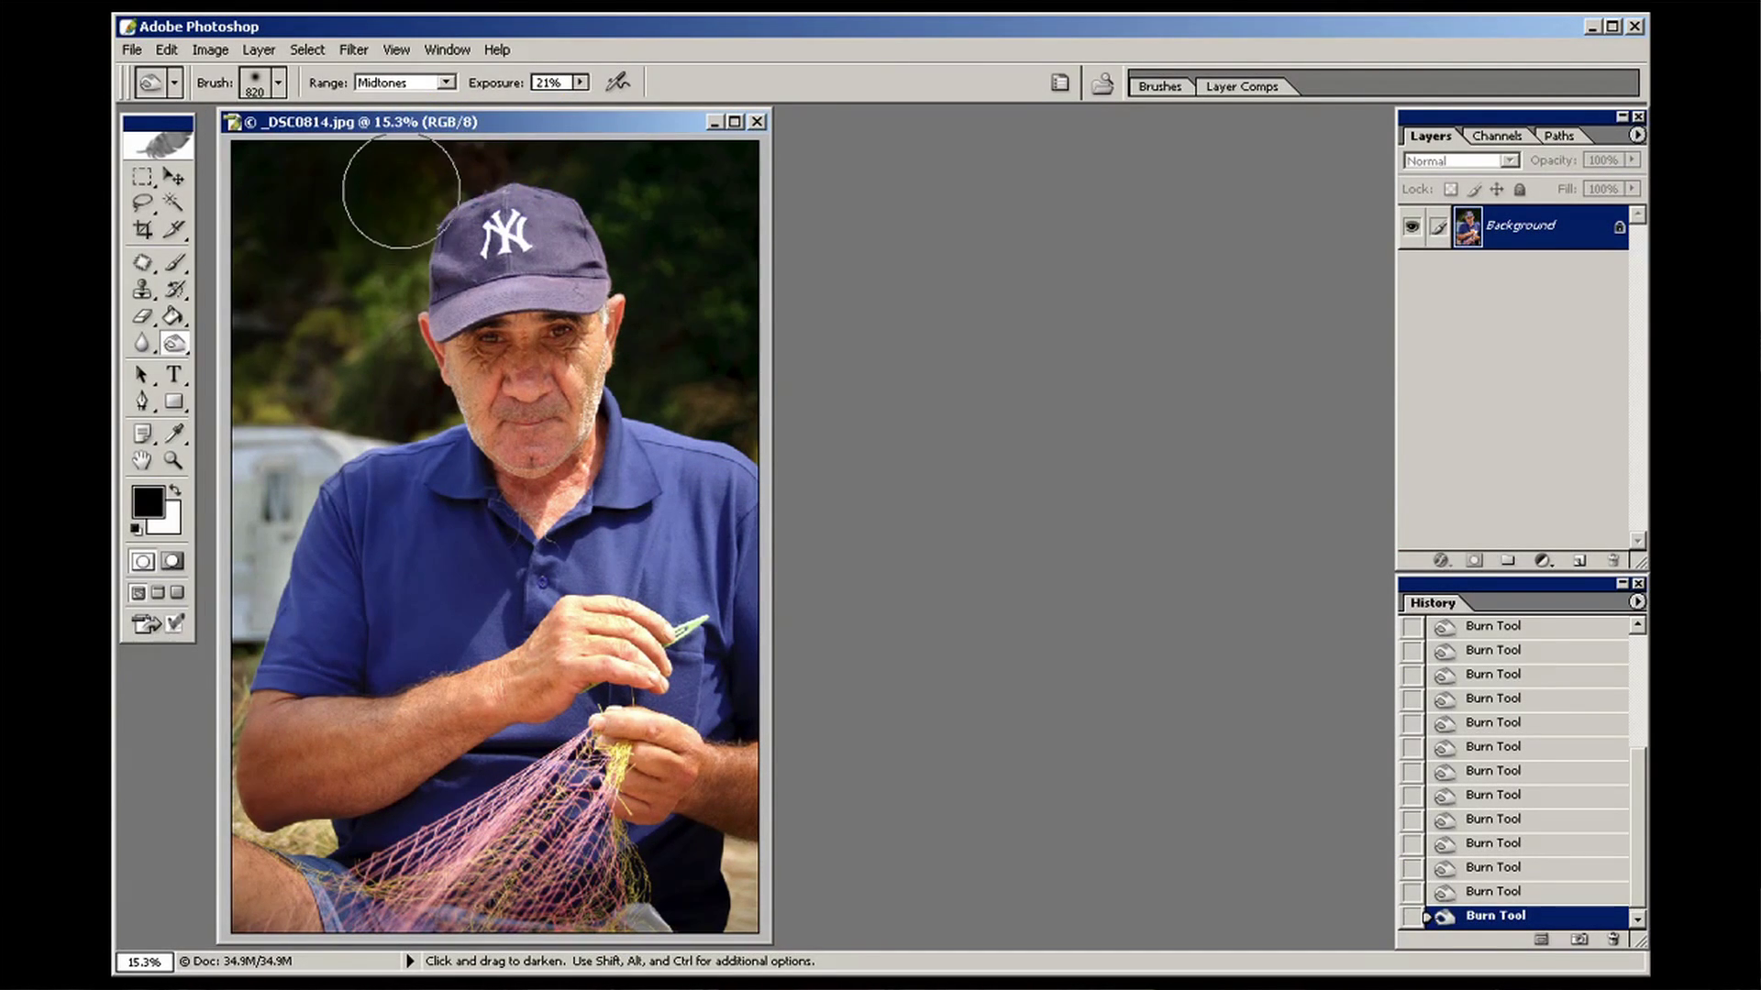
left_click(258, 388)
mouse_move(258, 388)
left_mouse_down()
mouse_move(268, 659)
mouse_move(245, 772)
mouse_move(272, 847)
mouse_move(652, 868)
mouse_move(719, 853)
mouse_move(680, 901)
left_mouse_up()
Compare an earlier history state with the last Burn Tool state to judge the edge darkening
mouse_move(1636, 816)
left_mouse_down()
mouse_move(1636, 695)
mouse_move(1636, 832)
left_mouse_up()
left_click(1572, 651)
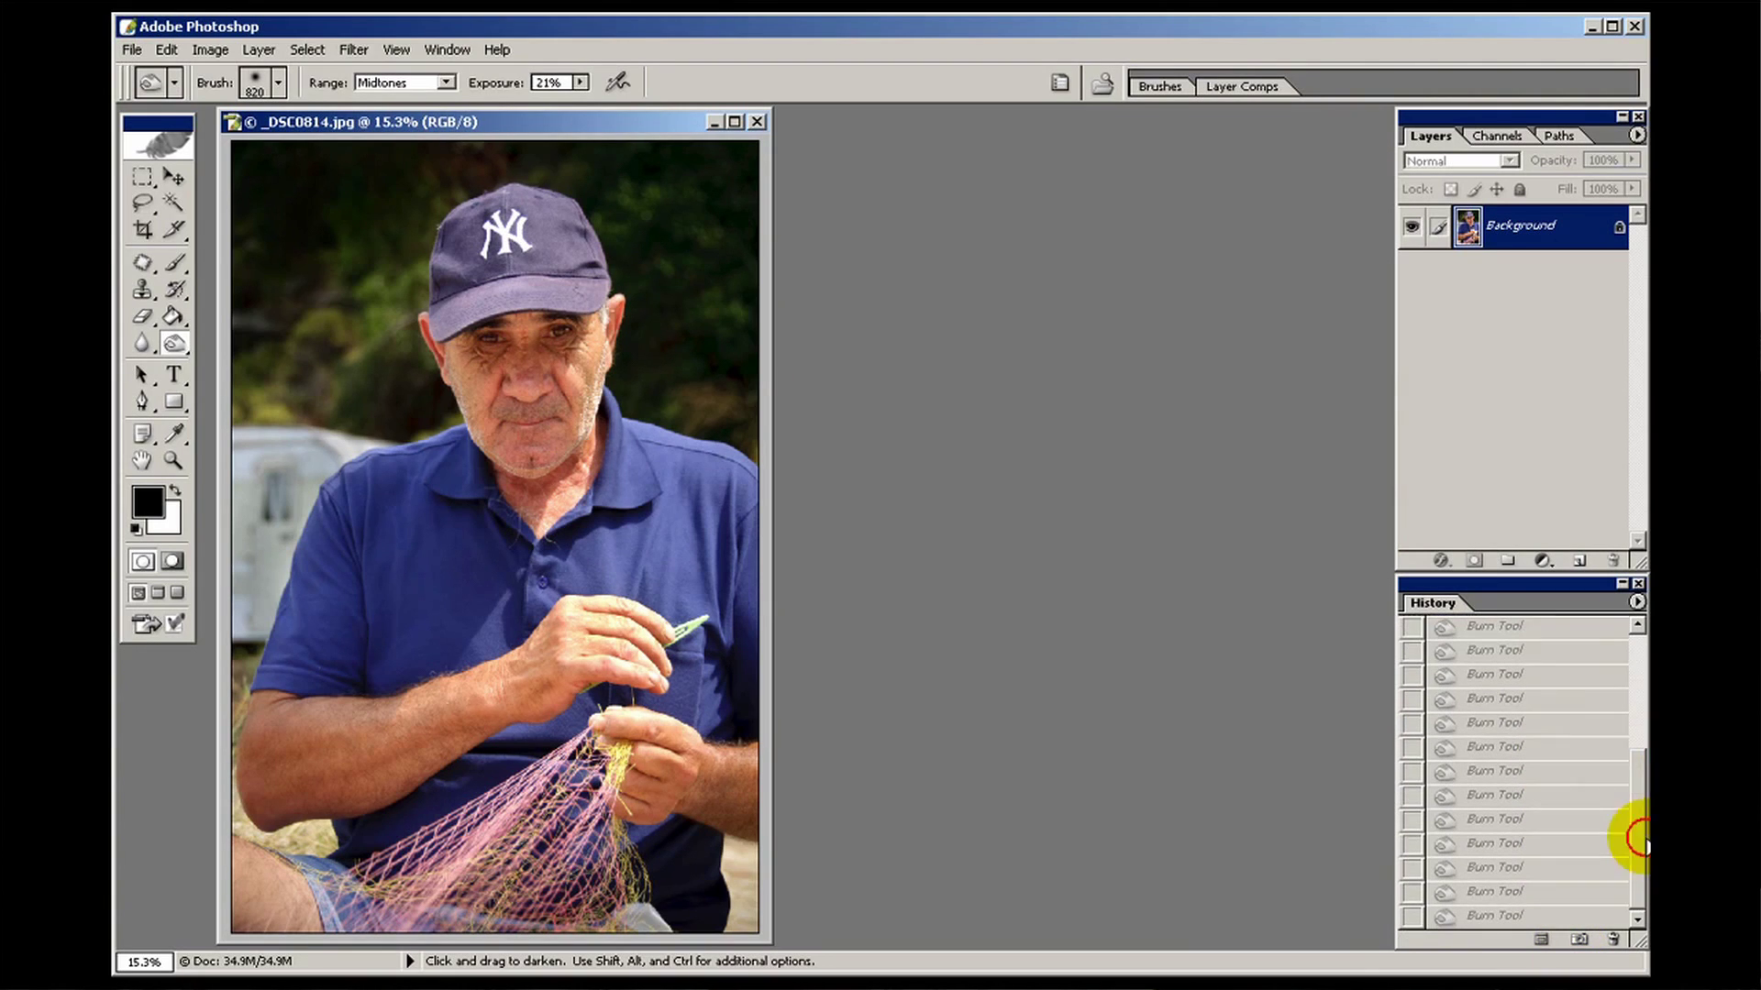
left_click(1573, 916)
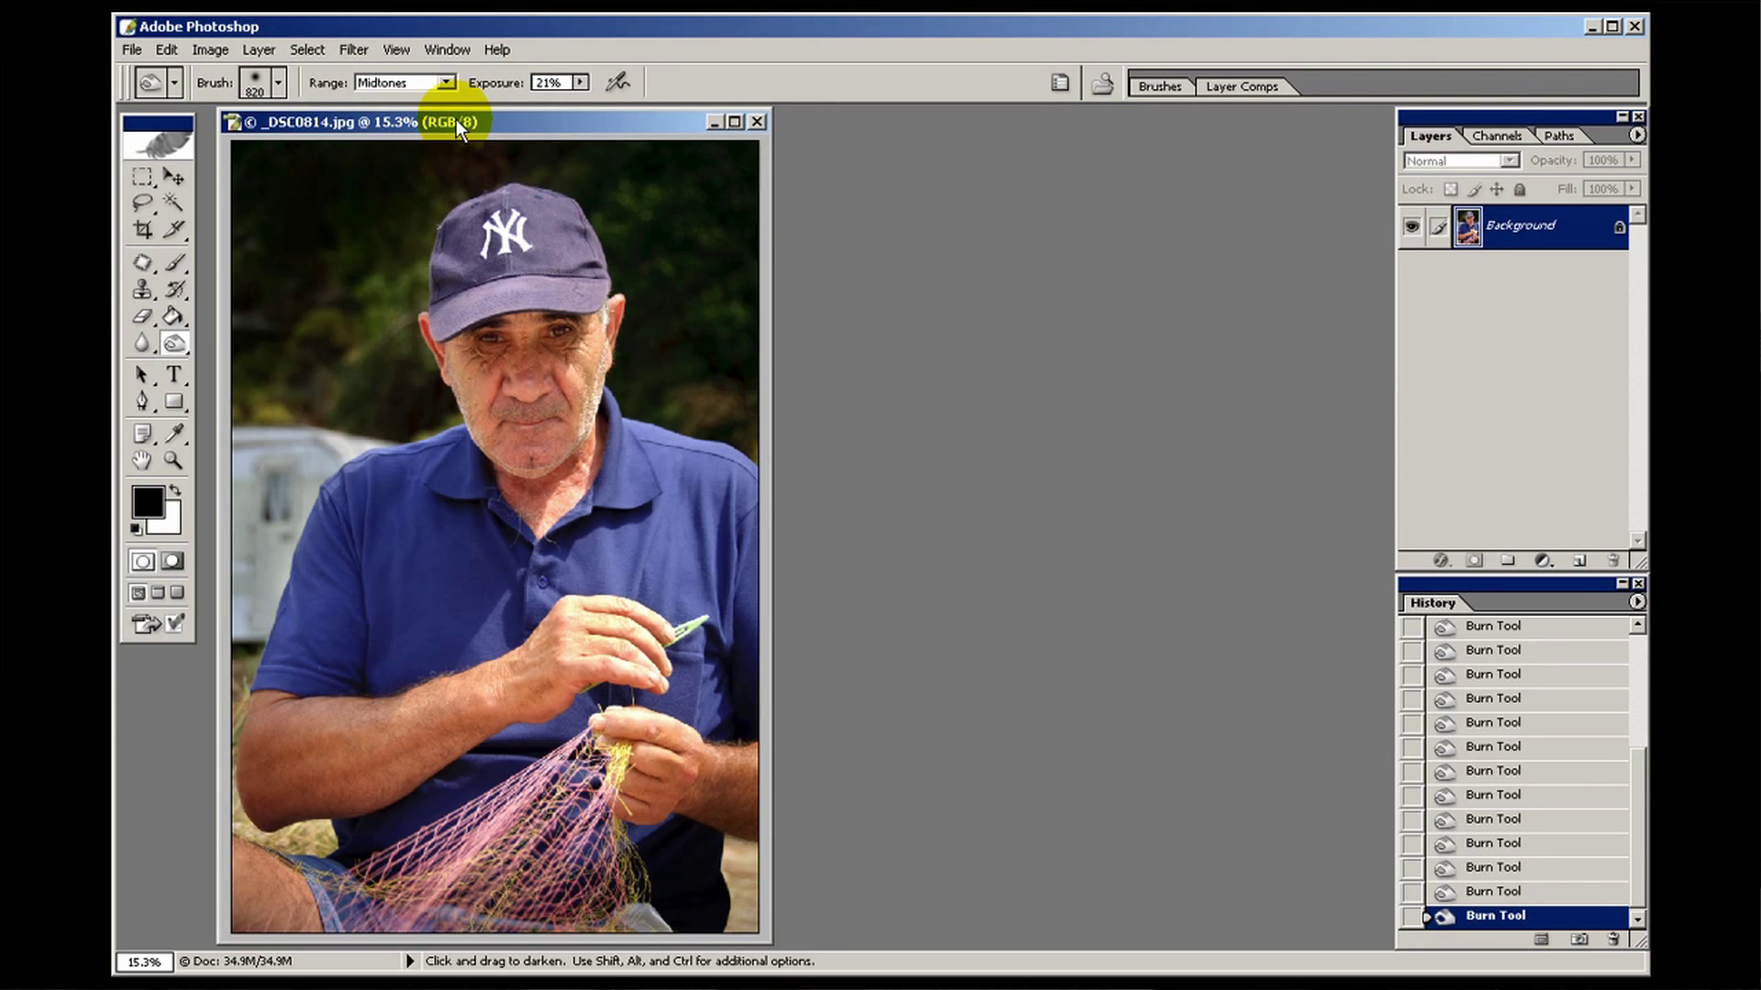
left_click_drag(455, 119, 504, 116)
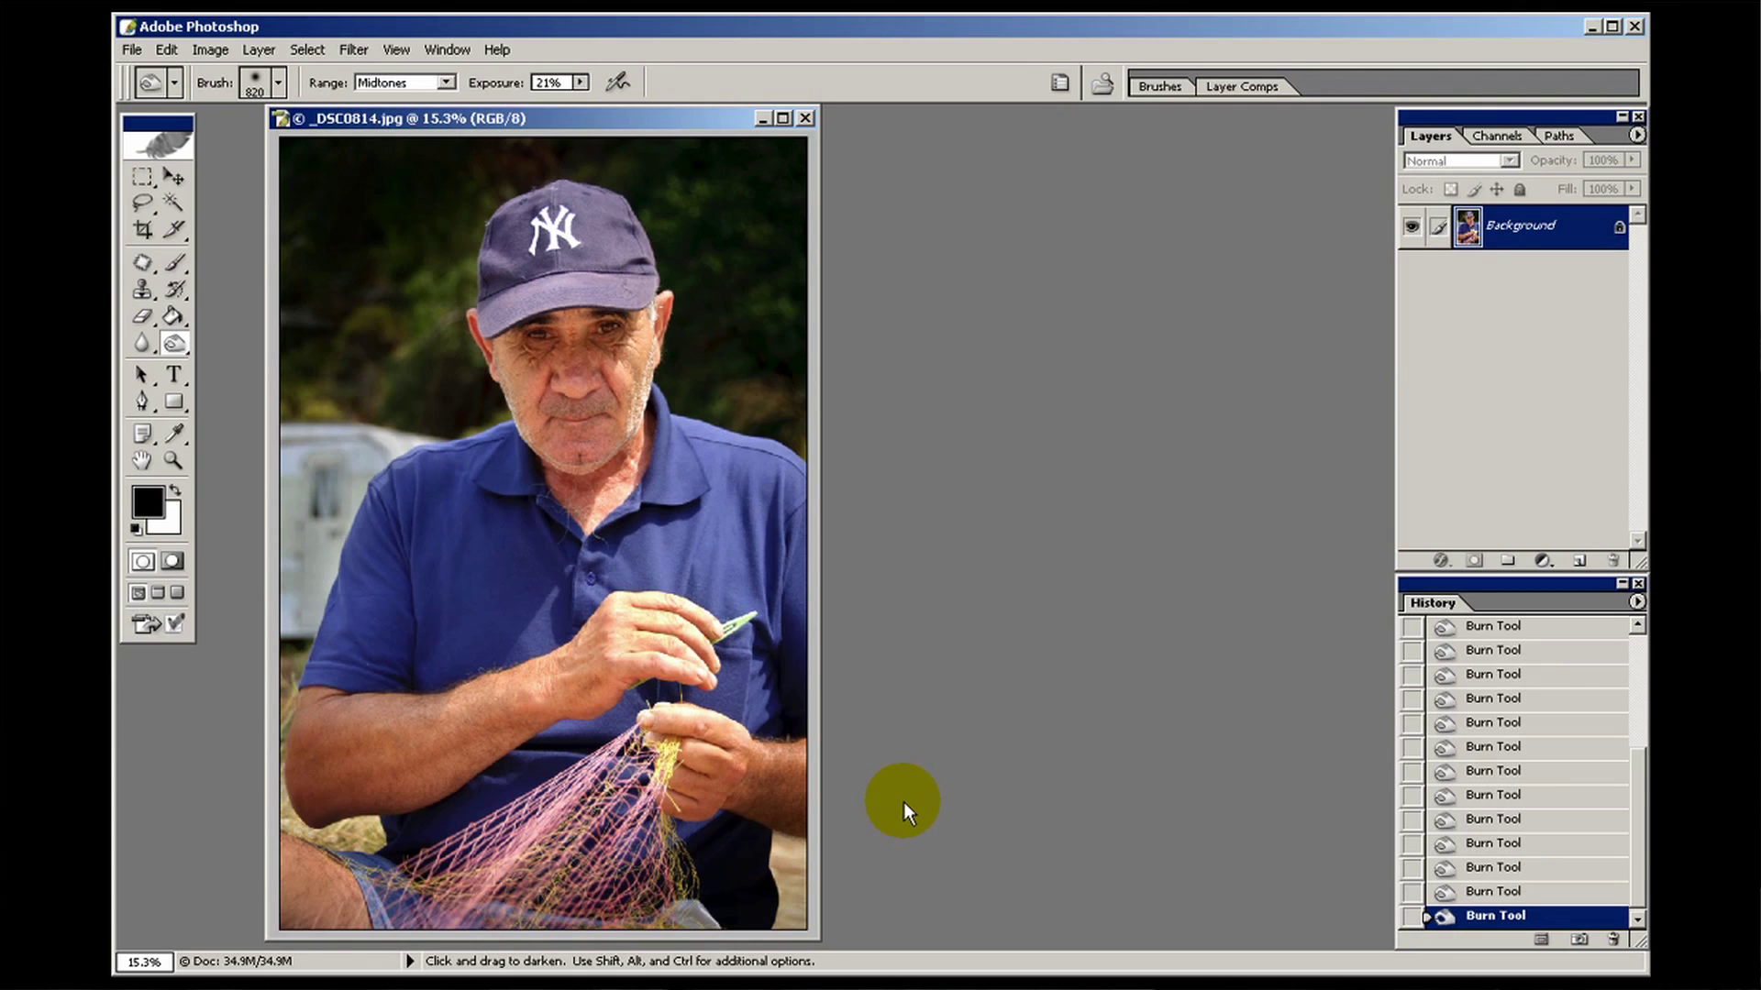
Save the edited photo in the Negs folder as the JPEG "_DSC0814. copyjpg" with Maximum quality 12 and Baseline ("Standard") format
left_click(140, 51)
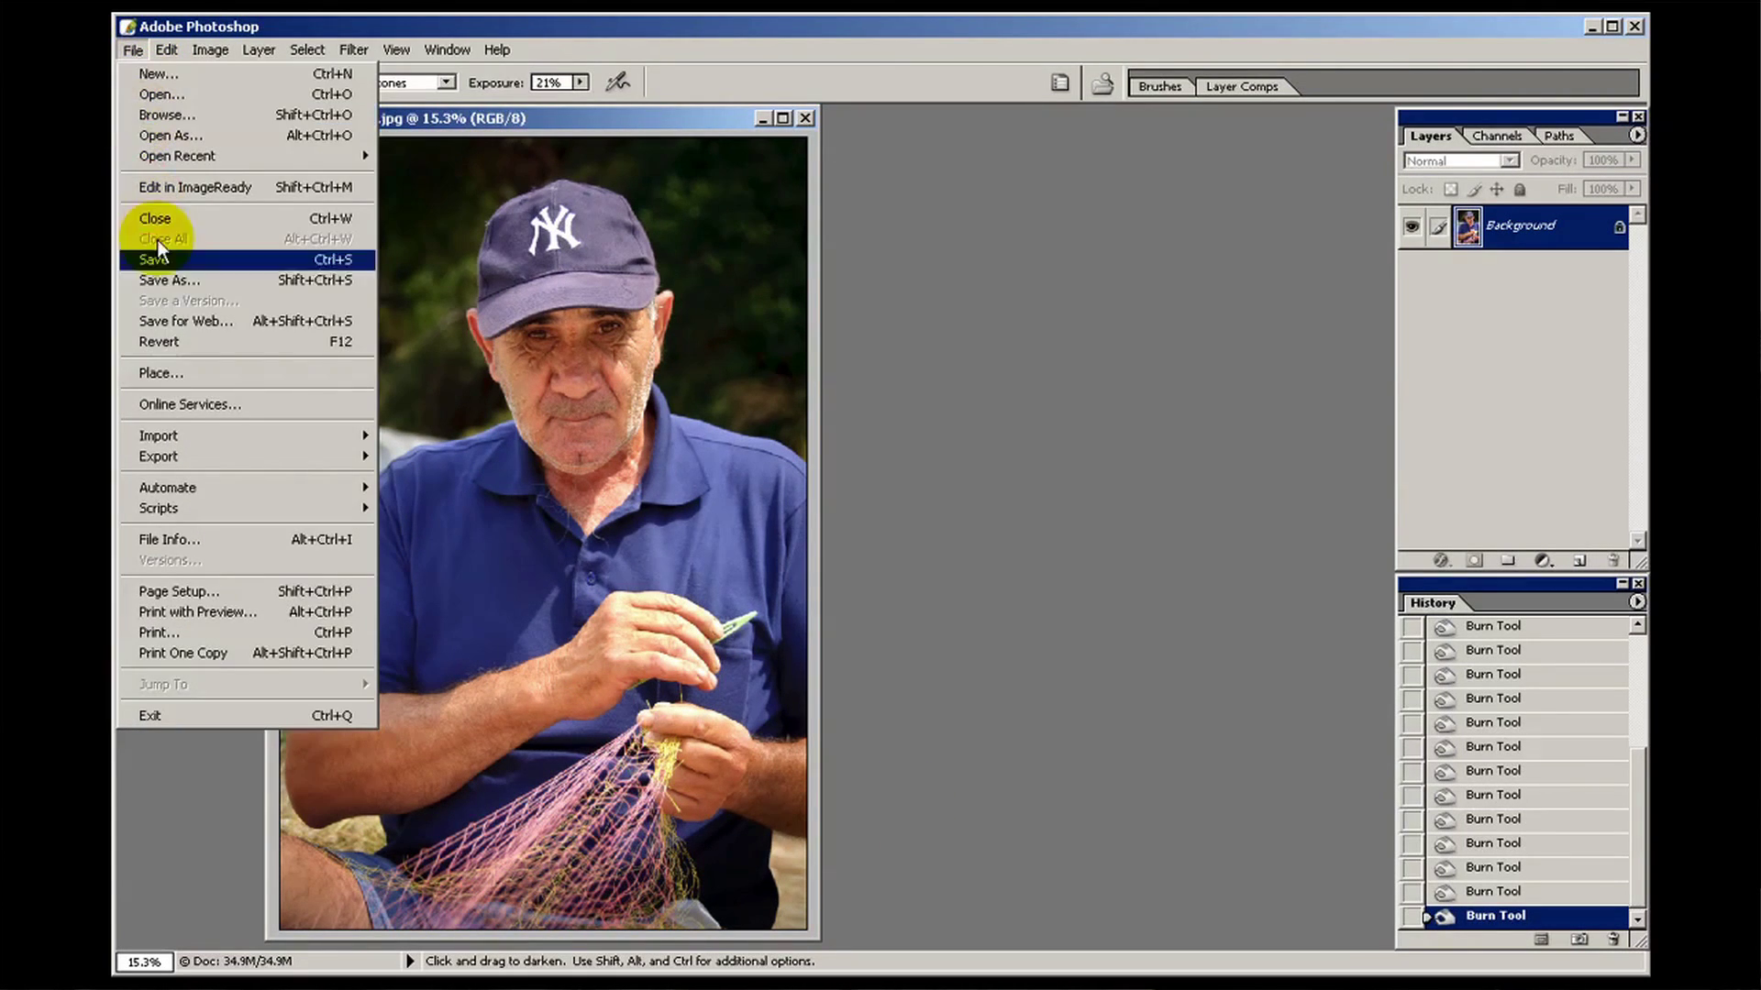
left_click(162, 280)
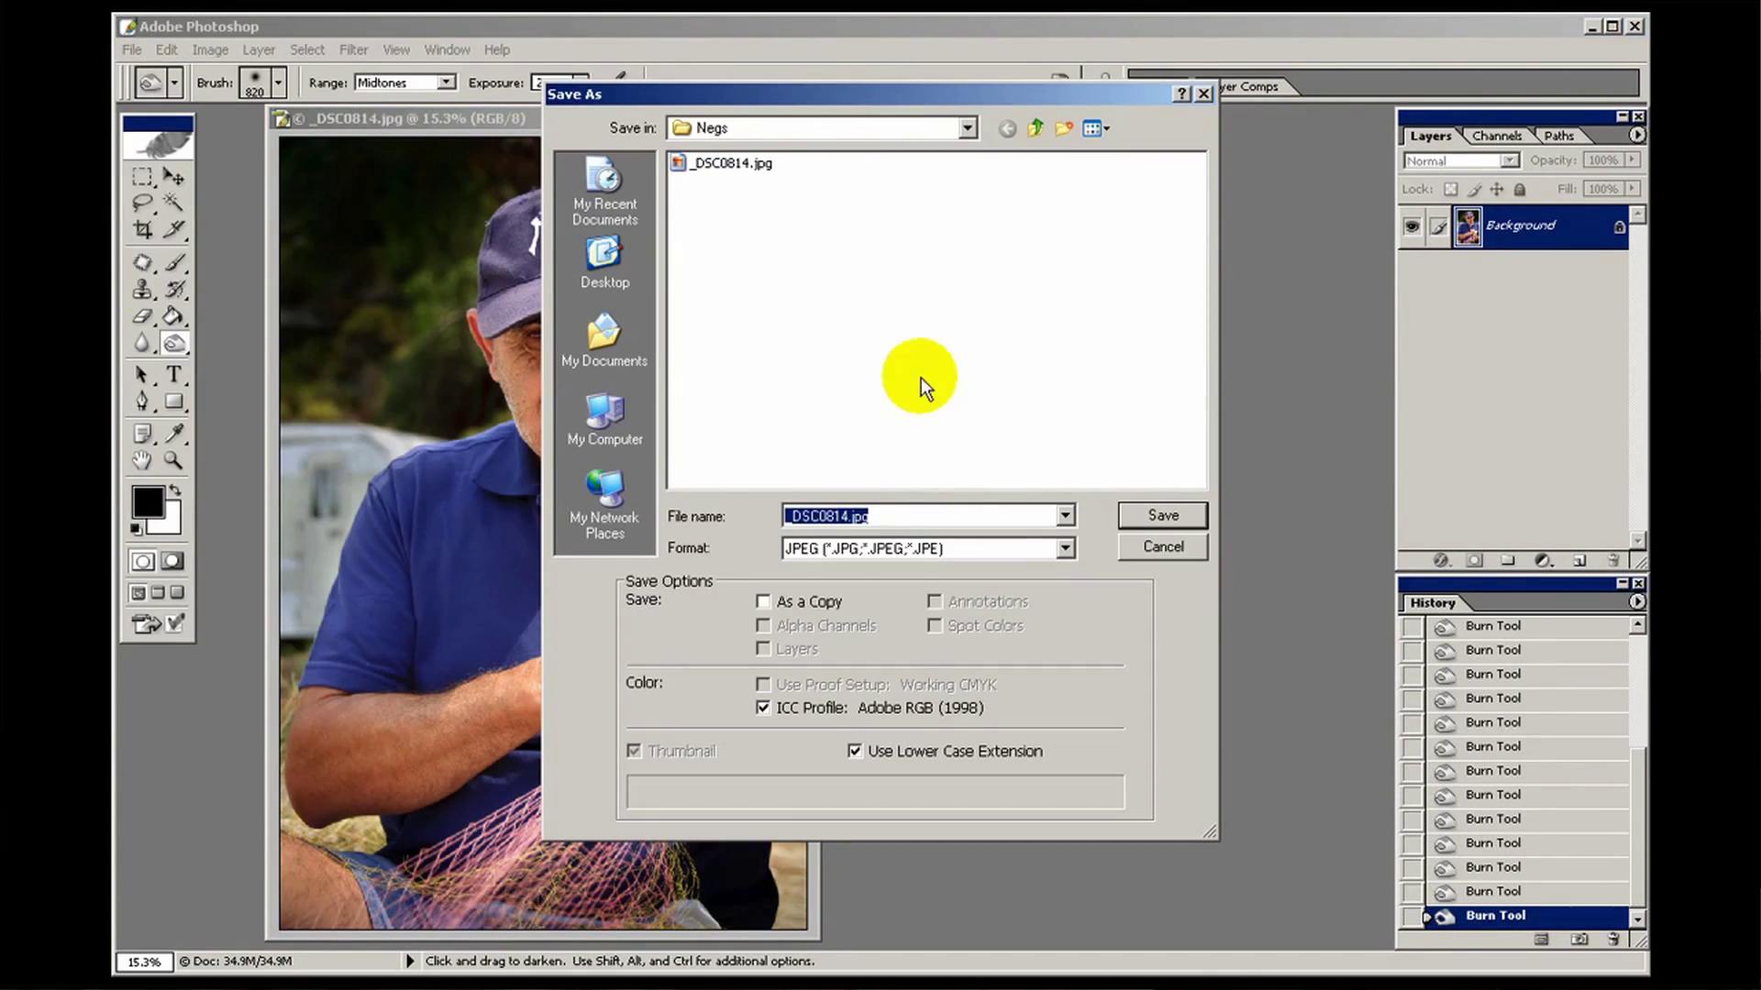
left_click_drag(787, 516, 855, 516)
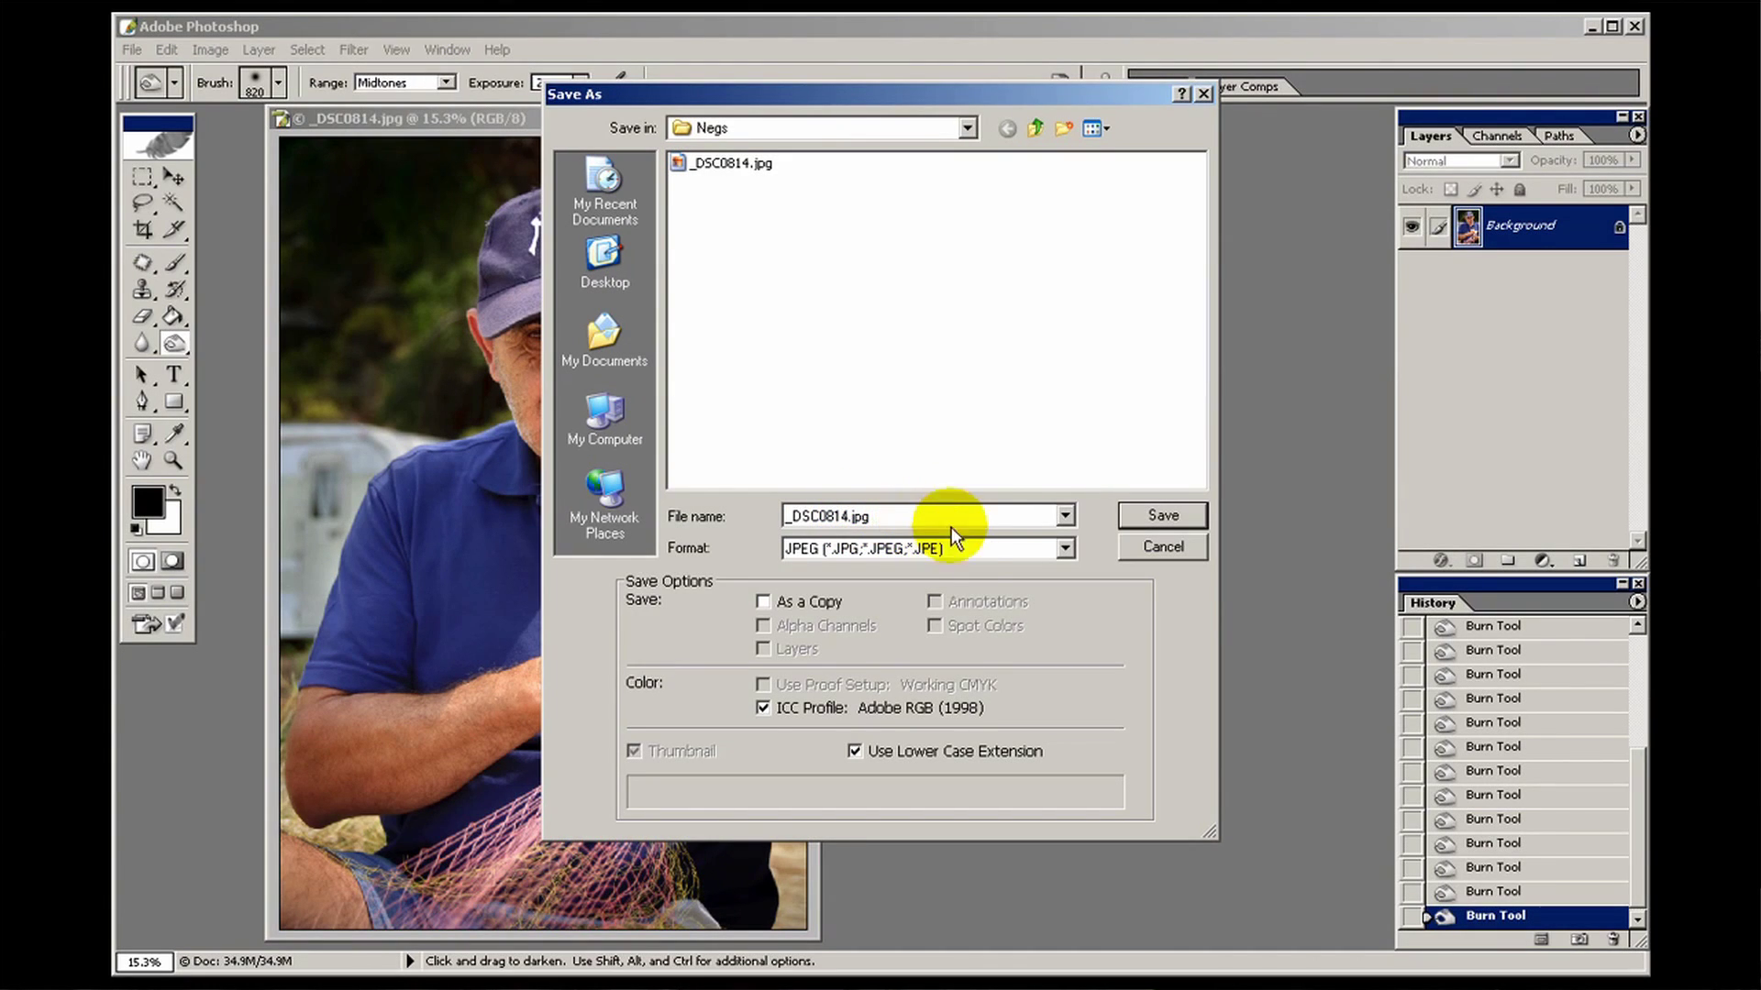
type("copy")
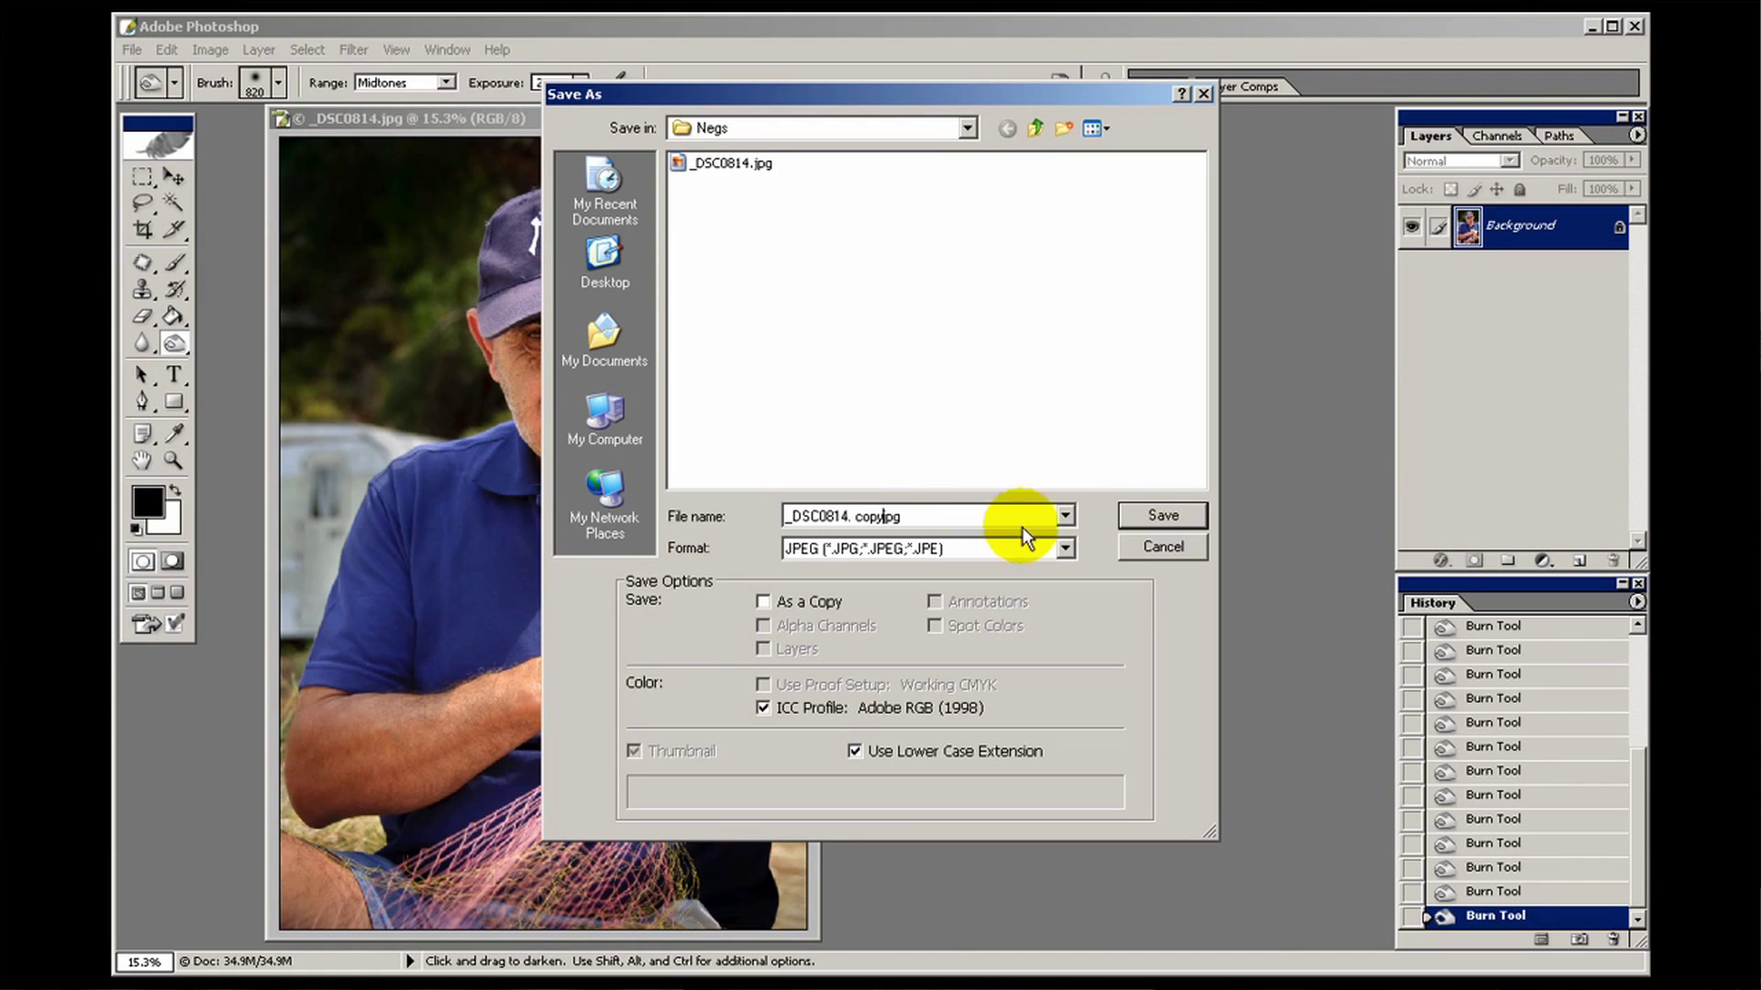
left_click(1156, 515)
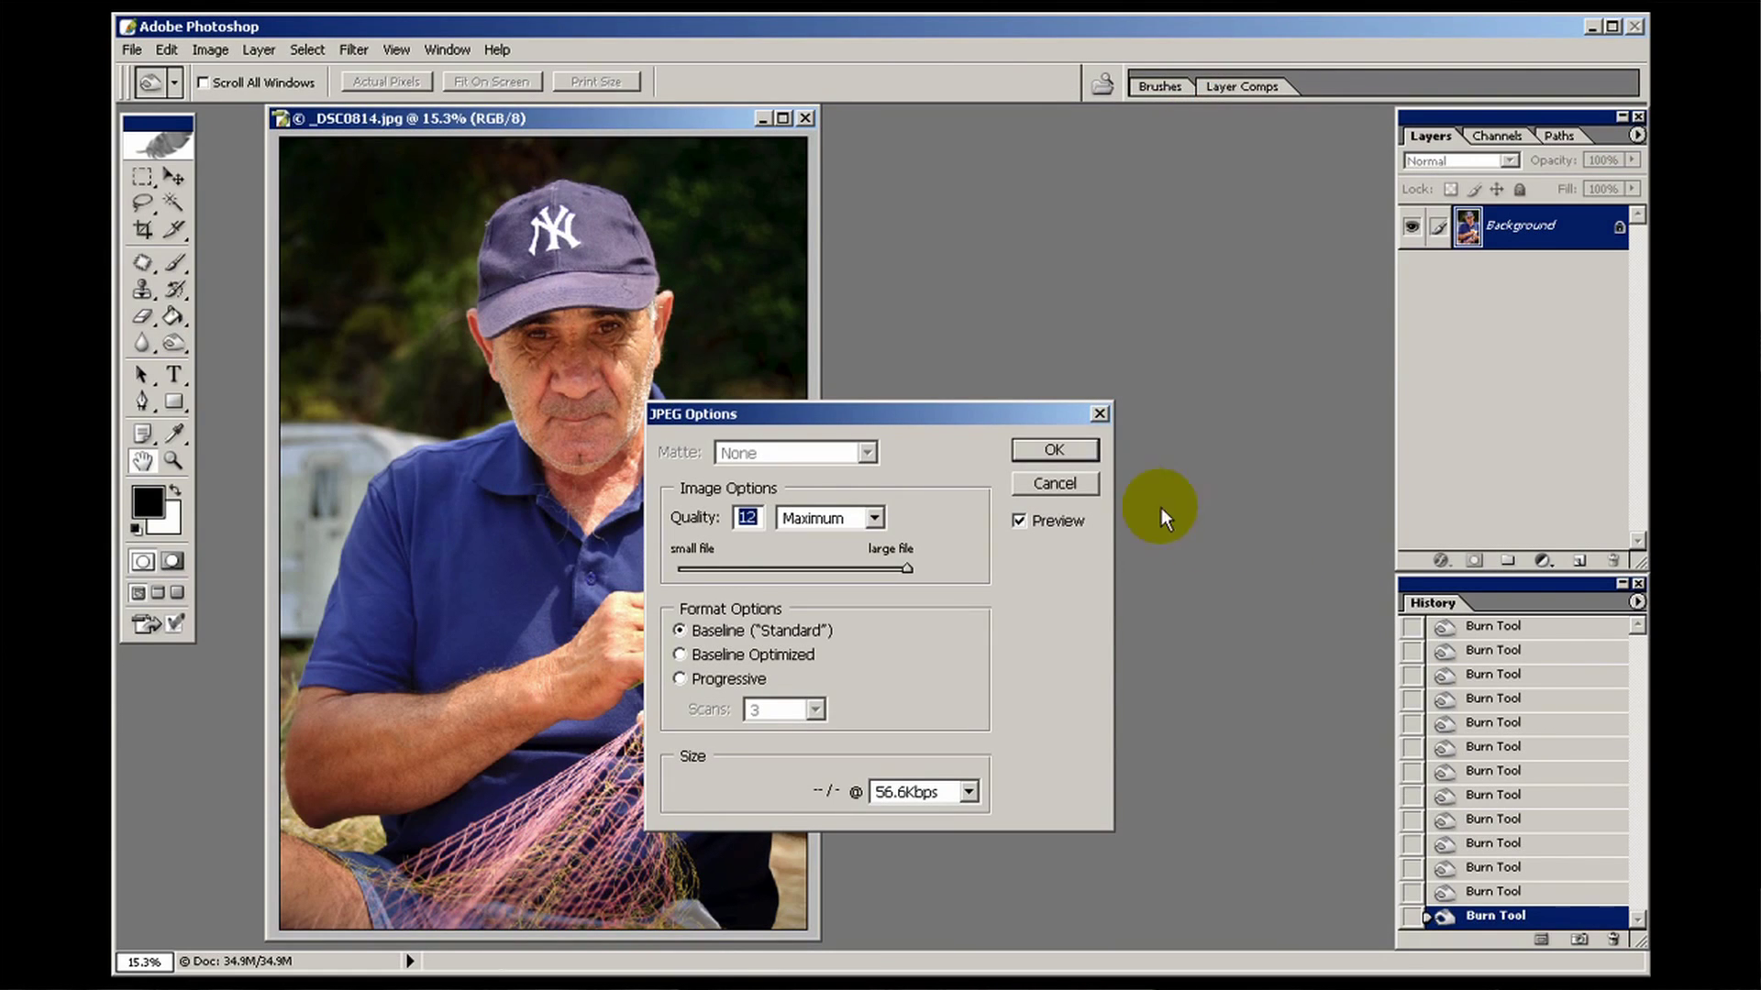
left_click(1079, 453)
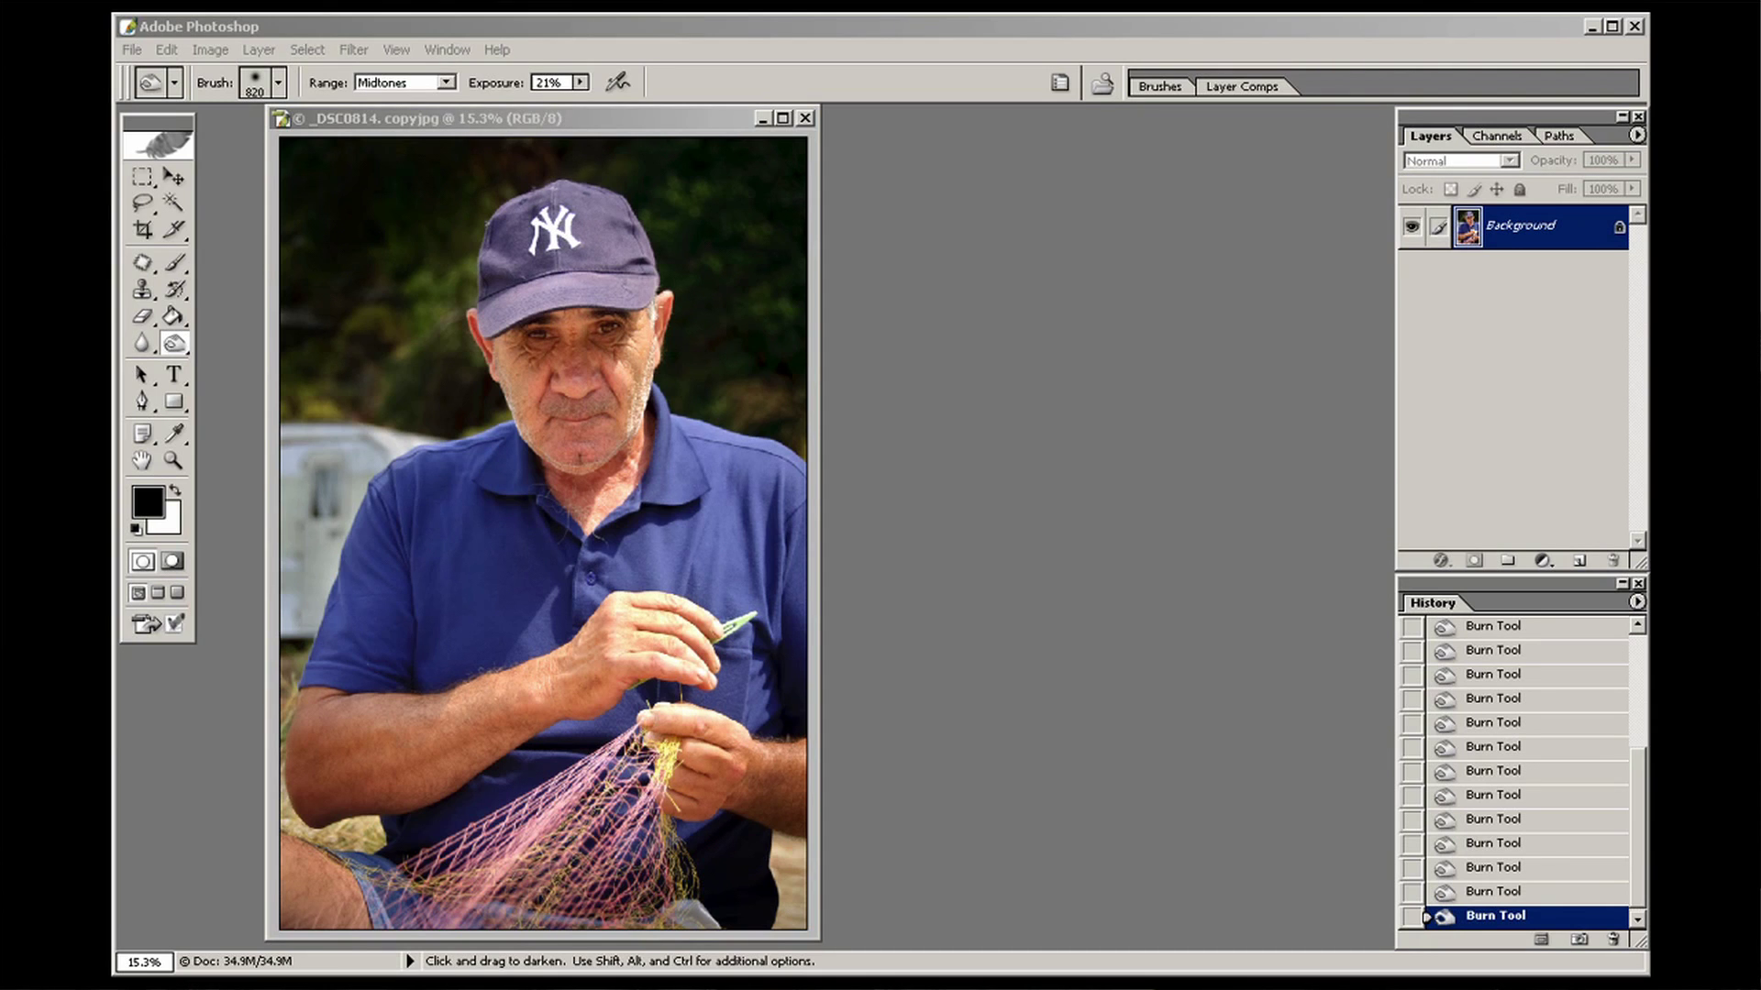
Open the original _DSC0814.jpg, place it beside the edited copy at 15.3% zoom, and make the copy the active document
left_click_drag(1269, 438, 1269, 439)
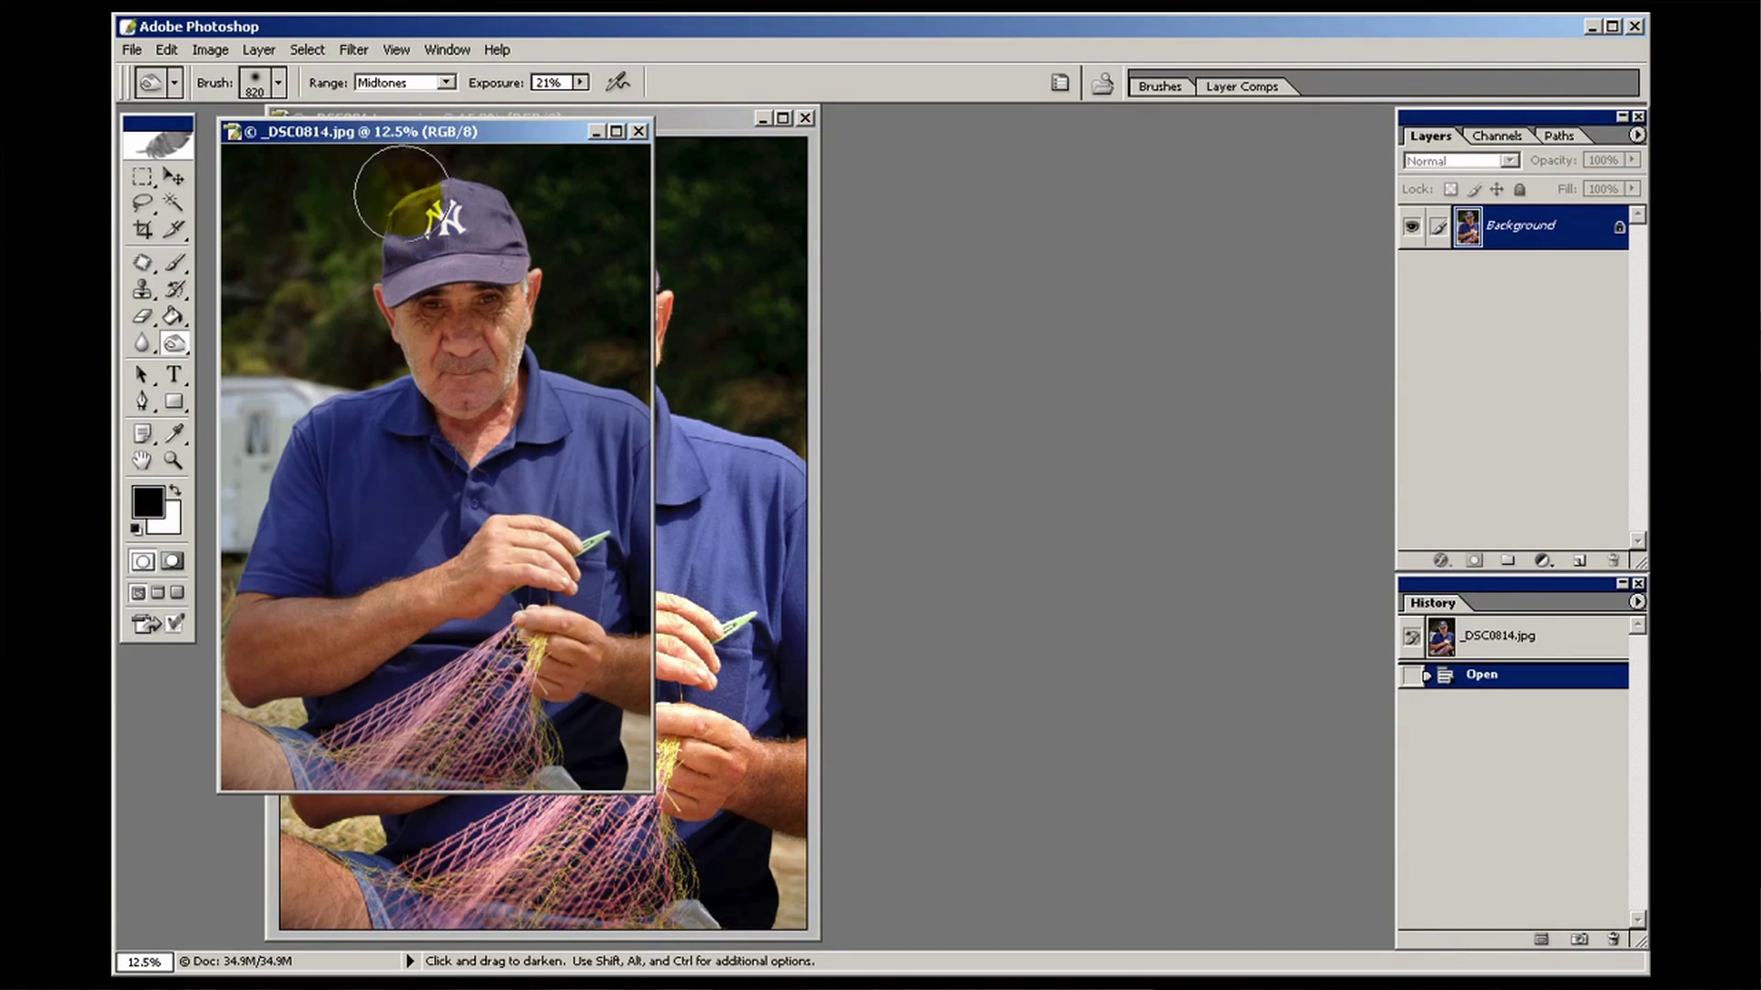
left_click(842, 157)
left_click_drag(996, 121, 998, 122)
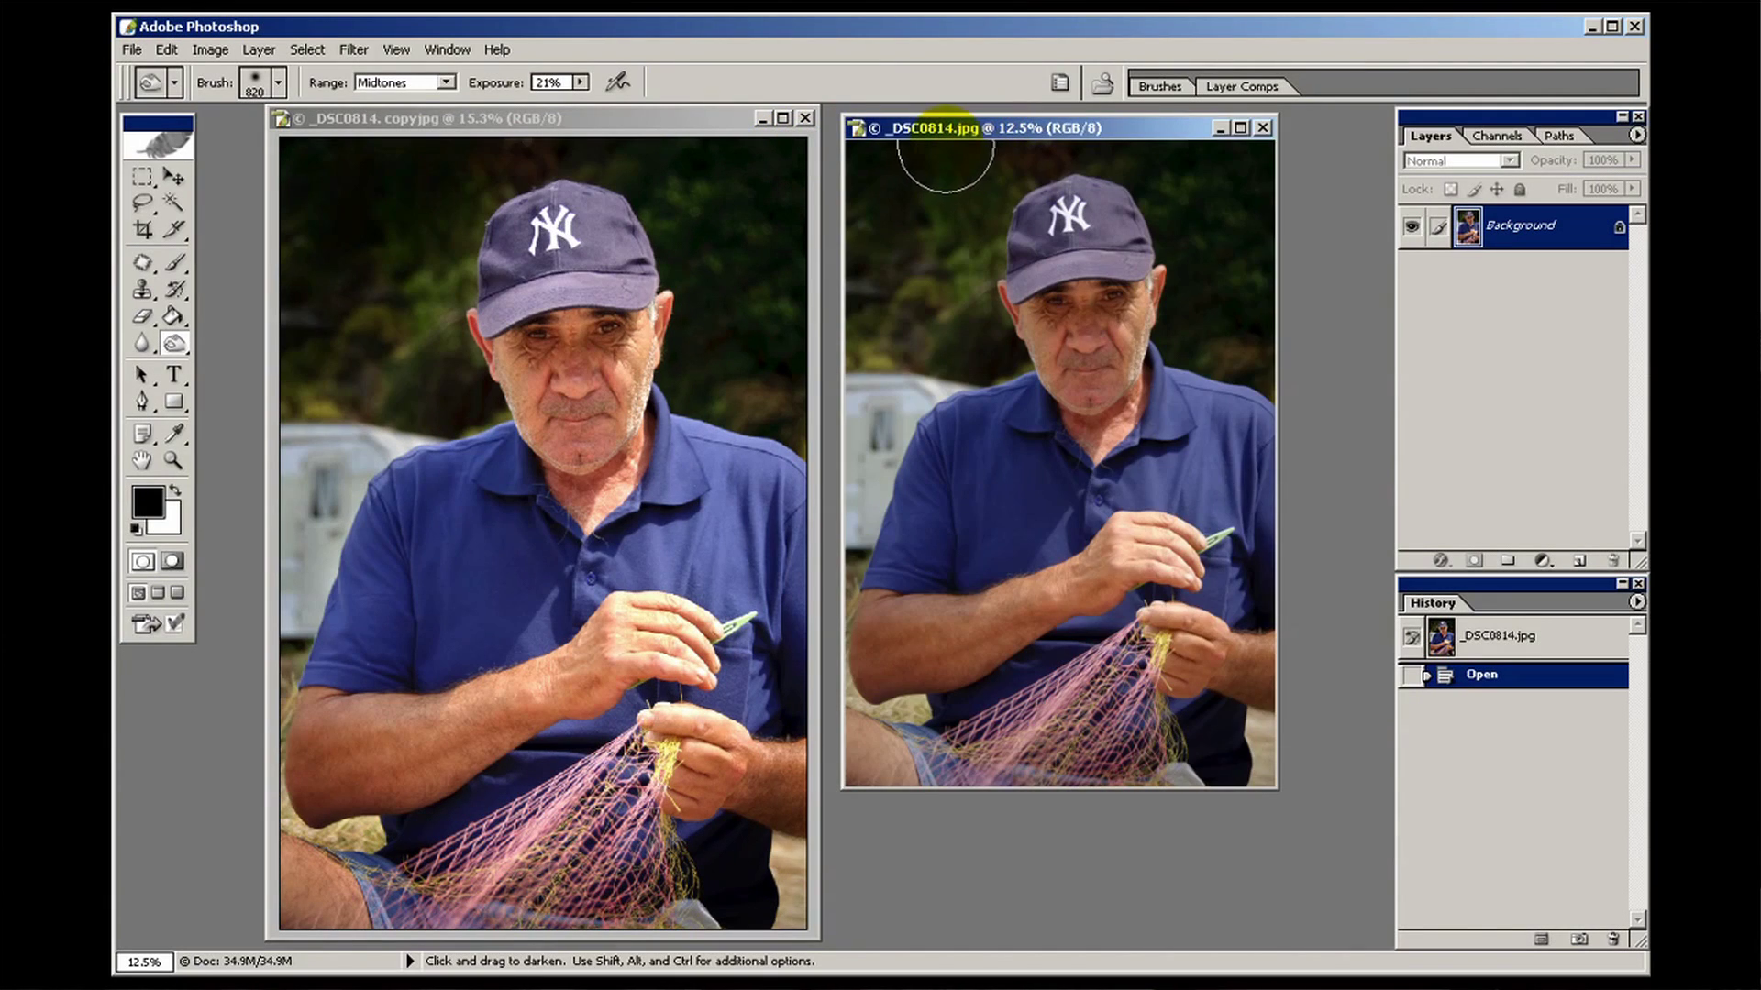
key("ctrl+0")
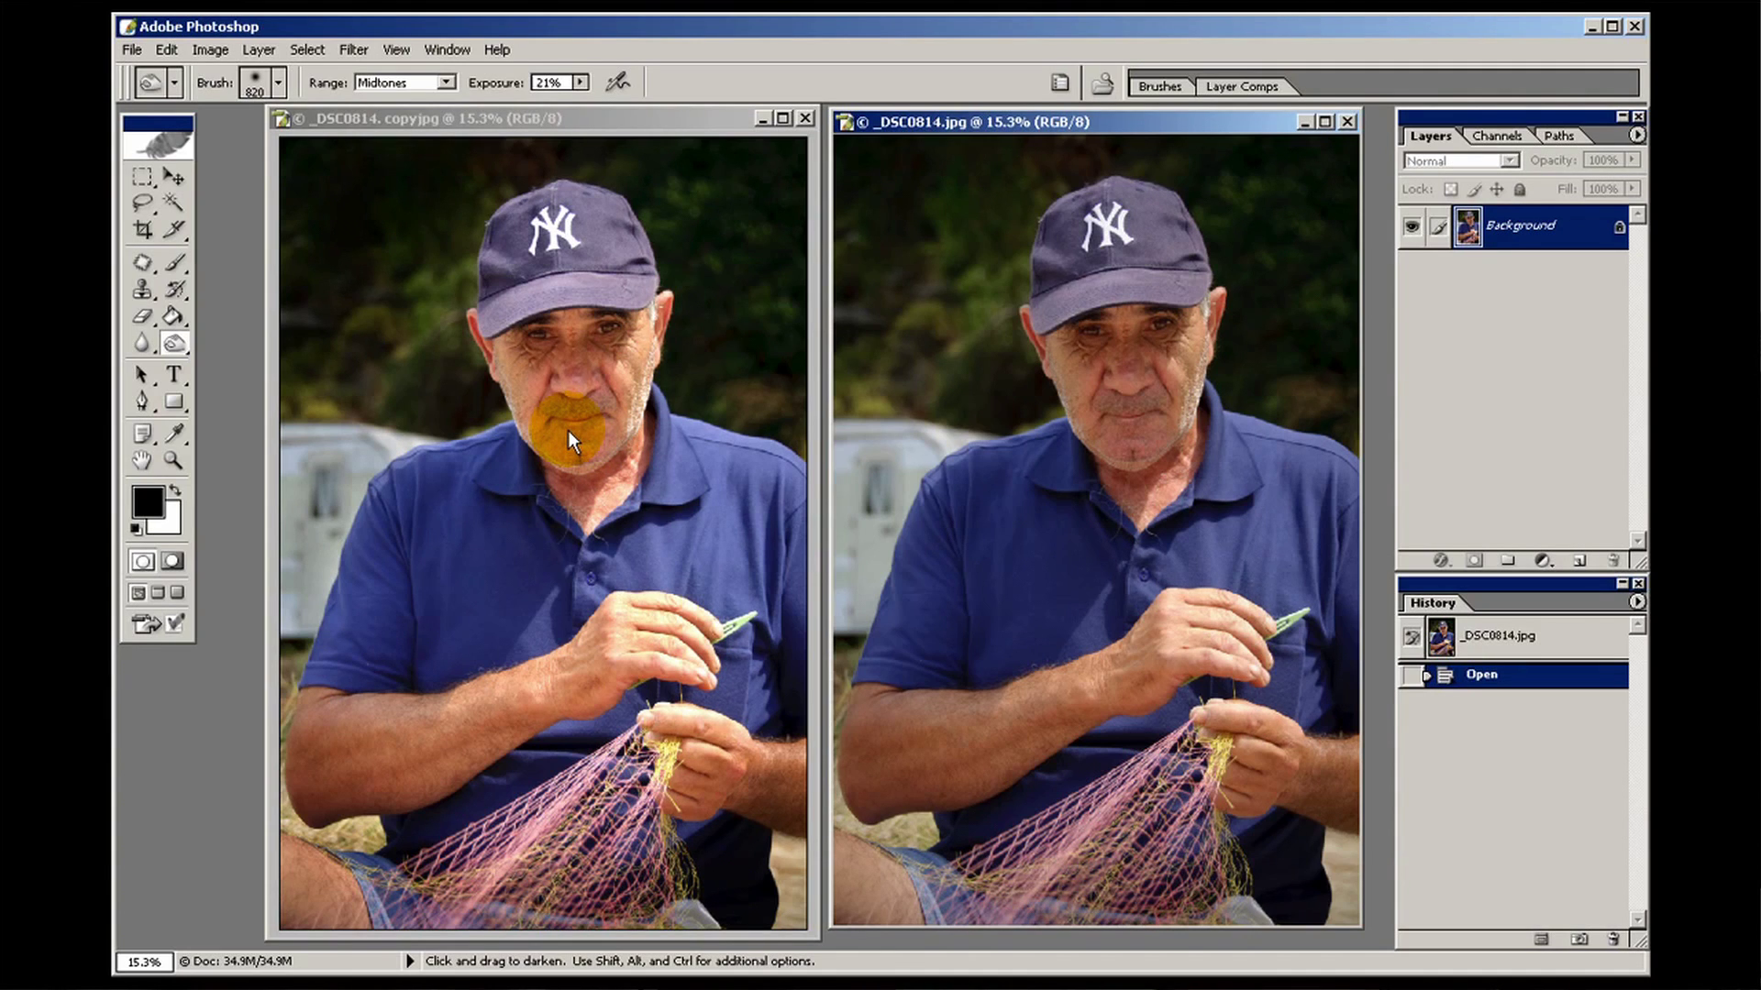
left_click(1154, 347)
left_click(175, 177)
left_click(1137, 424)
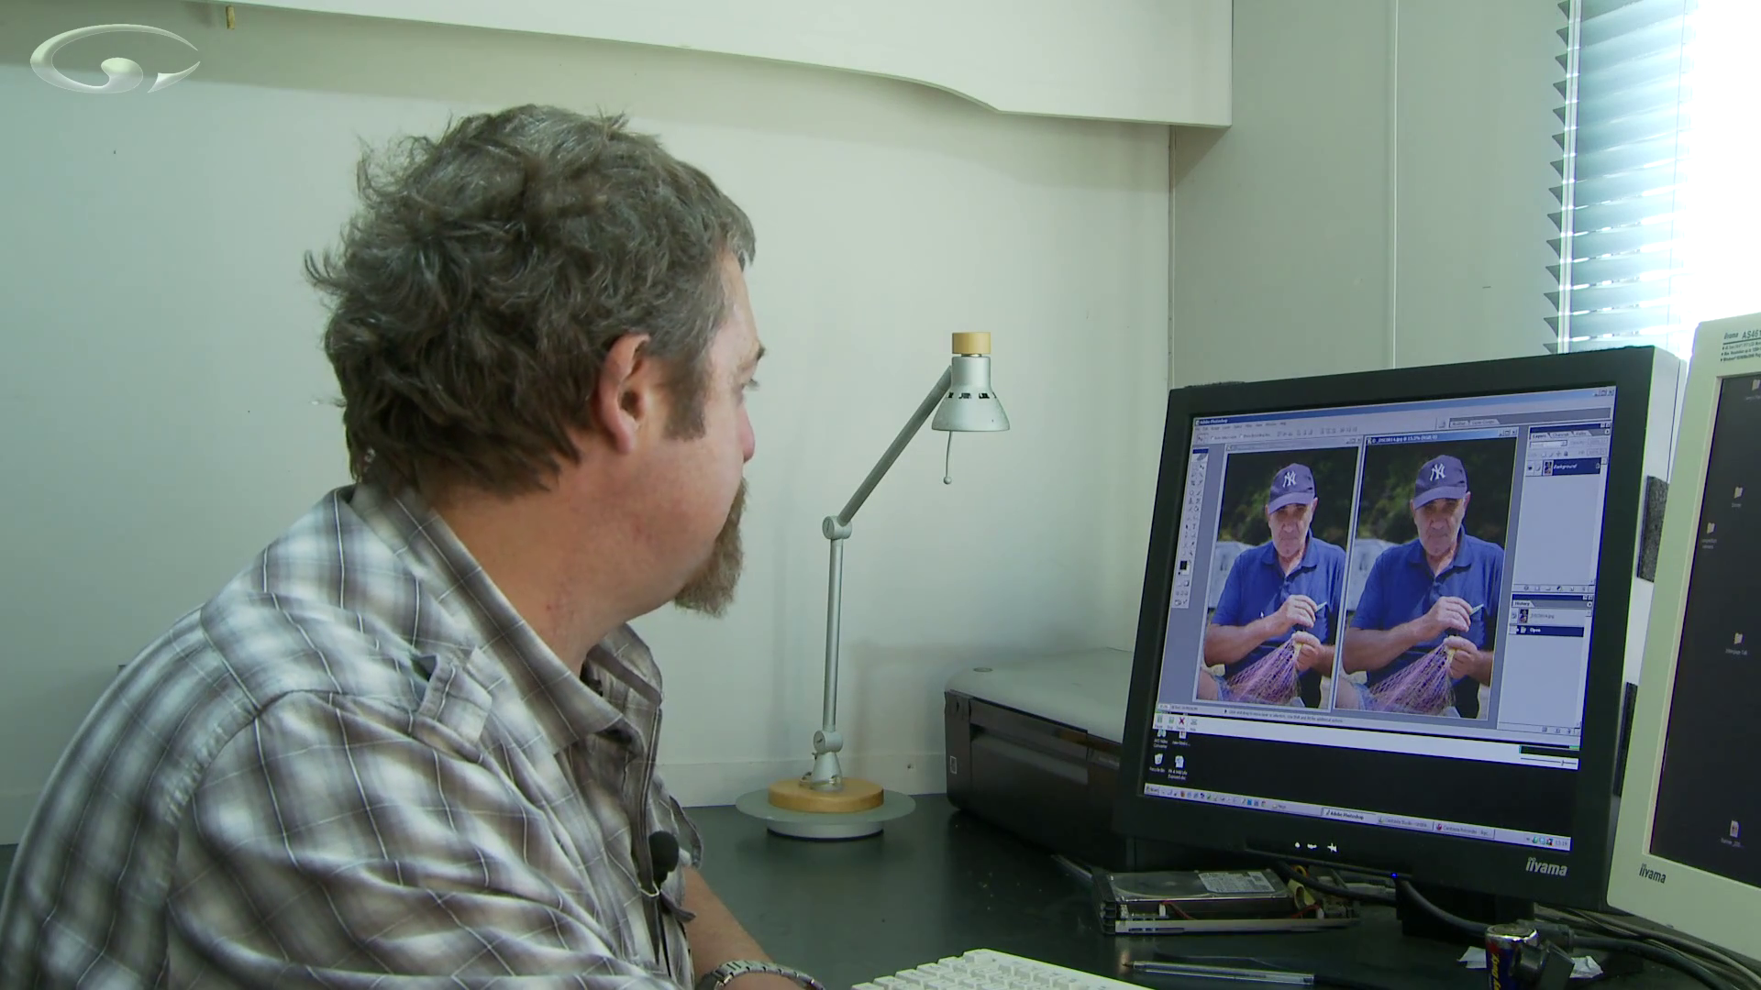
left_click(1292, 447)
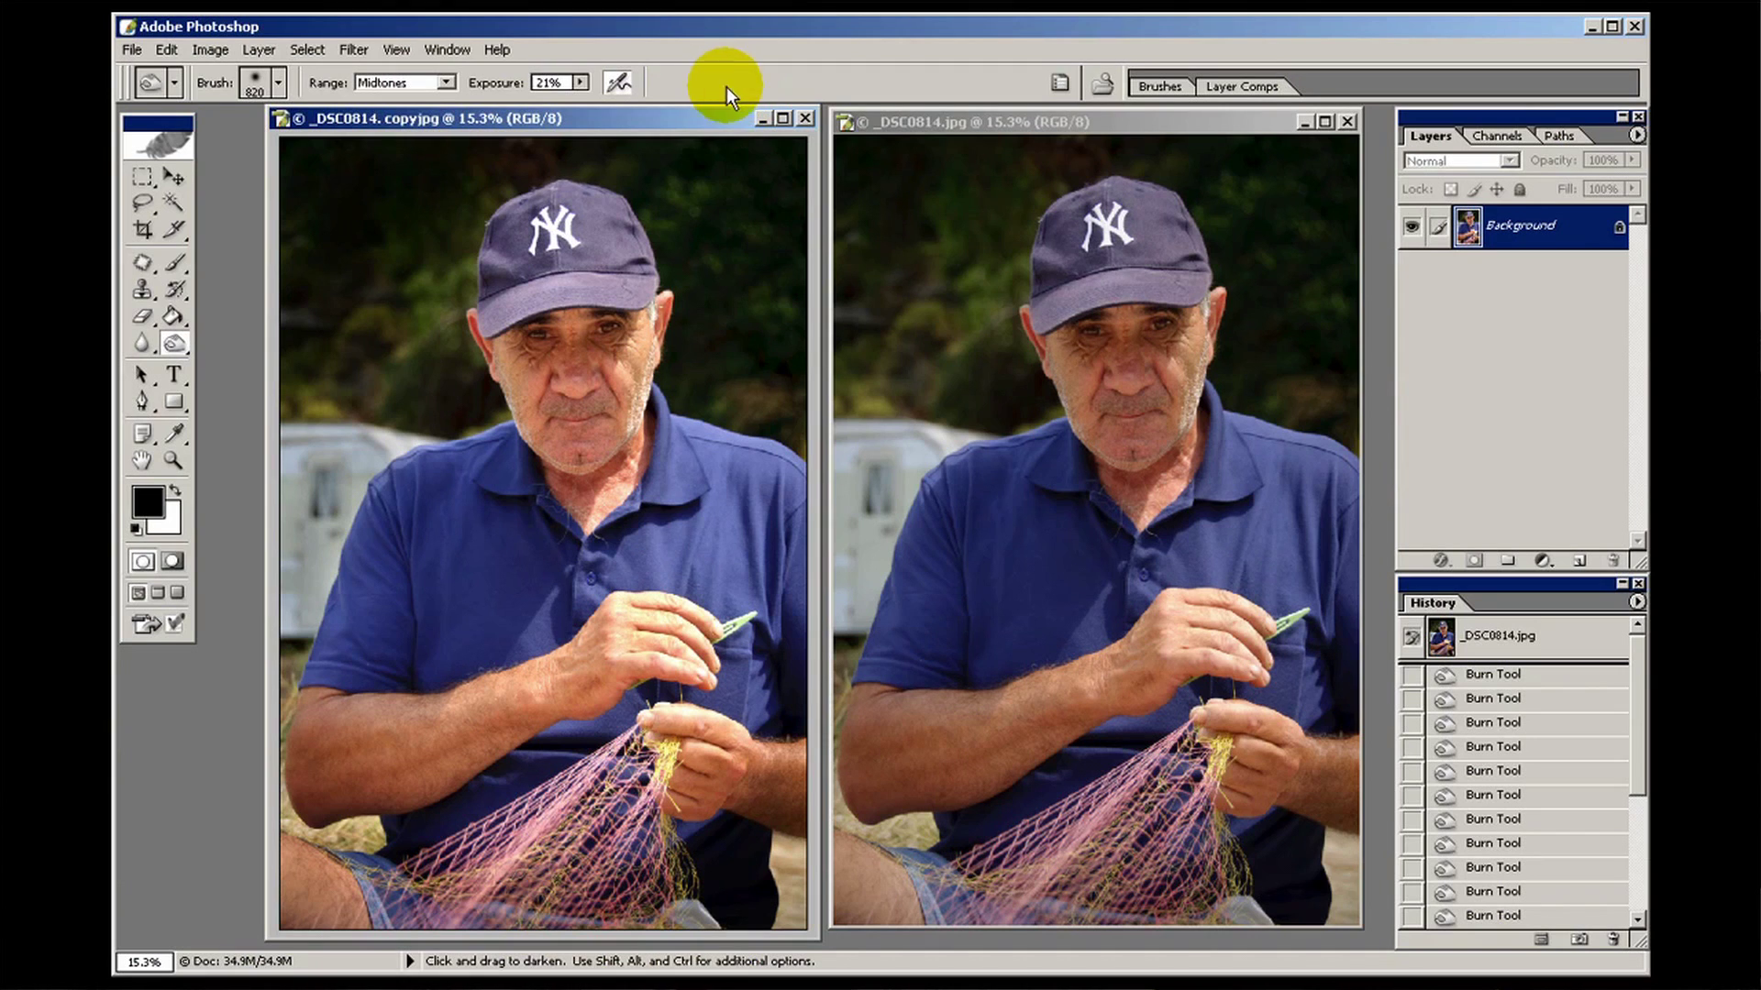
Switch to the Sponge Tool with the 424 px brush at 0% hardness, Desaturate mode and 100% flow
left_click(174, 179)
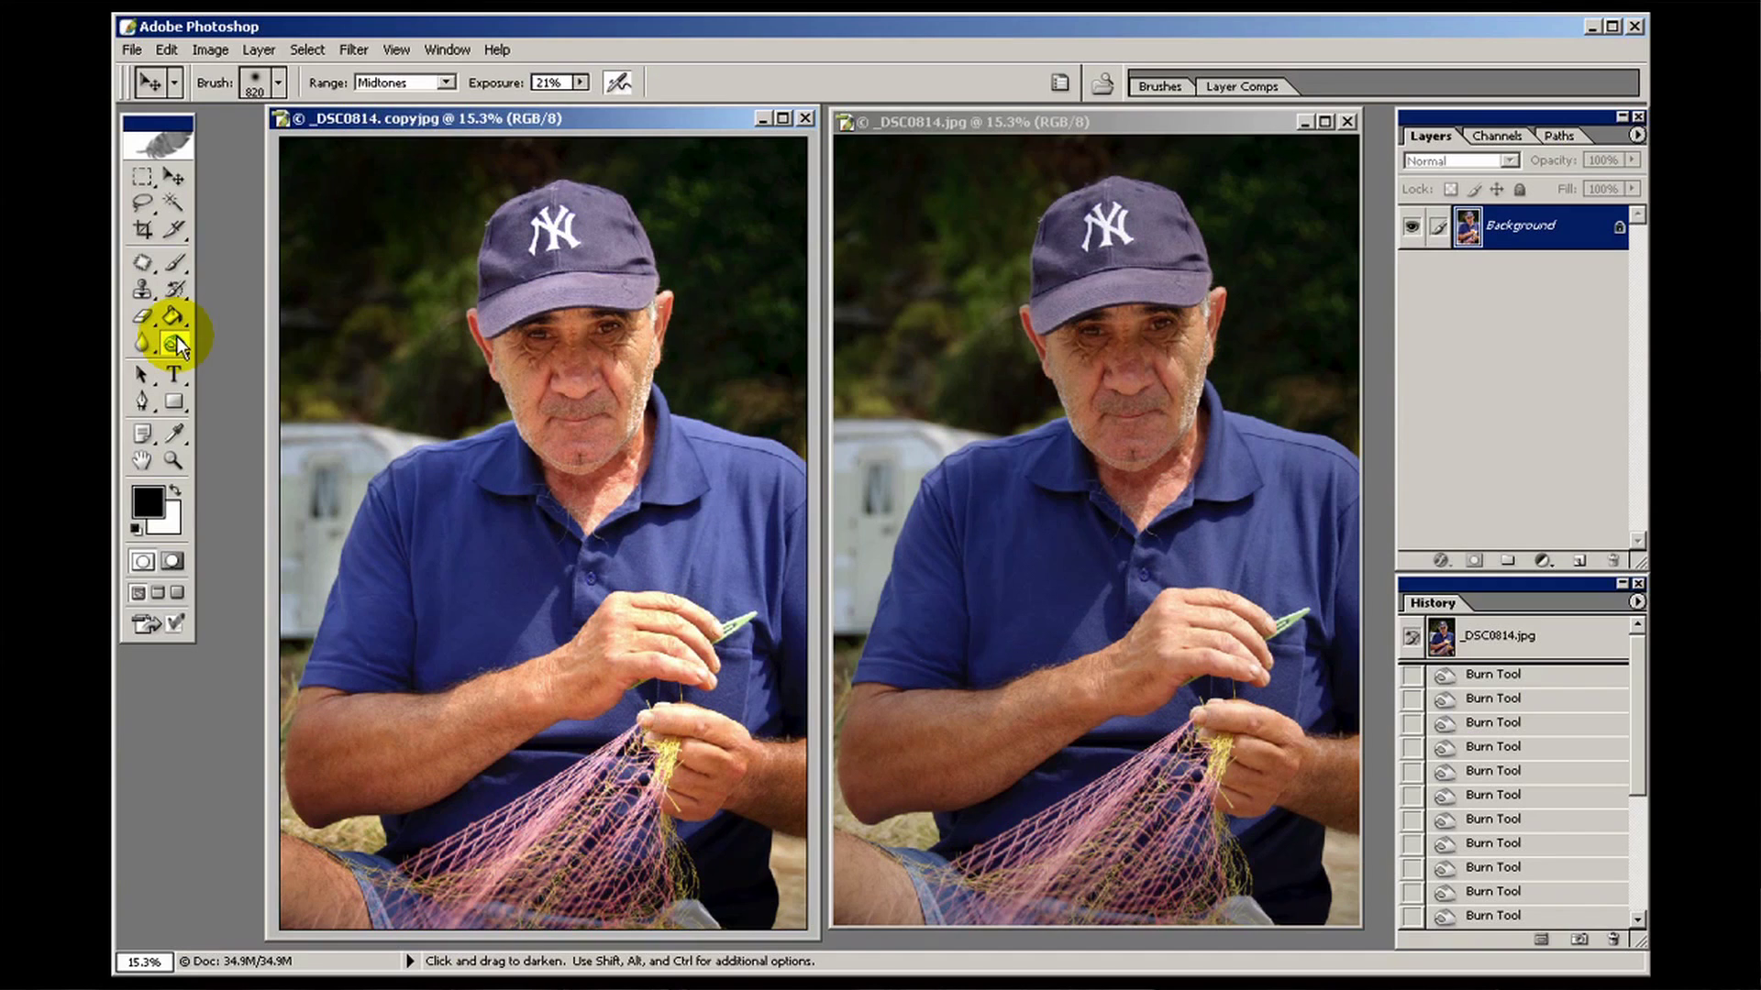
left_click_drag(178, 343, 254, 382)
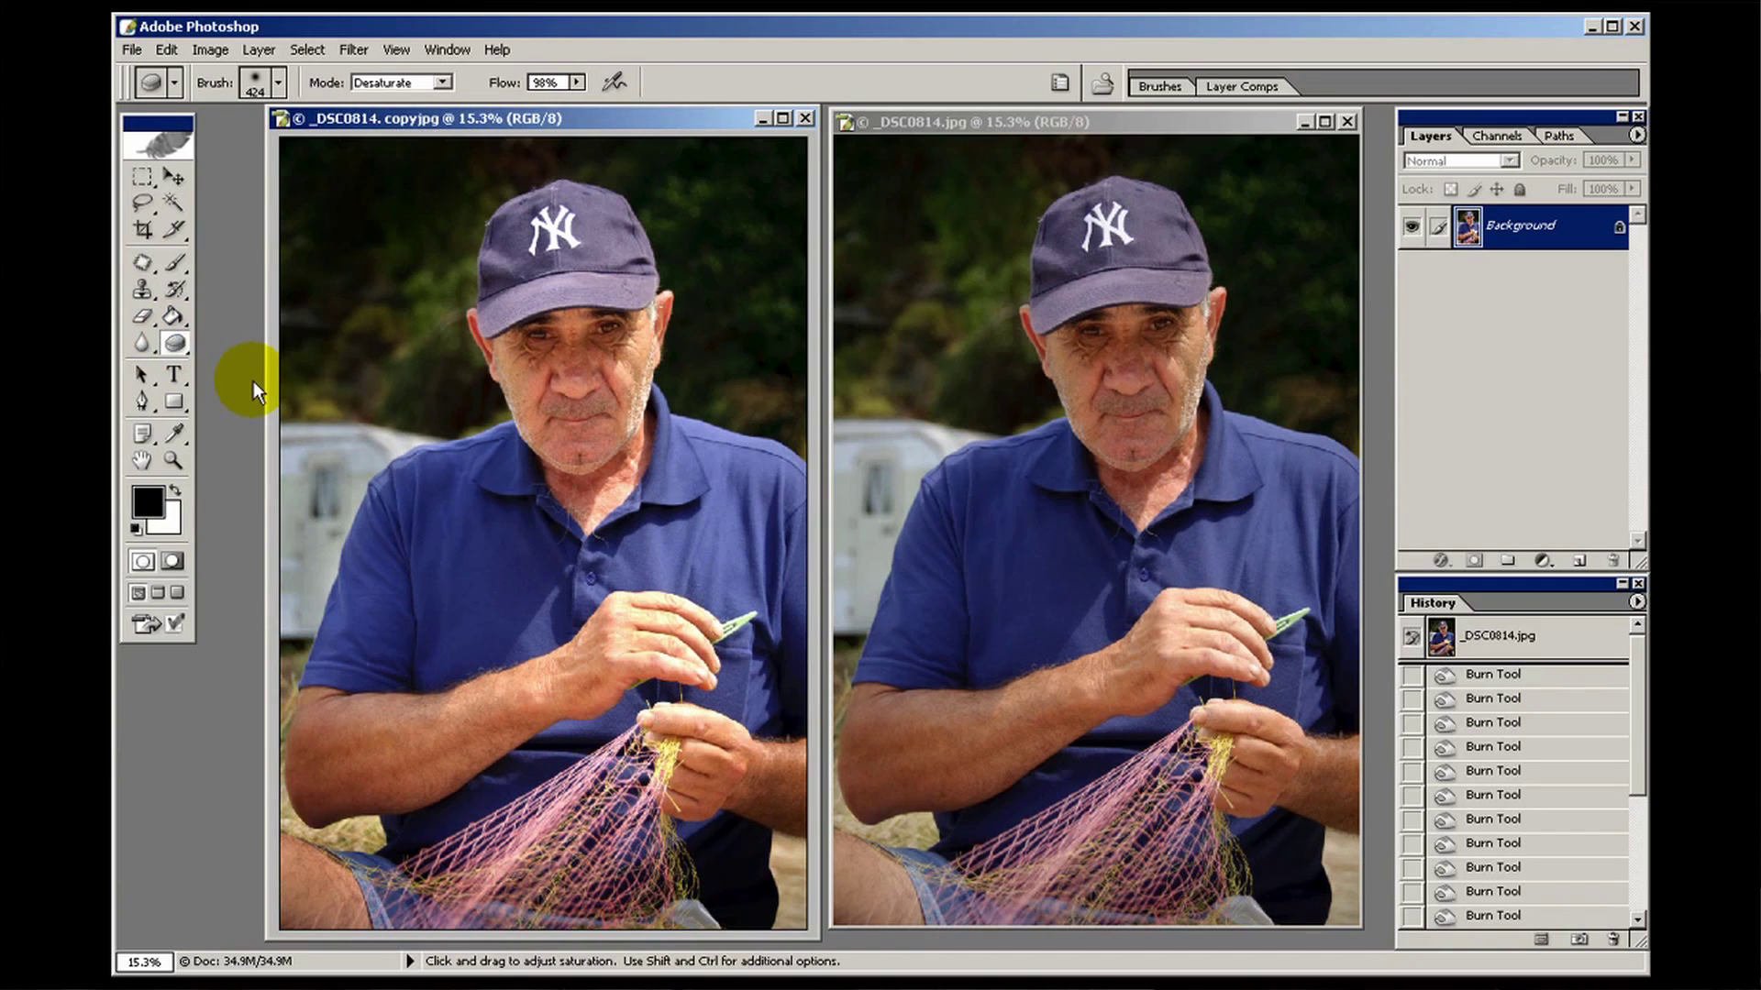
left_click(256, 82)
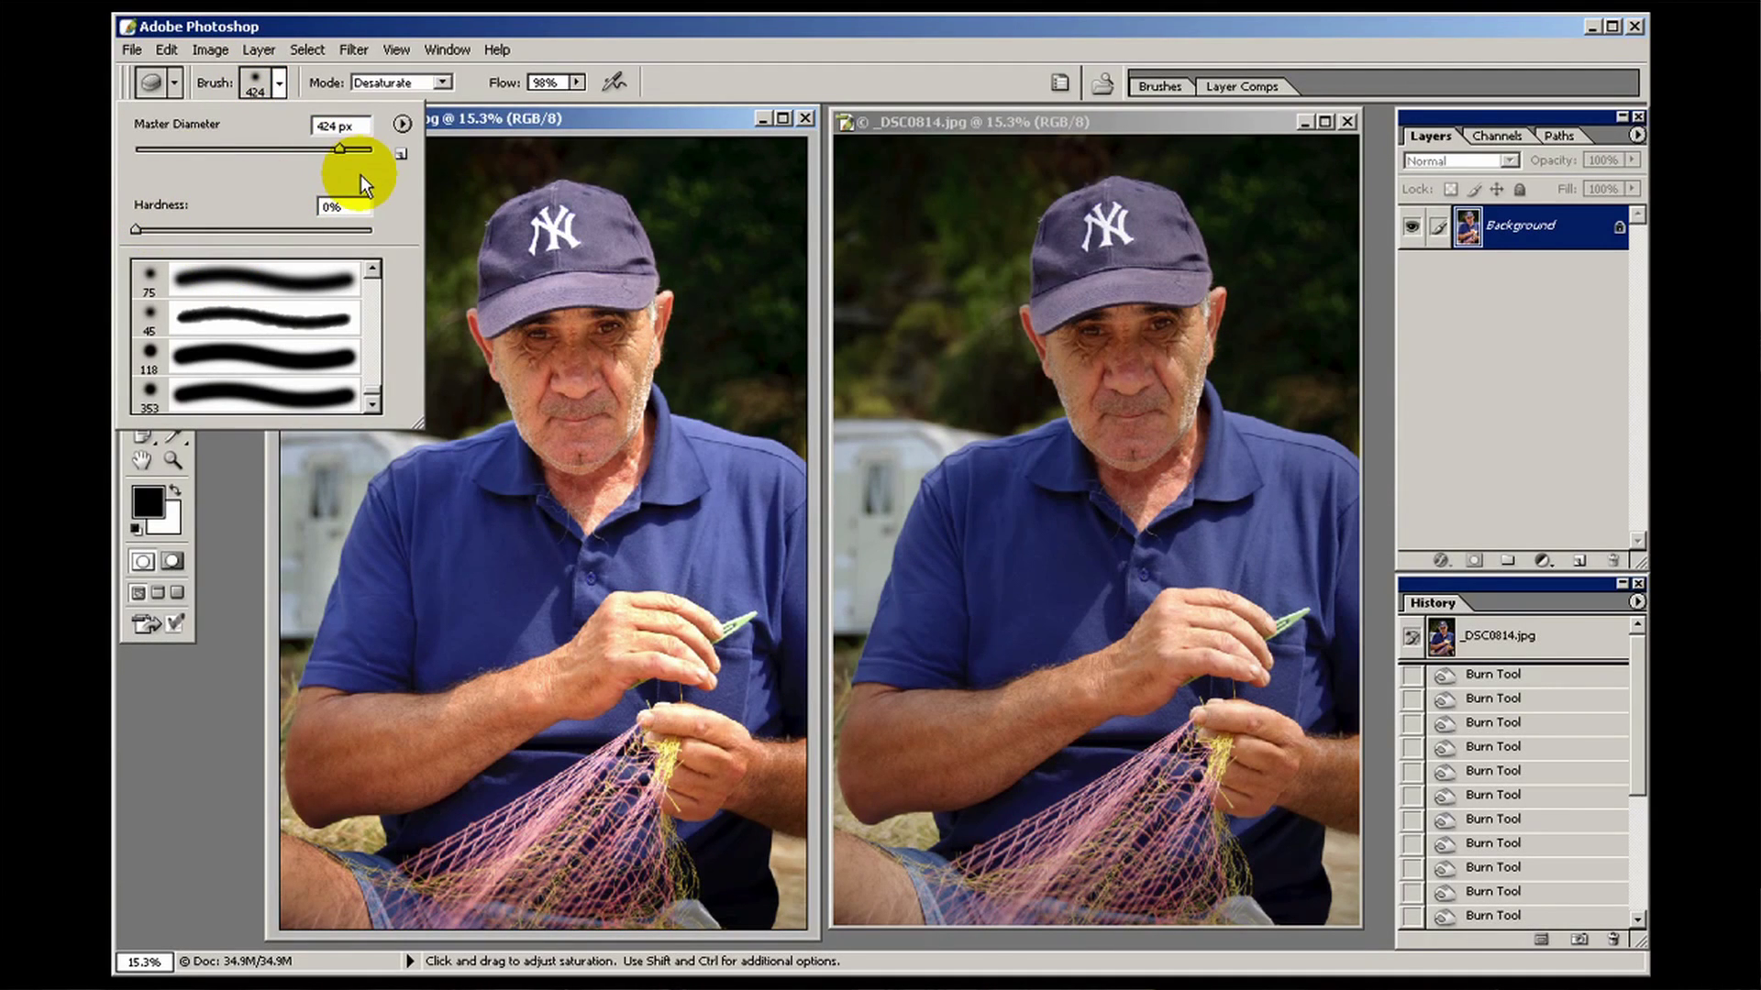
left_click(529, 25)
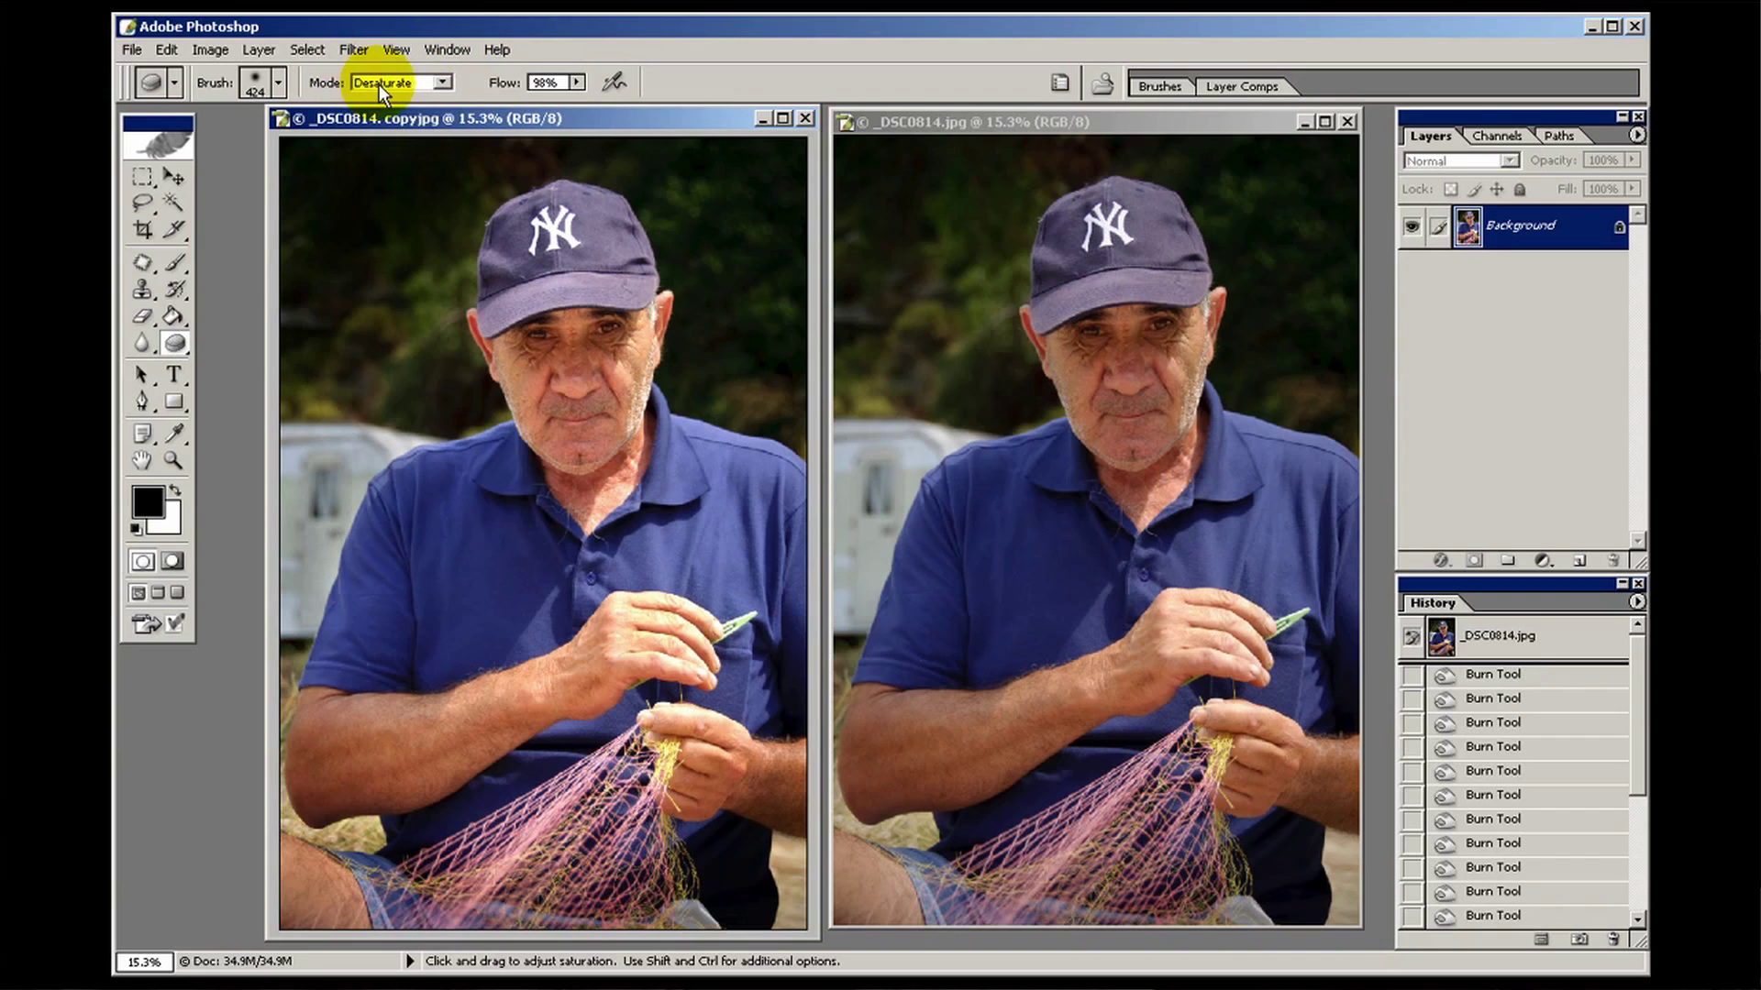
left_click(442, 80)
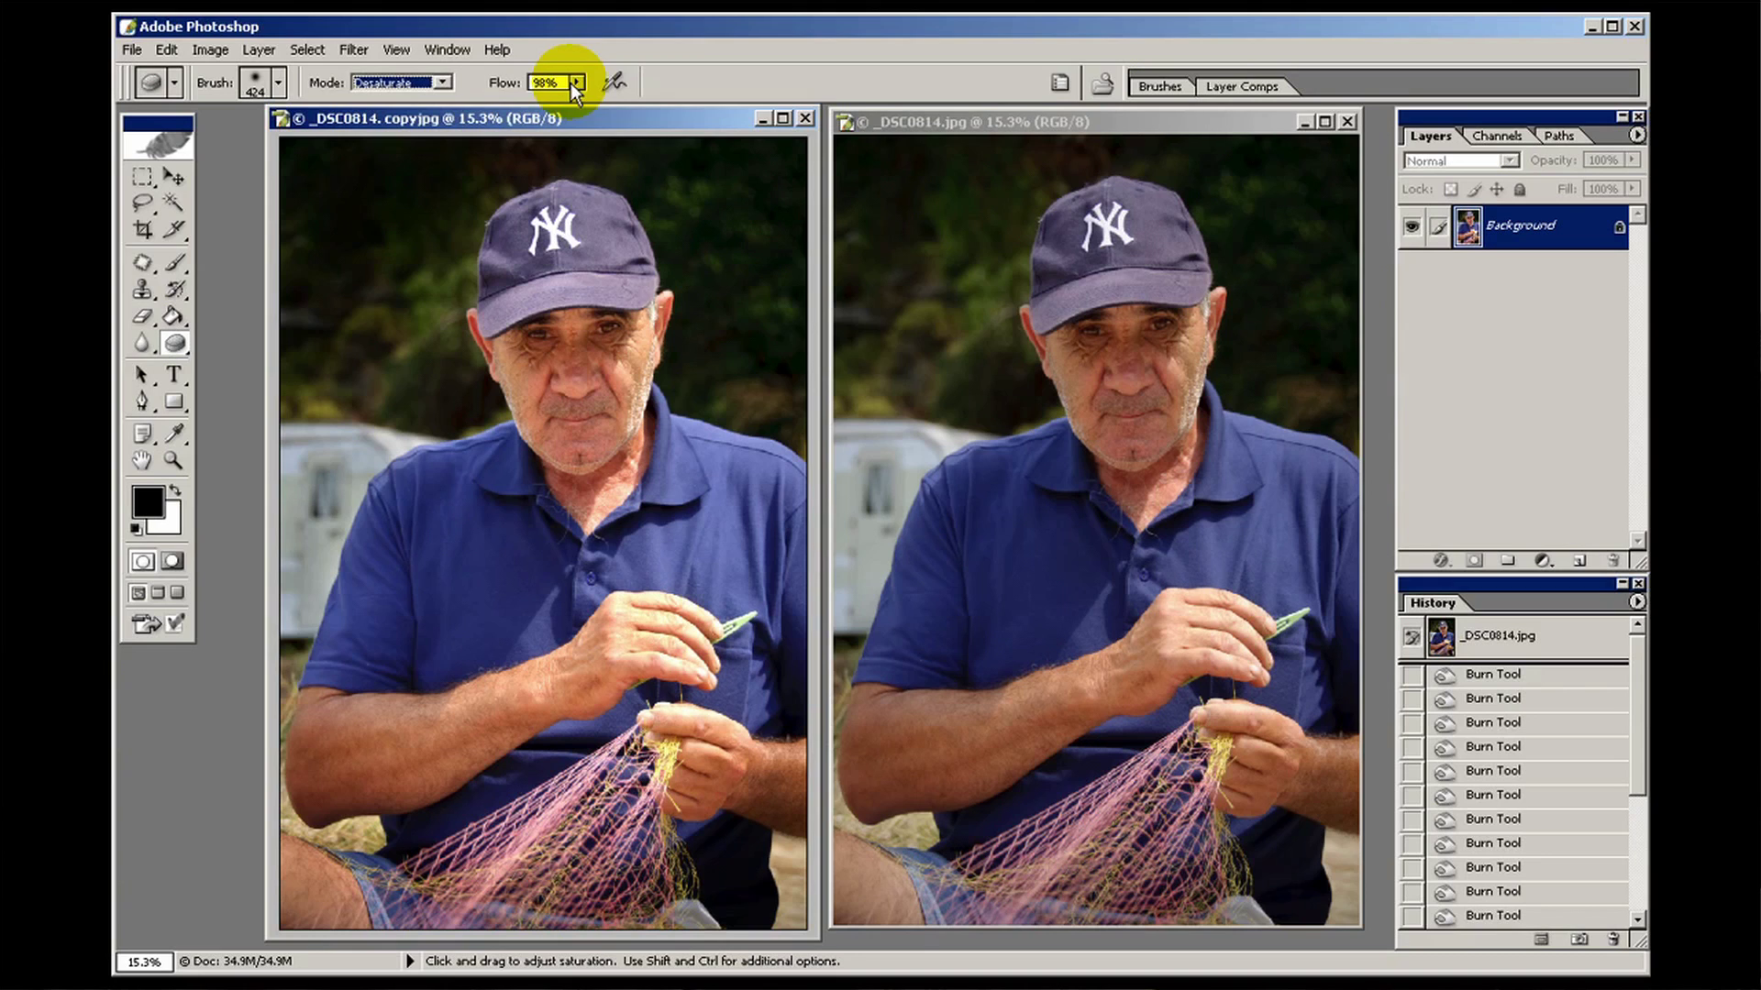
left_click(575, 82)
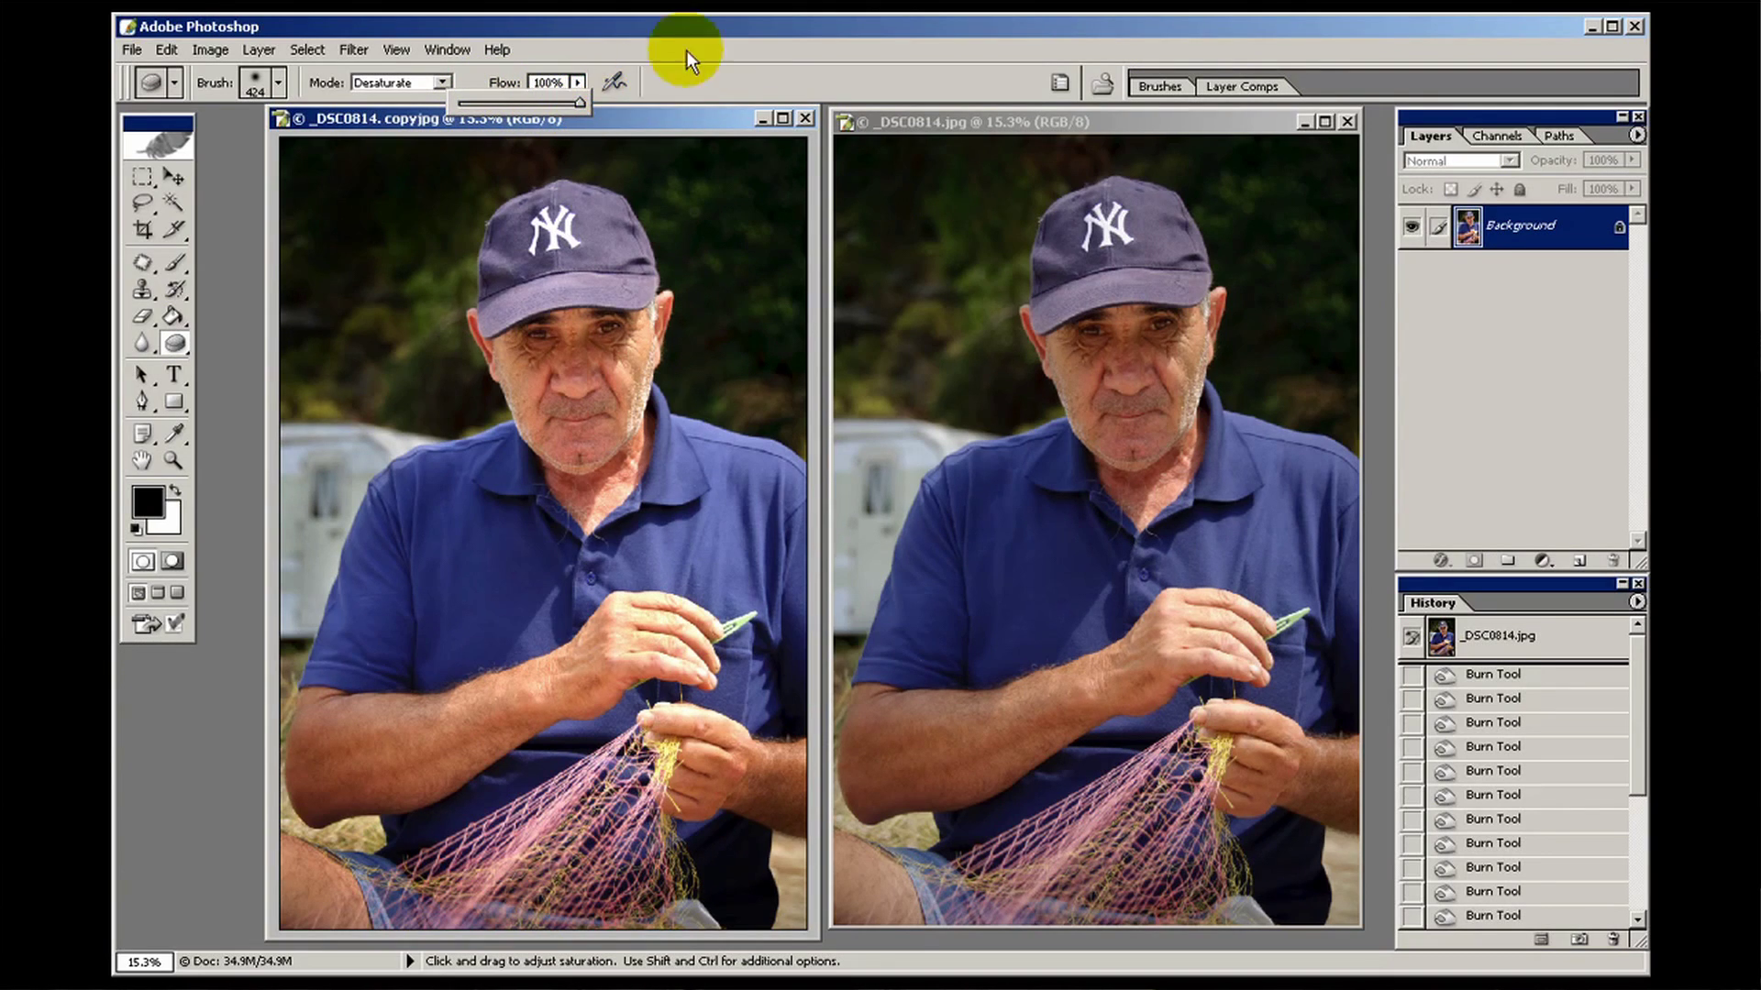
left_click(603, 34)
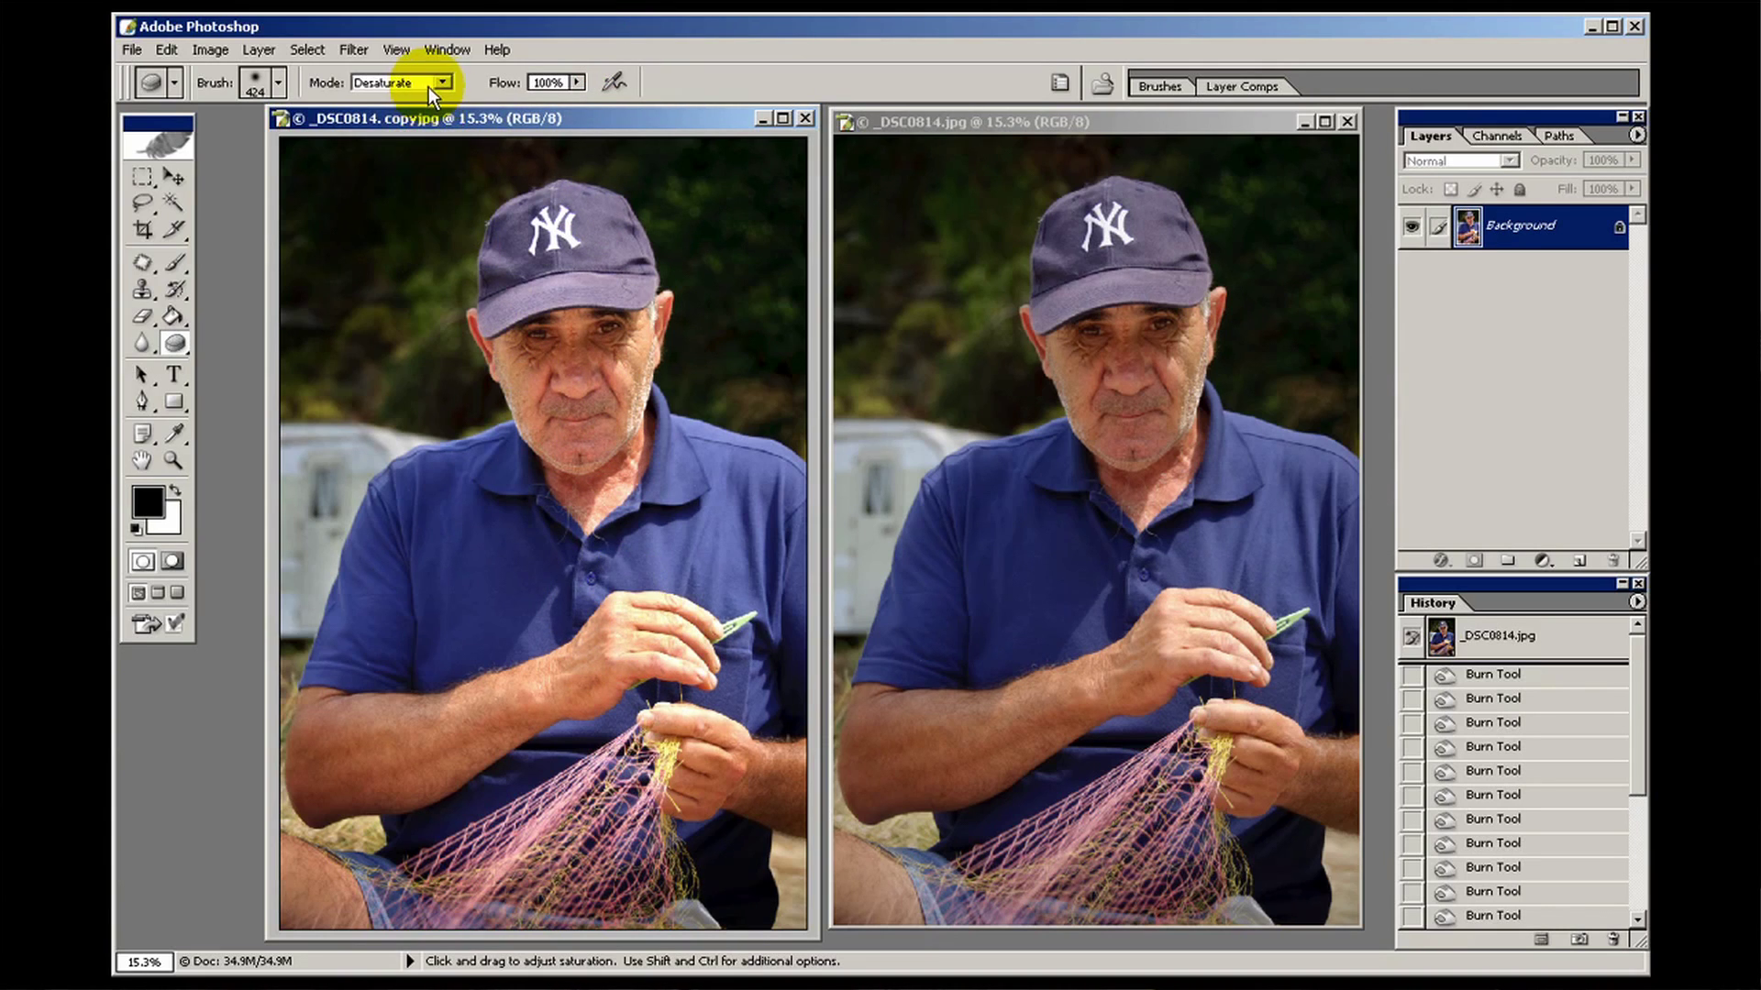
Desaturate the man's upper hand and forearm in the edited copy with Sponge Tool strokes
mouse_move(697, 643)
left_mouse_down()
mouse_move(642, 642)
mouse_move(681, 642)
mouse_move(601, 677)
left_mouse_up()
left_click(639, 634)
mouse_move(627, 610)
left_mouse_down()
mouse_move(701, 657)
mouse_move(640, 675)
mouse_move(648, 650)
mouse_move(569, 687)
mouse_move(612, 624)
mouse_move(497, 730)
mouse_move(421, 754)
mouse_move(548, 679)
mouse_move(397, 745)
left_mouse_up()
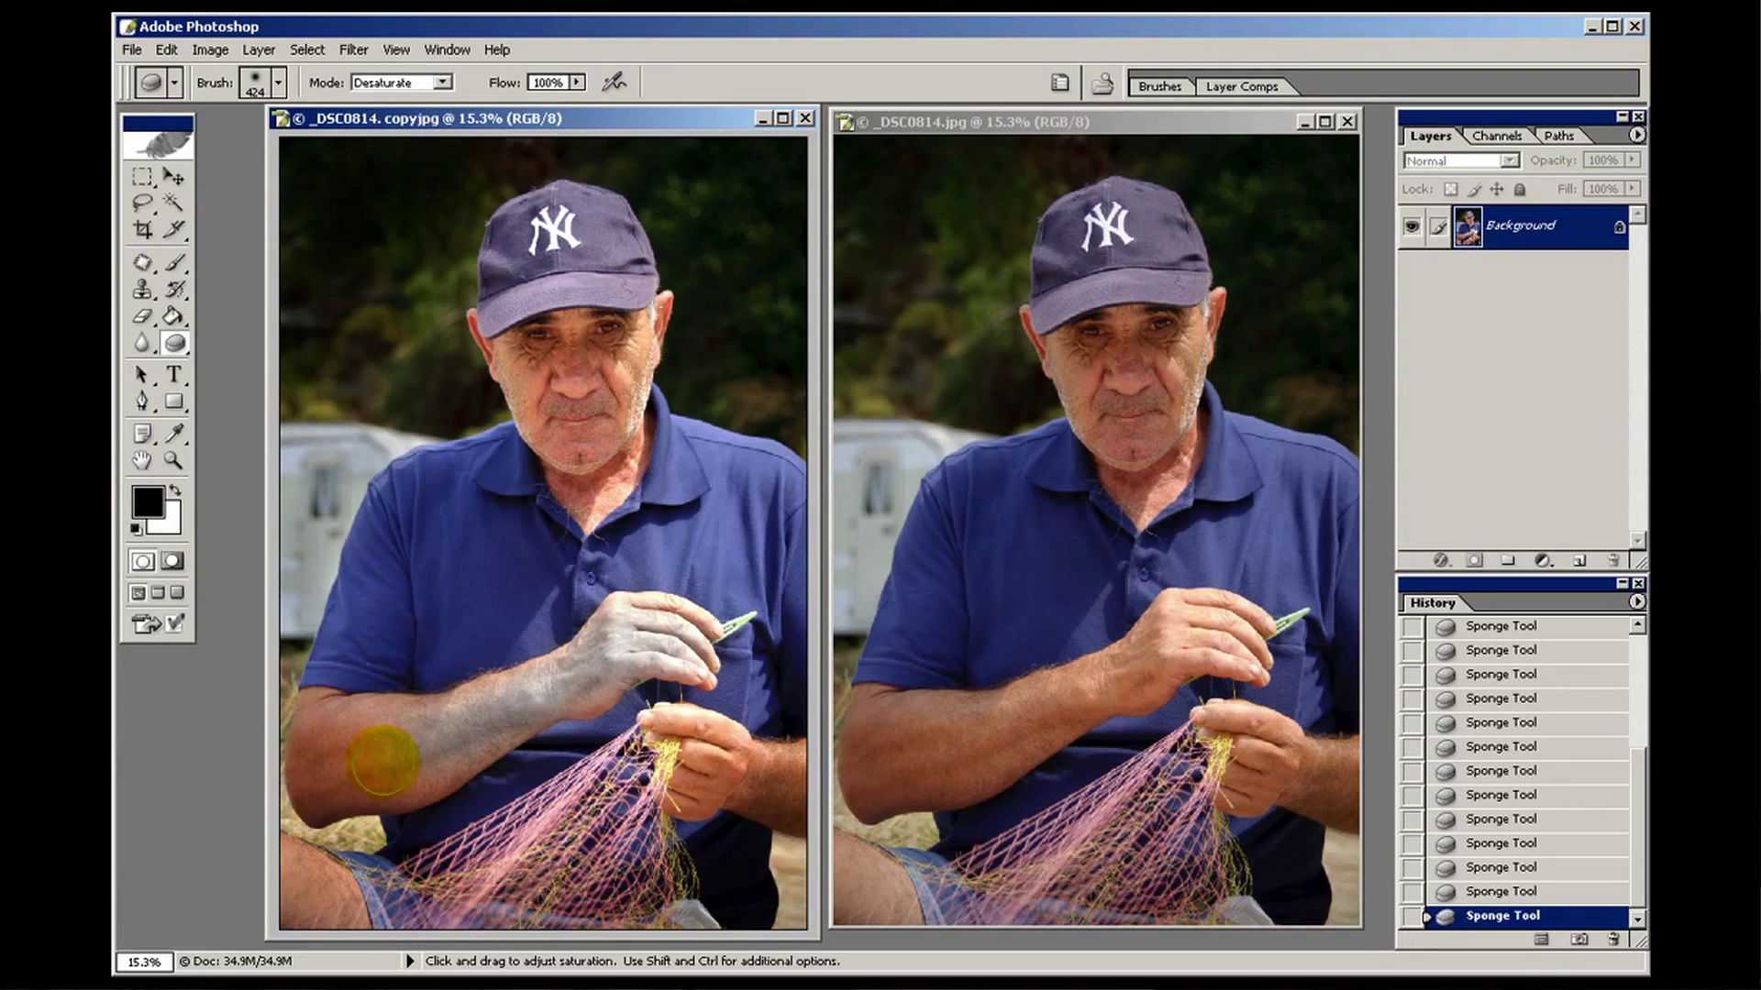
Compare the last Burn Tool and last Sponge Tool history states, ending on the Burn Tool state to remove the desaturation
left_click_drag(1636, 796, 1637, 683)
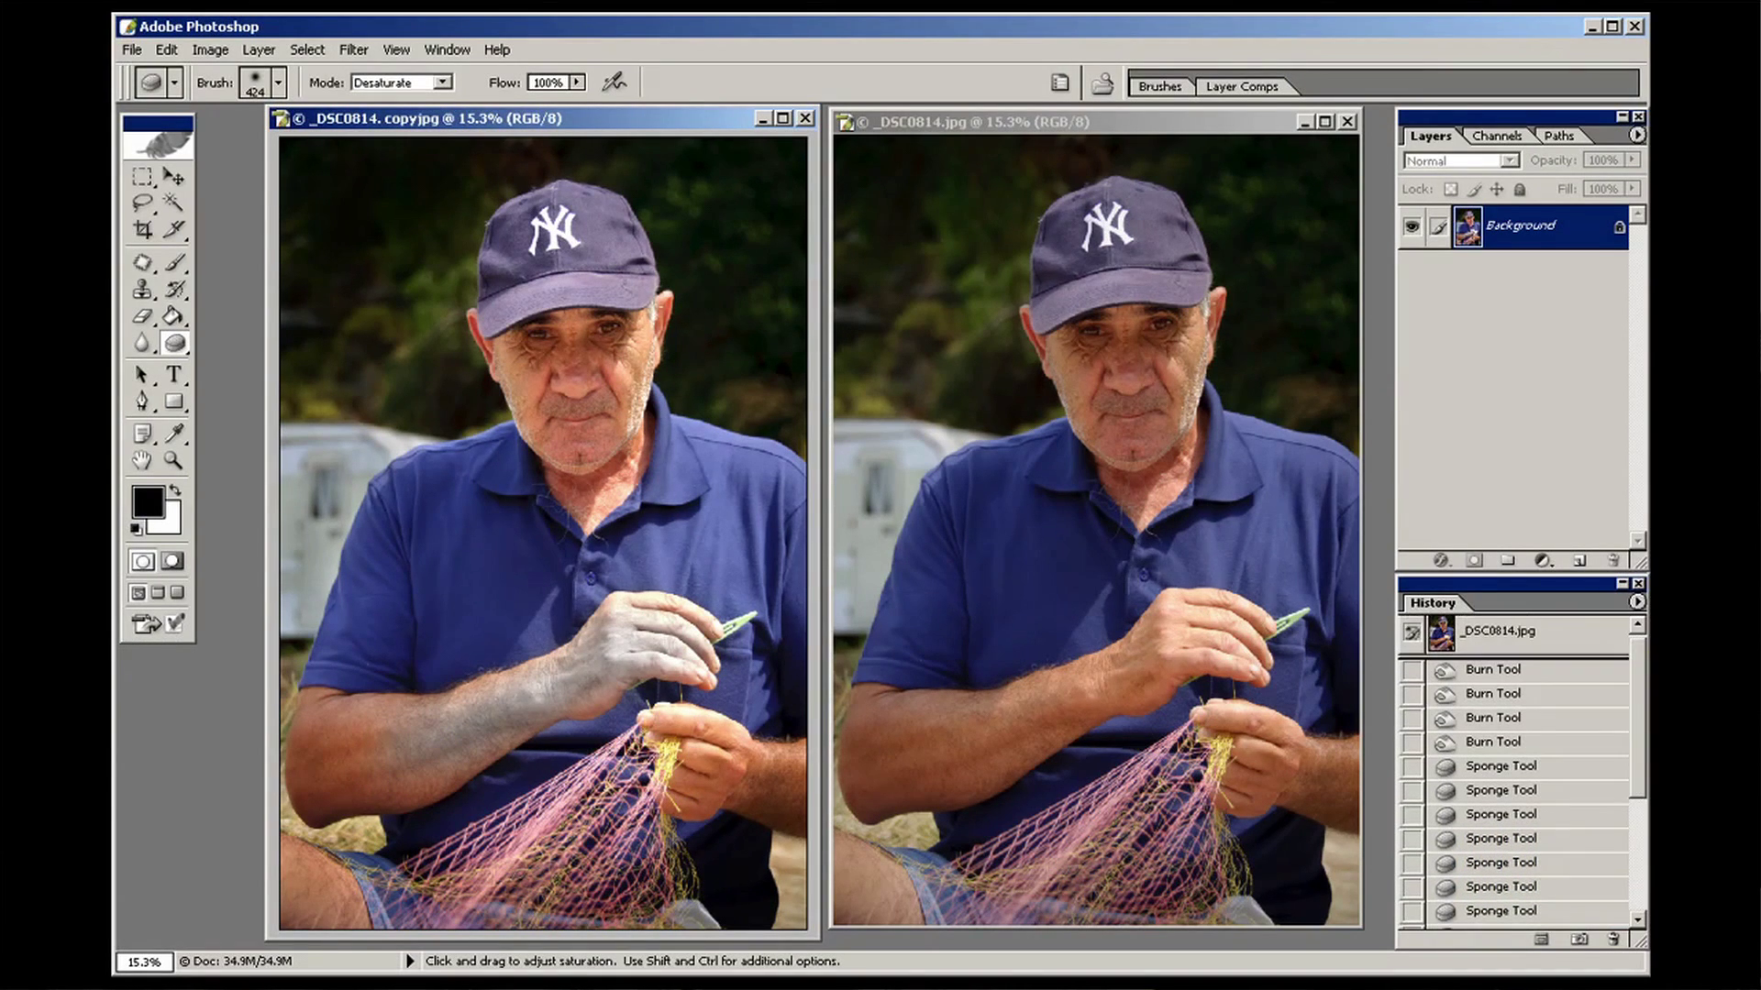
left_click(1519, 745)
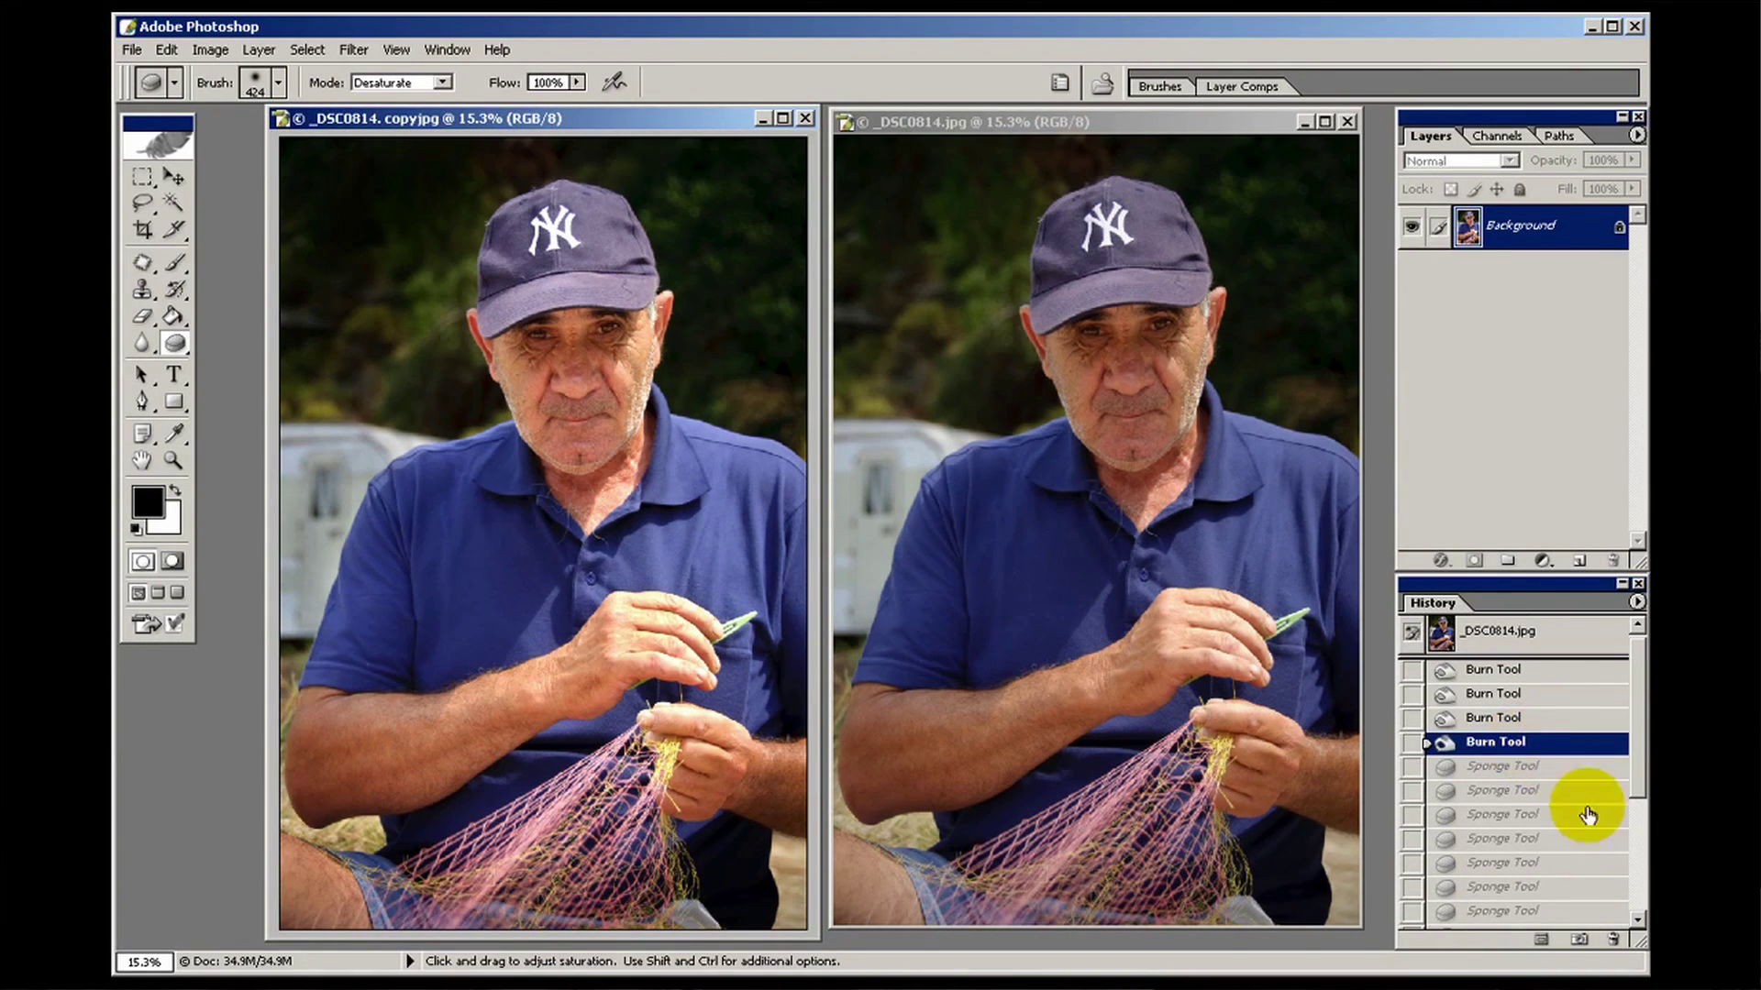
mouse_move(1636, 739)
left_mouse_down()
mouse_move(1640, 857)
mouse_move(1637, 707)
left_mouse_up()
left_click(1557, 916)
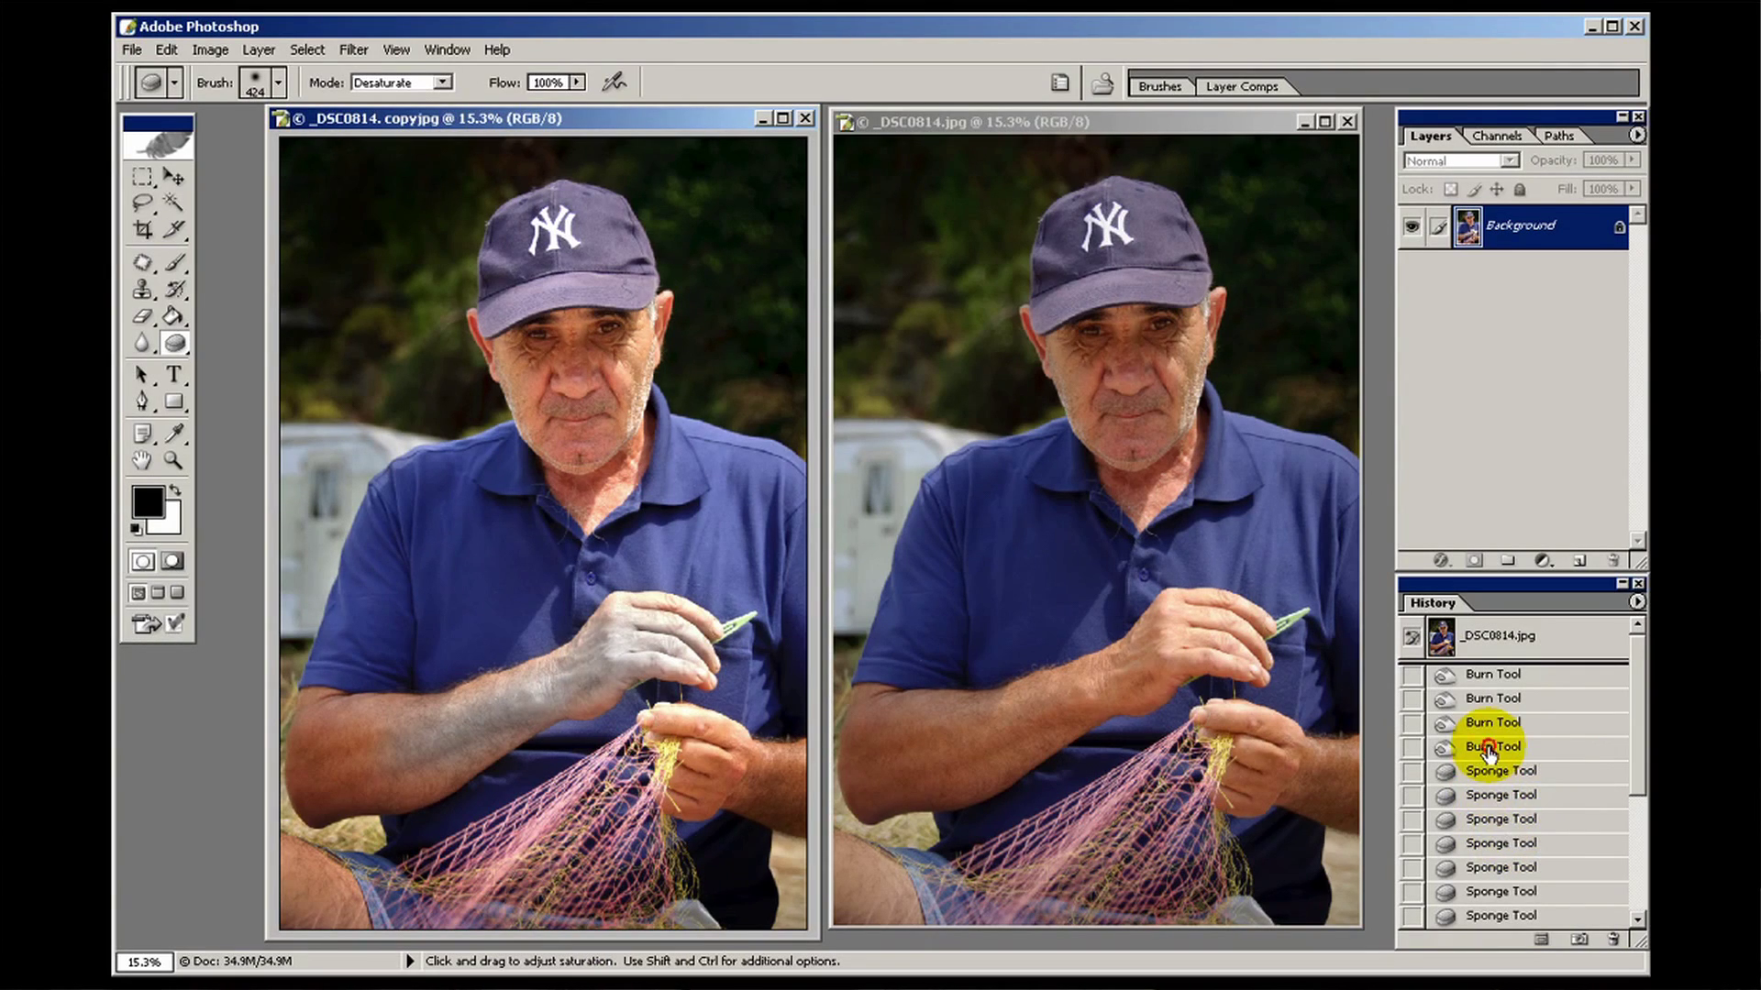
left_click(1488, 749)
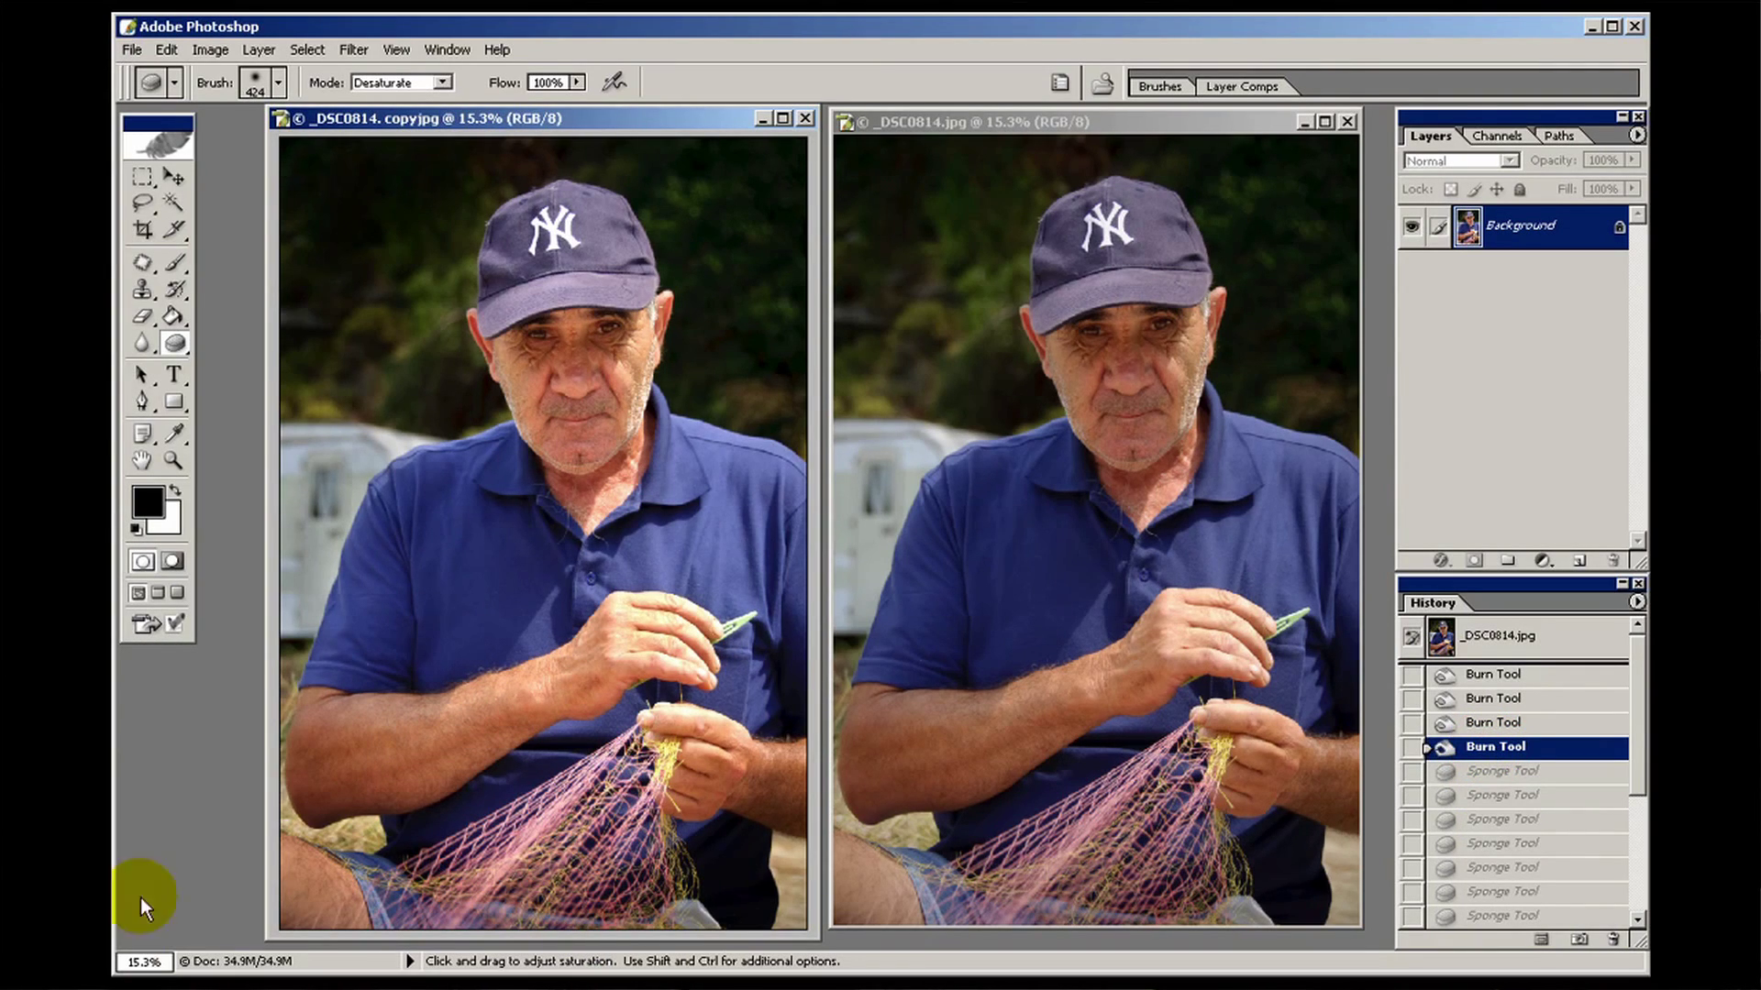
Try the Sponge Tool's Saturate mode on the upper hand and forearm, and return to the last Burn Tool history state
left_click(441, 83)
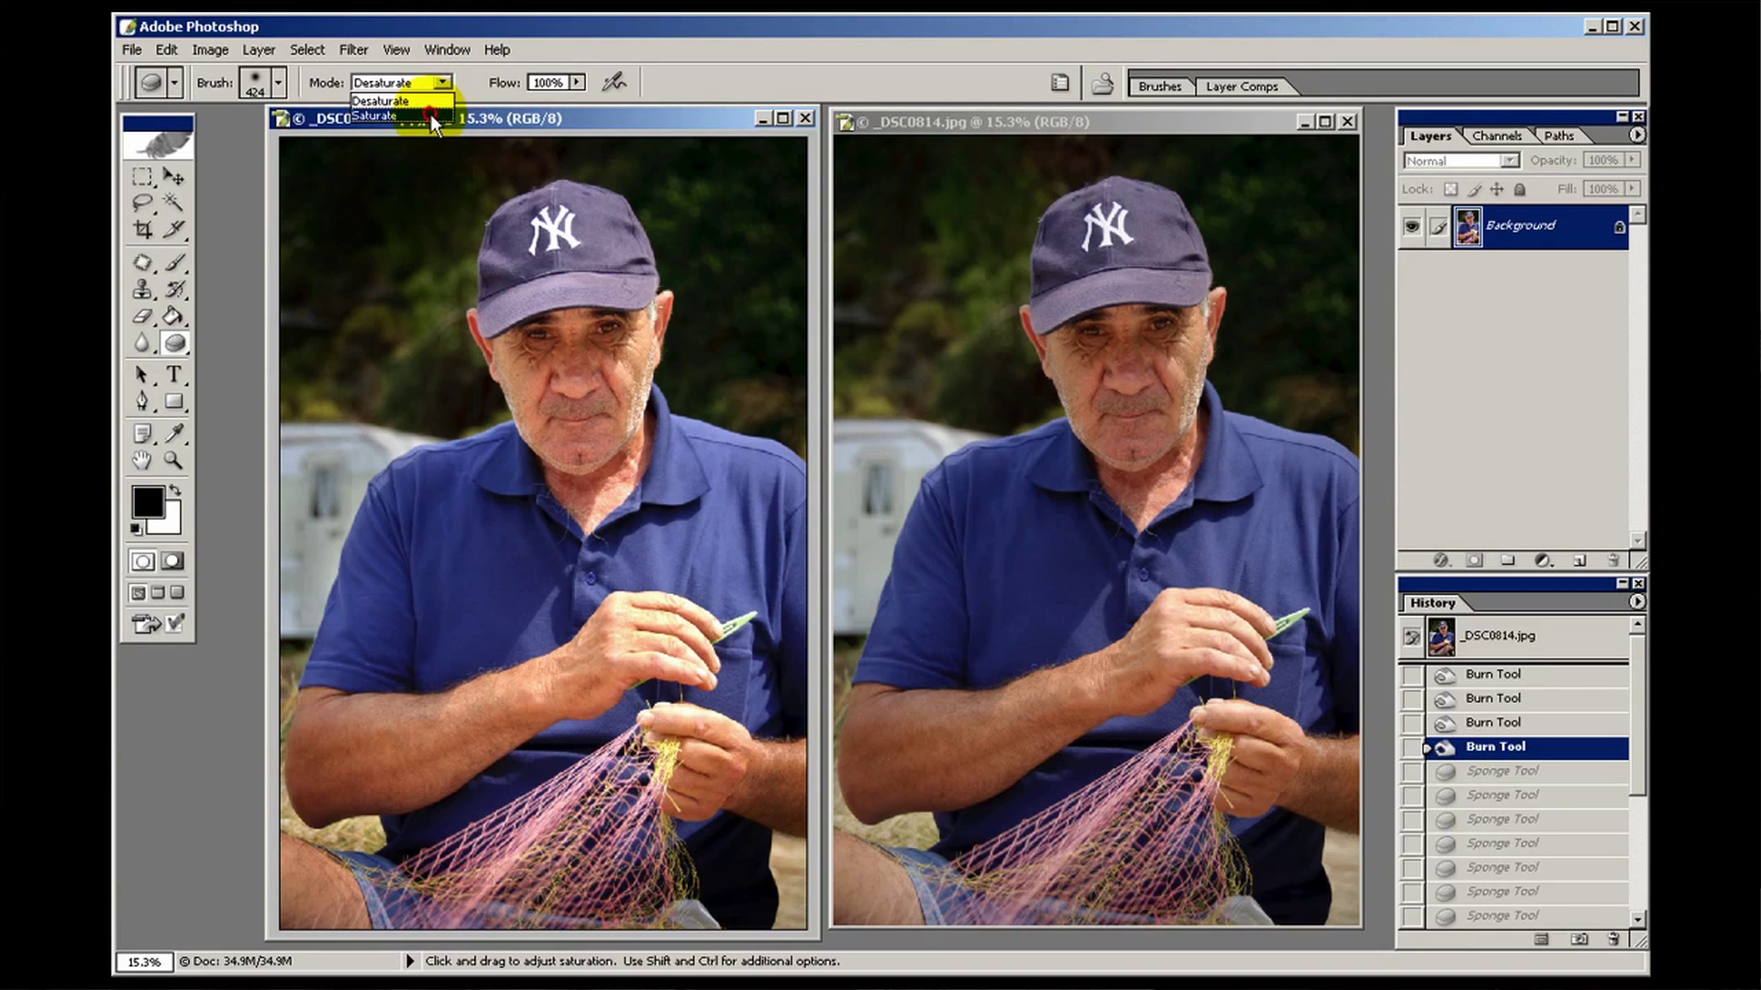
left_click(432, 116)
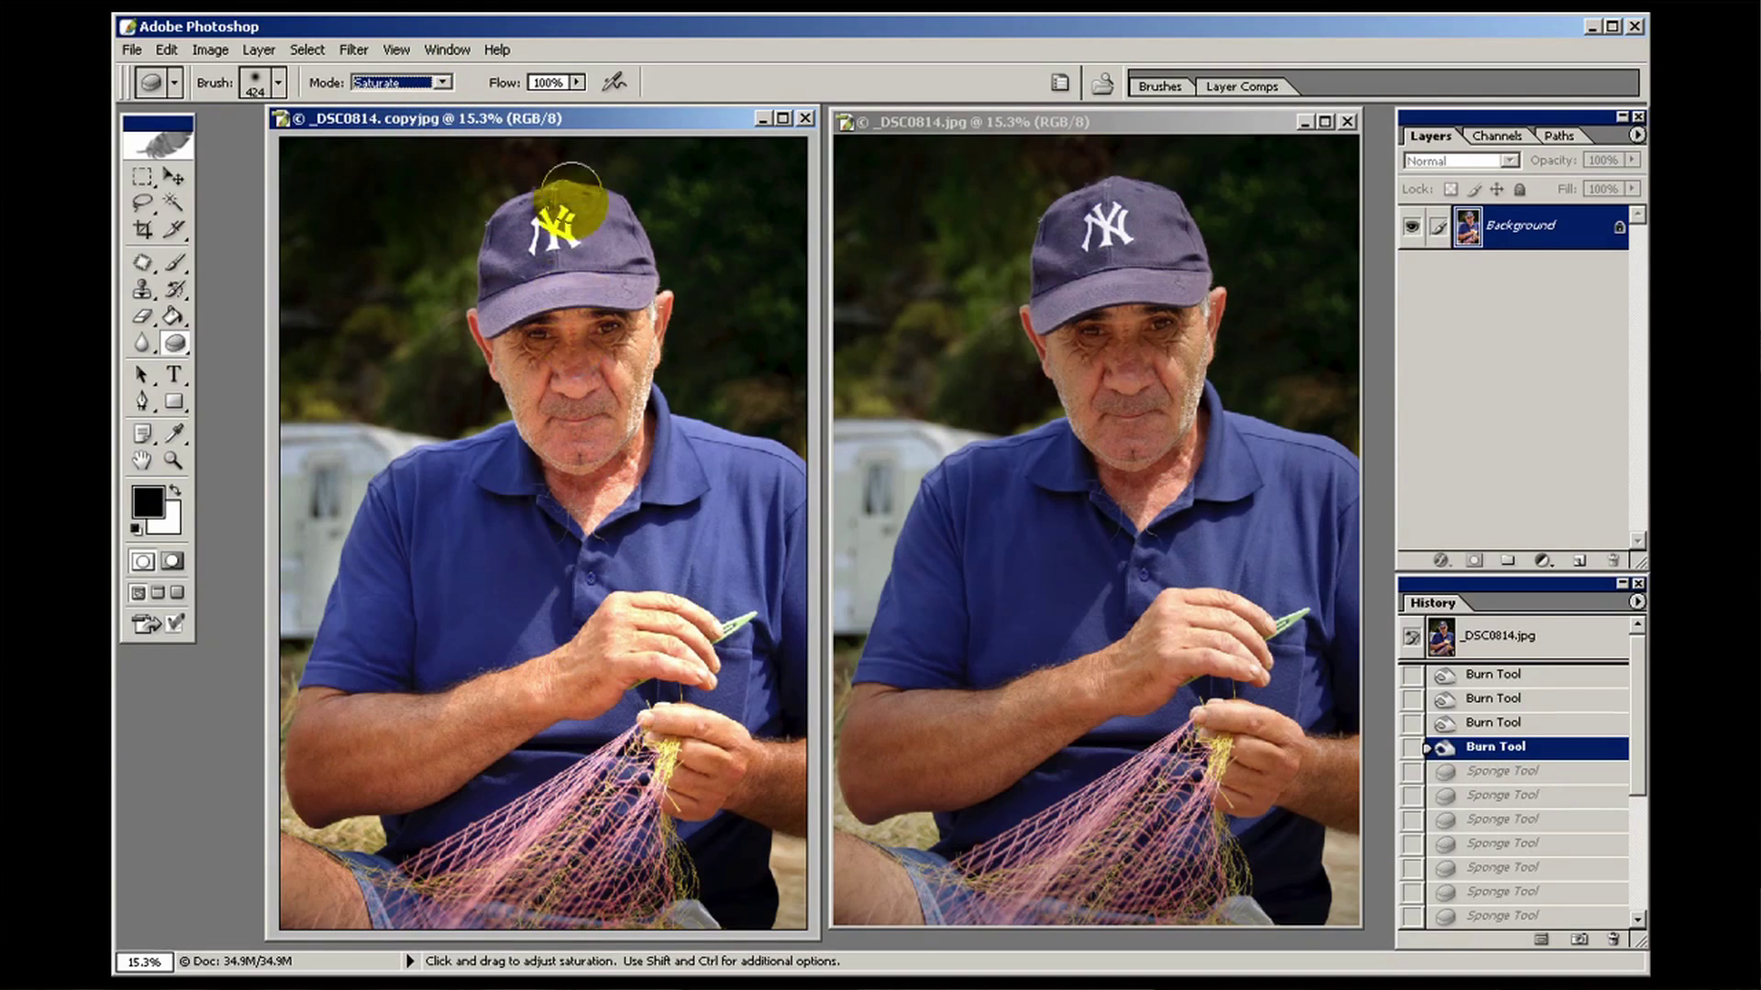
mouse_move(658, 630)
left_mouse_down()
mouse_move(536, 657)
mouse_move(637, 633)
mouse_move(588, 663)
mouse_move(698, 643)
mouse_move(616, 621)
mouse_move(672, 626)
left_mouse_up()
mouse_move(420, 729)
left_mouse_down()
mouse_move(596, 677)
mouse_move(436, 756)
mouse_move(591, 679)
mouse_move(440, 738)
left_mouse_up()
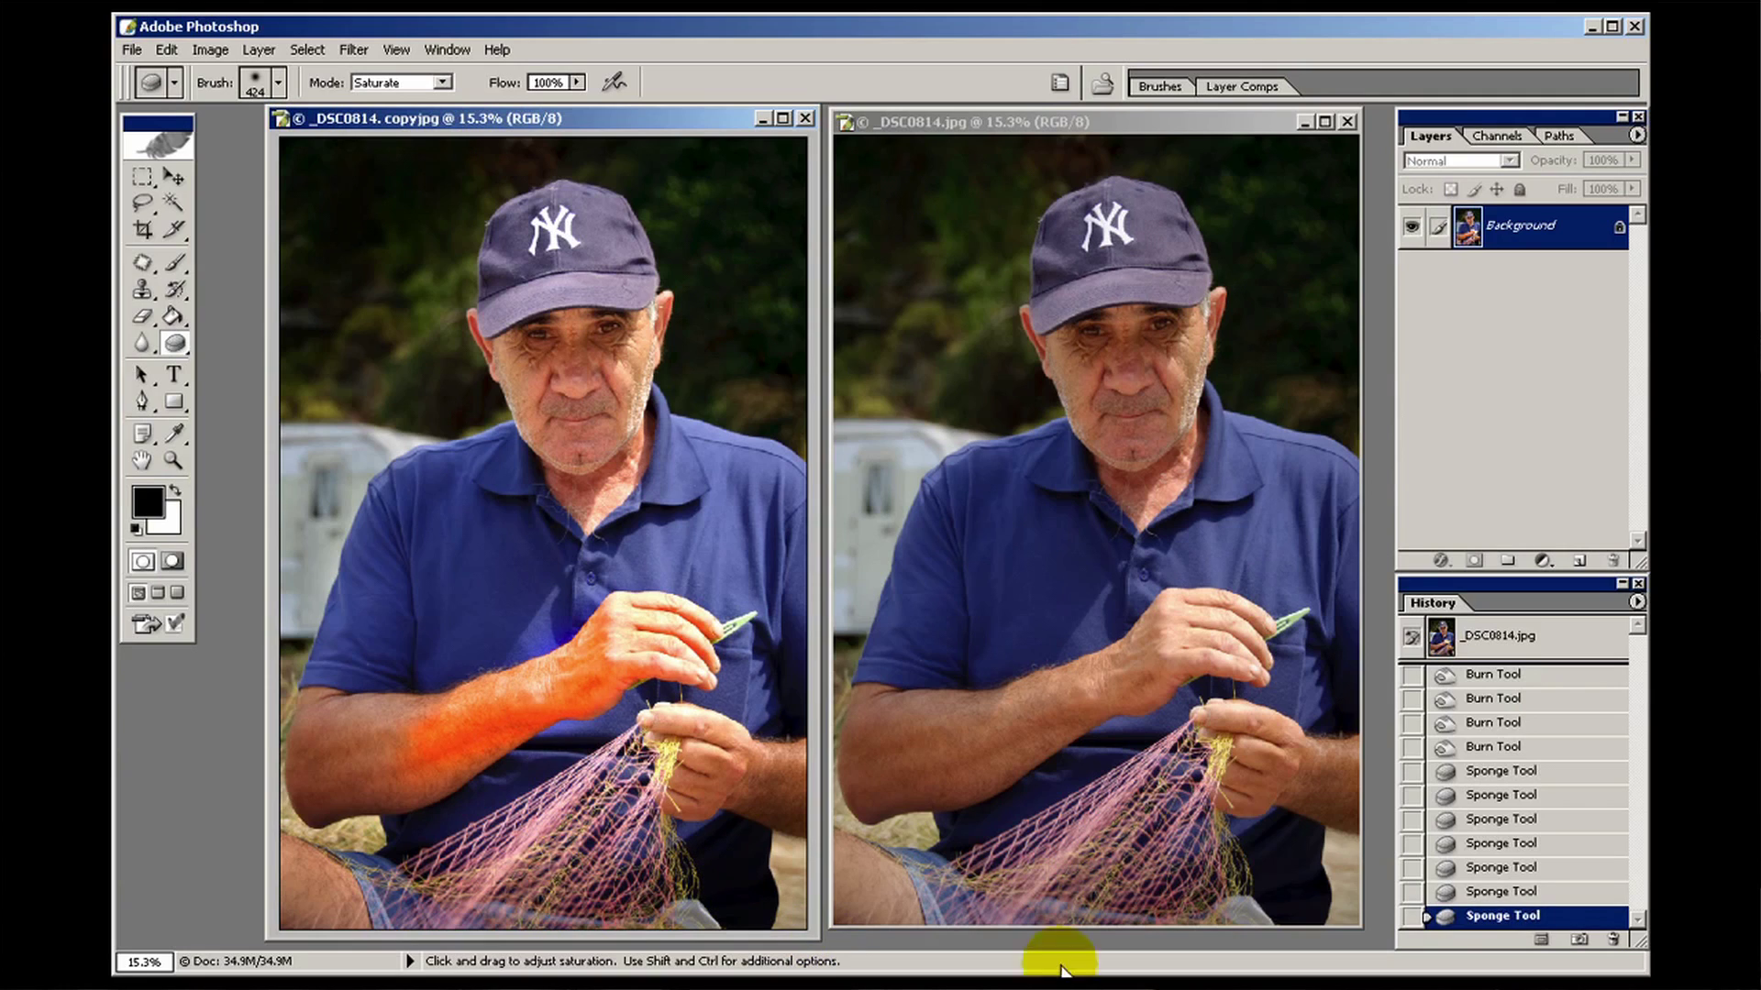
left_click(1485, 746)
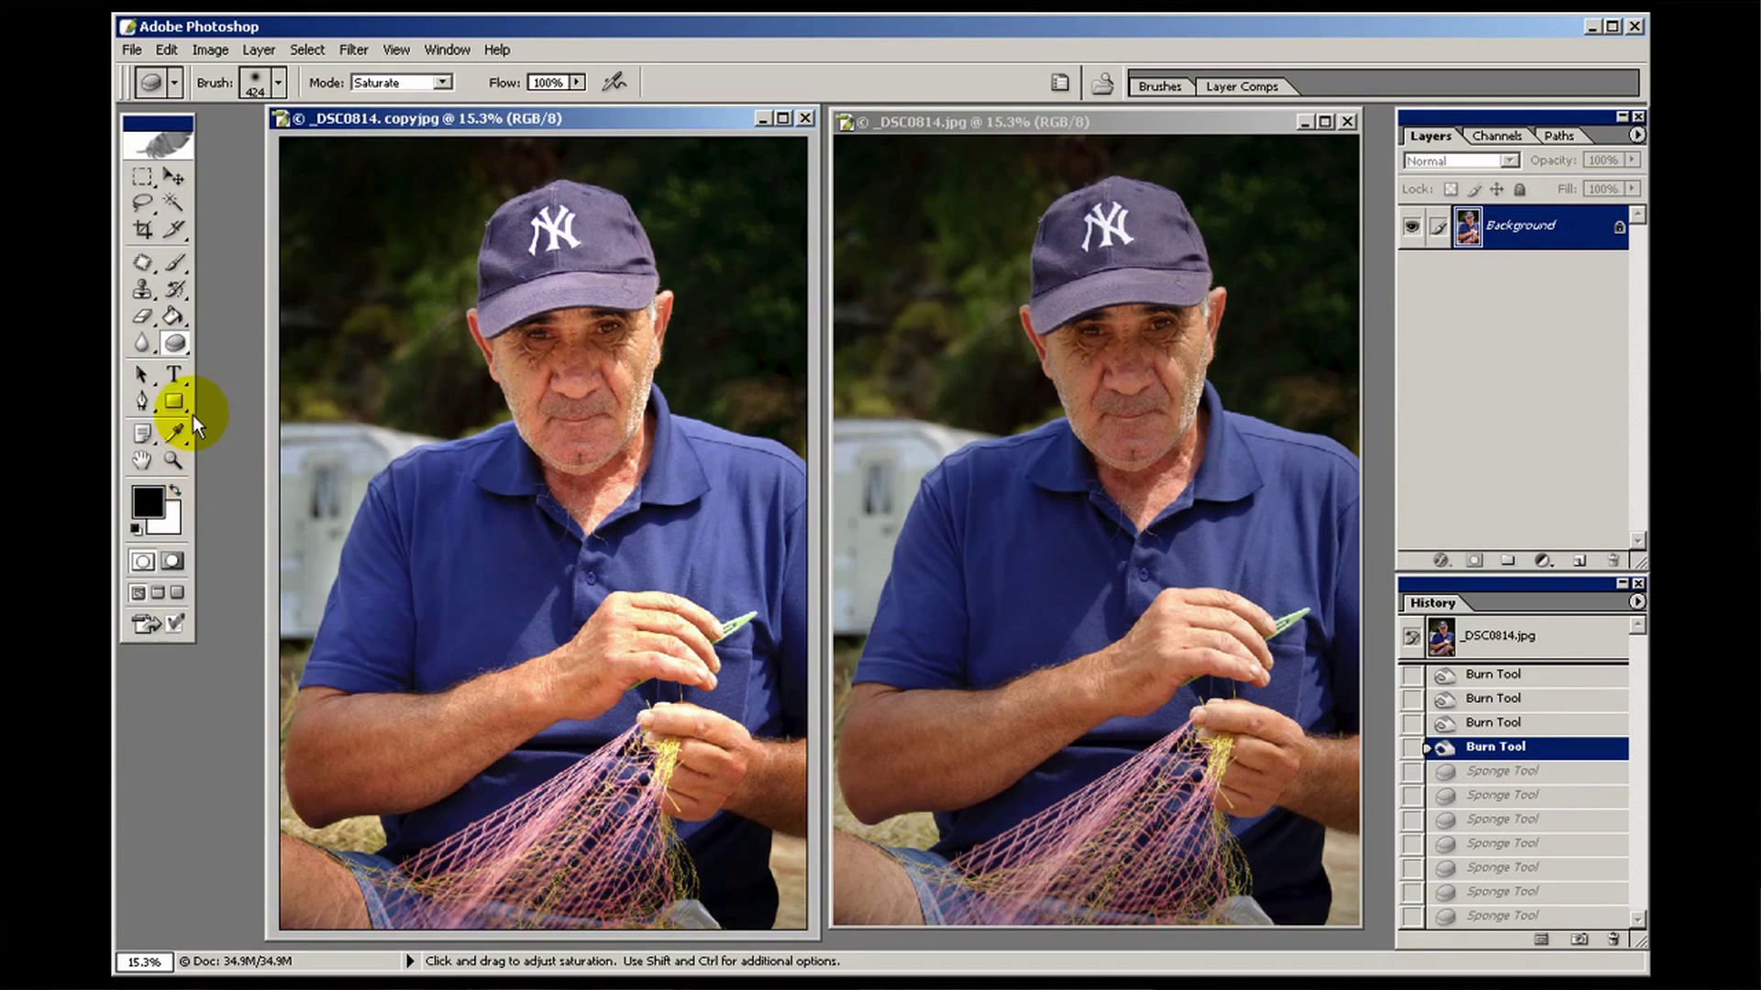